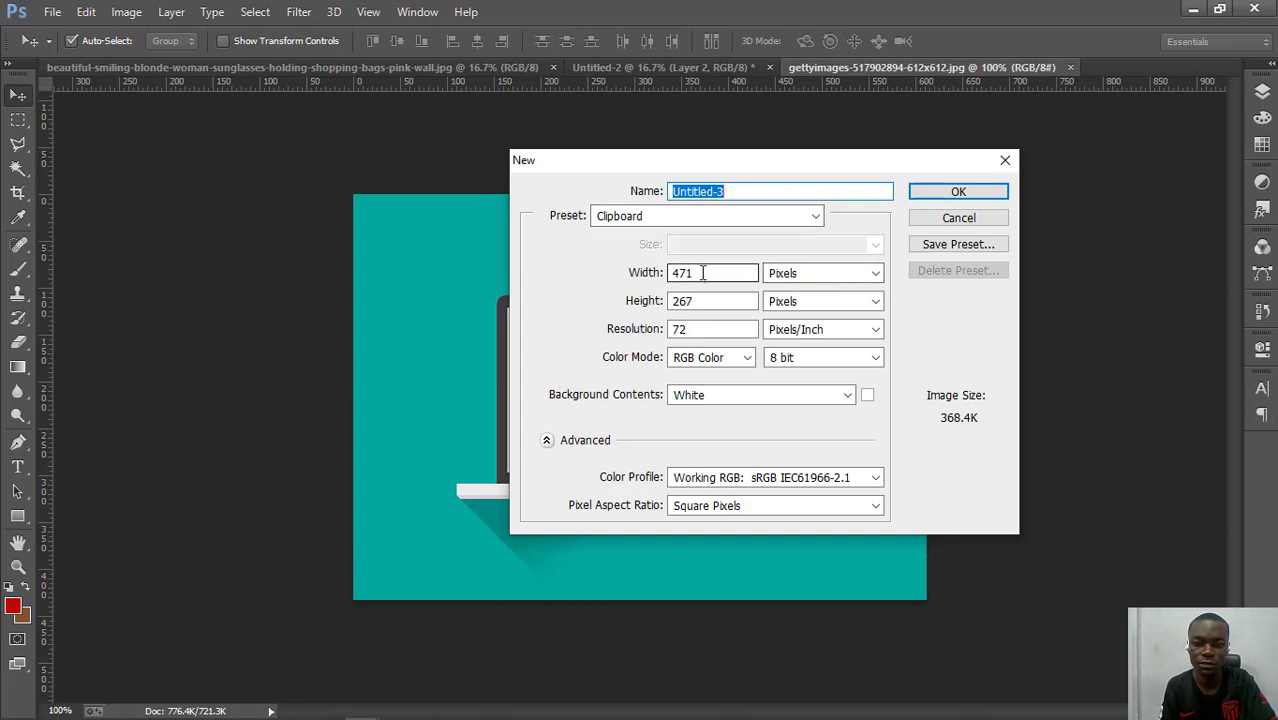
# - Create a new document 1080 pixels wide and 1080 pixels high at a resolution of 300 pixels/inch
pyautogui.doubleClick(712, 273)
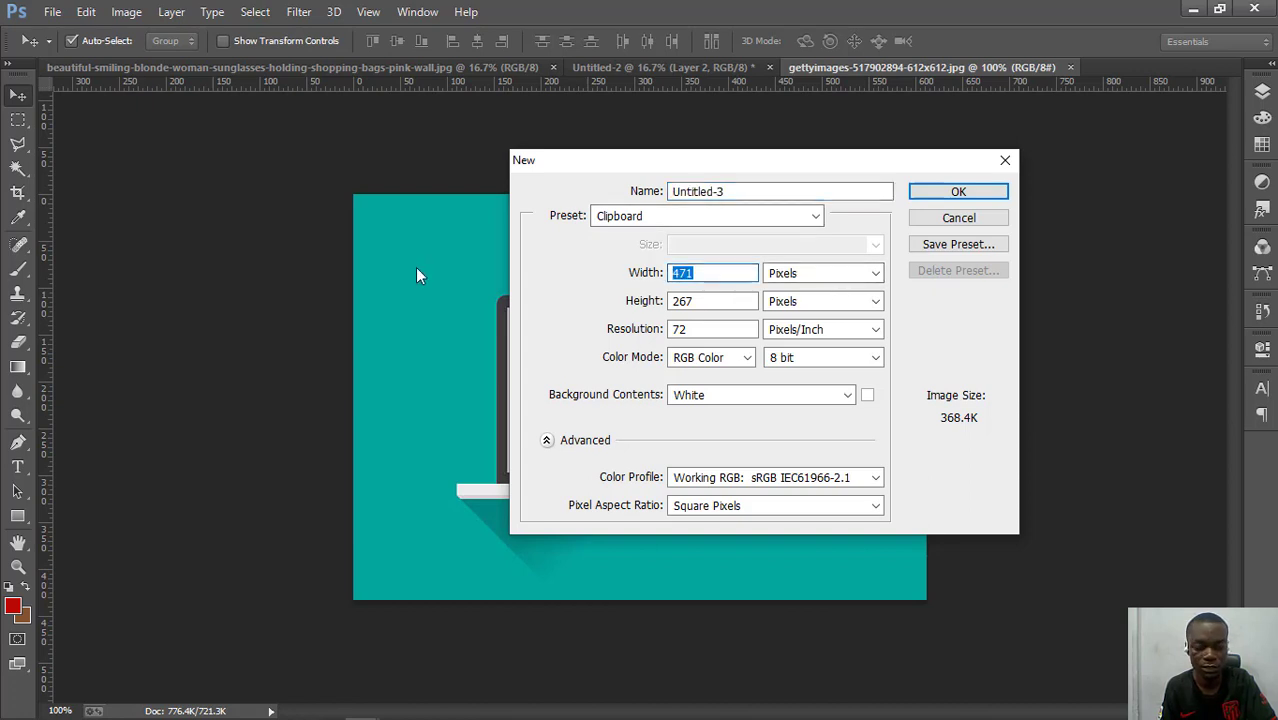
pyautogui.write('10')
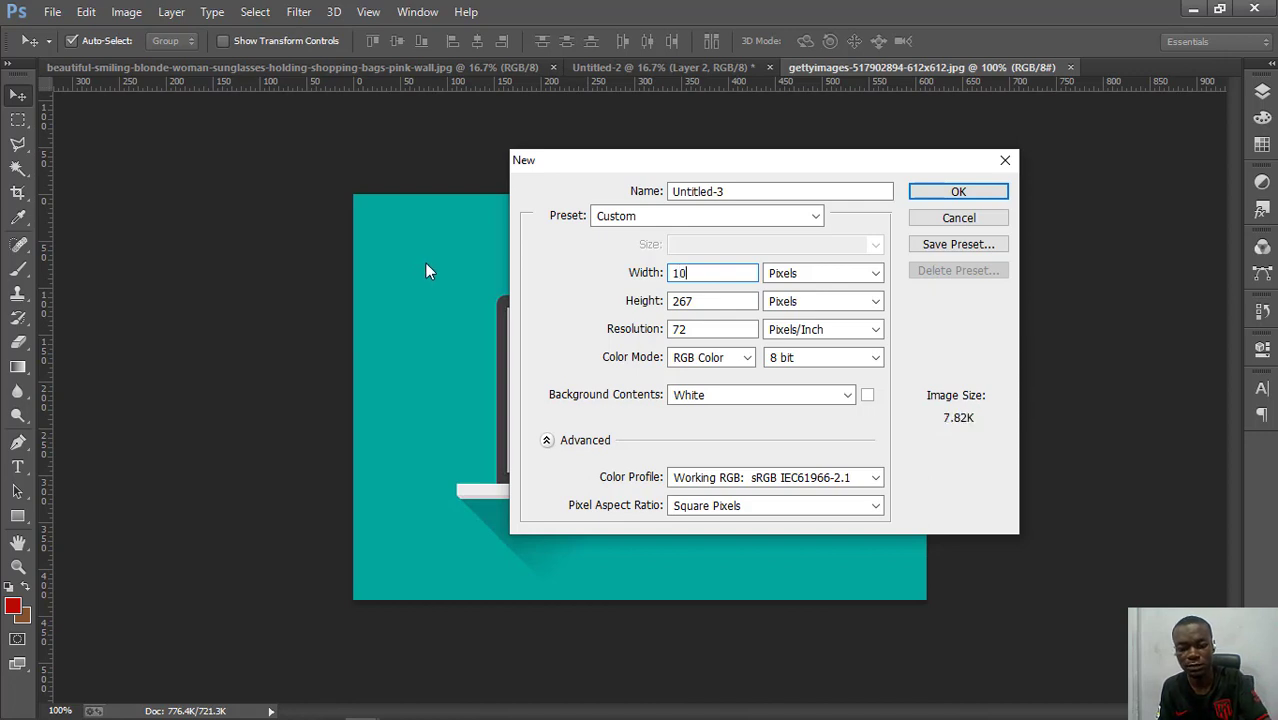
pyautogui.write('80')
pyautogui.press('Tab')
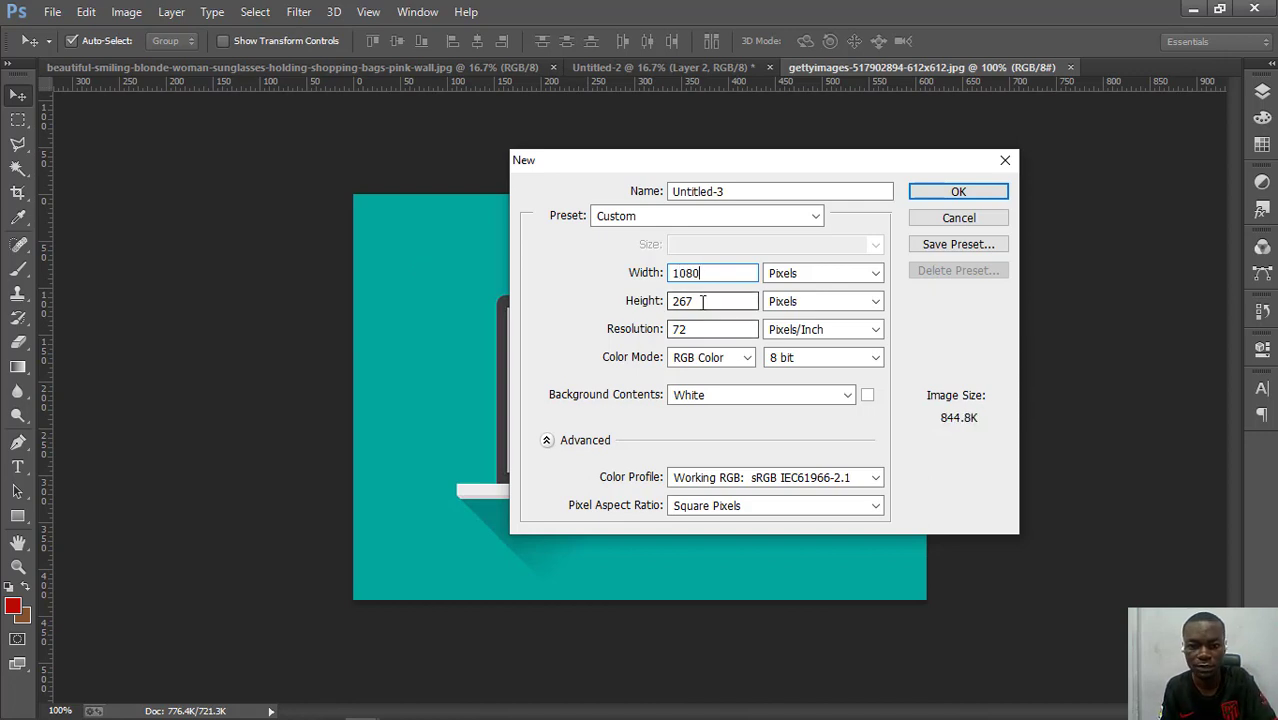
pyautogui.write('1080')
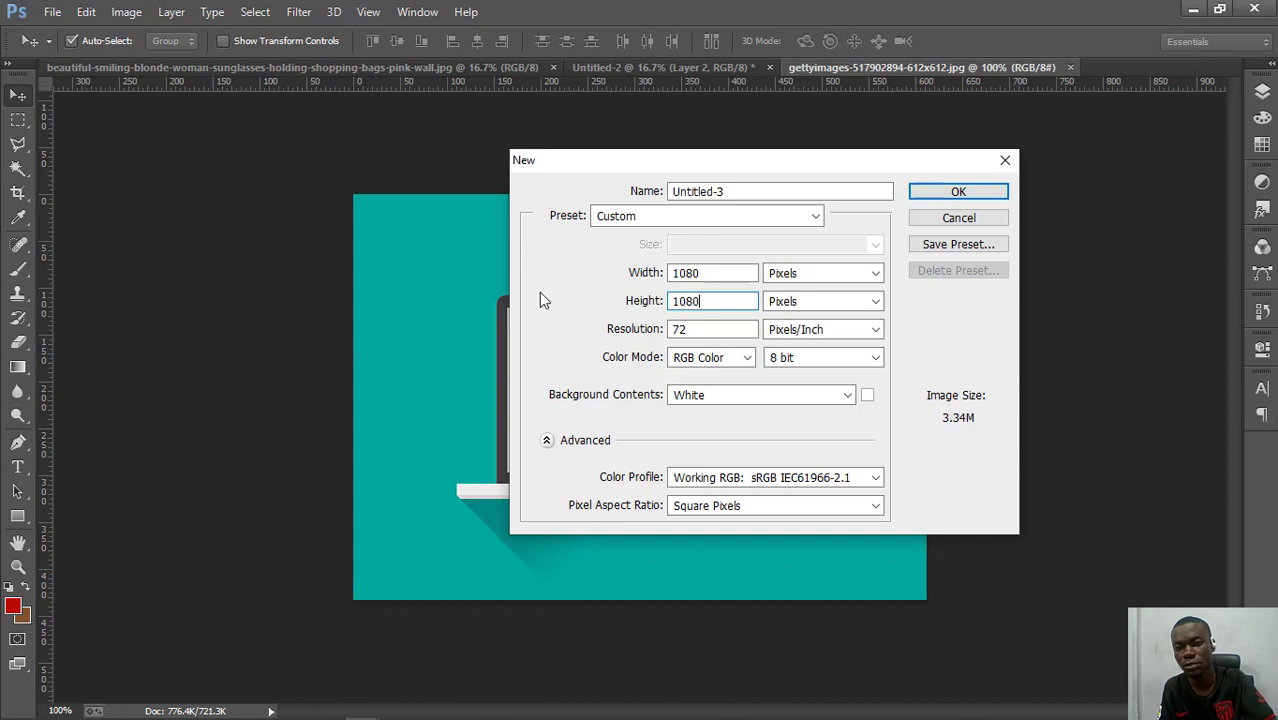
pyautogui.press('Tab')
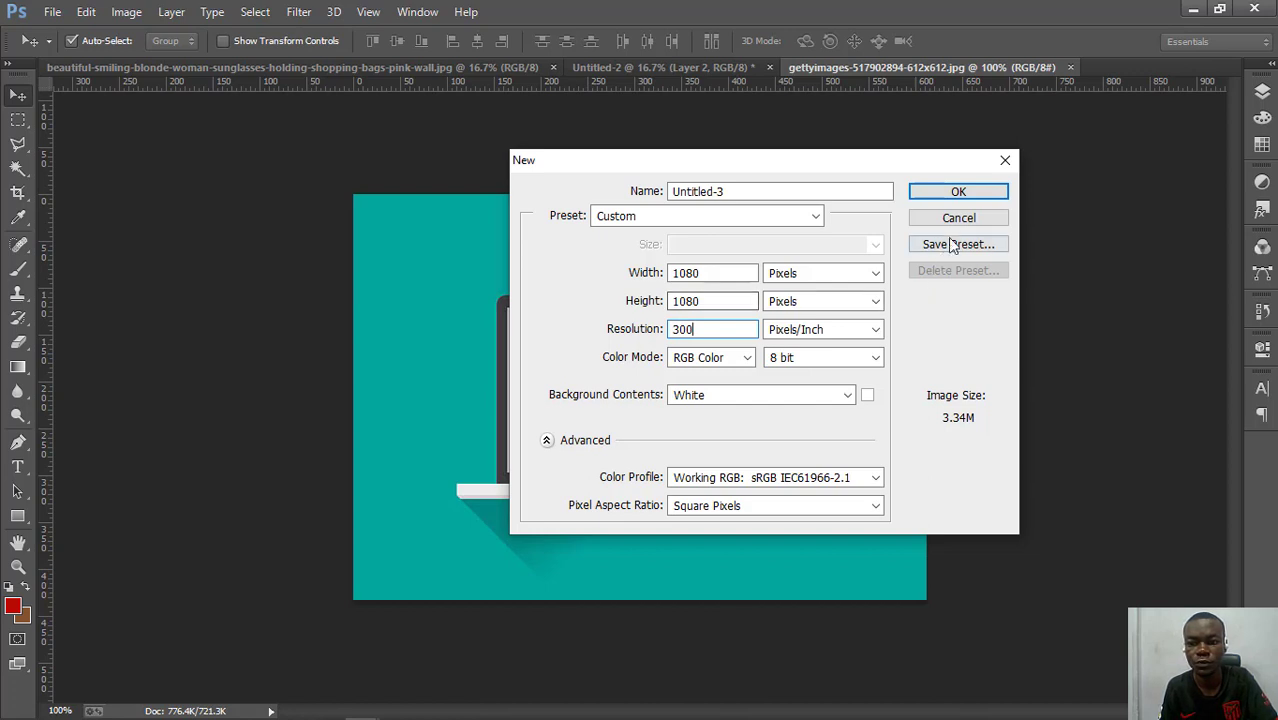
pyautogui.click(958, 196)
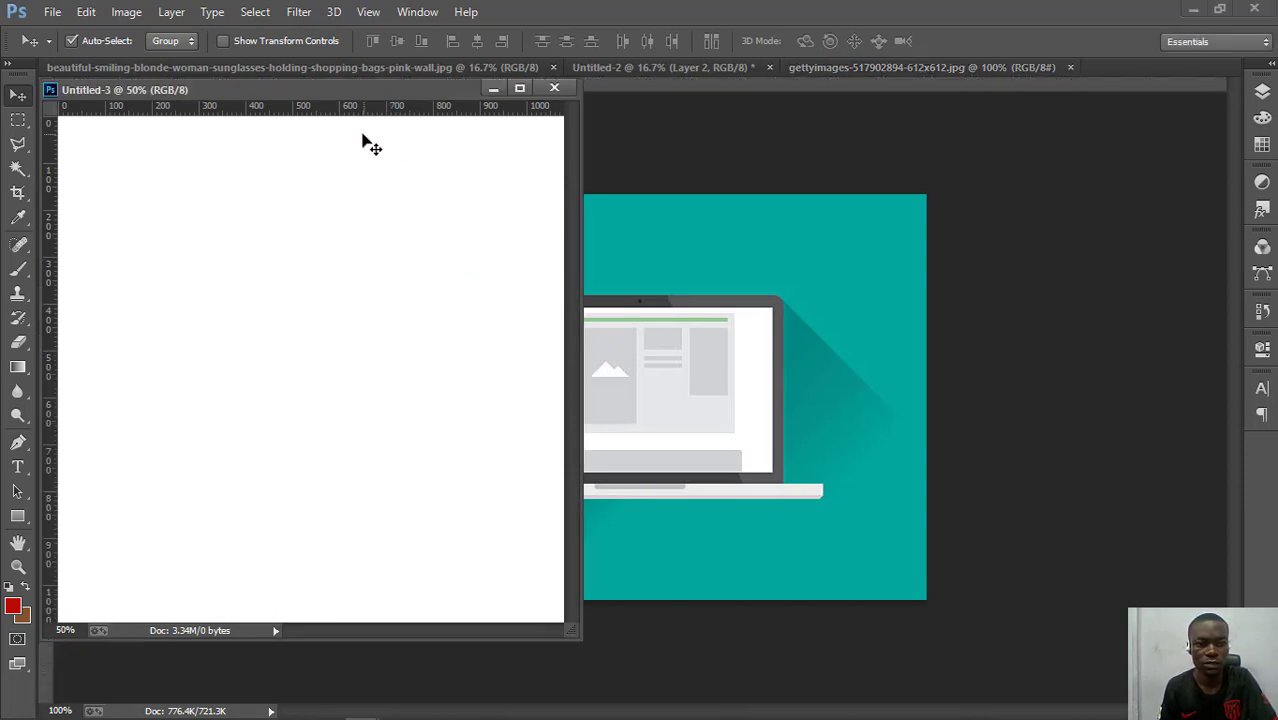
# - Dock the floating new document alongside the other open files, and show the Layers panel with more height
pyautogui.moveTo(348, 92); pyautogui.dragTo(813, 77)
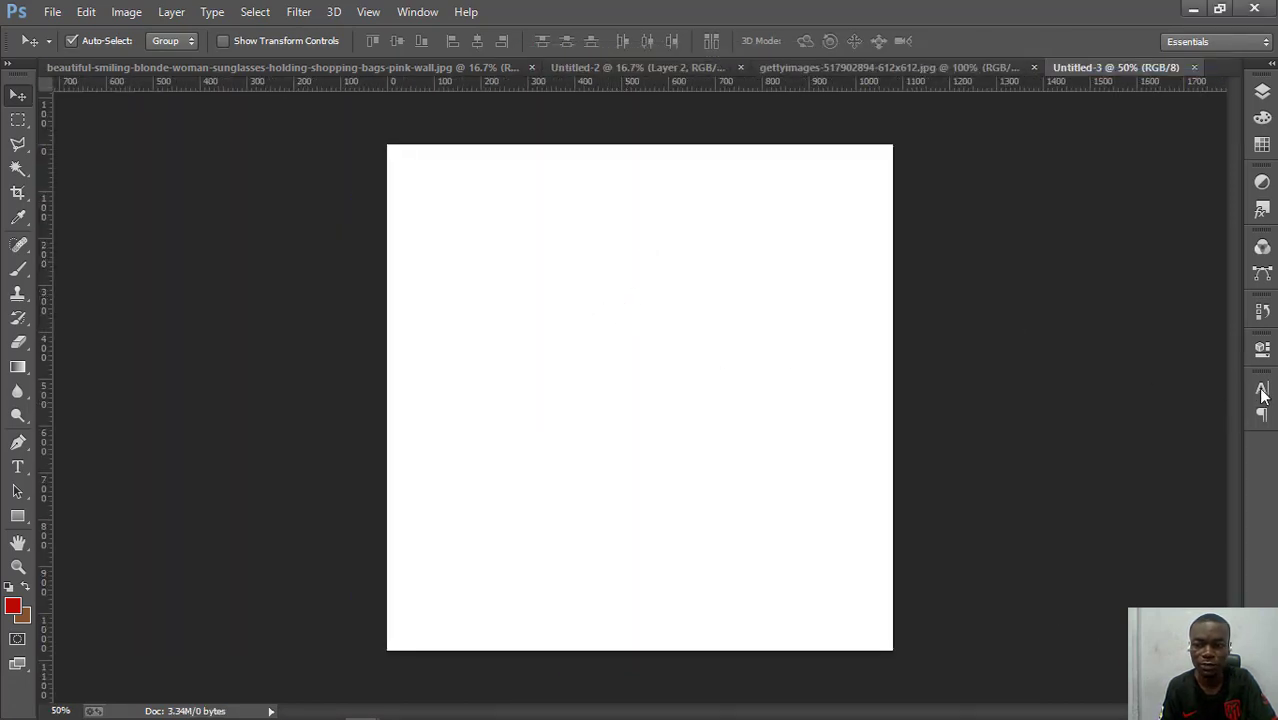
pyautogui.click(1262, 92)
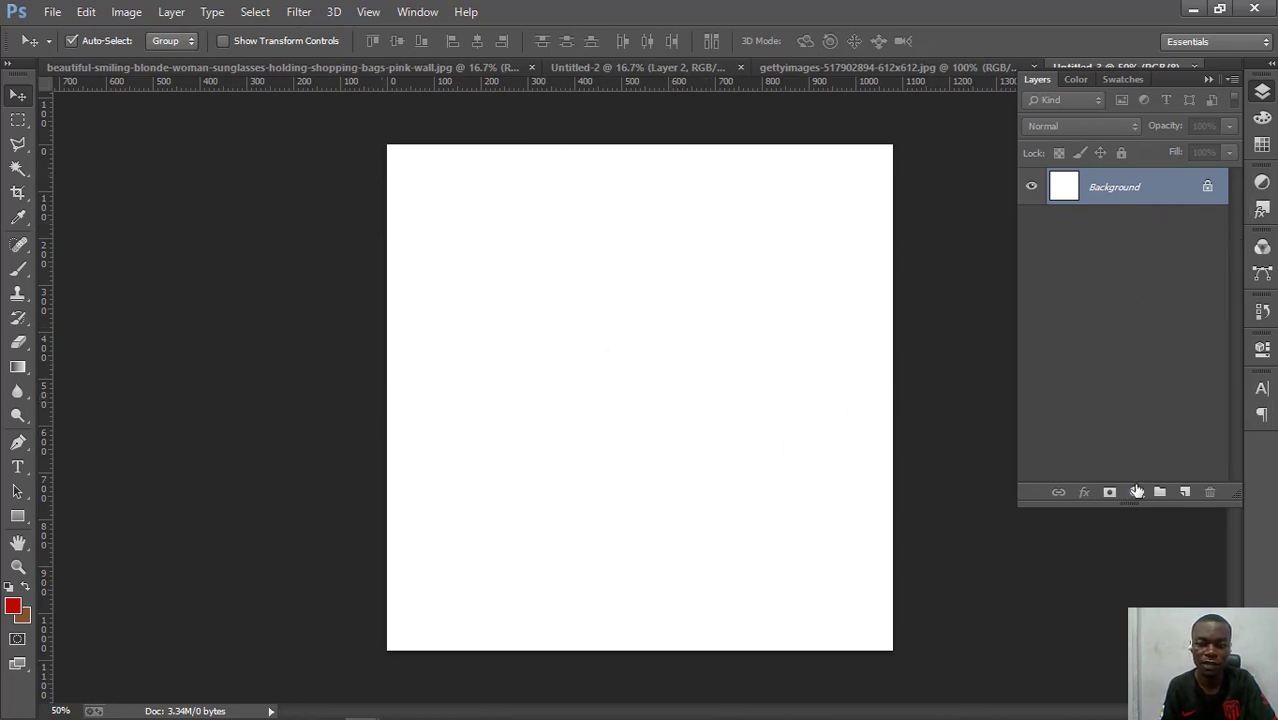
pyautogui.moveTo(1134, 499); pyautogui.dragTo(1134, 537)
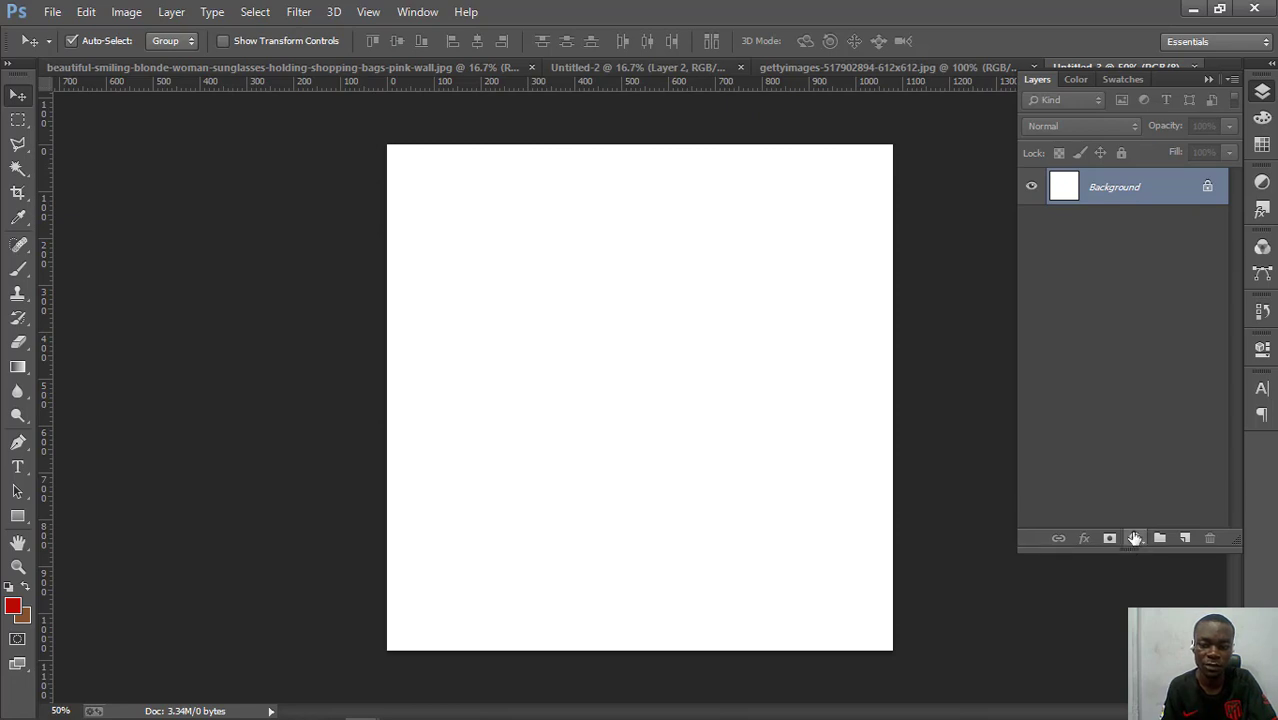
# - Draw a rectangle shape about 540 by 364 px in the middle of the canvas with the Rectangle tool
pyautogui.click(24, 520)
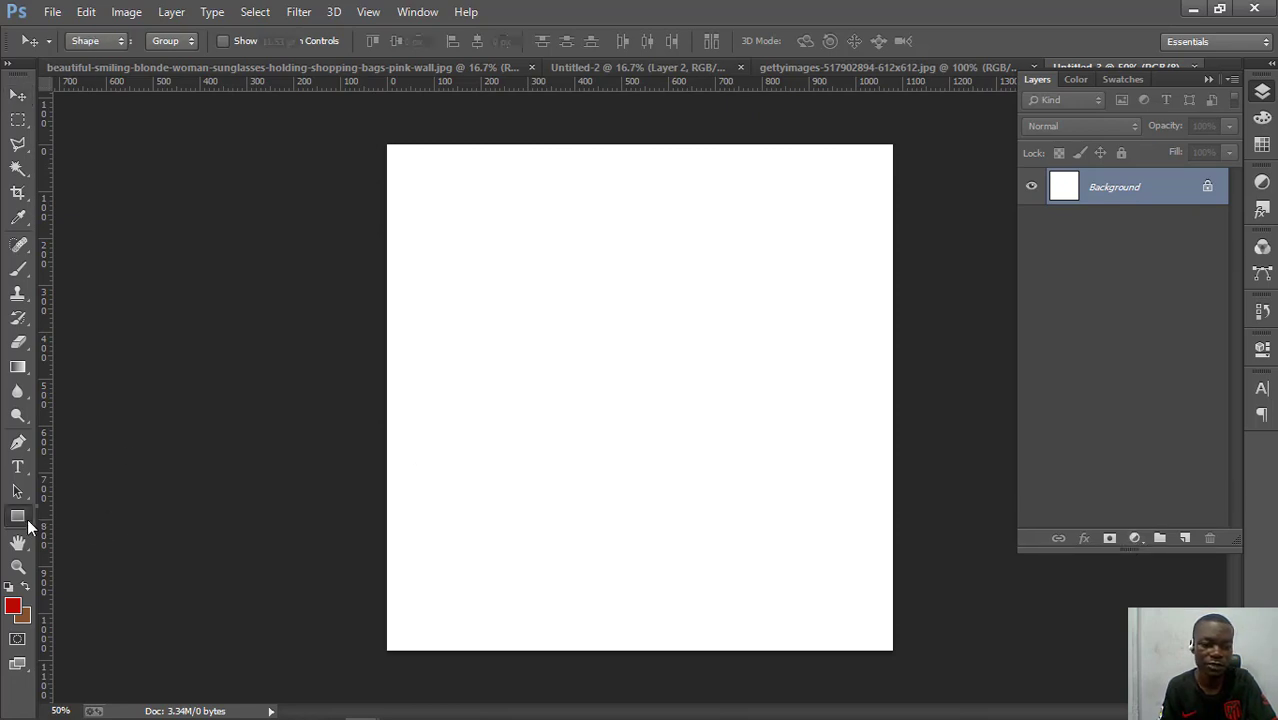
pyautogui.rightClick(29, 527)
pyautogui.click(78, 516)
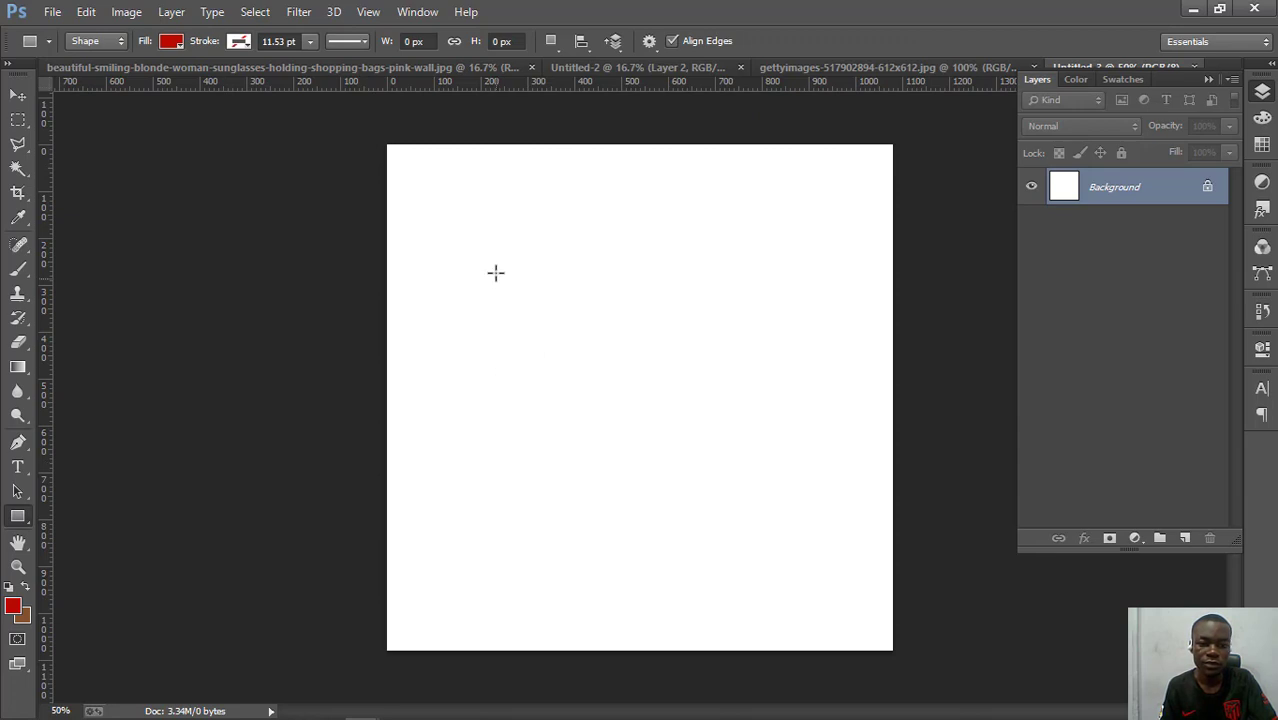
pyautogui.moveTo(495, 270); pyautogui.dragTo(748, 441)
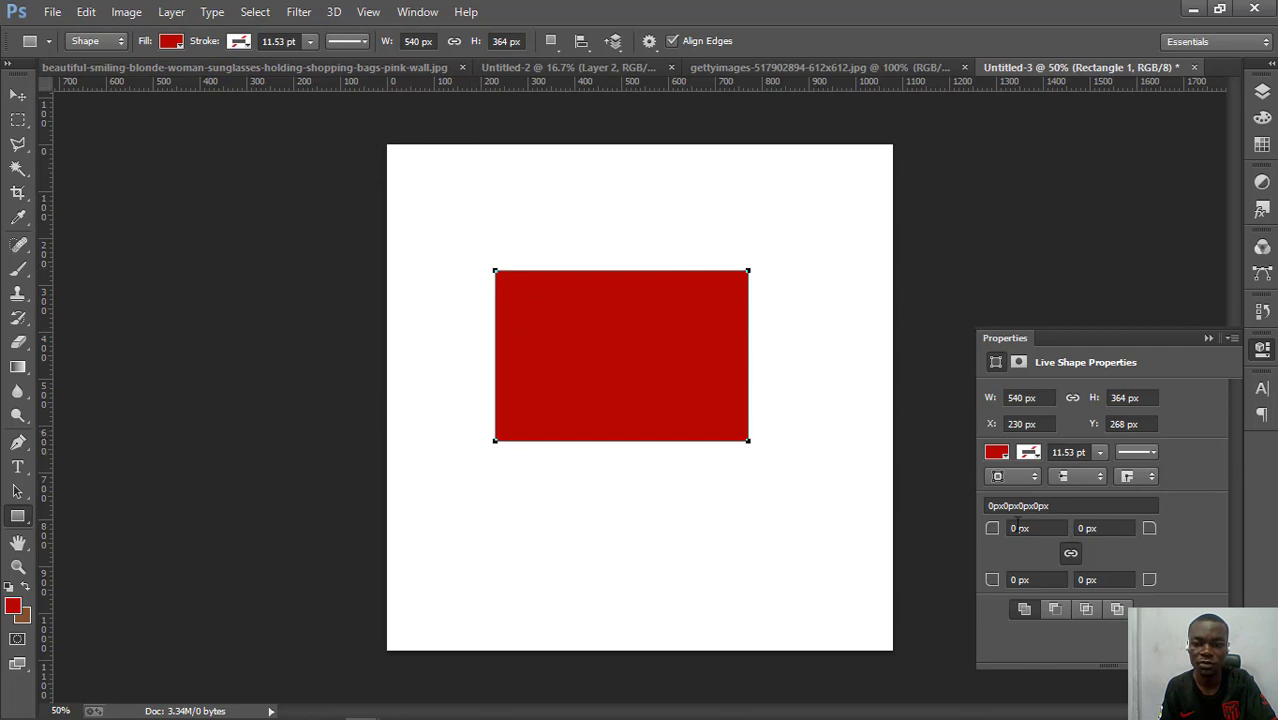
# - Try several swatch colours for the rectangle's fill and settle on the light yellow-green
pyautogui.click(1003, 455)
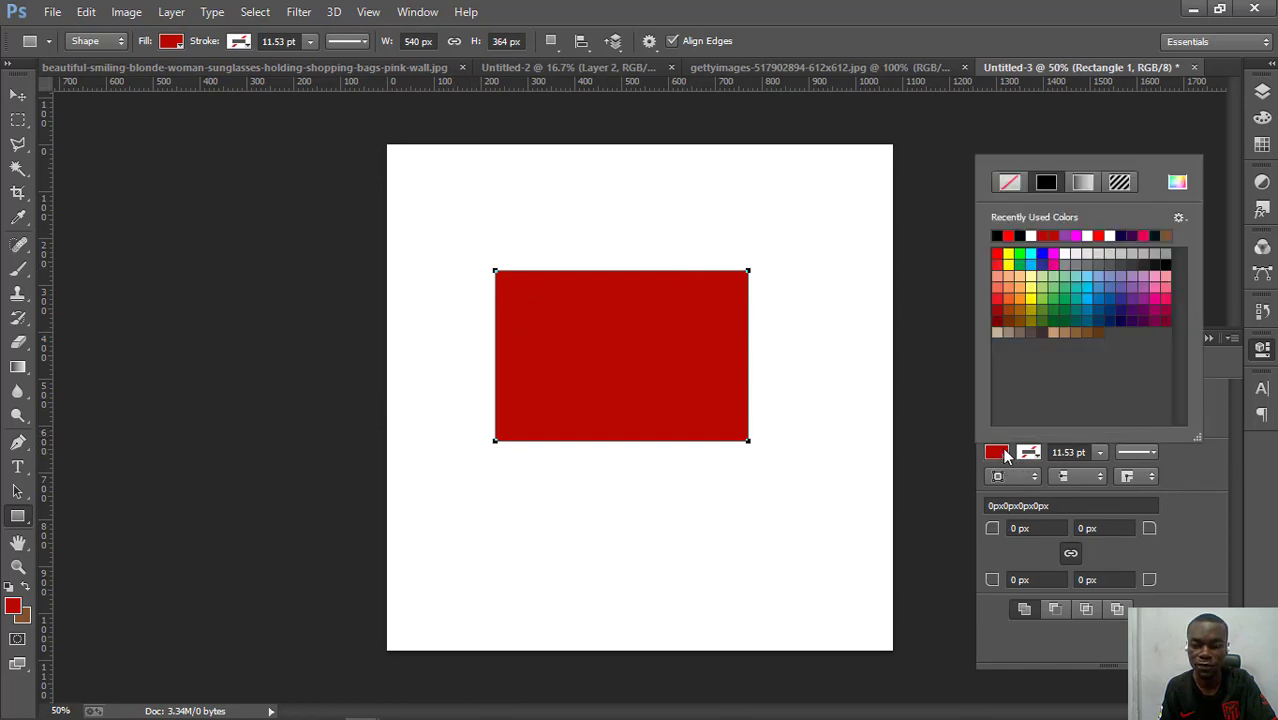
pyautogui.click(995, 457)
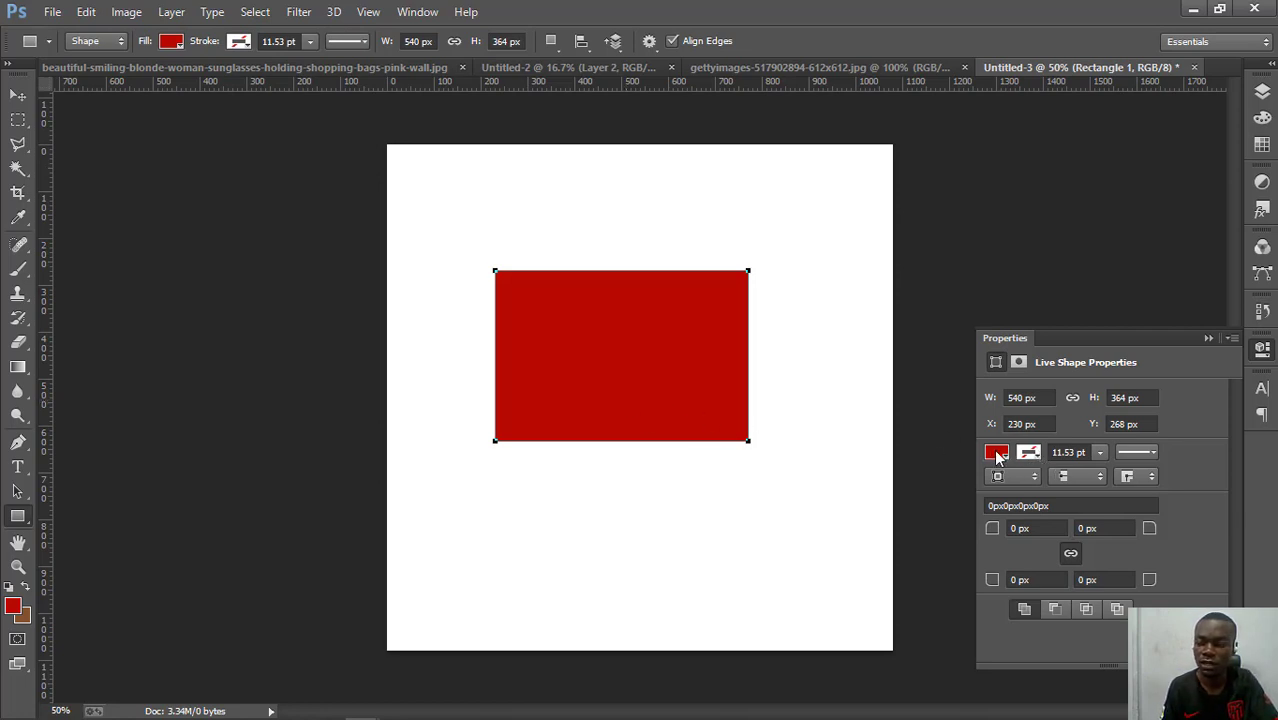
pyautogui.click(996, 453)
pyautogui.click(1009, 296)
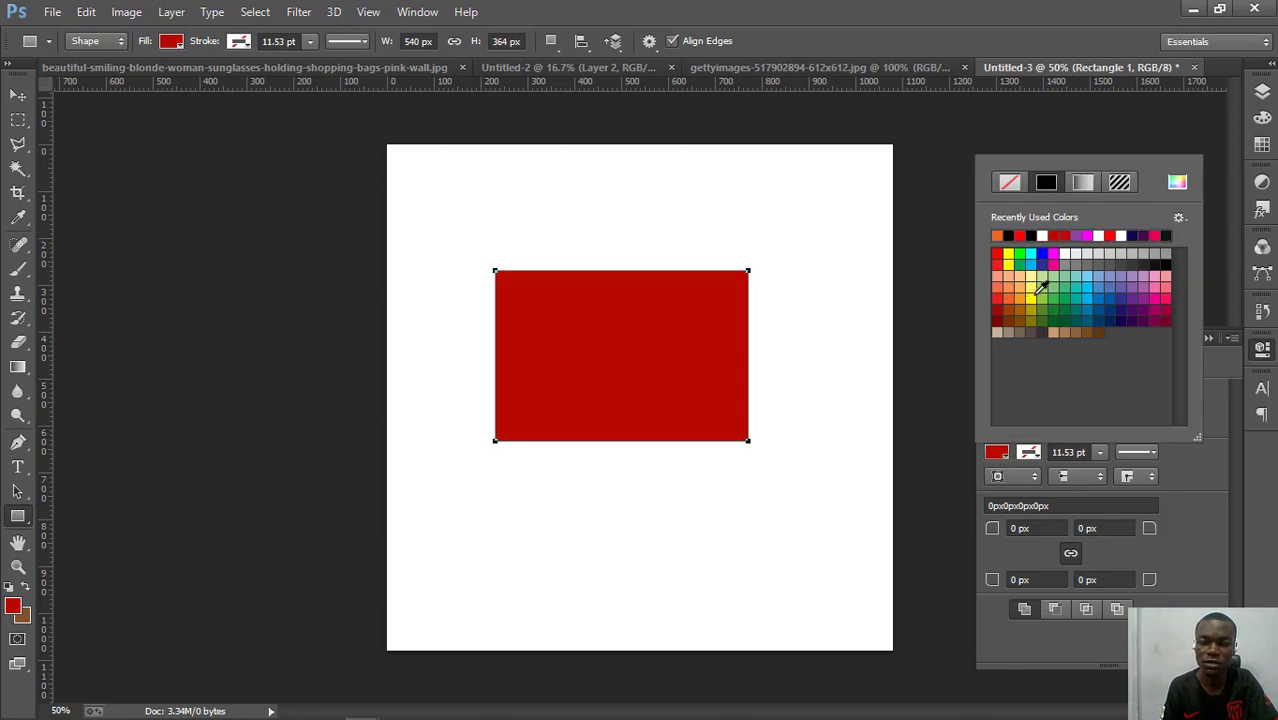
pyautogui.click(1078, 289)
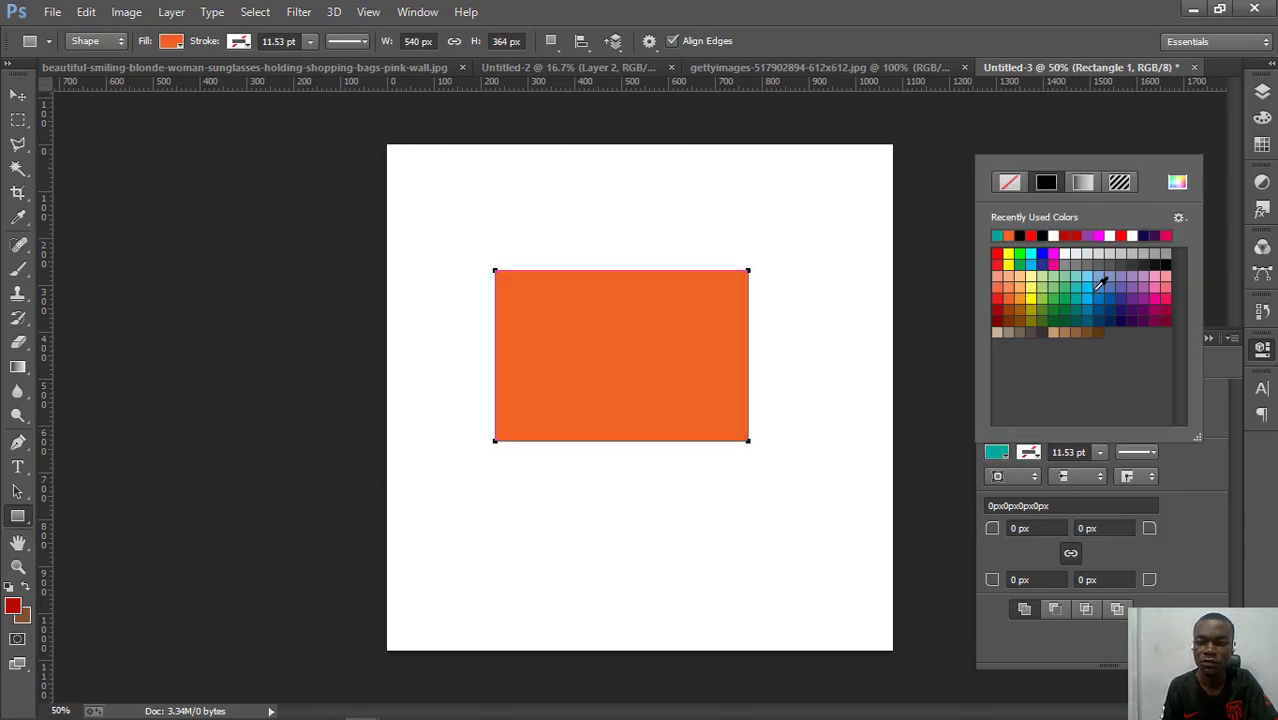
pyautogui.click(1097, 287)
pyautogui.click(1134, 272)
pyautogui.click(1121, 264)
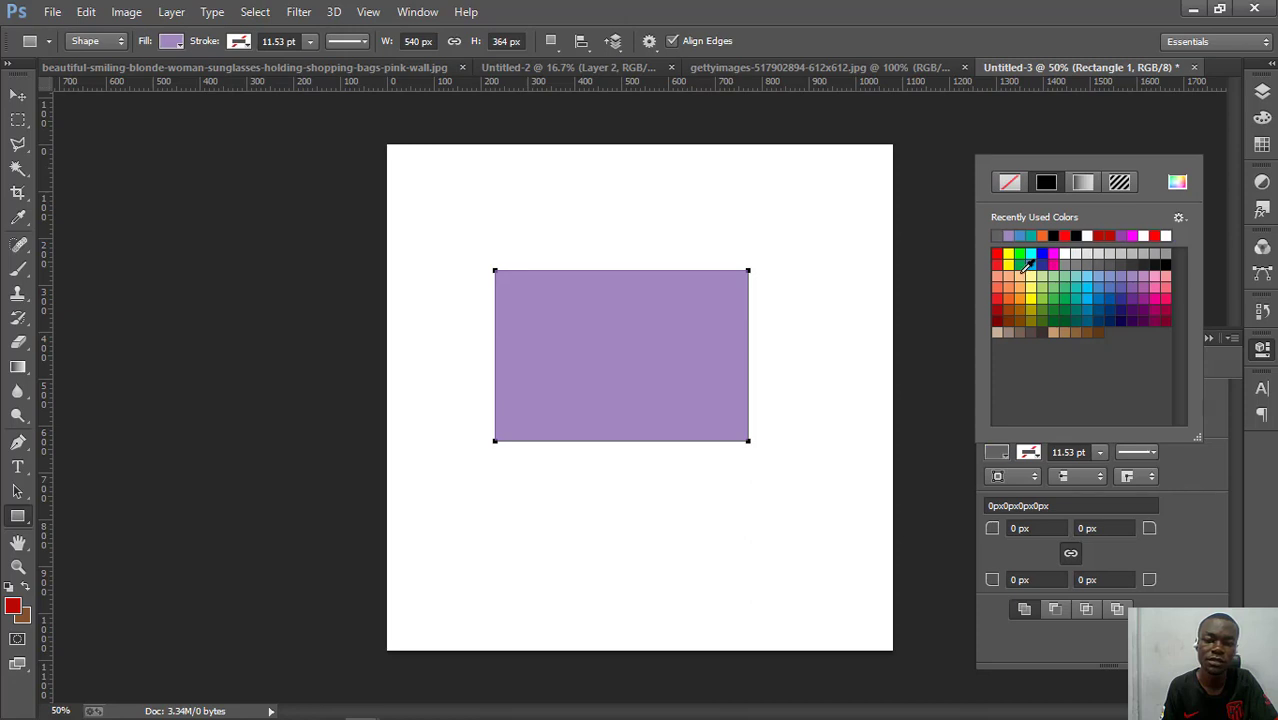
pyautogui.click(1009, 296)
pyautogui.click(1056, 319)
pyautogui.click(1139, 310)
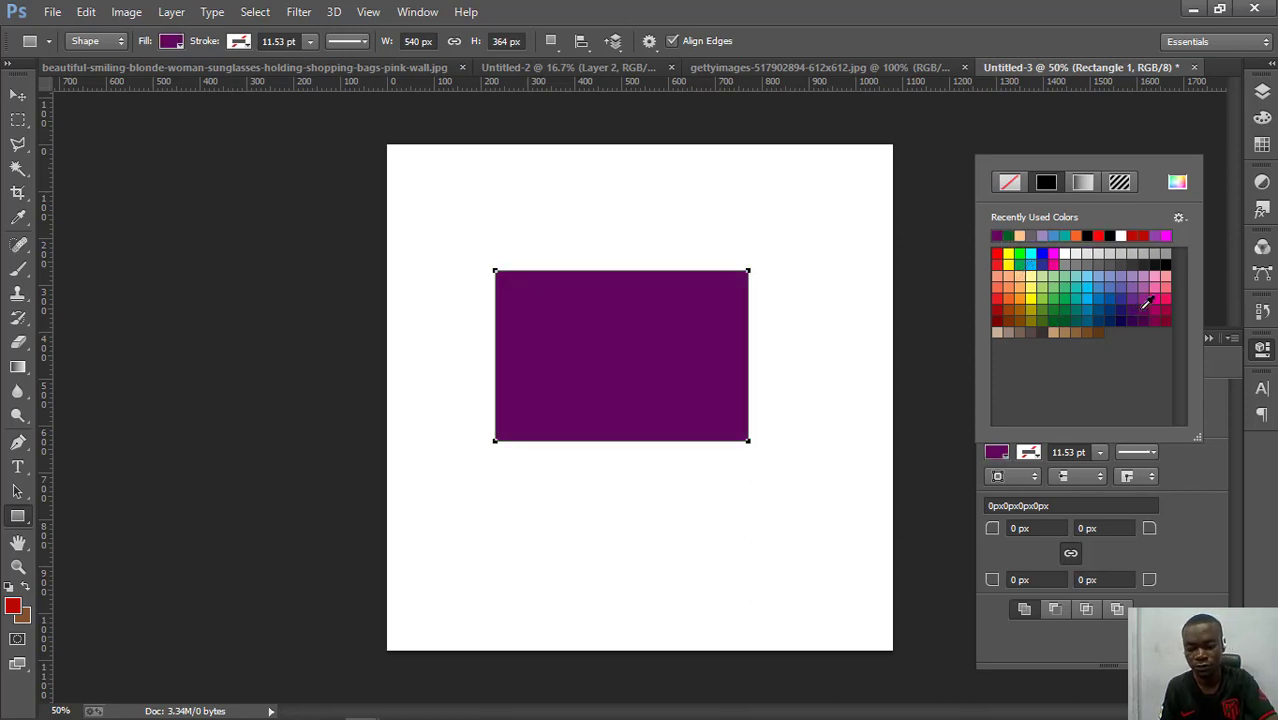
pyautogui.click(1066, 304)
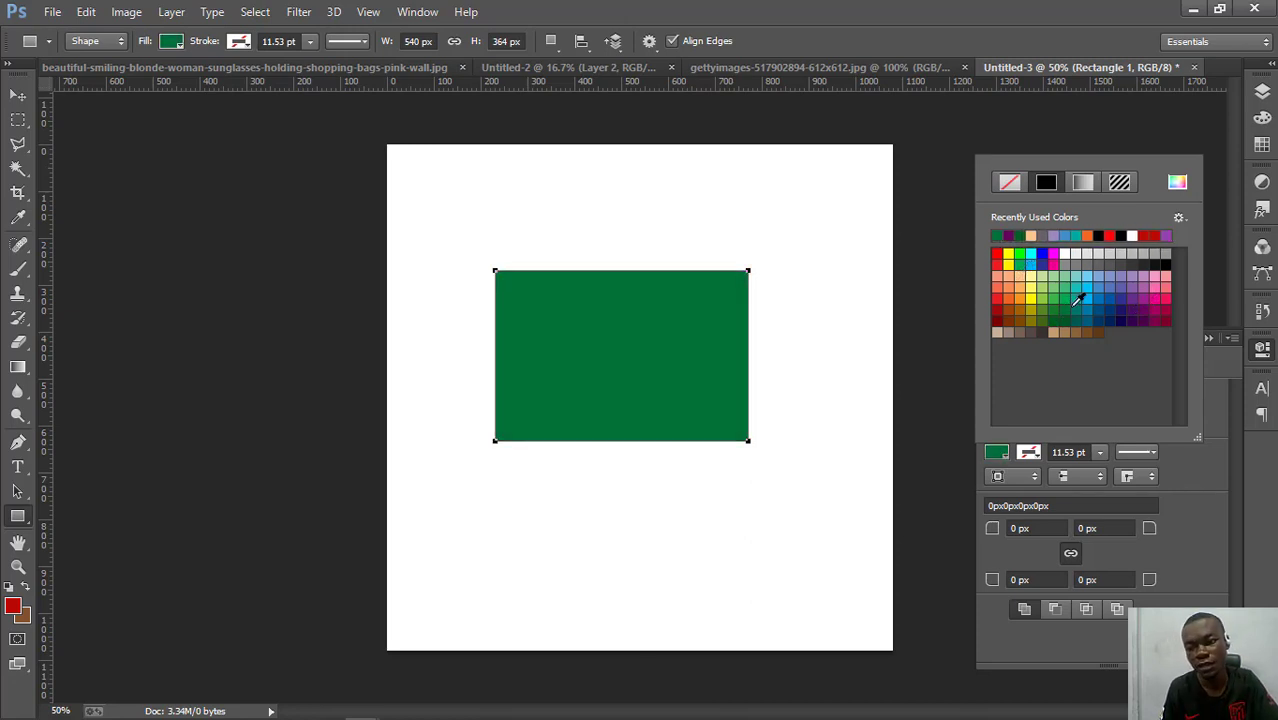
pyautogui.click(1076, 306)
pyautogui.click(1118, 275)
pyautogui.click(1108, 275)
pyautogui.click(1047, 285)
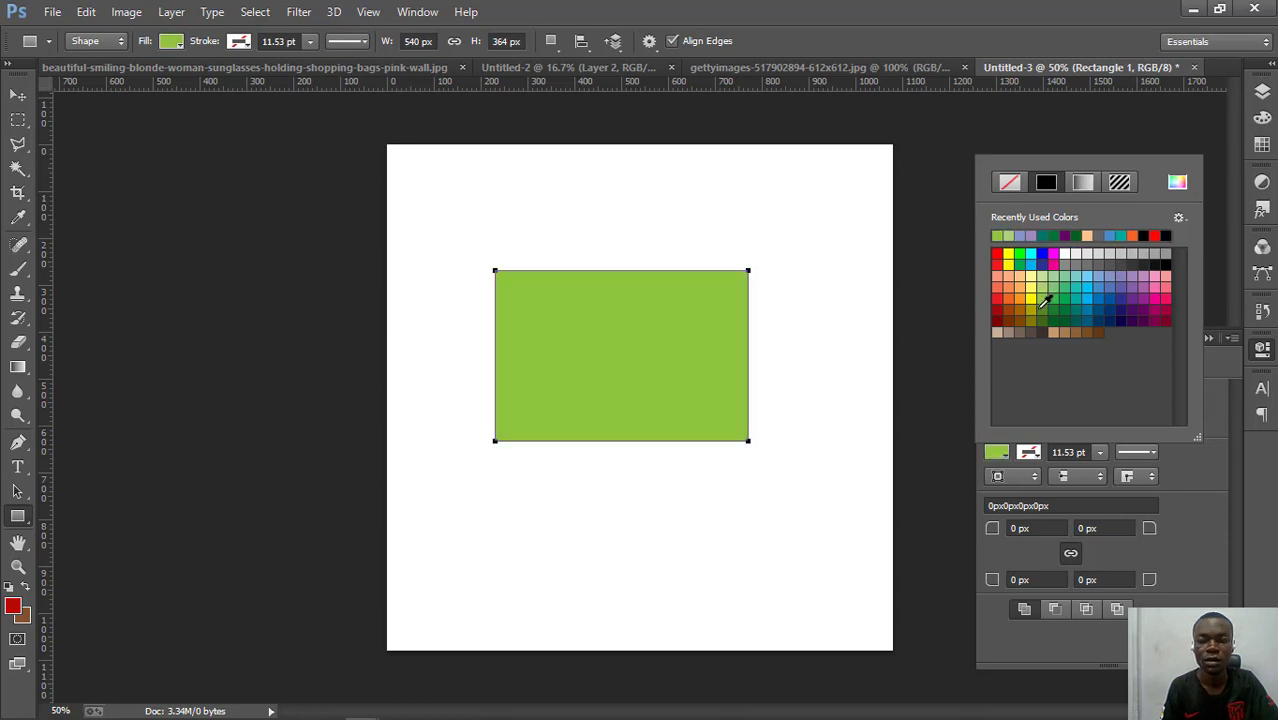
pyautogui.click(1014, 316)
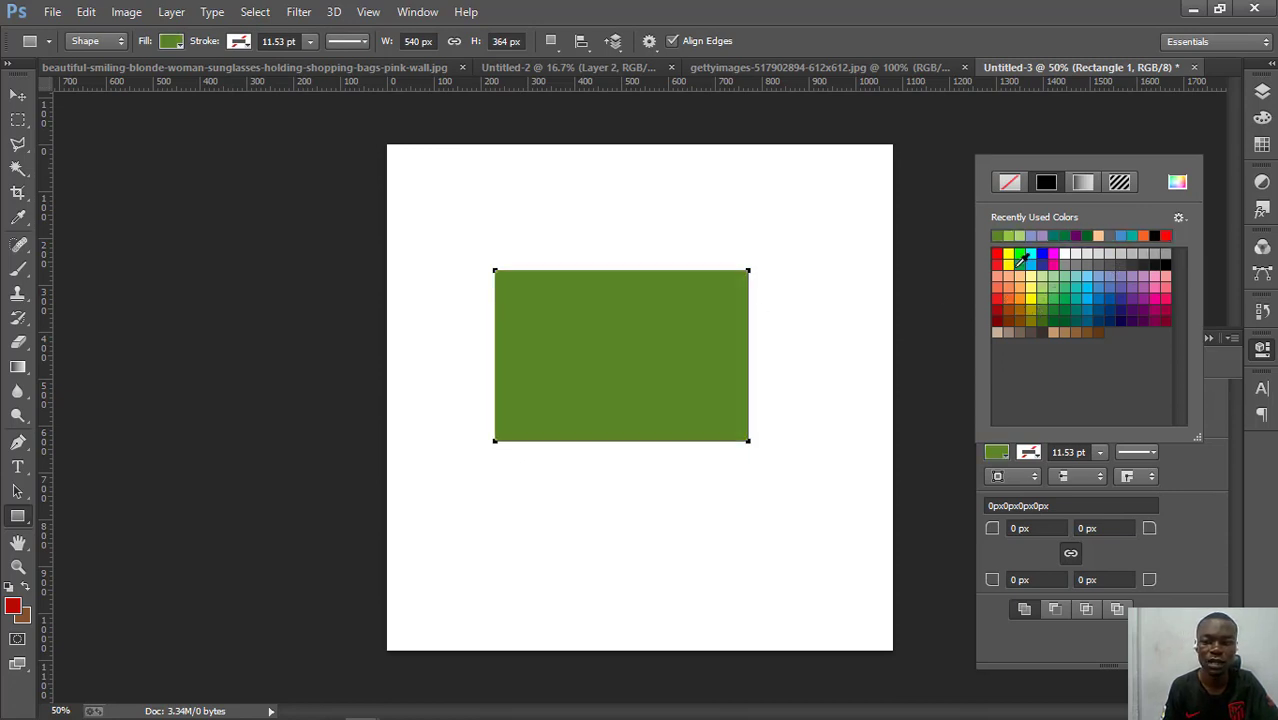
pyautogui.click(1011, 234)
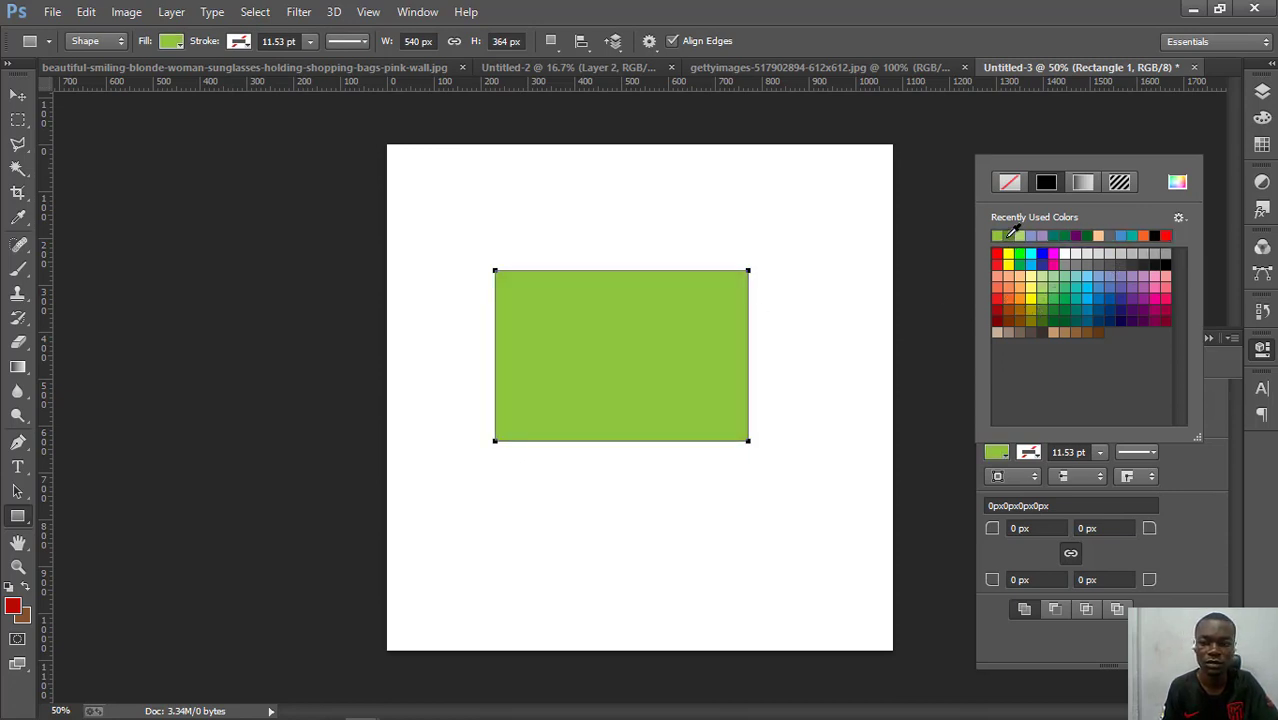
# - Give the rectangle a solid bright red stroke and set the stroke width to about 6.05 pt
pyautogui.click(1036, 459)
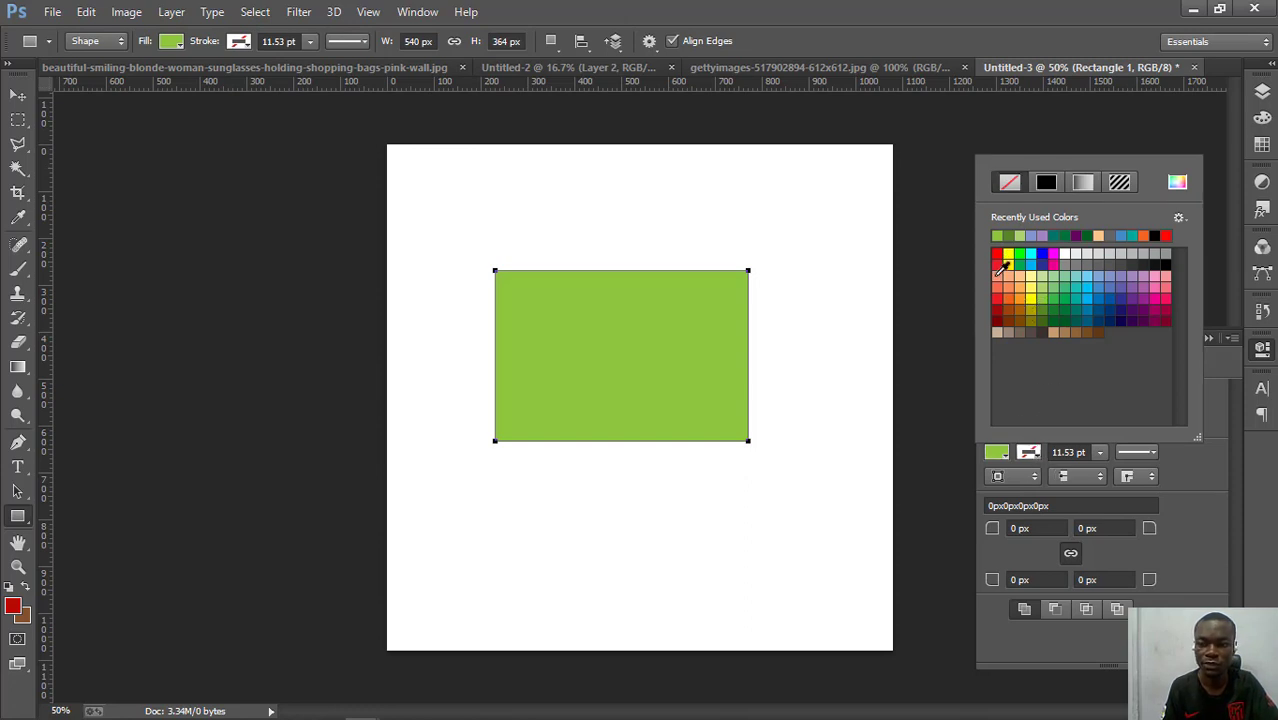
pyautogui.click(999, 254)
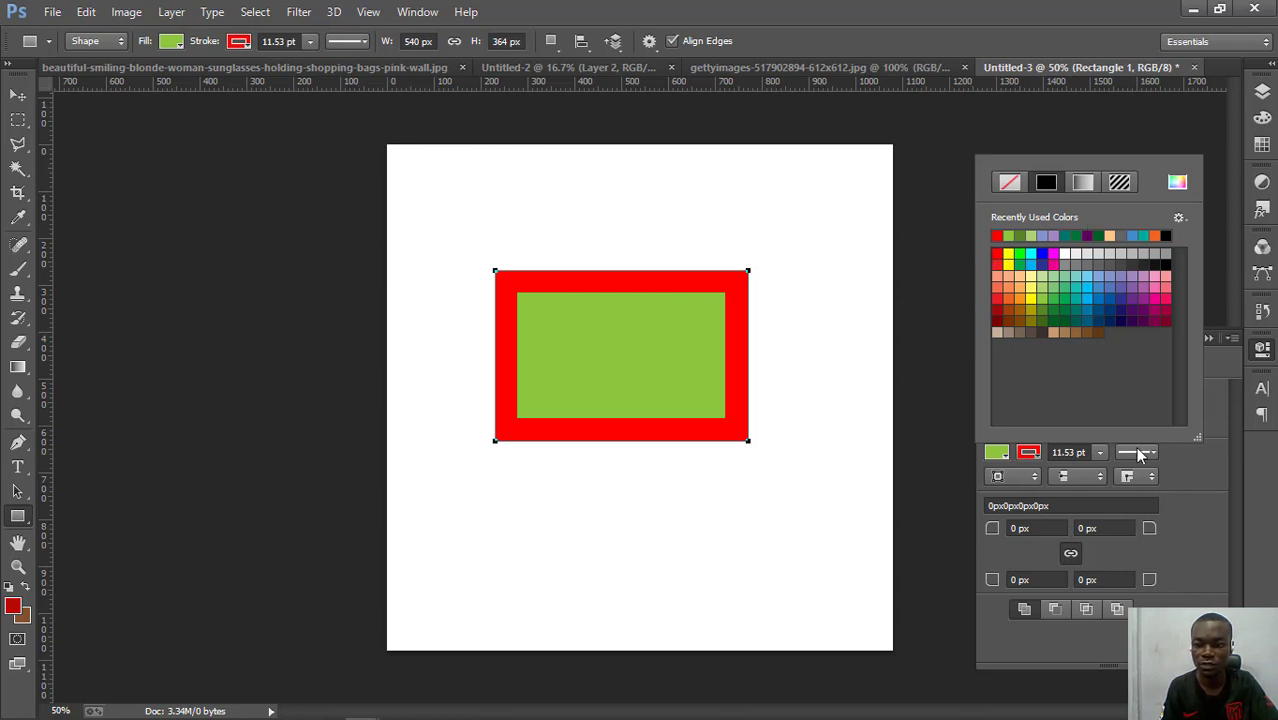
pyautogui.click(1167, 449)
pyautogui.click(1100, 452)
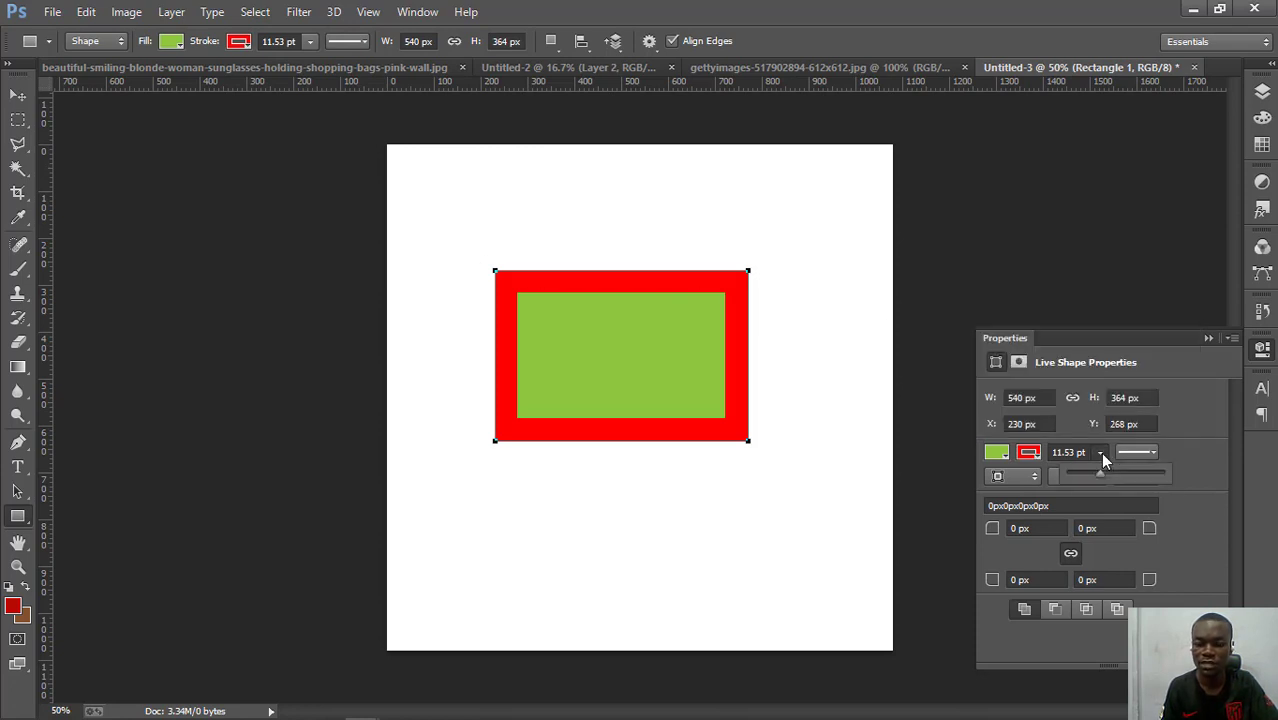
pyautogui.moveTo(1090, 474); pyautogui.dragTo(1086, 473)
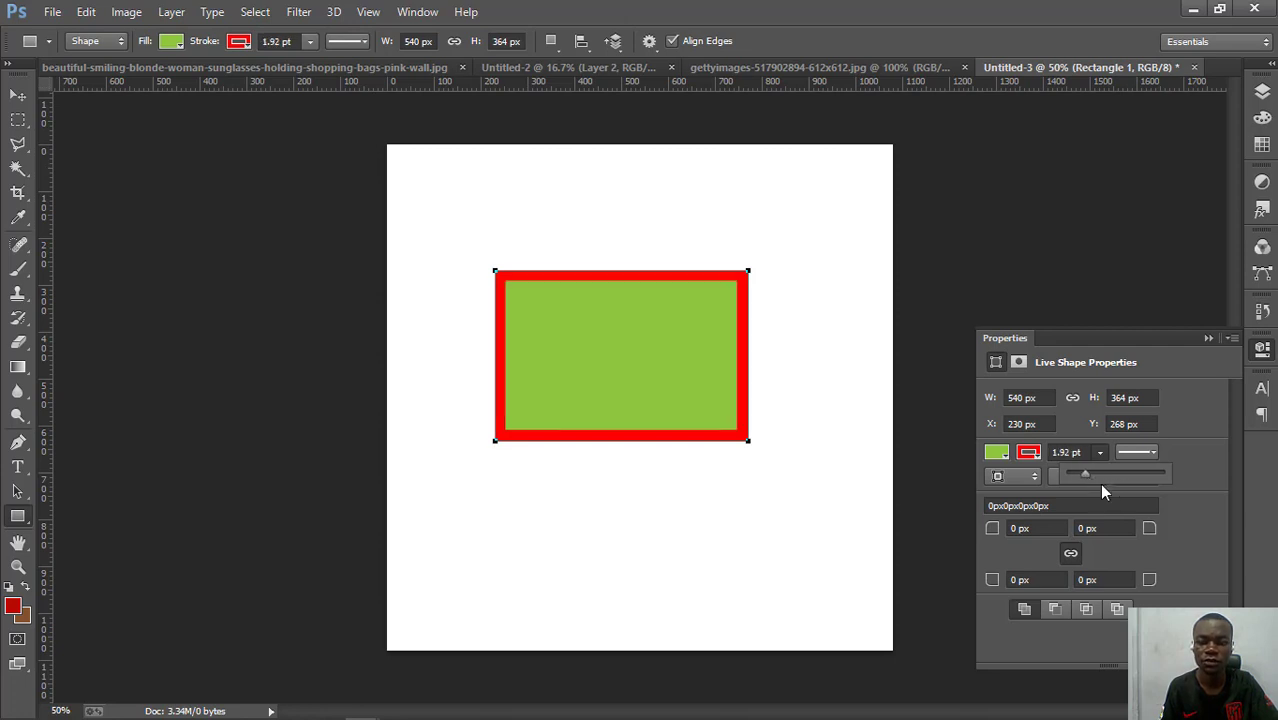
pyautogui.moveTo(1101, 485); pyautogui.dragTo(1081, 478)
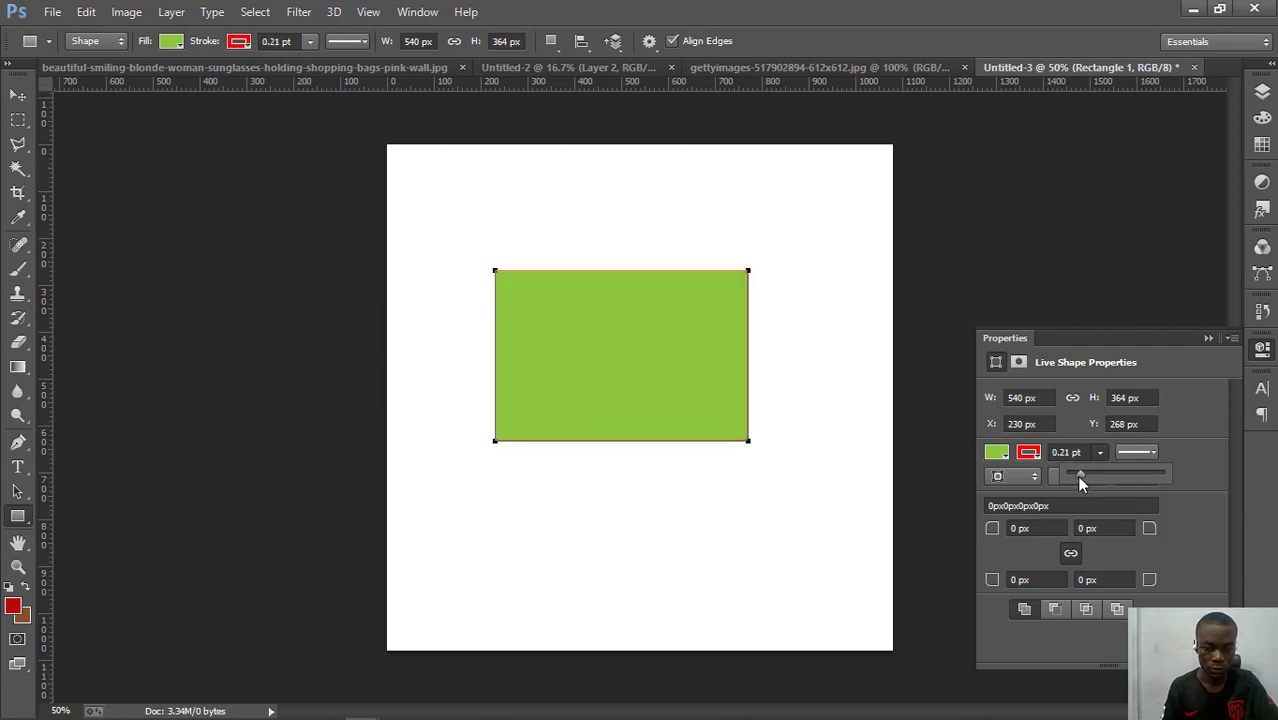
pyautogui.click(1088, 469)
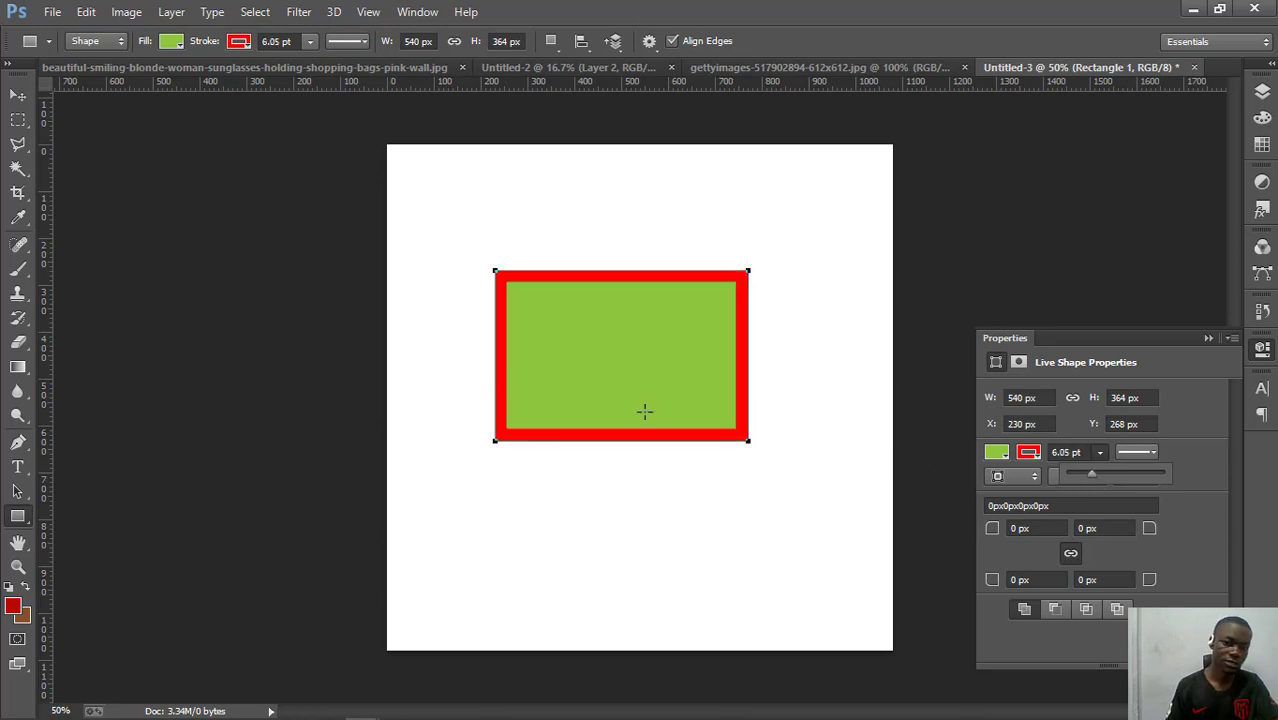
# - Move the rectangle to the canvas's upper-left area and draw a rounded rectangle about 284 by 384 px below it
pyautogui.click(18, 95)
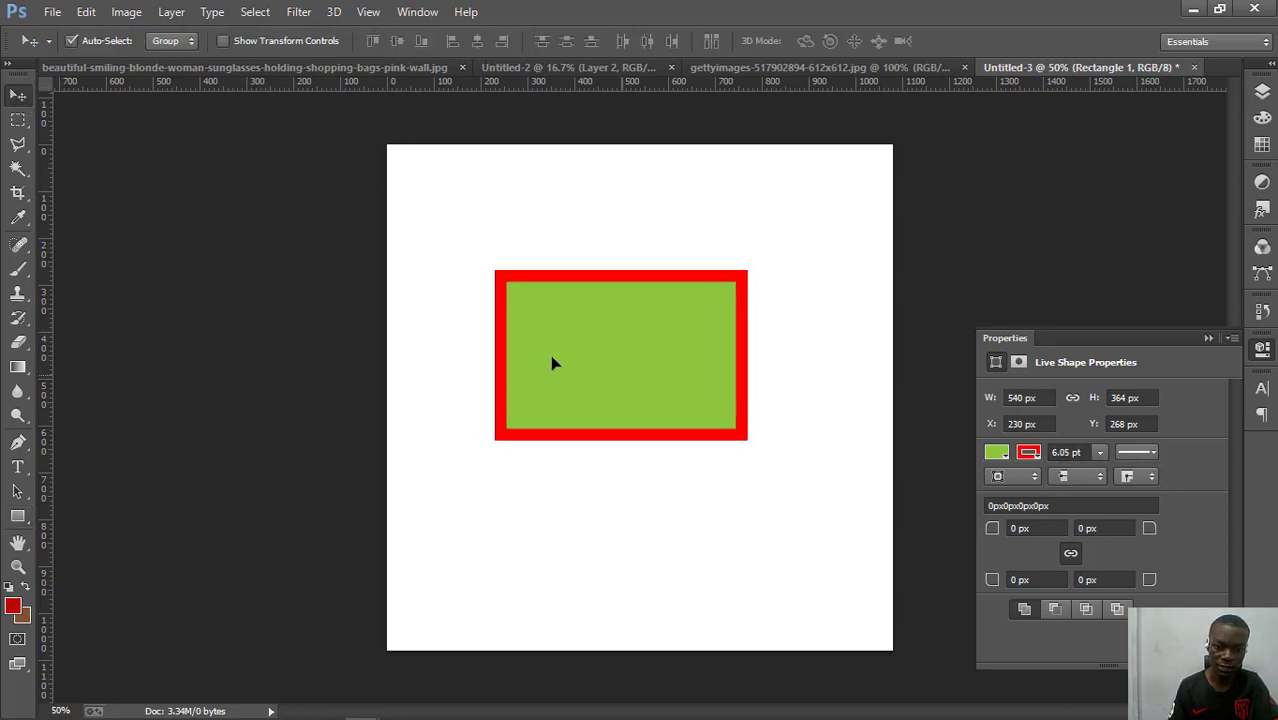
pyautogui.moveTo(545, 315); pyautogui.dragTo(459, 230)
pyautogui.click(18, 516)
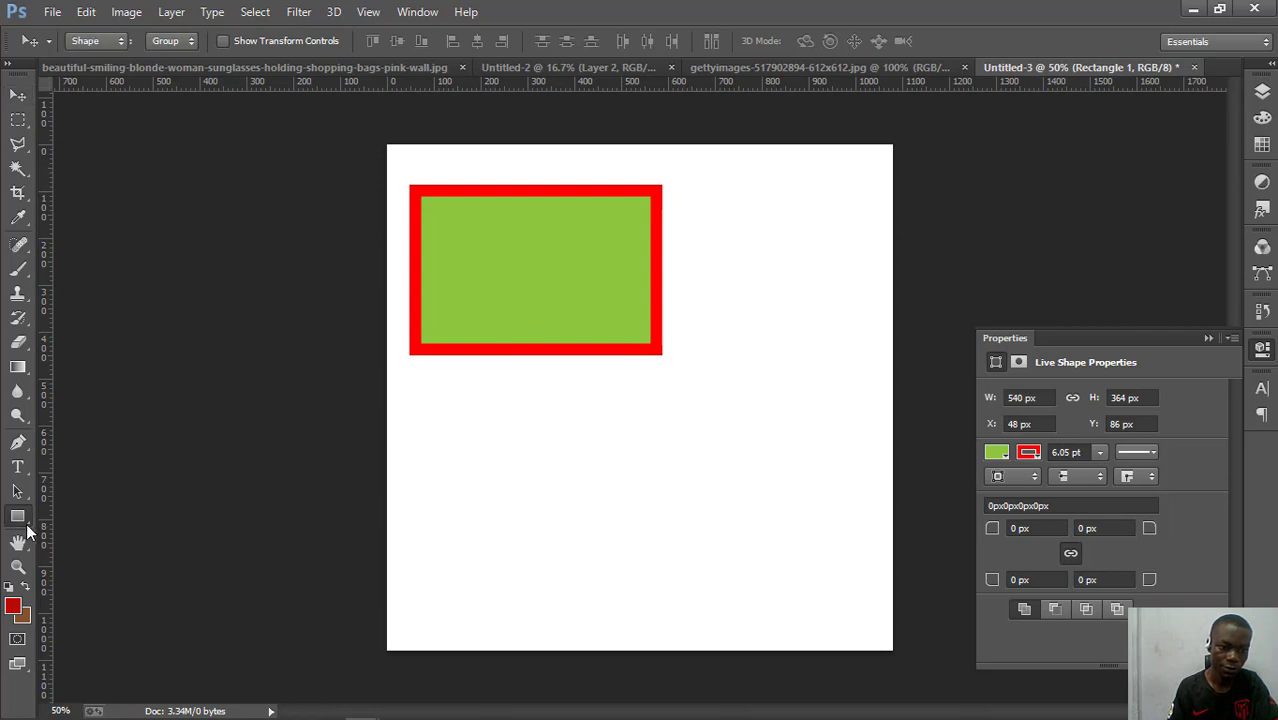
pyautogui.click(83, 531)
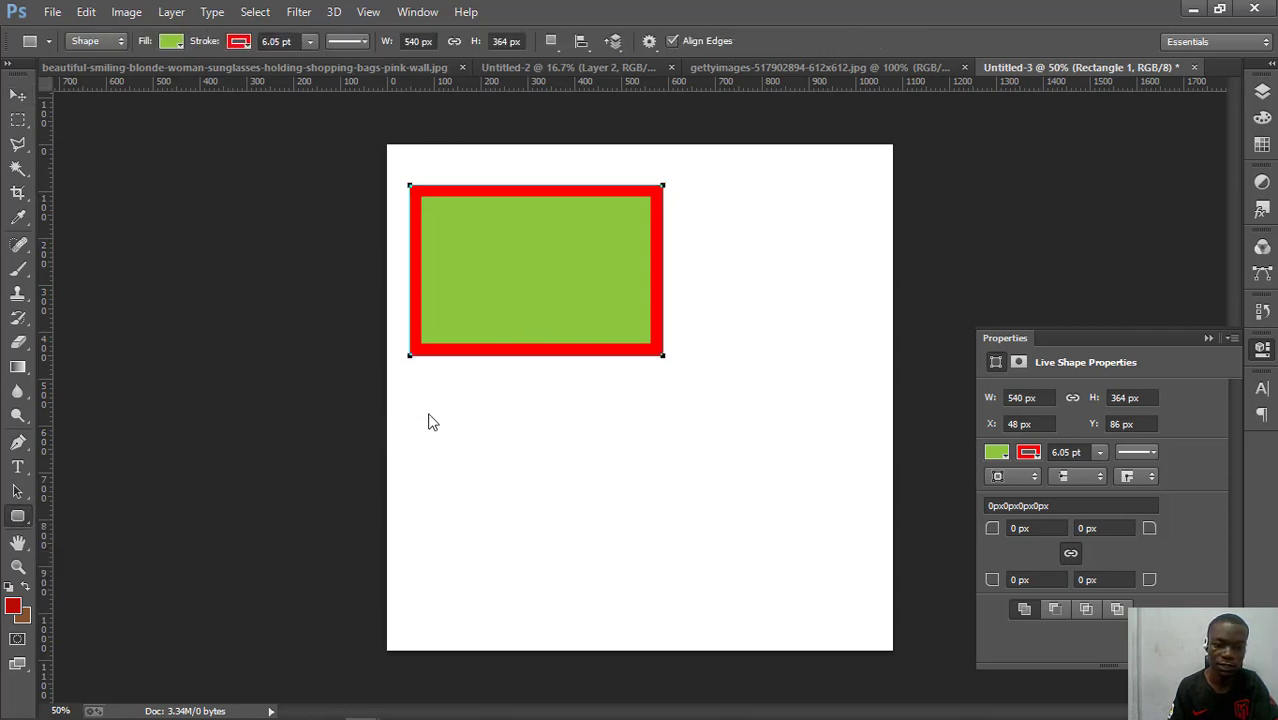
pyautogui.moveTo(444, 408); pyautogui.dragTo(577, 588)
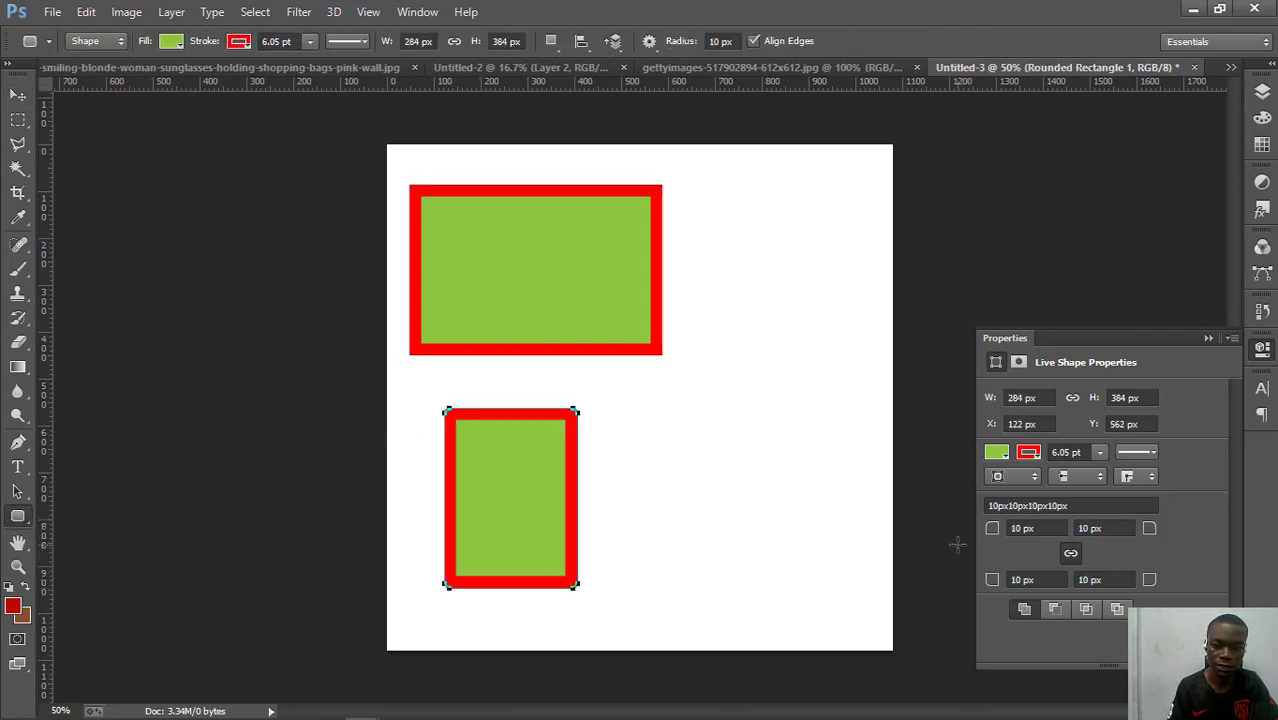
# - Increase the corner radius of the rounded rectangle to 126 px on all four linked corners
pyautogui.moveTo(995, 545); pyautogui.dragTo(1062, 565)
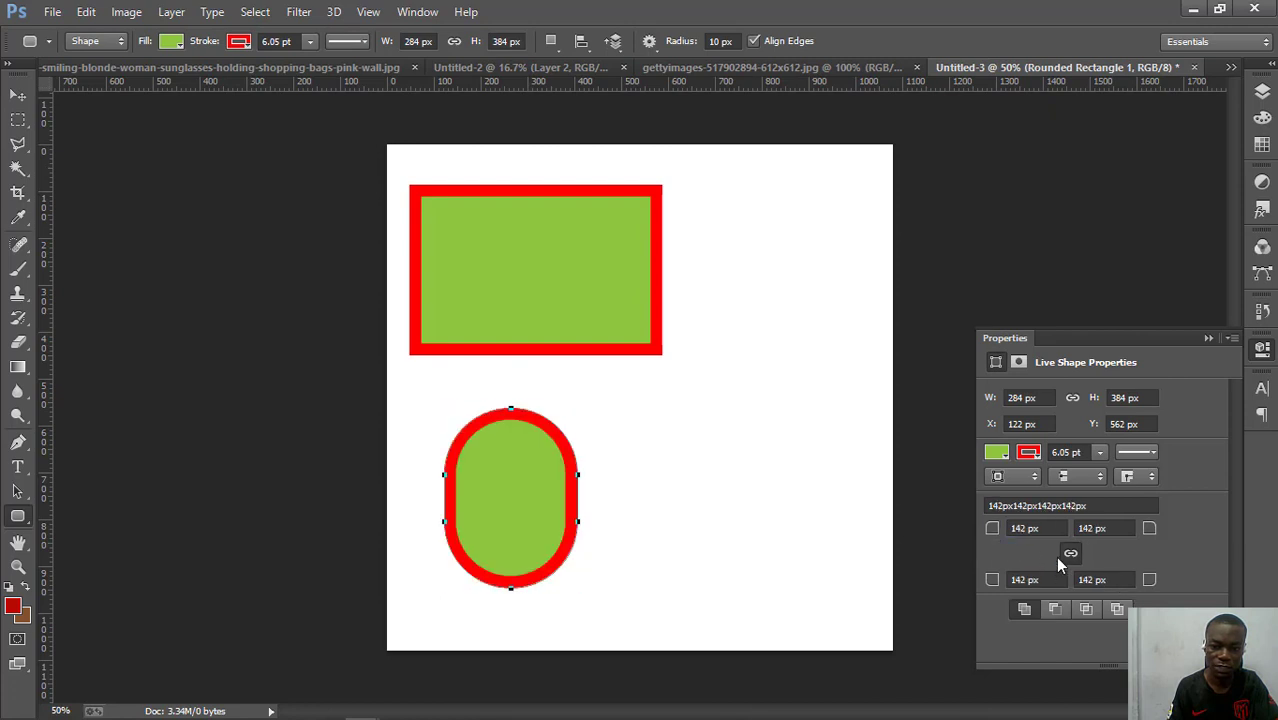
pyautogui.moveTo(993, 537)
pyautogui.mouseDown()
pyautogui.moveTo(950, 528)
pyautogui.moveTo(1025, 550)
pyautogui.moveTo(980, 535)
pyautogui.moveTo(1040, 570)
pyautogui.moveTo(960, 550)
pyautogui.moveTo(993, 533)
pyautogui.moveTo(984, 527)
pyautogui.mouseUp()
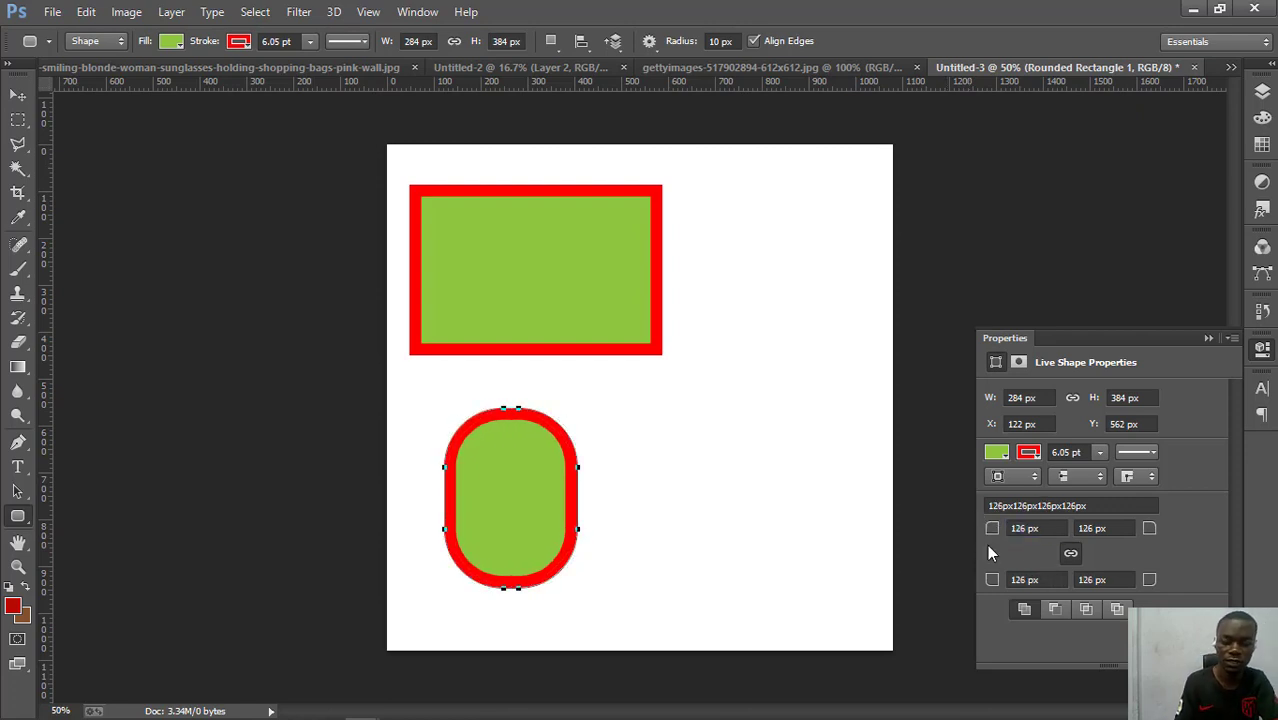
pyautogui.press('Return')
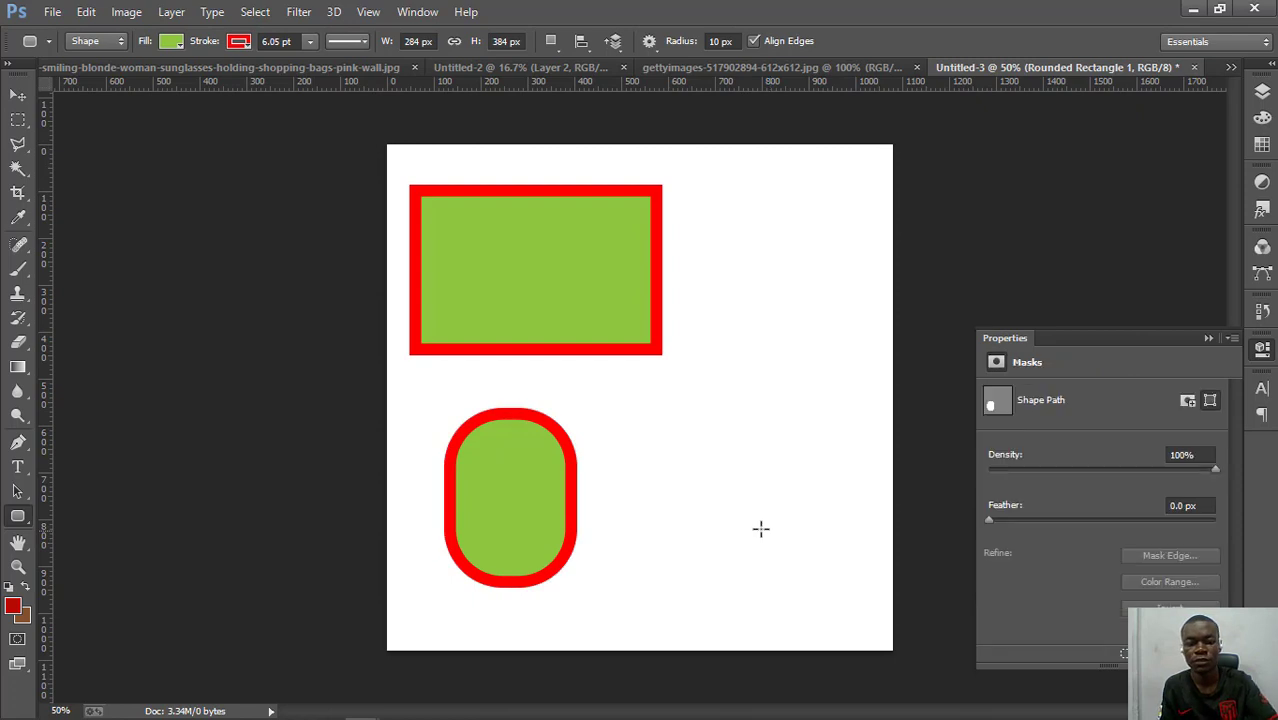
# - Draw an ellipse about 406 by 412 px to the right of the rounded rectangle and remove its stroke
pyautogui.rightClick(12, 519)
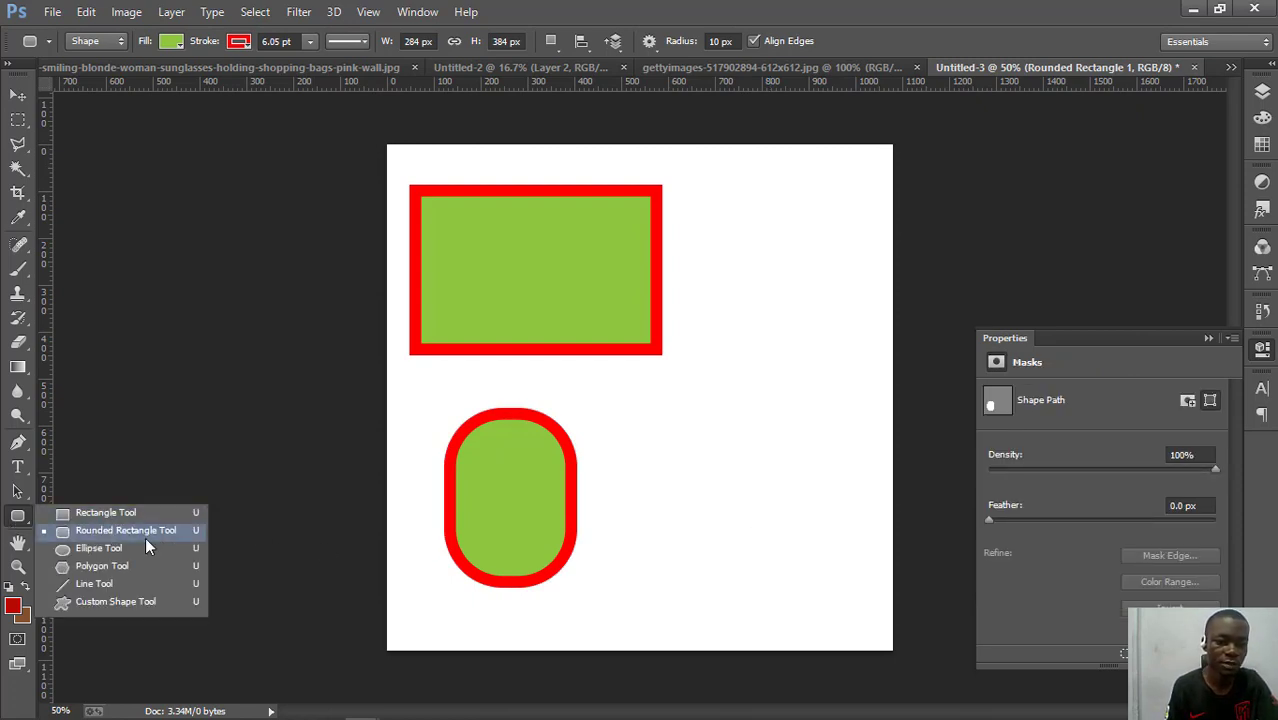
pyautogui.click(99, 548)
pyautogui.moveTo(682, 406)
pyautogui.mouseDown()
pyautogui.moveTo(785, 531)
pyautogui.moveTo(862, 571)
pyautogui.moveTo(870, 594)
pyautogui.mouseUp()
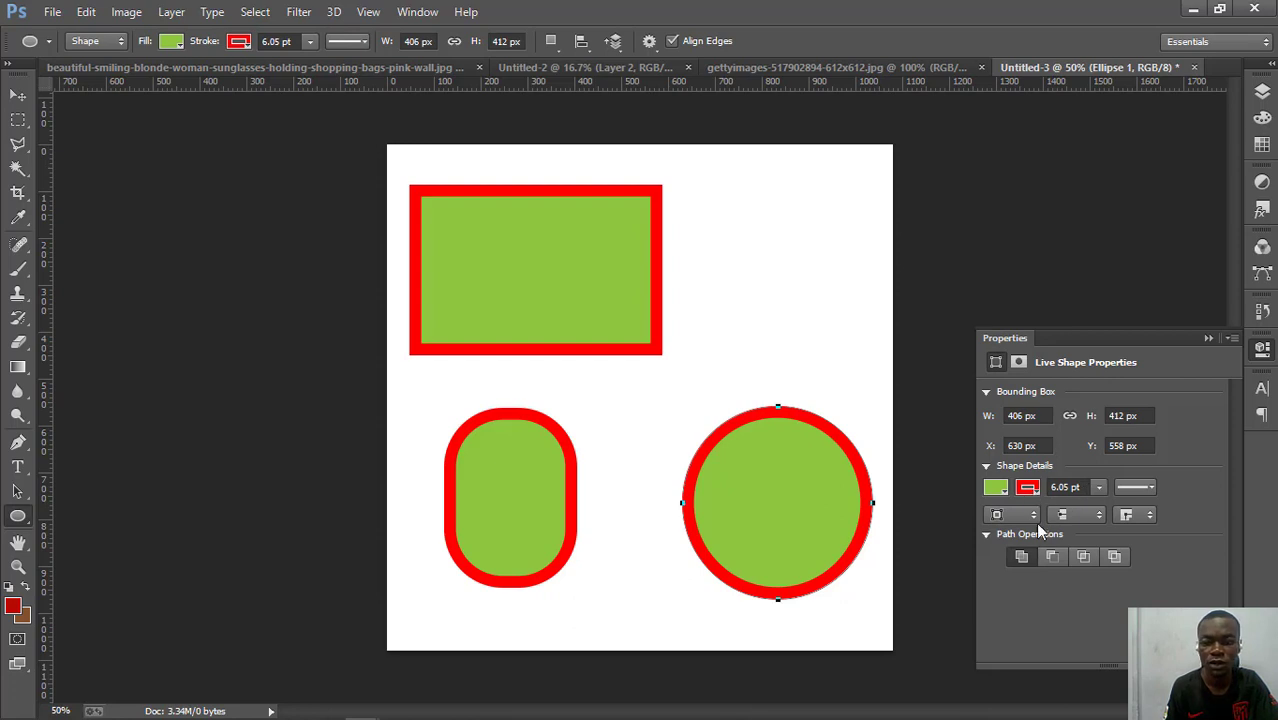
pyautogui.click(1030, 489)
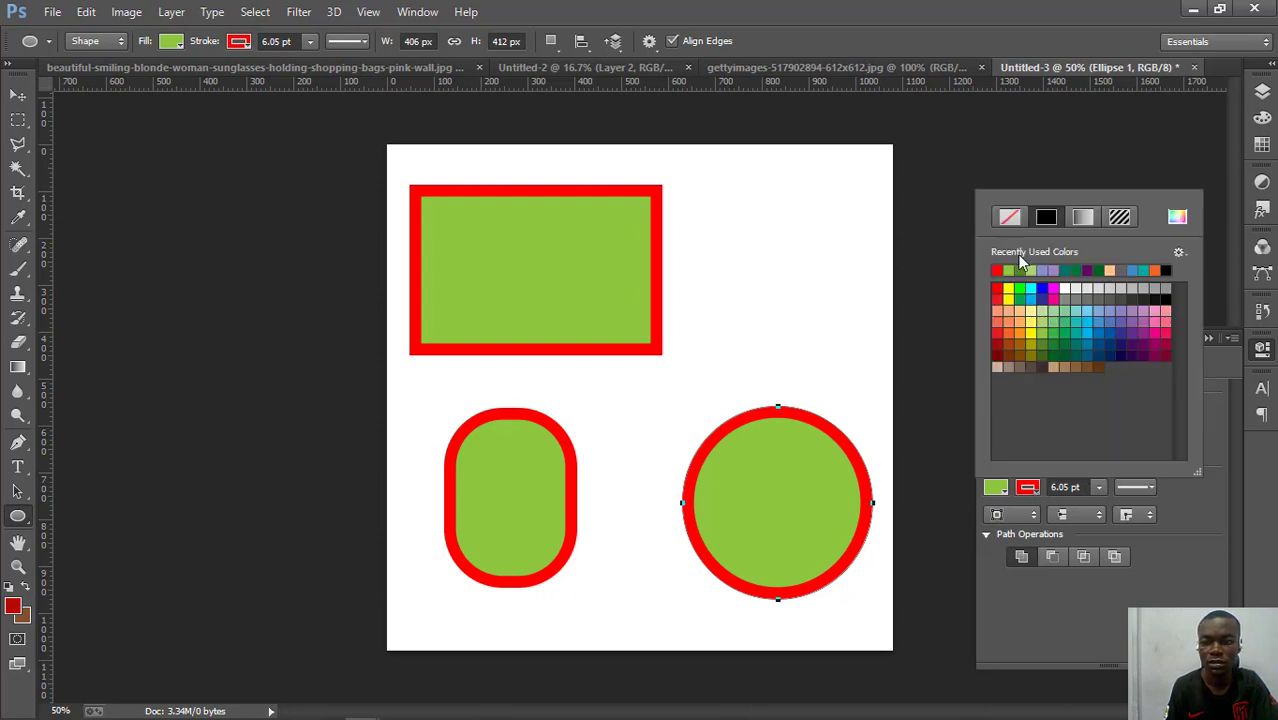
pyautogui.click(1009, 217)
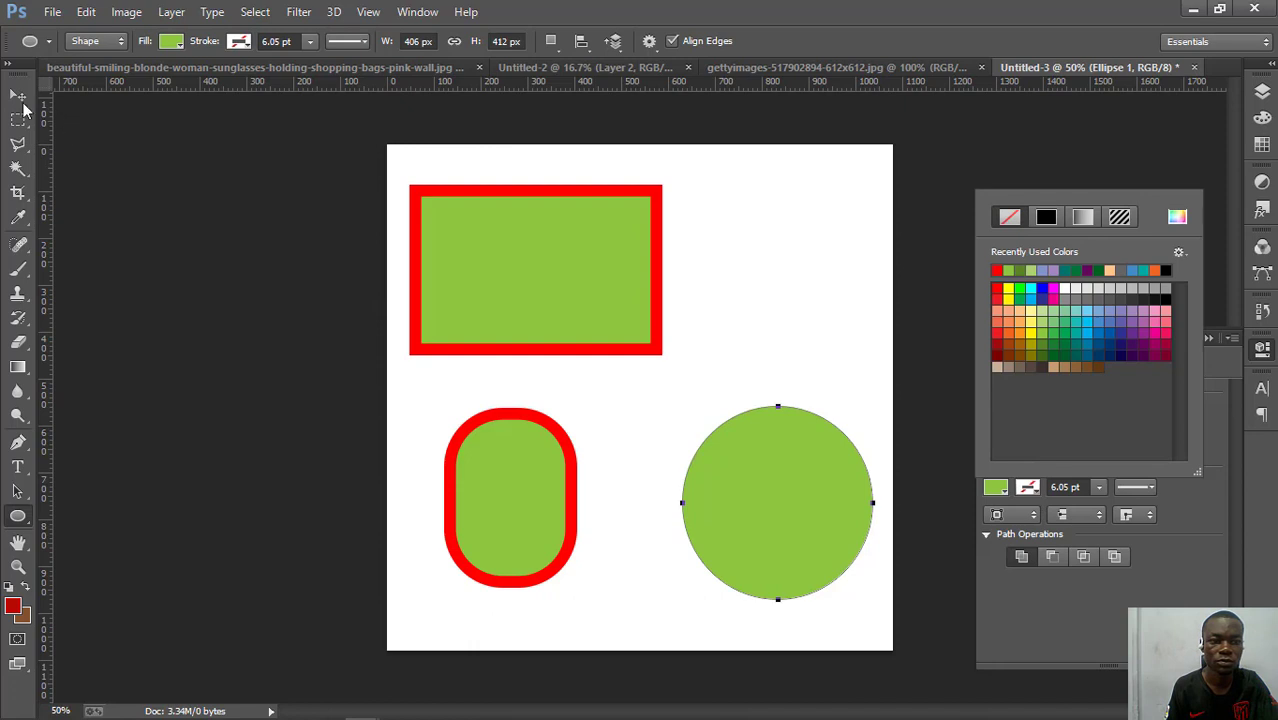
# - Move the ellipse closer to the rounded rectangle and fill it with the dark yellow swatch
pyautogui.click(19, 96)
pyautogui.moveTo(841, 462); pyautogui.dragTo(757, 451)
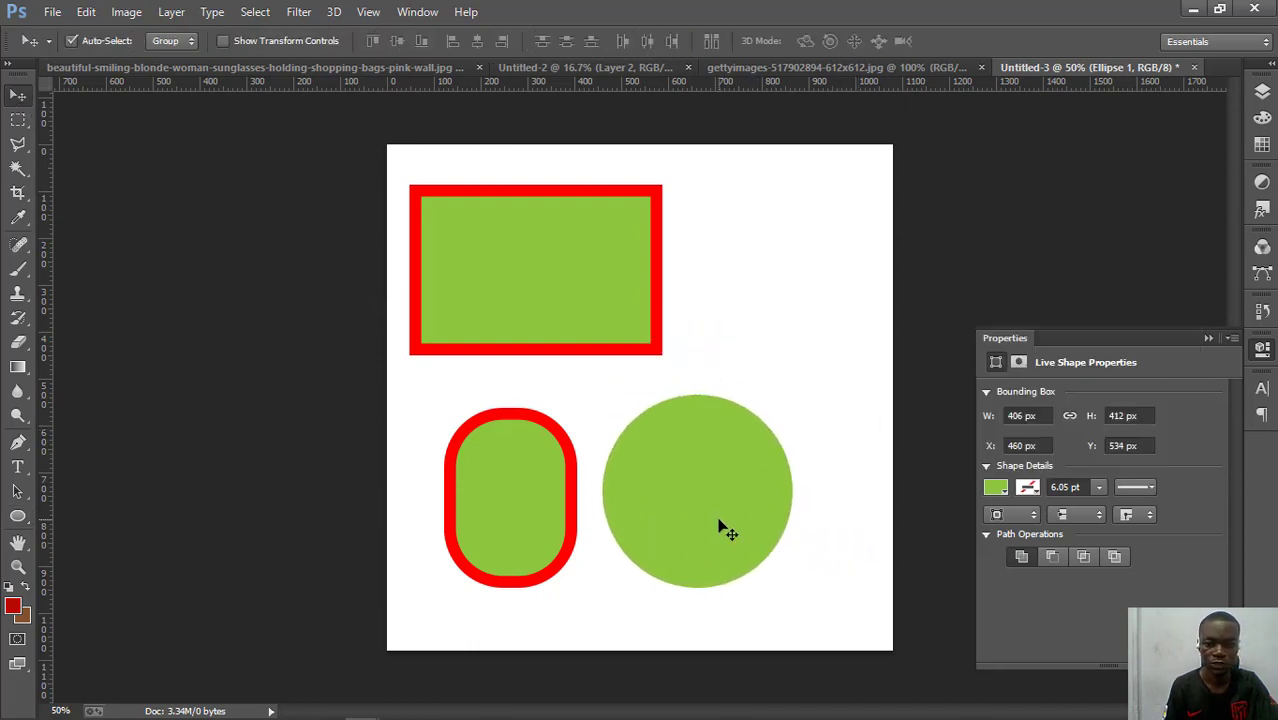
pyautogui.moveTo(718, 525); pyautogui.dragTo(731, 547)
pyautogui.click(995, 488)
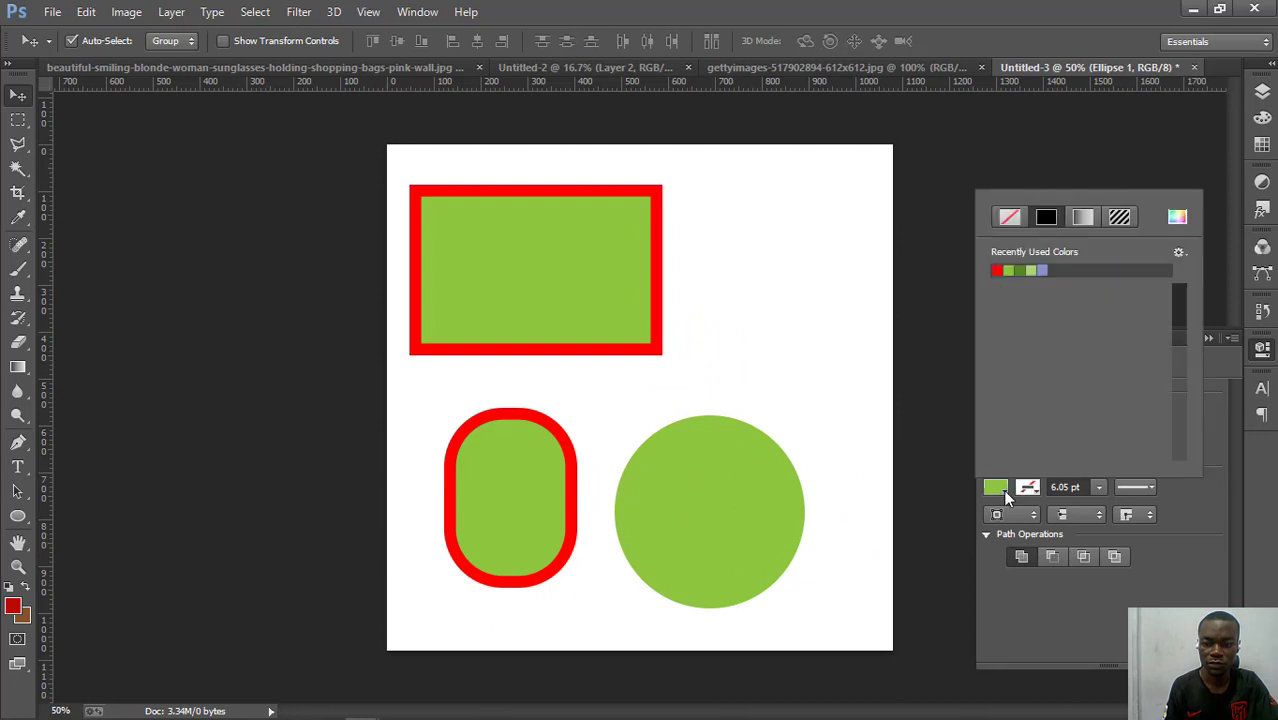
pyautogui.click(1031, 338)
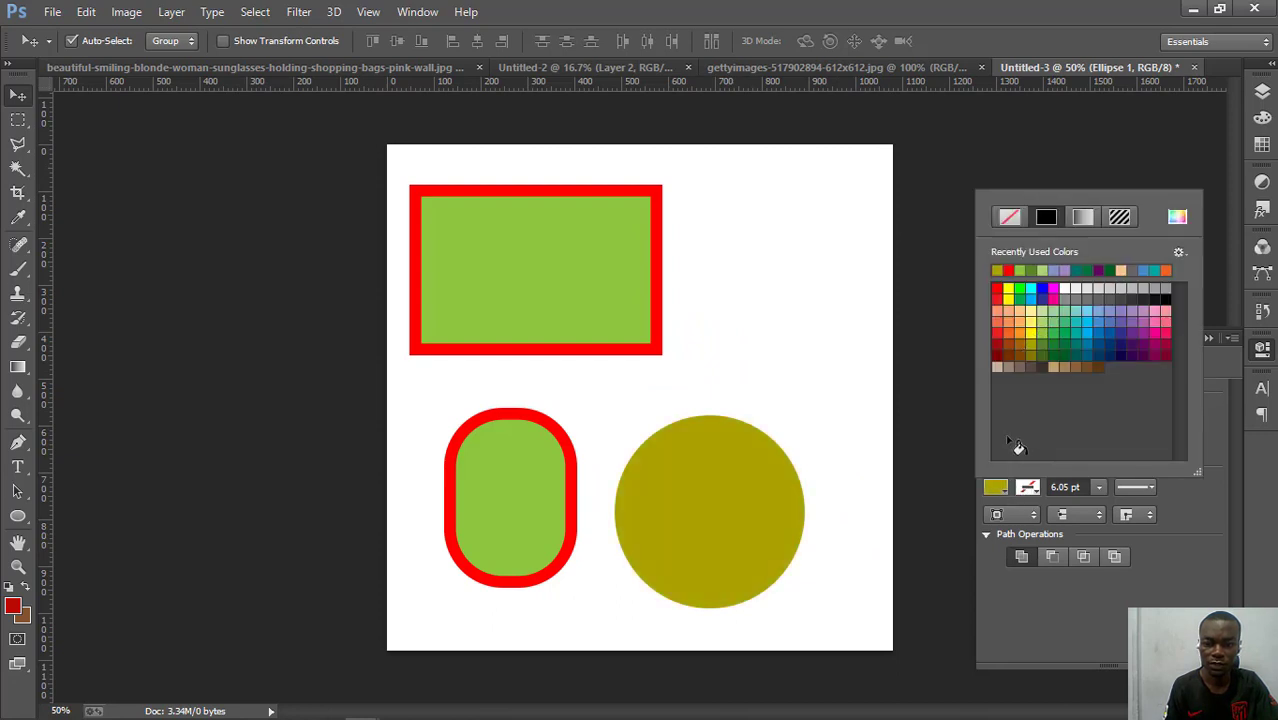
# - Try several swatch colours for the ellipse's stroke and settle on bright red
pyautogui.click(1024, 491)
pyautogui.click(1027, 488)
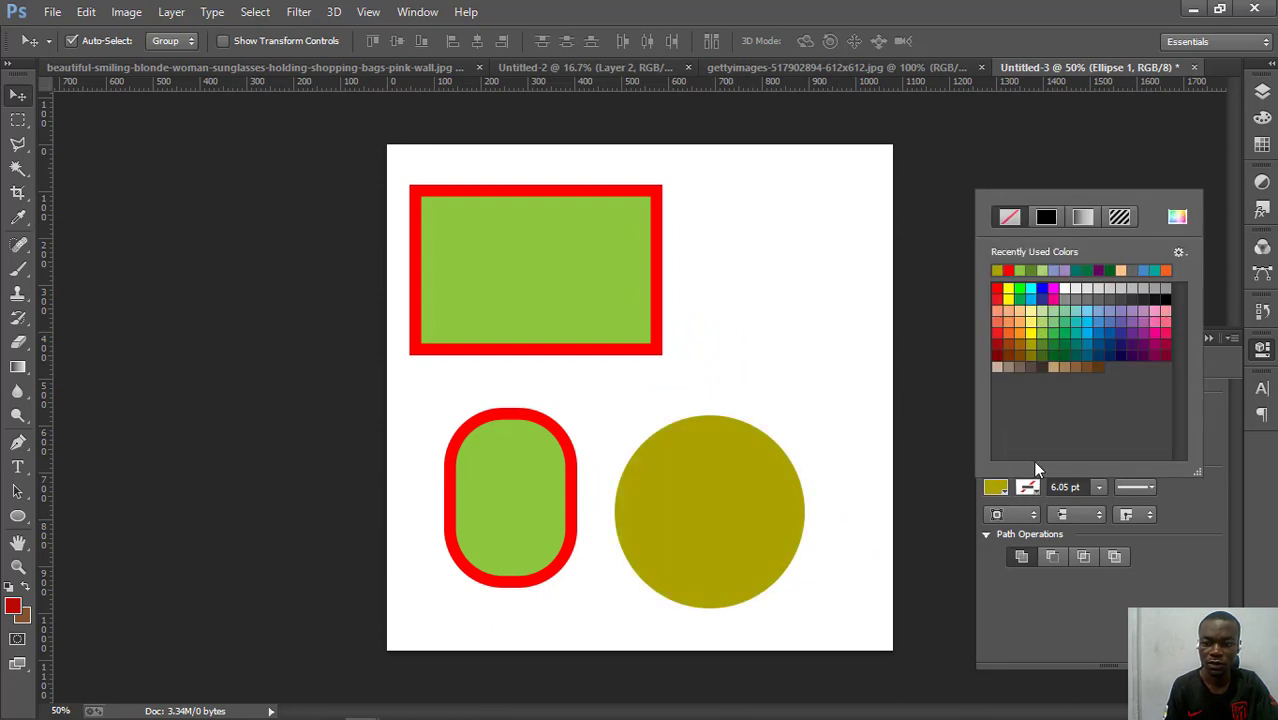
pyautogui.click(1036, 333)
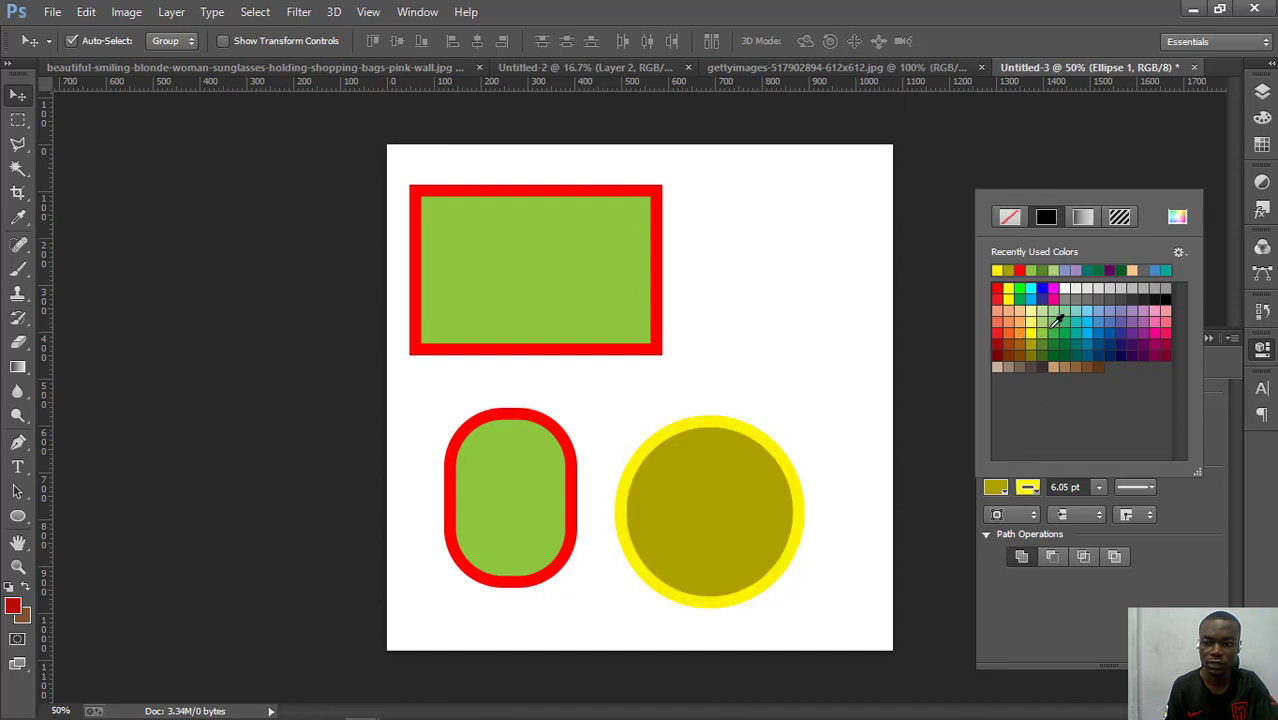
pyautogui.click(1057, 318)
pyautogui.click(1118, 336)
pyautogui.click(1140, 318)
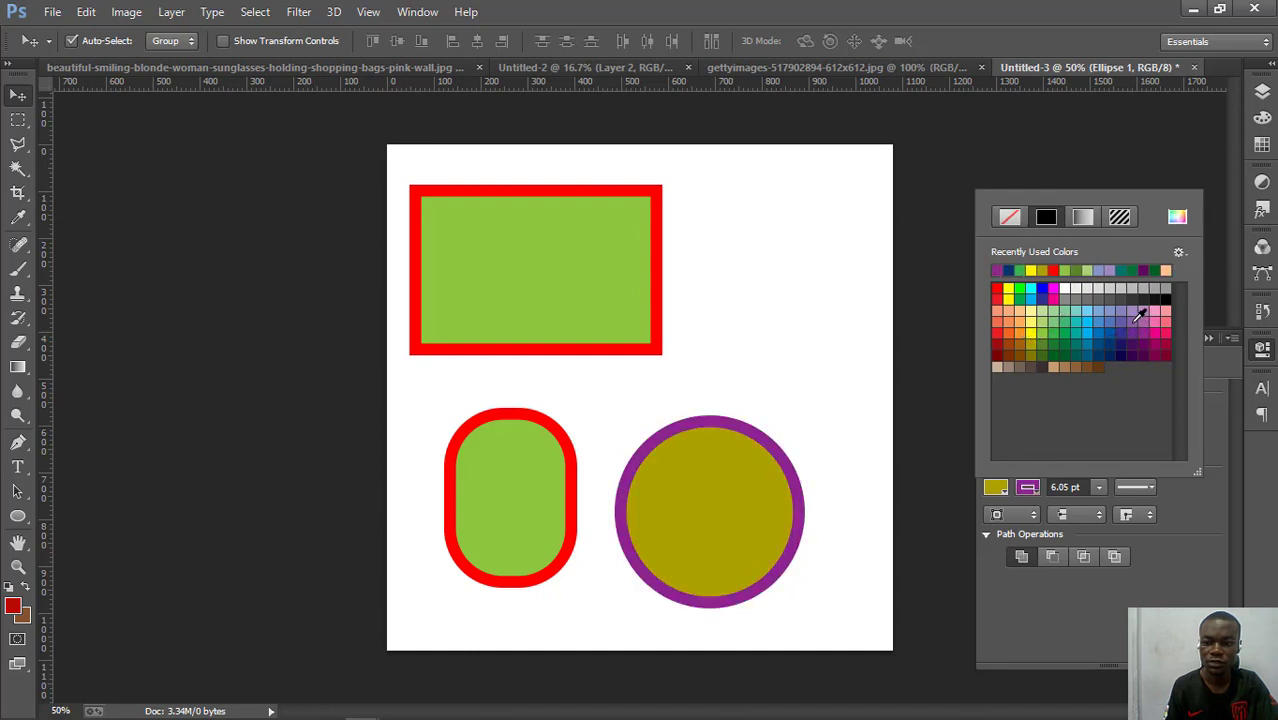
pyautogui.click(1131, 316)
pyautogui.click(1087, 319)
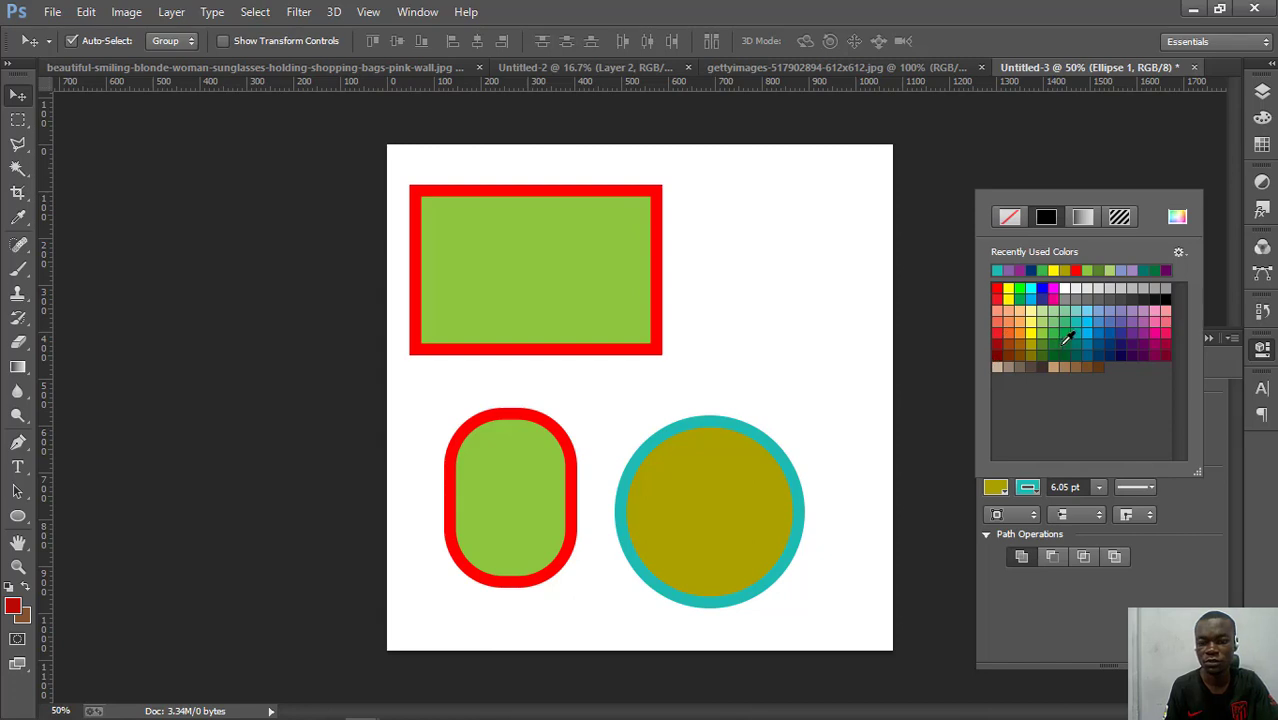
pyautogui.click(1008, 288)
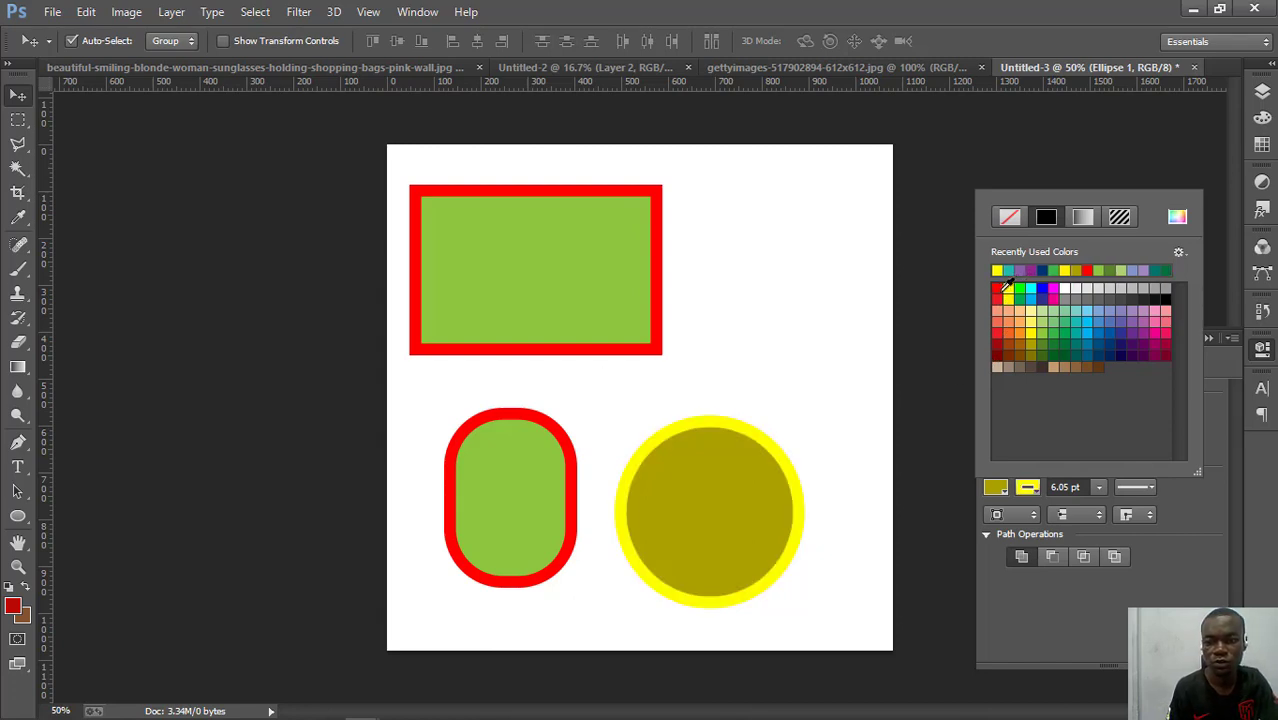
pyautogui.click(996, 288)
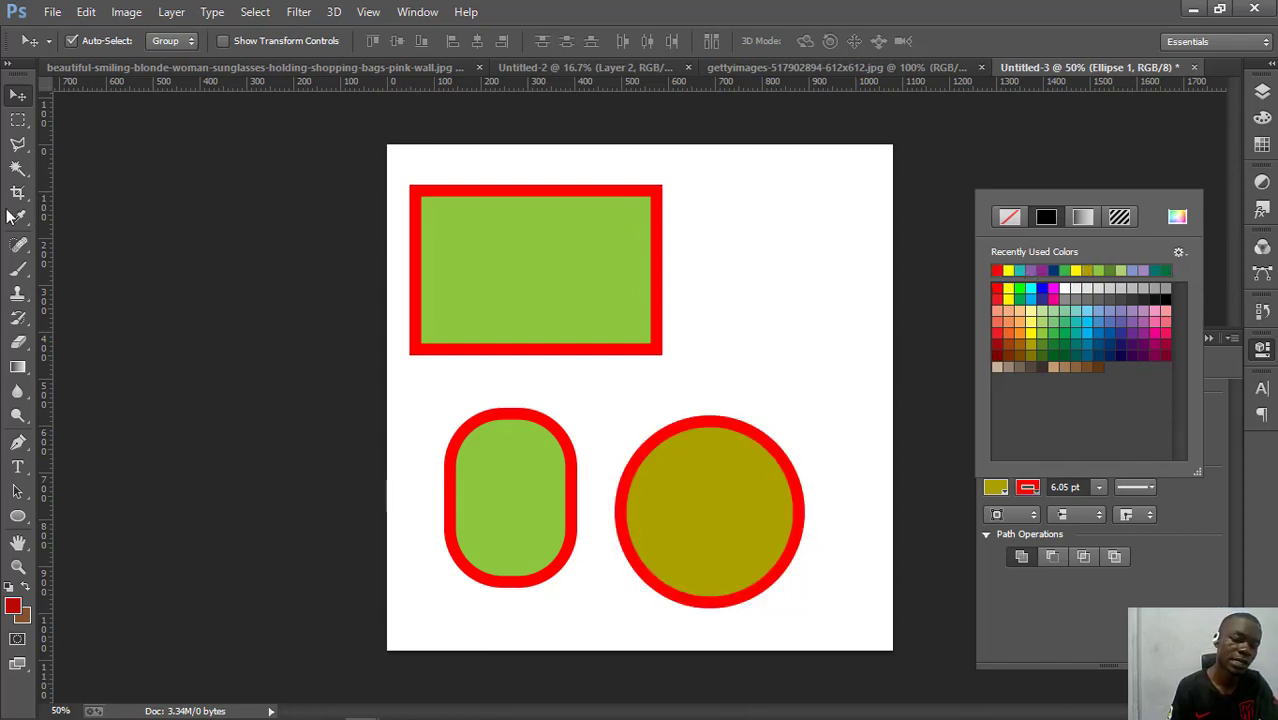
# - Select the rectangle, rounded rectangle and ellipse together and delete them
pyautogui.click(12, 105)
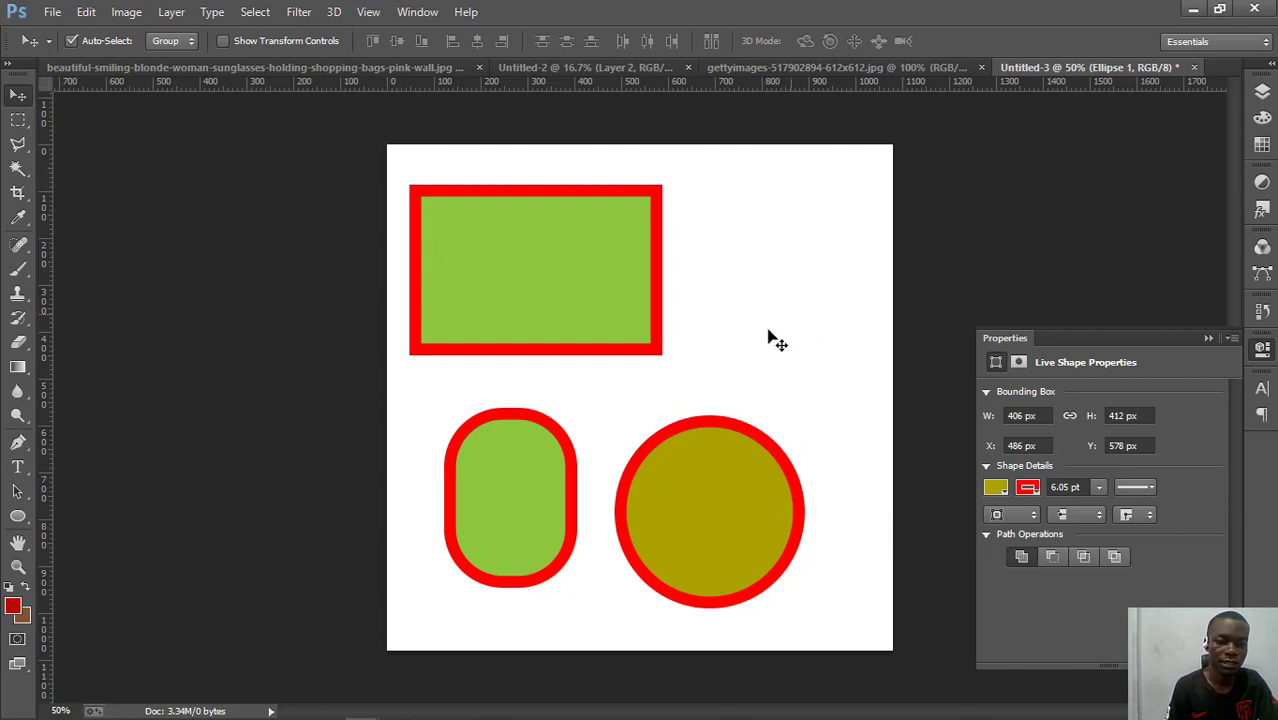
pyautogui.moveTo(790, 316); pyautogui.dragTo(507, 515)
pyautogui.press('Delete')
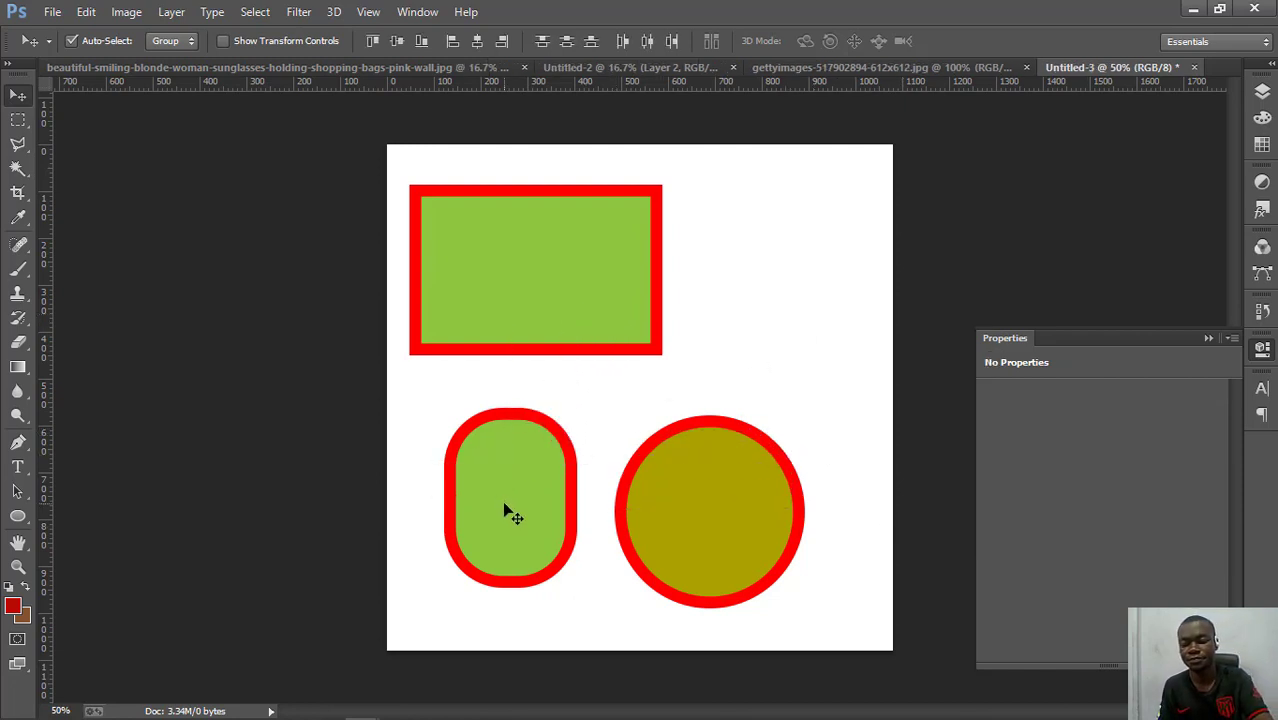
# - Draw a three-sided polygon about 466 by 405 px and place it in the canvas's upper-left area
pyautogui.moveTo(17, 522); pyautogui.dragTo(86, 564)
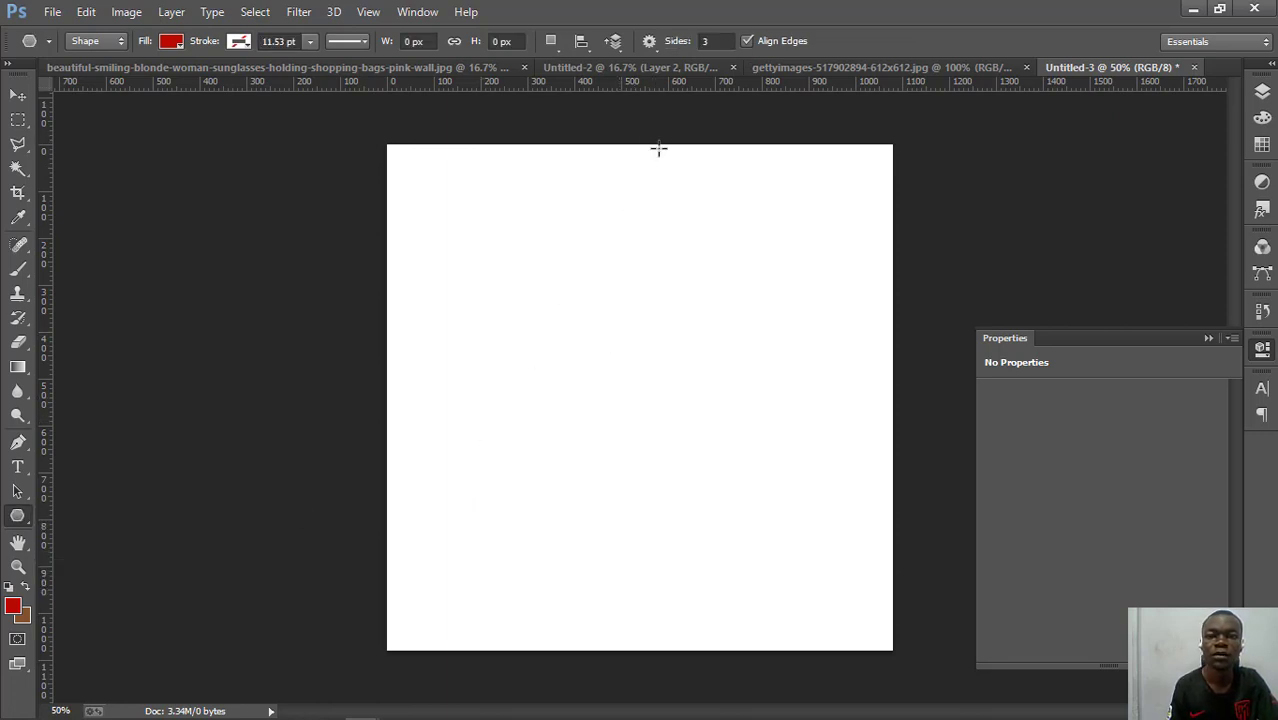
pyautogui.moveTo(556, 263); pyautogui.dragTo(663, 327)
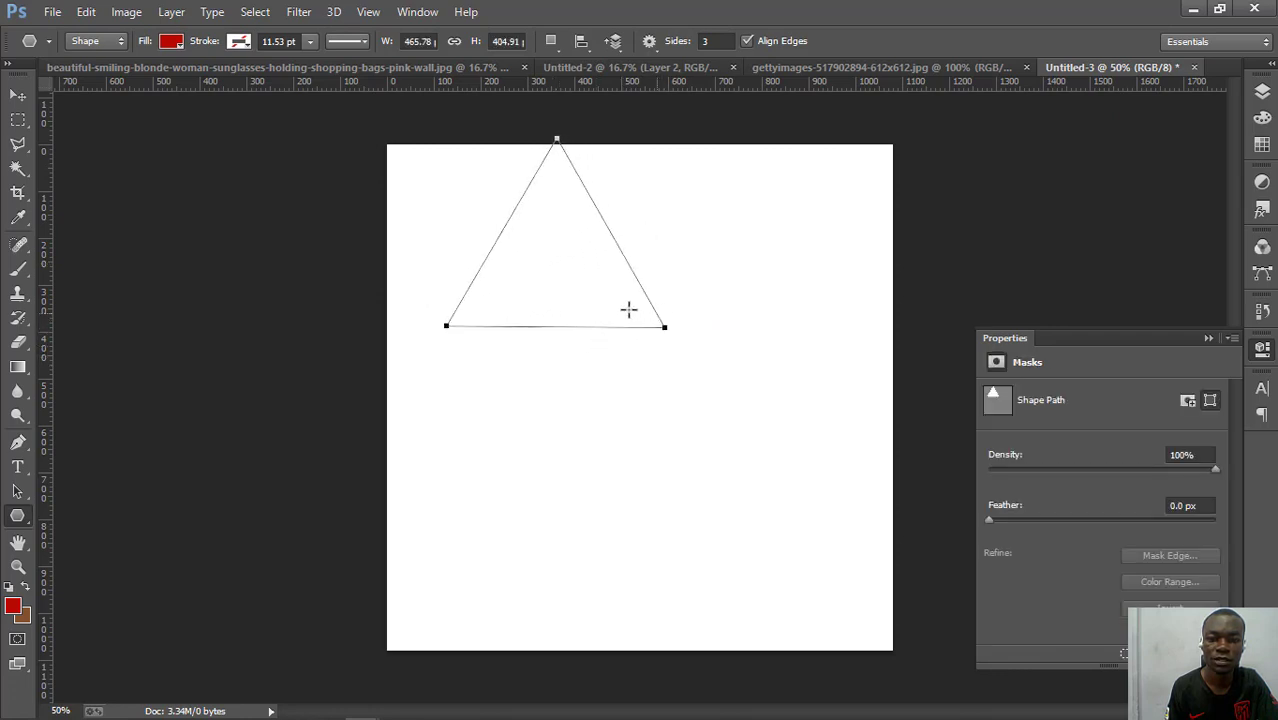
pyautogui.click(18, 94)
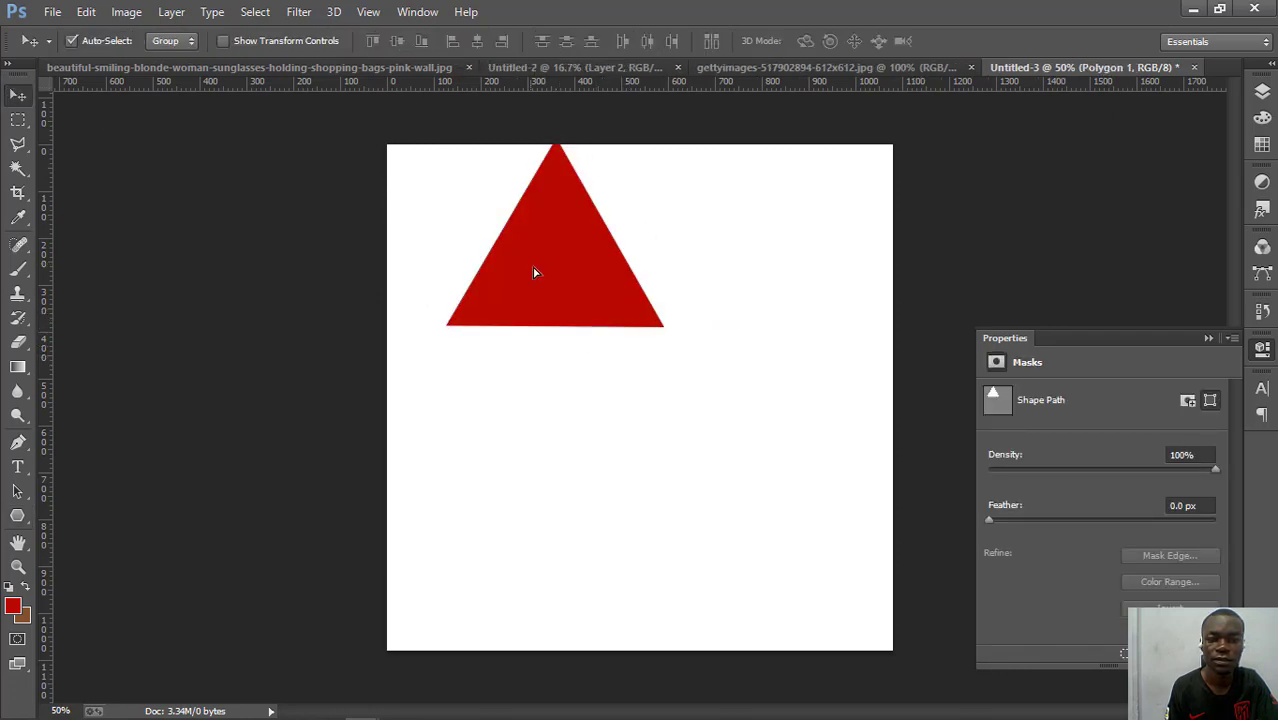
pyautogui.moveTo(536, 271); pyautogui.dragTo(521, 322)
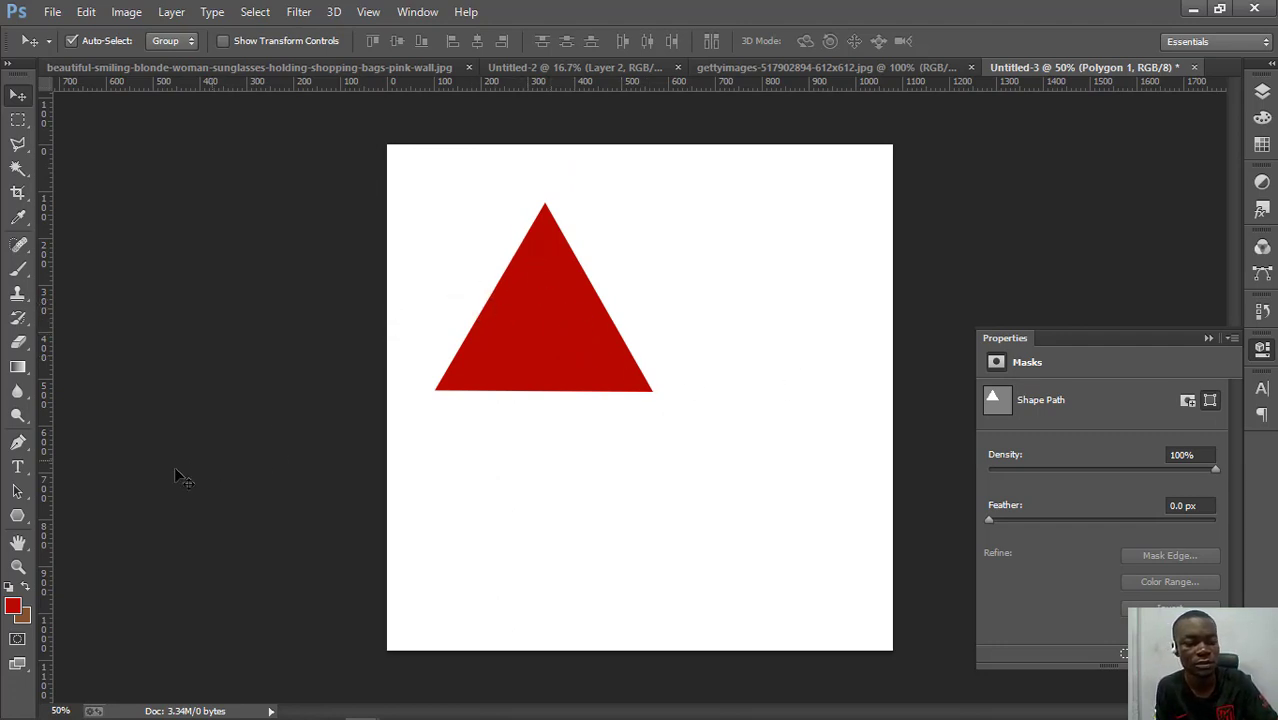
# - Set the Polygon tool to 5 sides and draw a pentagon about 521 by 544 px beside the triangle
pyautogui.click(22, 515)
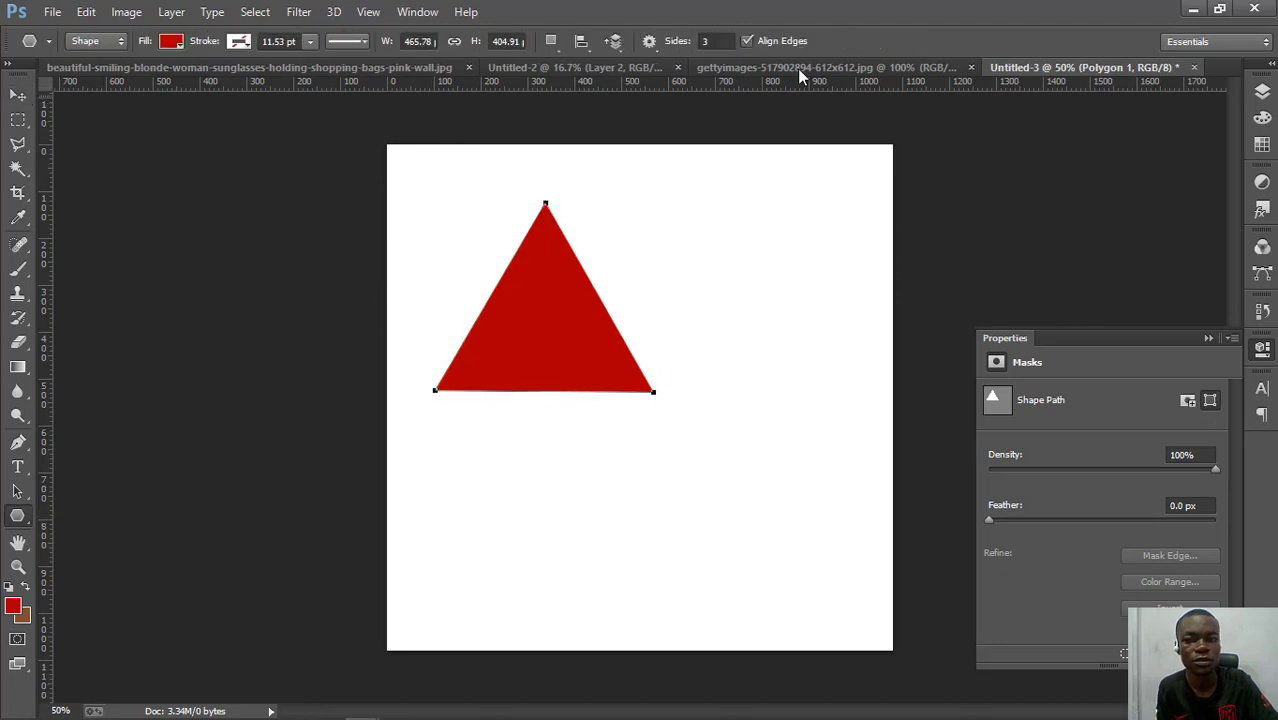
pyautogui.click(718, 41)
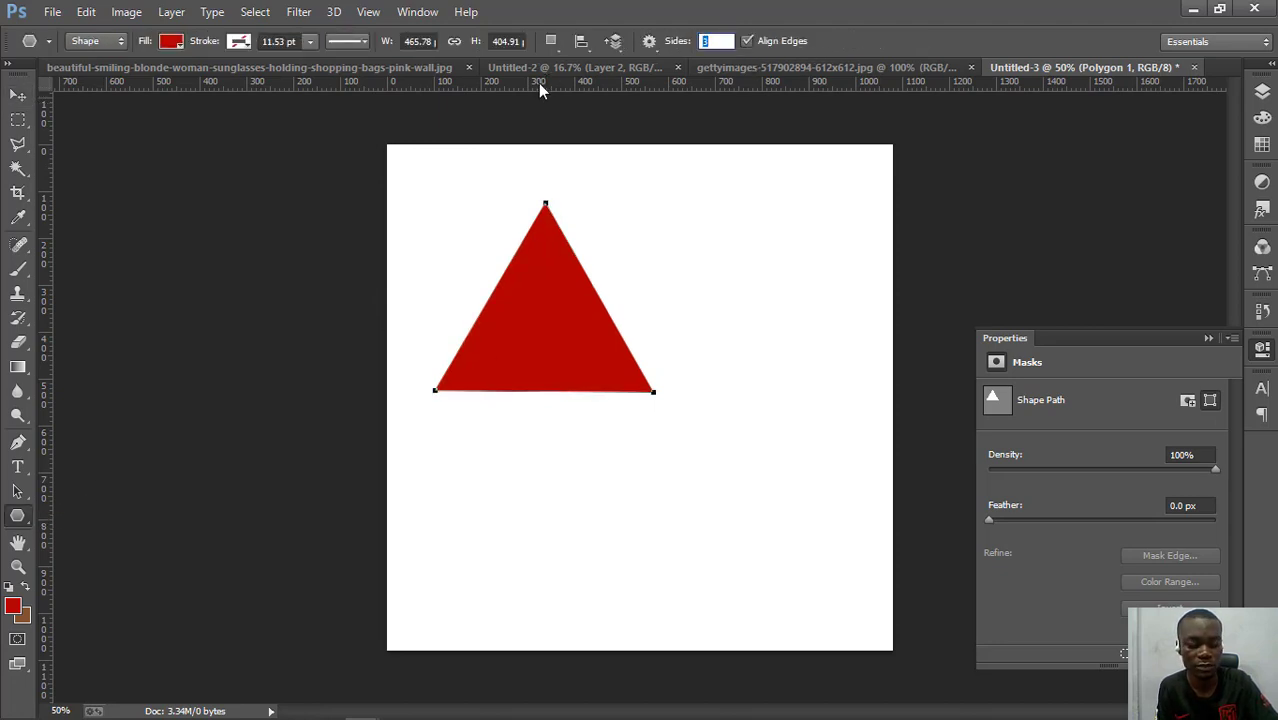
pyautogui.write('5')
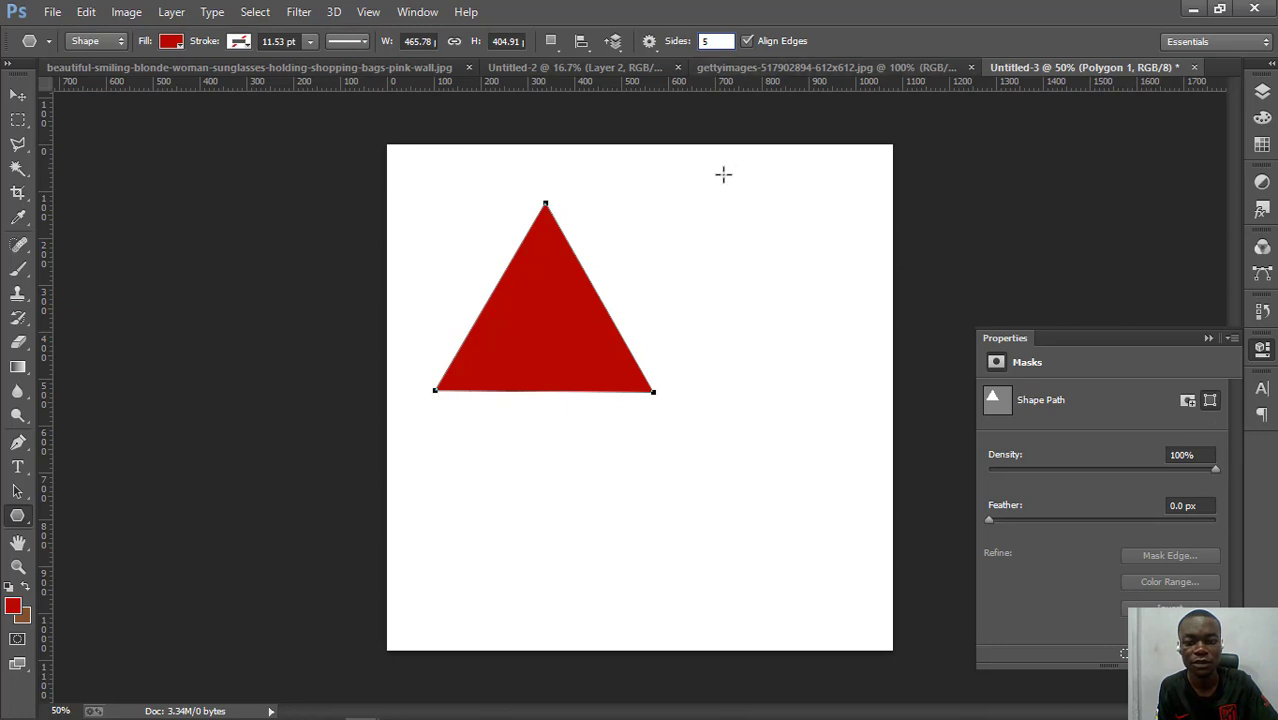
pyautogui.press('Return')
pyautogui.moveTo(727, 319); pyautogui.dragTo(769, 433)
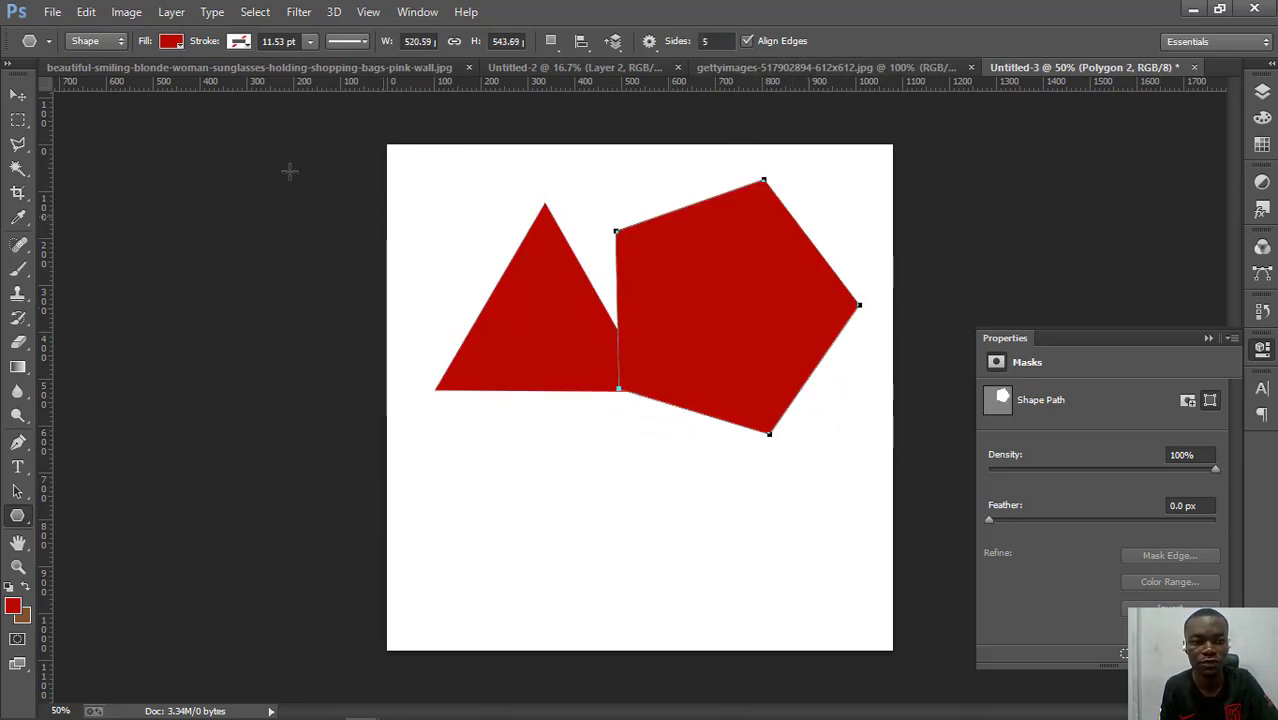
# - Move the pentagon down to the canvas's lower edge, clear of the triangle
pyautogui.click(18, 95)
pyautogui.moveTo(700, 308); pyautogui.dragTo(683, 487)
pyautogui.moveTo(679, 583); pyautogui.dragTo(668, 588)
# - Set the Polygon tool to 7 sides and draw a heptagon near the canvas's upper edge, above the pentagon
pyautogui.click(17, 515)
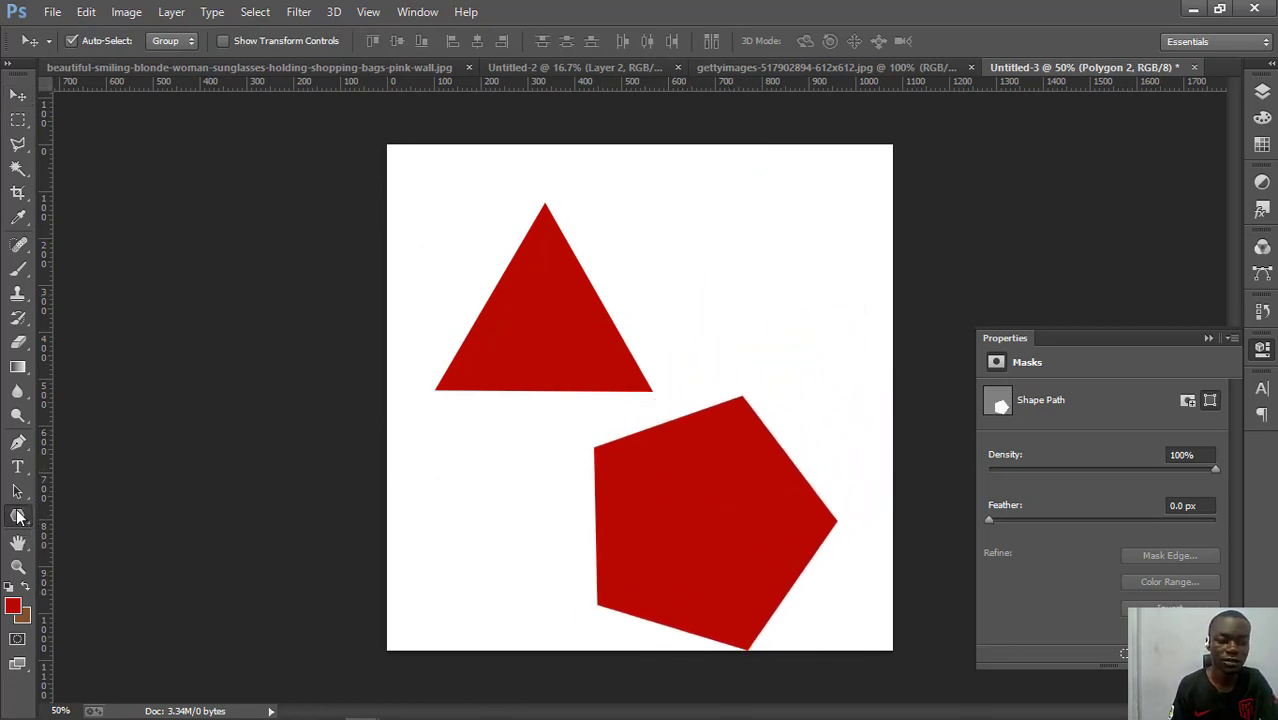
pyautogui.click(725, 41)
pyautogui.write('7')
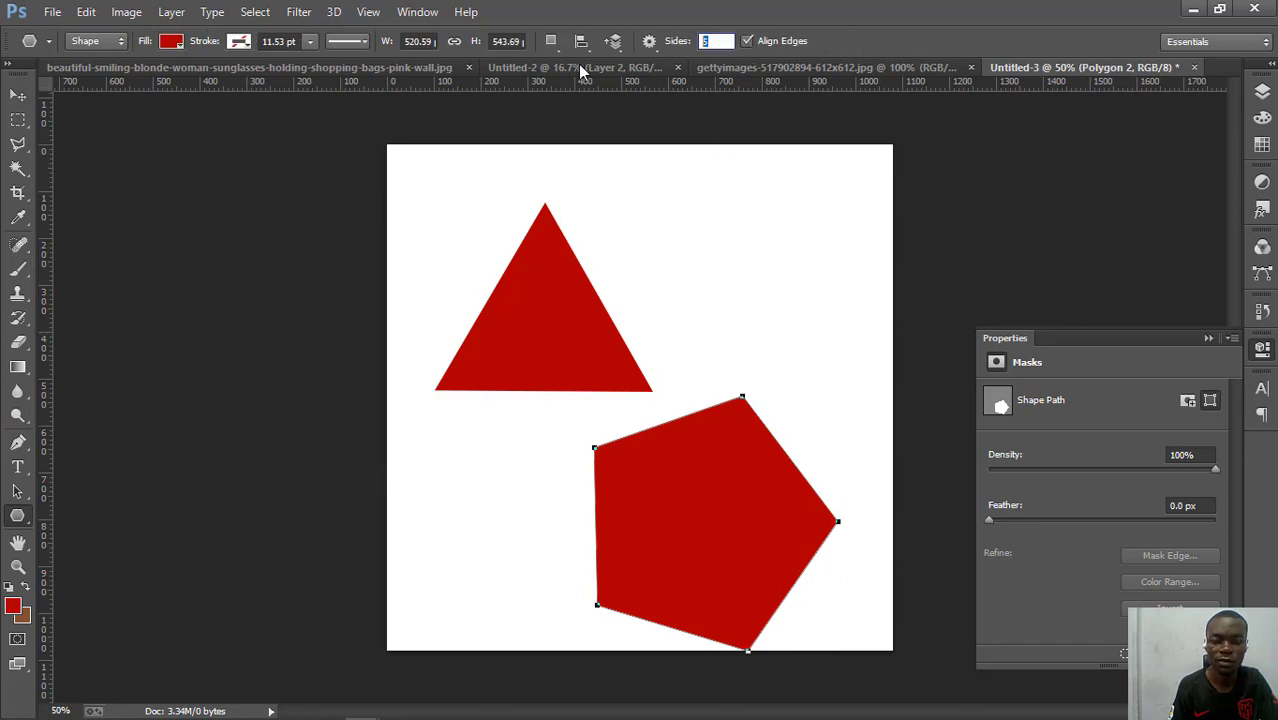
pyautogui.press('Return')
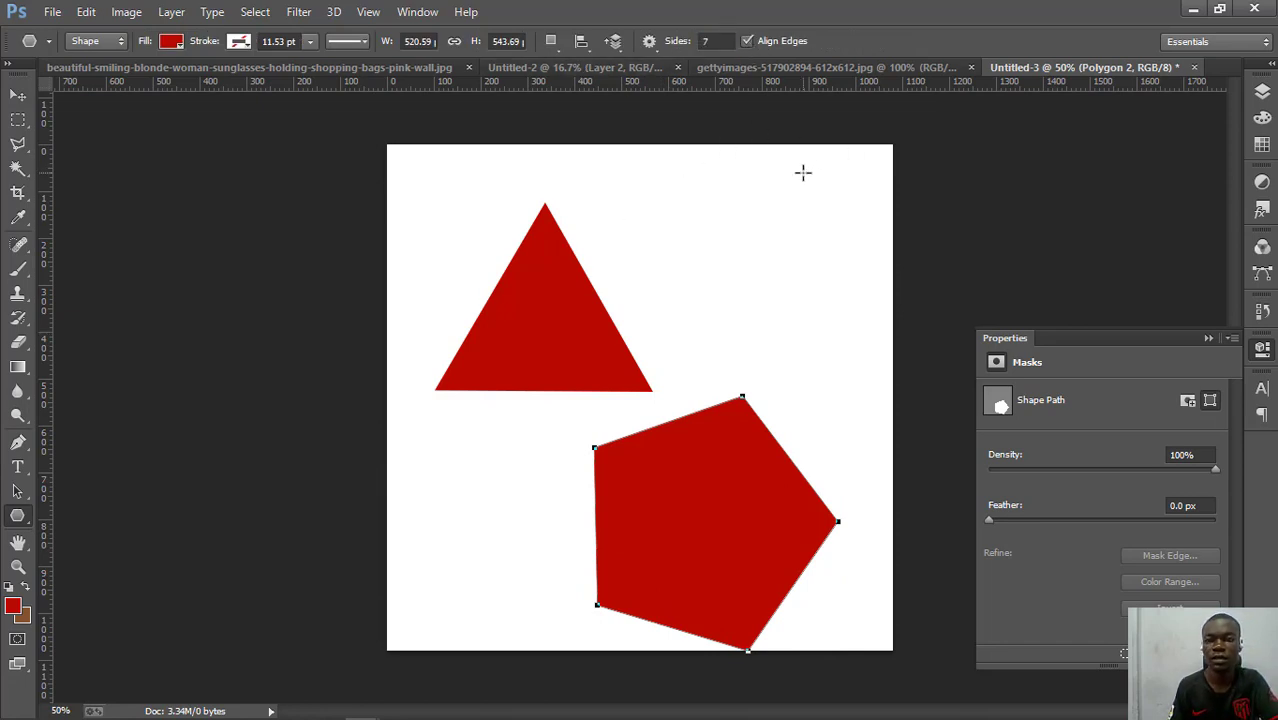
pyautogui.moveTo(712, 186); pyautogui.dragTo(738, 289)
# - Move the heptagon fully onto the canvas to the triangle's right and nudge the pentagon slightly down and left
pyautogui.click(18, 96)
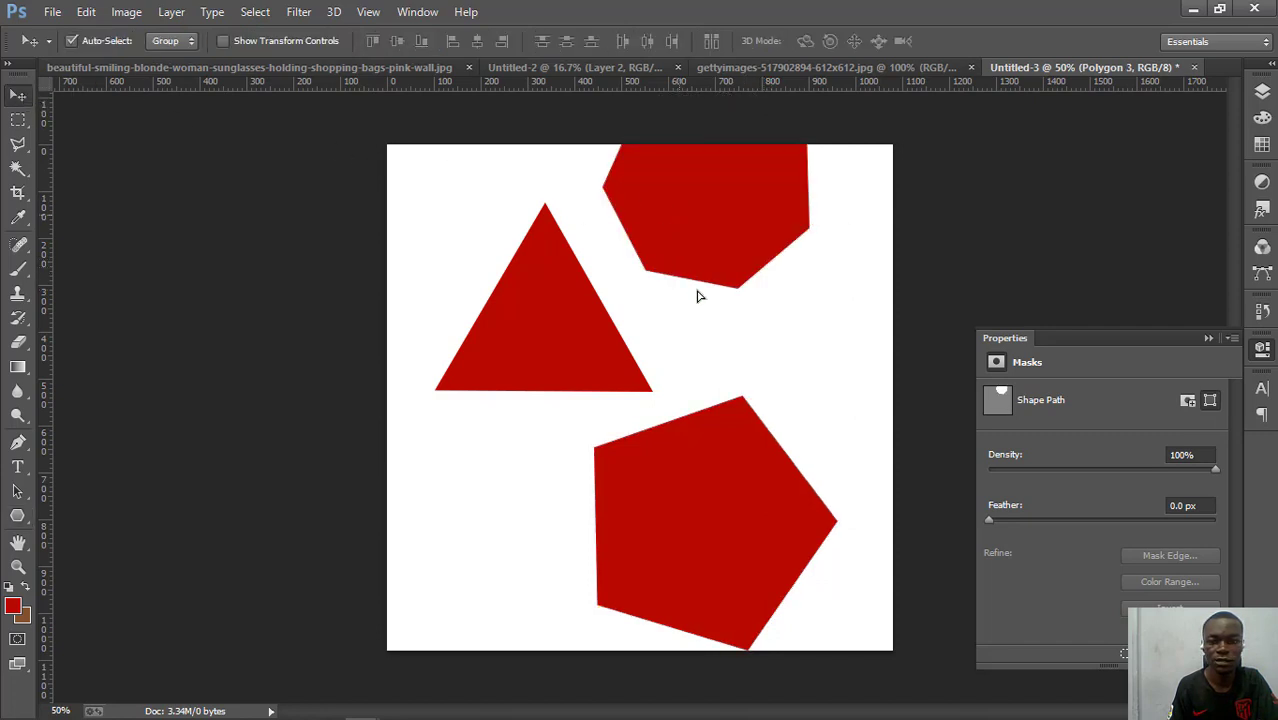
pyautogui.moveTo(680, 212); pyautogui.dragTo(708, 292)
pyautogui.moveTo(716, 472); pyautogui.dragTo(706, 481)
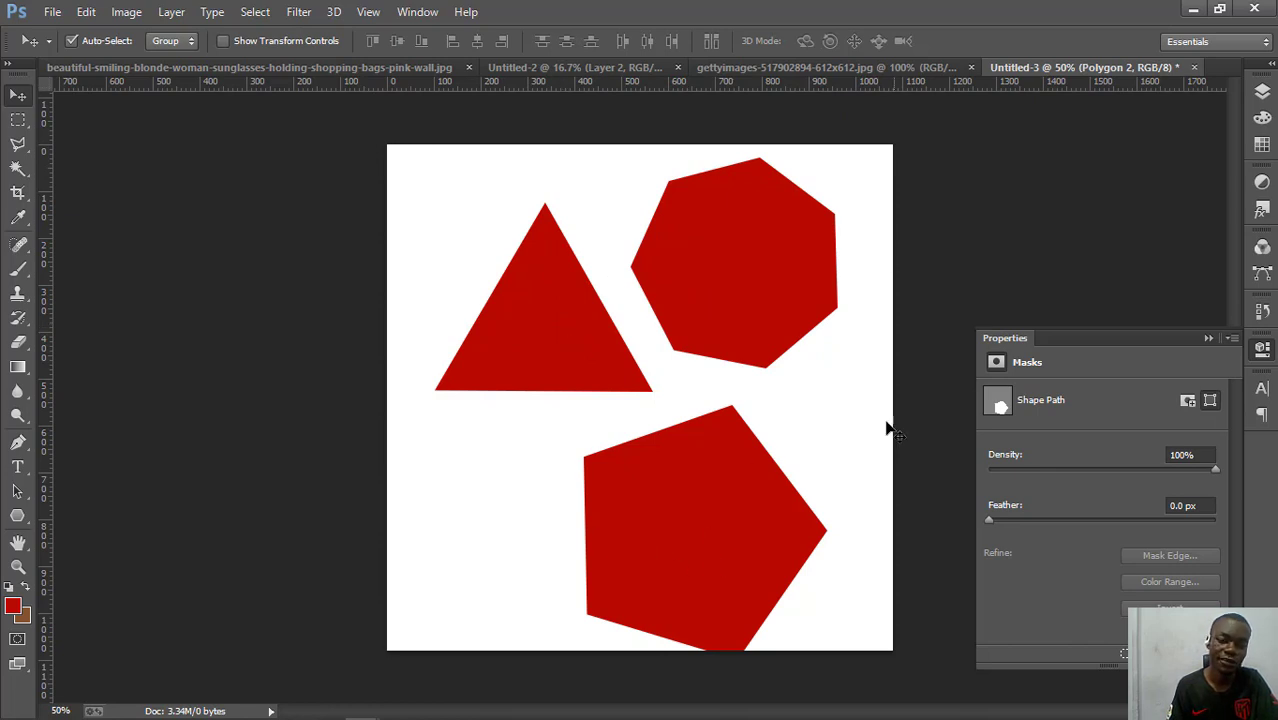
# - Delete the pentagon, triangle and heptagon, undoing the accidental deletion of the white background
pyautogui.press('Delete')
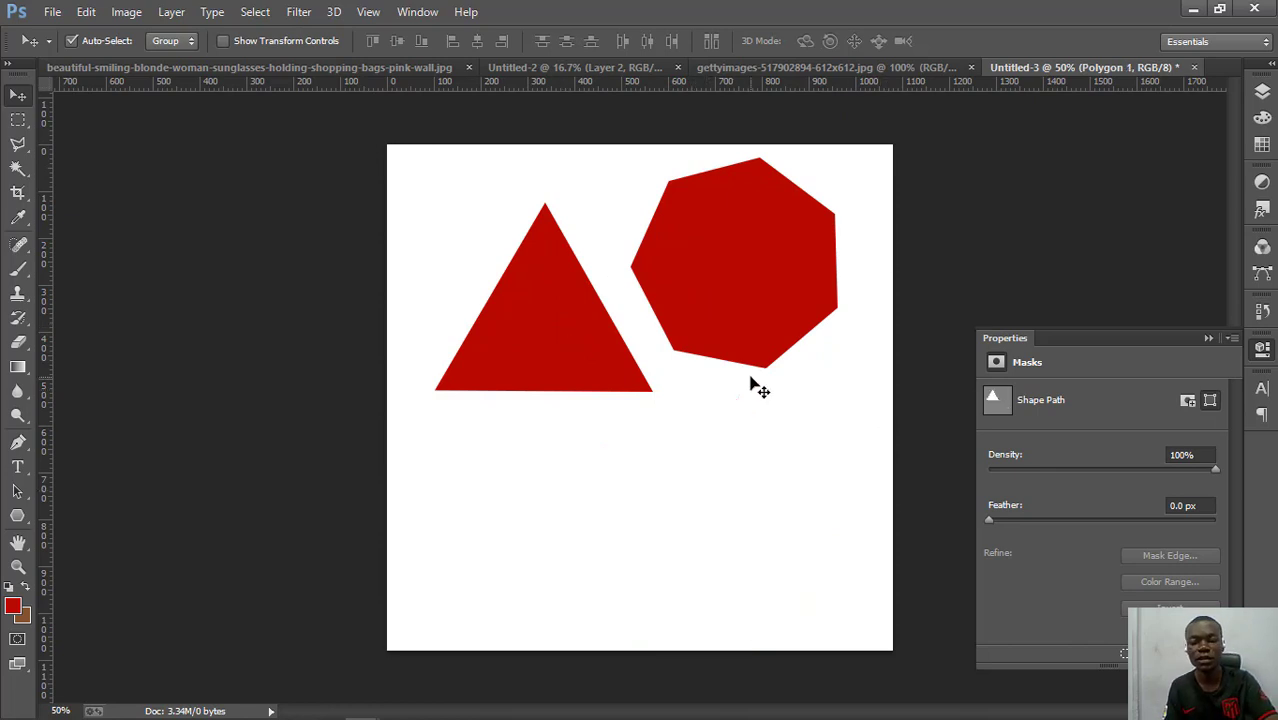
pyautogui.press('Delete')
pyautogui.press('Delete')
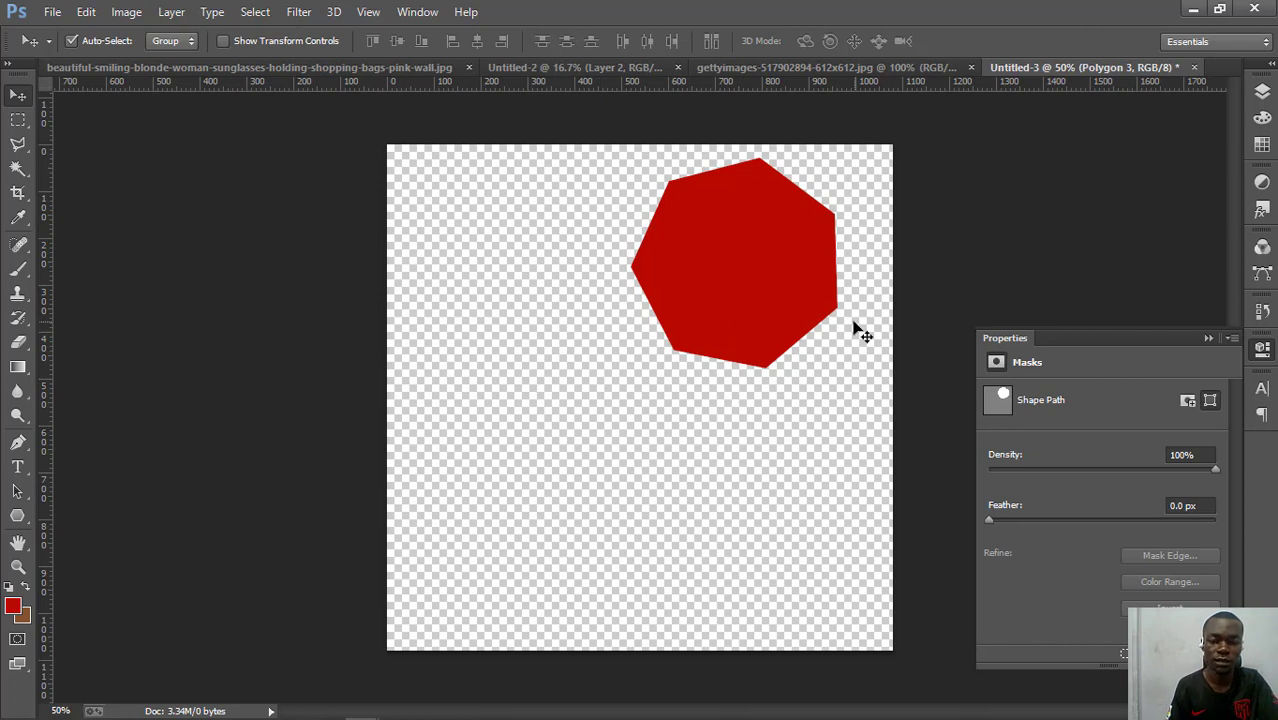
pyautogui.hotkey('ctrl', 'z')
pyautogui.click(797, 273)
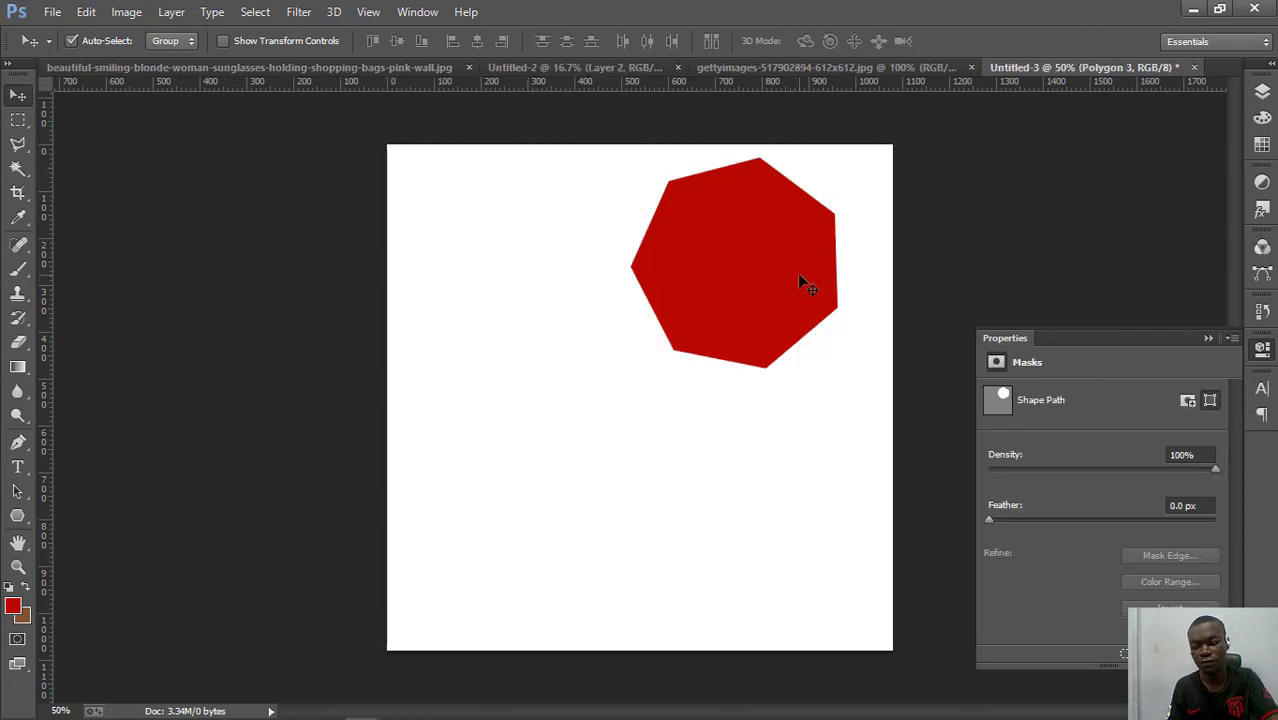
pyautogui.press('Delete')
# - Draw a snail about 294 by 236 px in the canvas's upper-left area with the Custom Shape tool
pyautogui.click(17, 515)
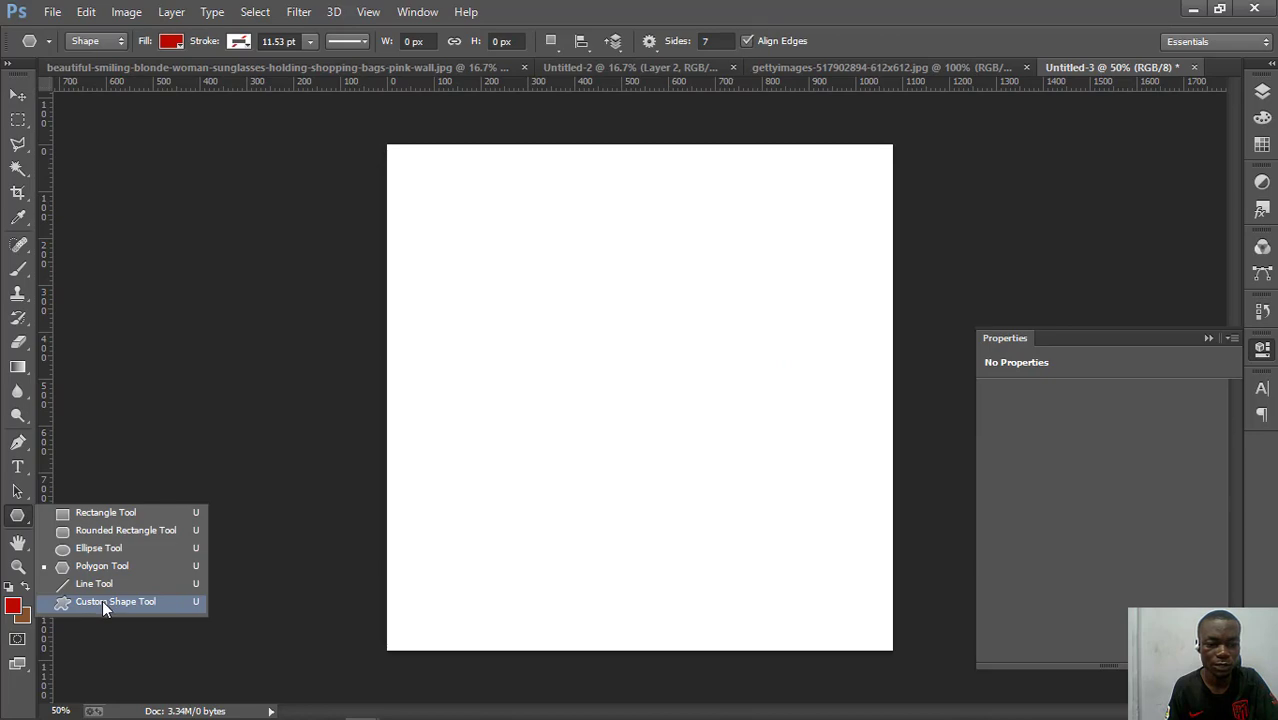
pyautogui.click(102, 601)
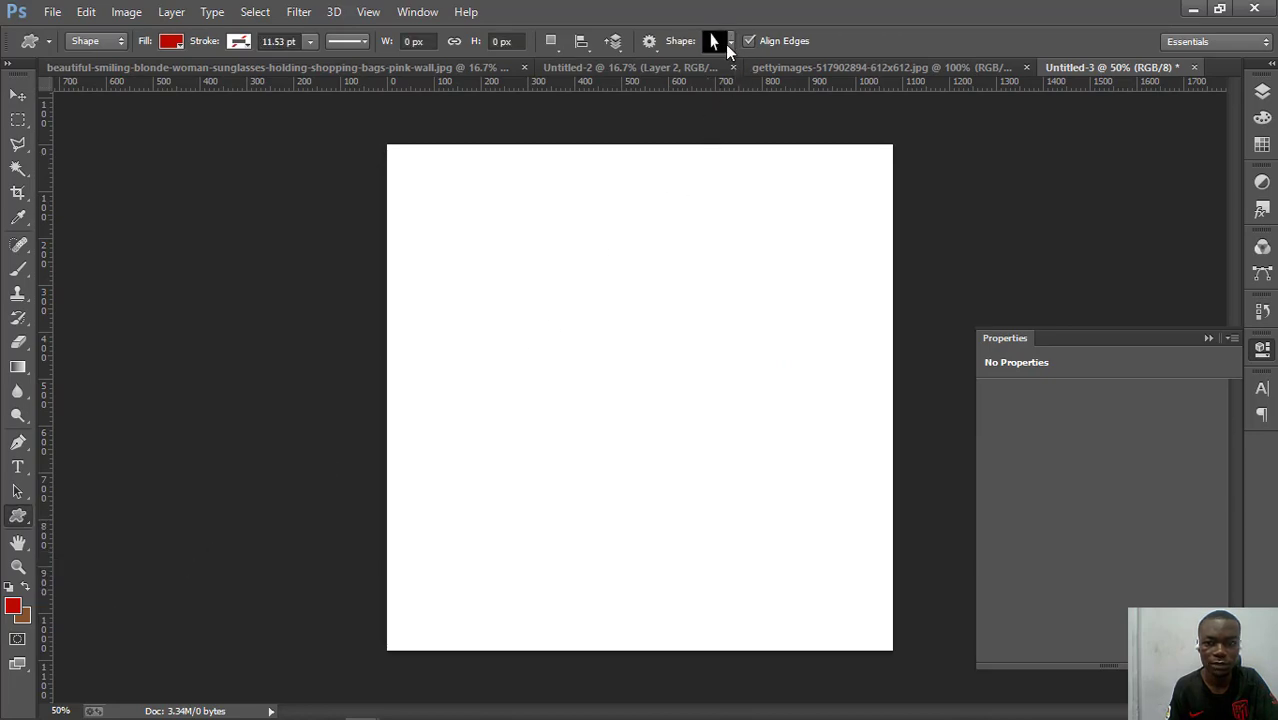
pyautogui.click(731, 43)
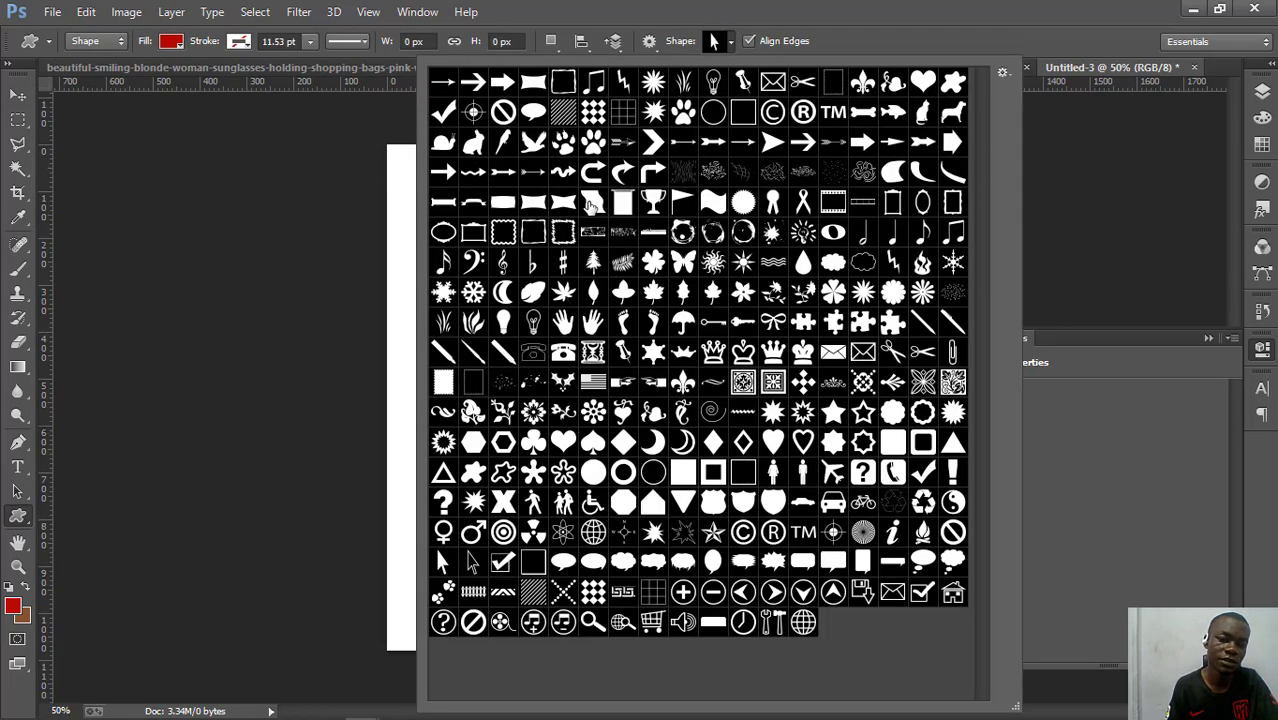
pyautogui.click(450, 145)
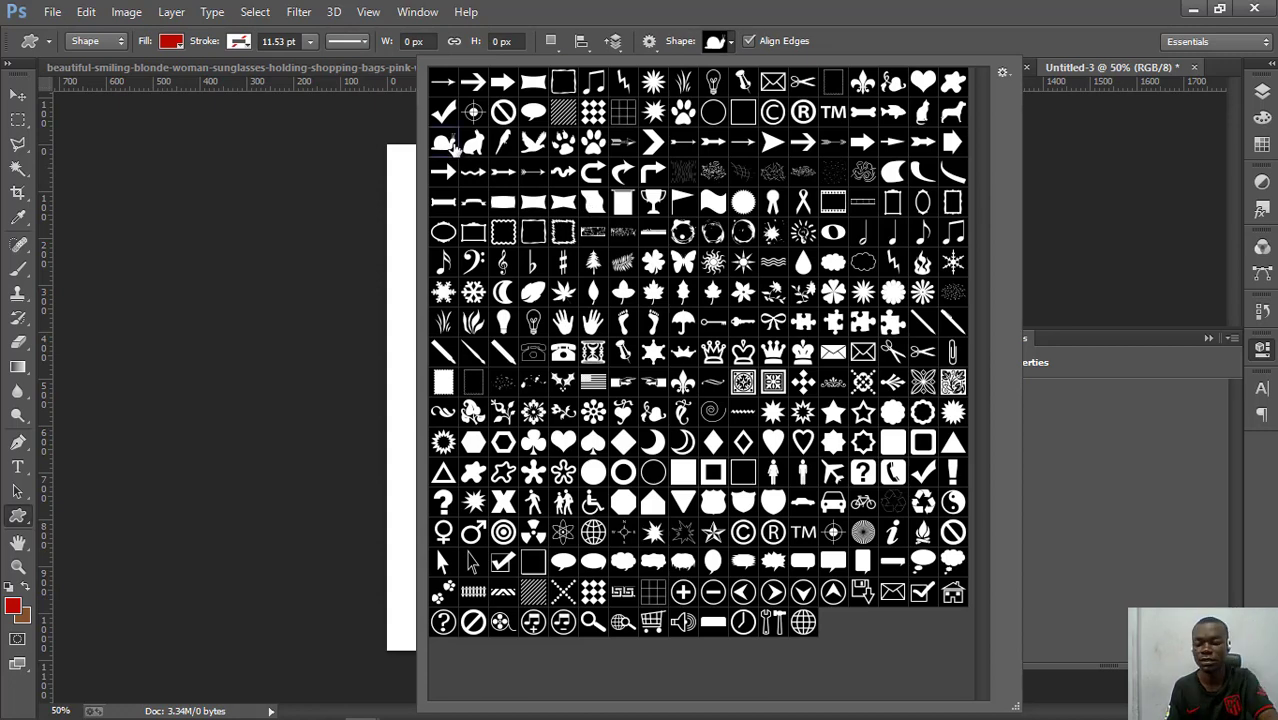
pyautogui.doubleClick(452, 147)
pyautogui.moveTo(475, 257); pyautogui.dragTo(607, 358)
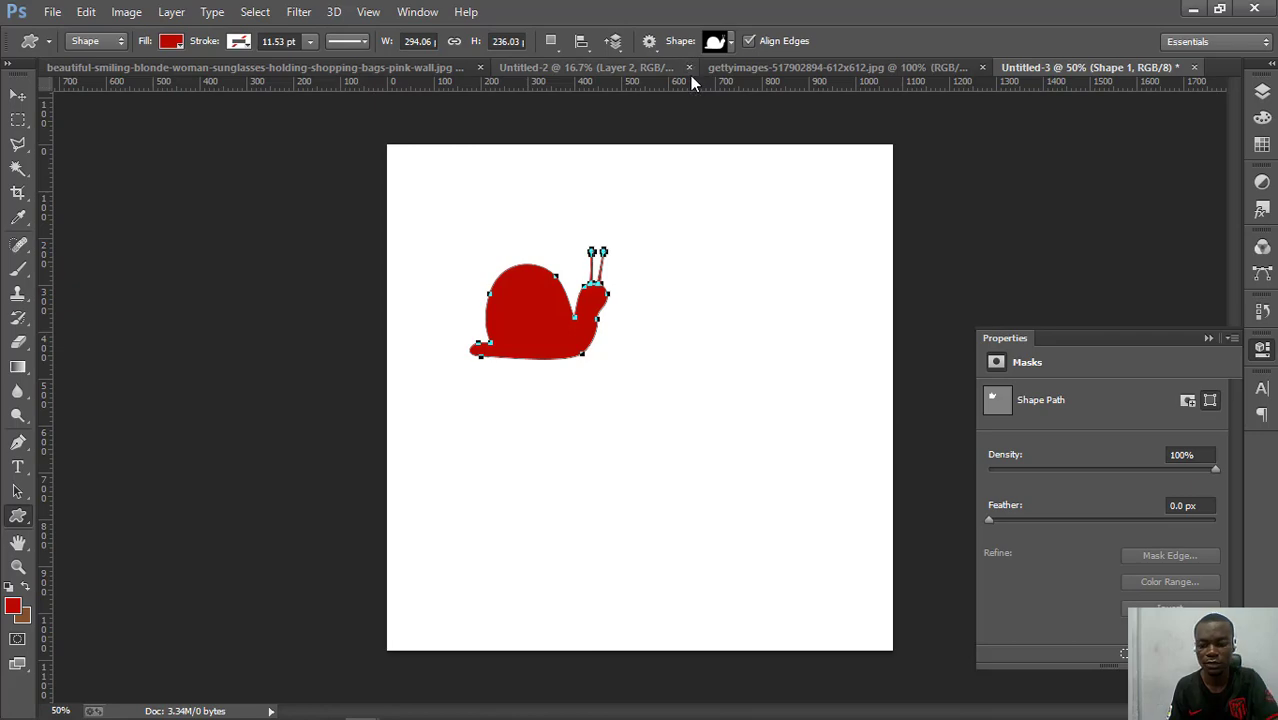
pyautogui.press('Return')
# - Draw a rabbit custom shape about 248 by 290 px below the snail and set its fill to blue
pyautogui.click(730, 43)
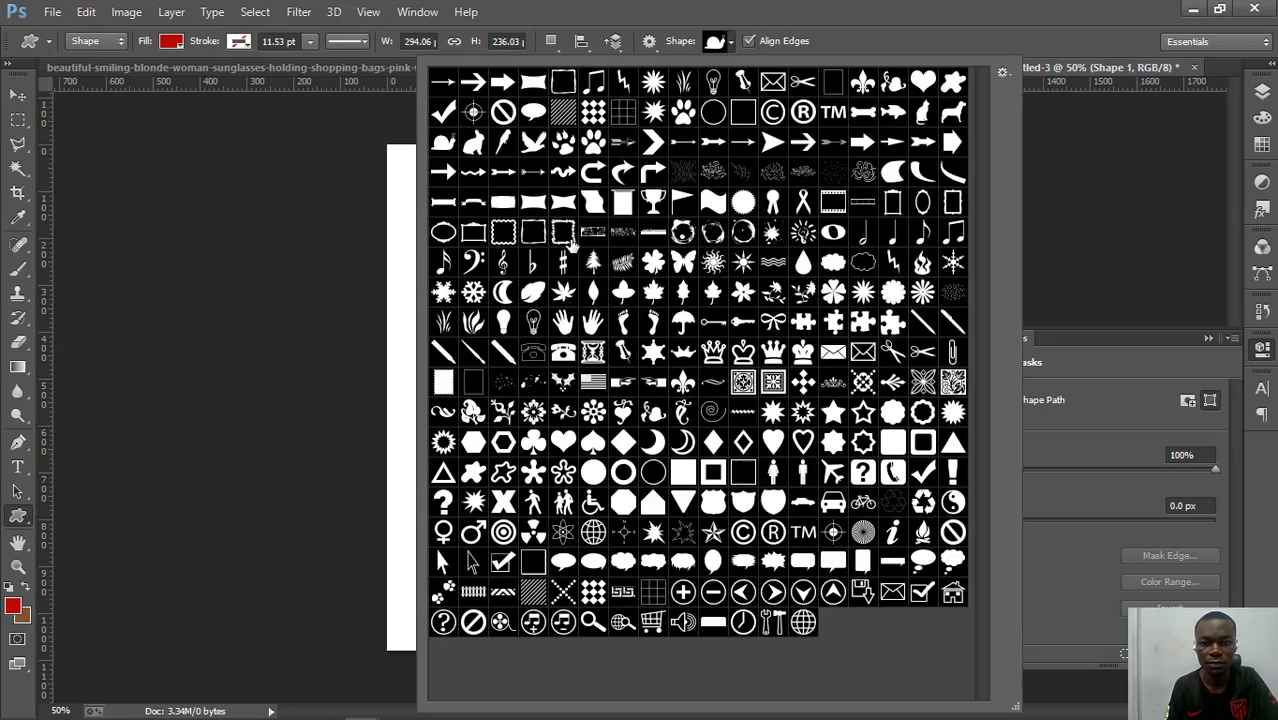
pyautogui.doubleClick(478, 150)
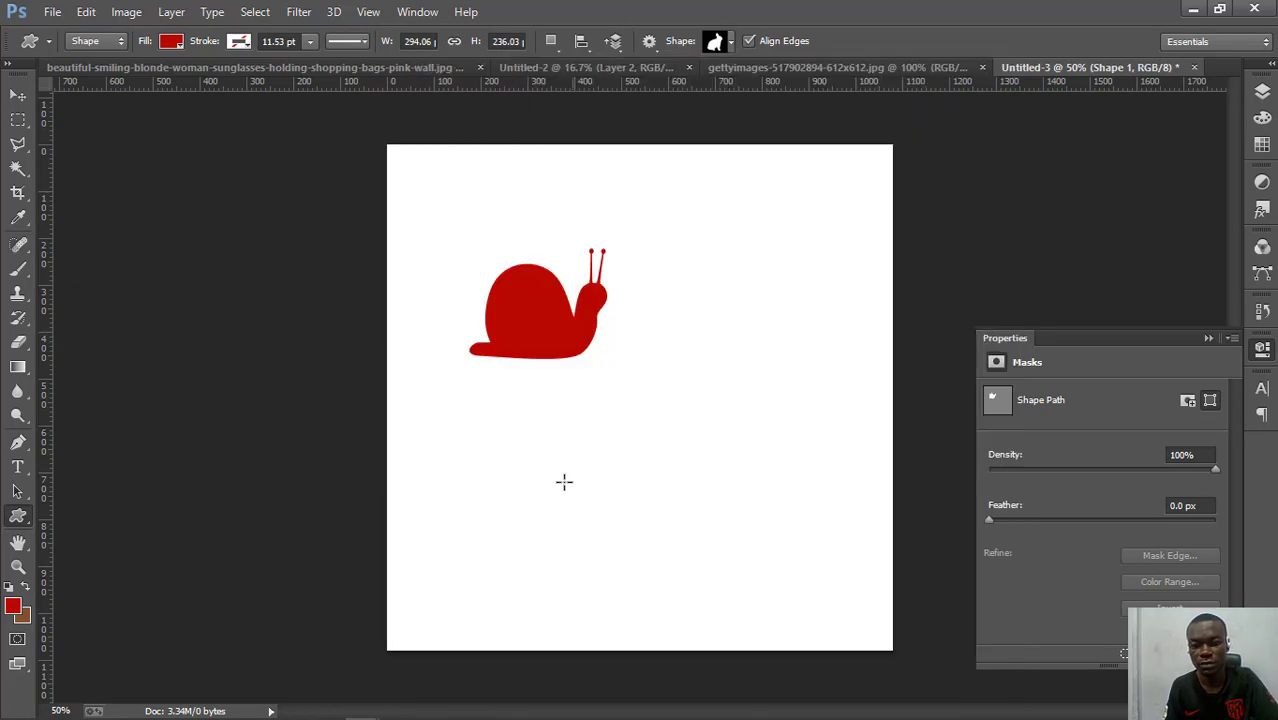
pyautogui.moveTo(518, 440); pyautogui.dragTo(638, 581)
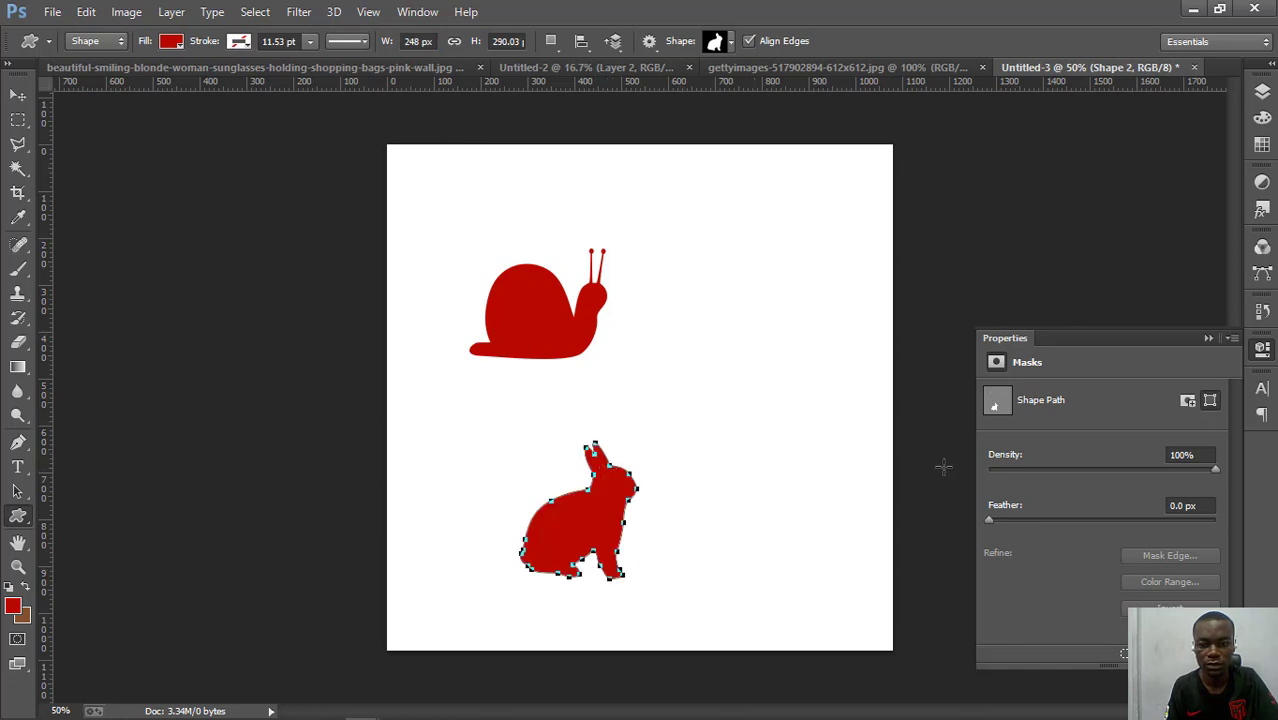
pyautogui.click(1211, 337)
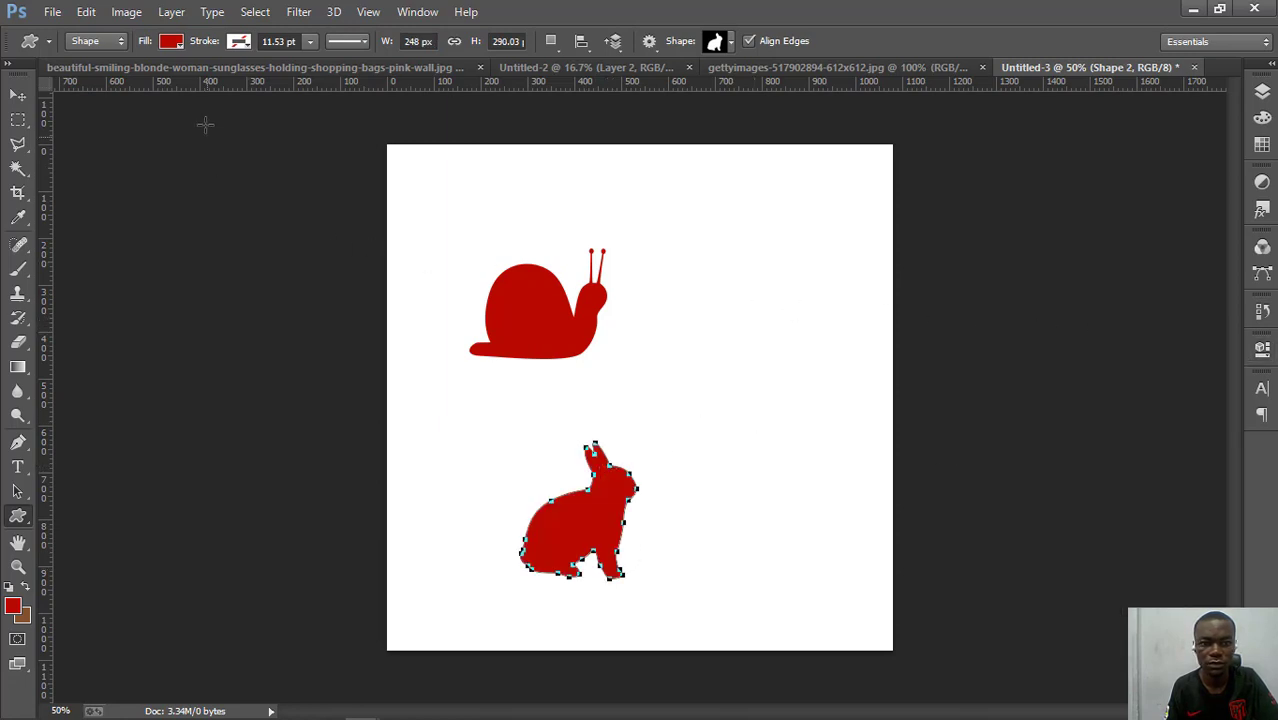
pyautogui.click(180, 42)
pyautogui.click(127, 149)
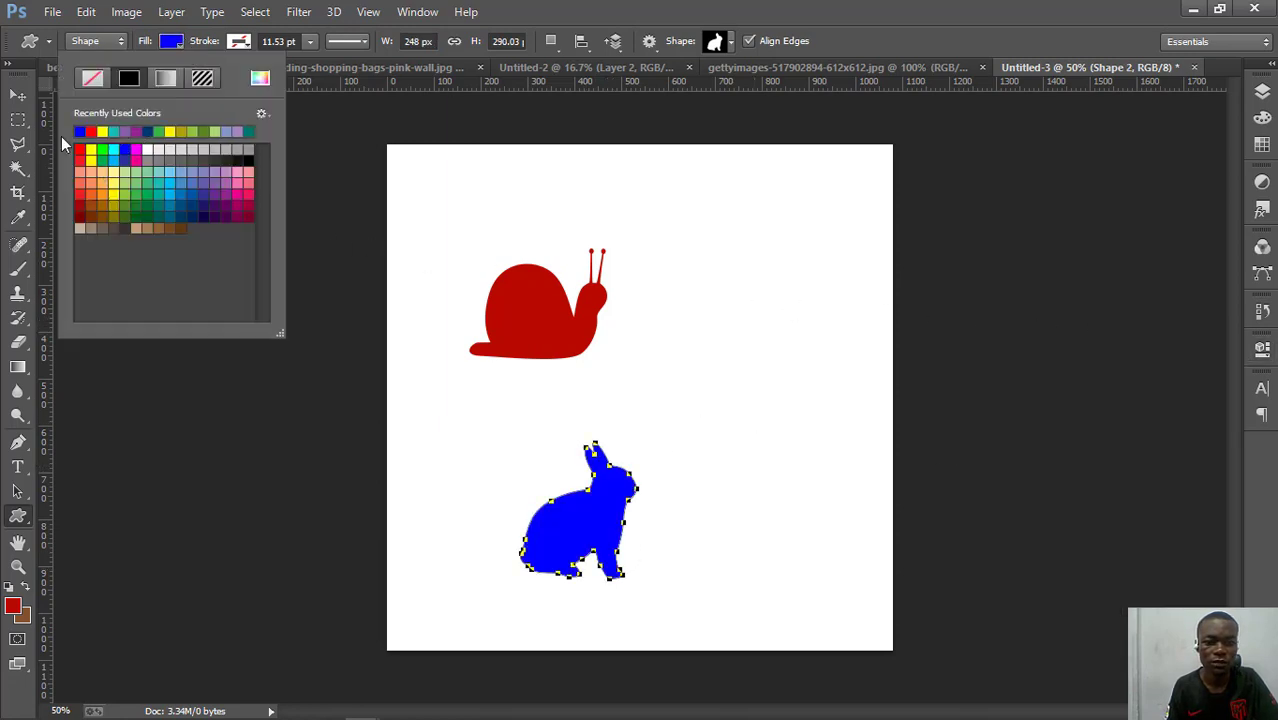
pyautogui.click(20, 98)
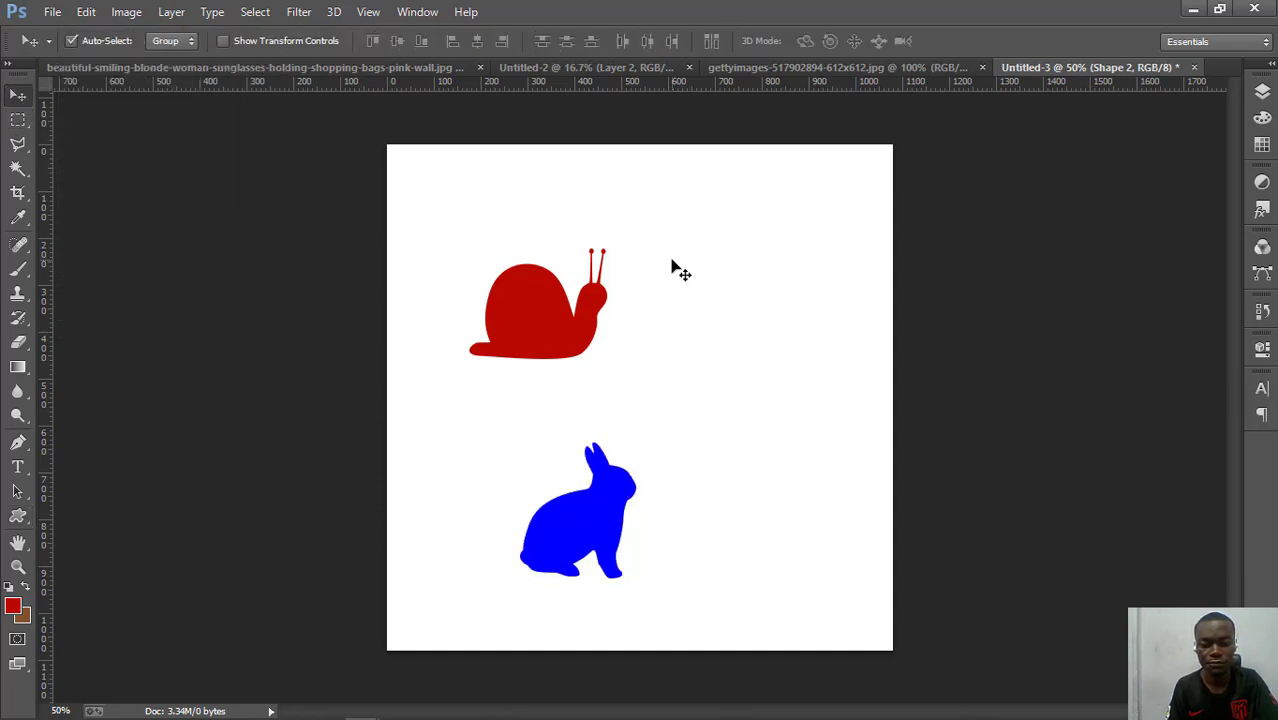
# - Draw a perched parrot custom shape about 328 by 366 px near the canvas's right edge
pyautogui.press('u')
pyautogui.click(730, 41)
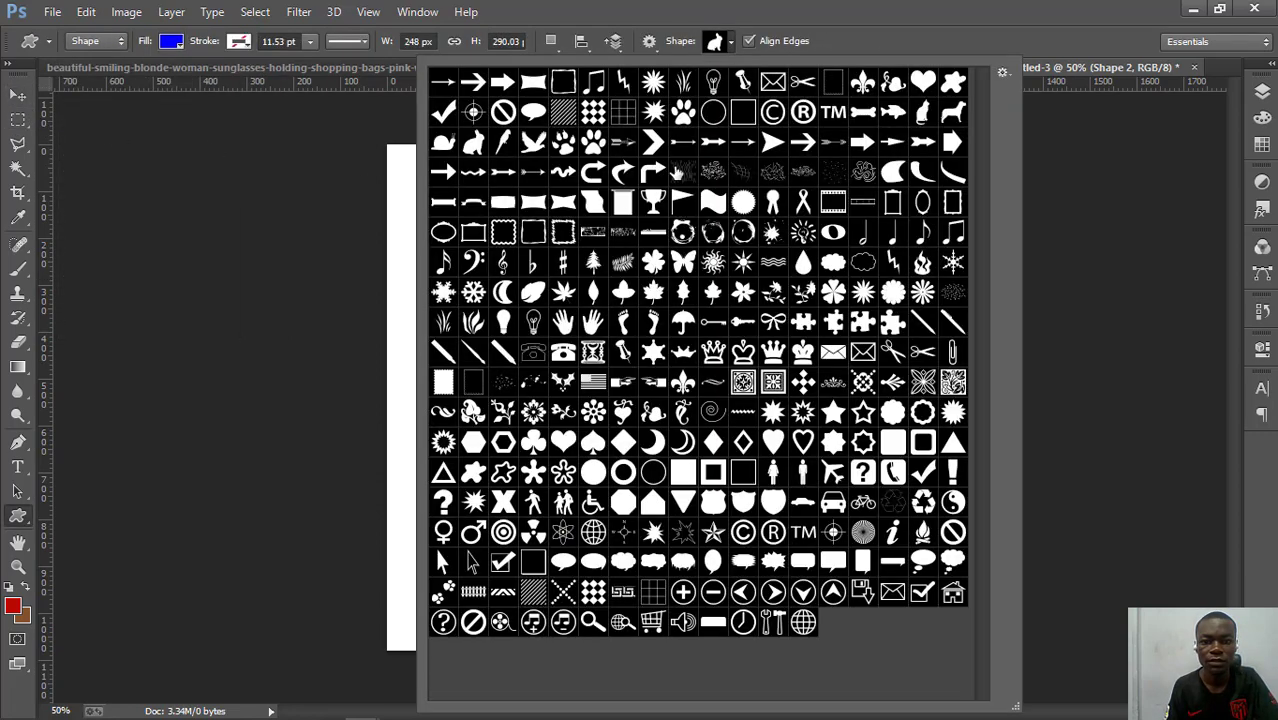
pyautogui.click(503, 142)
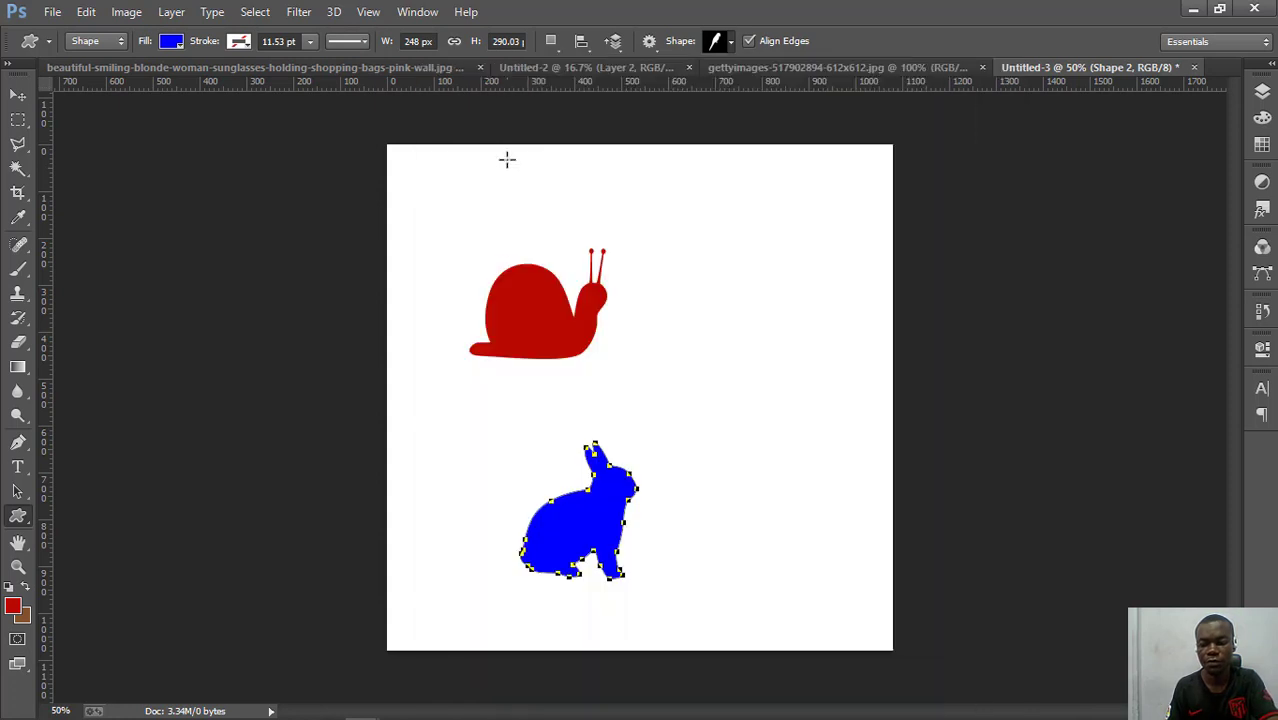
pyautogui.press('Return')
pyautogui.moveTo(728, 306); pyautogui.dragTo(882, 479)
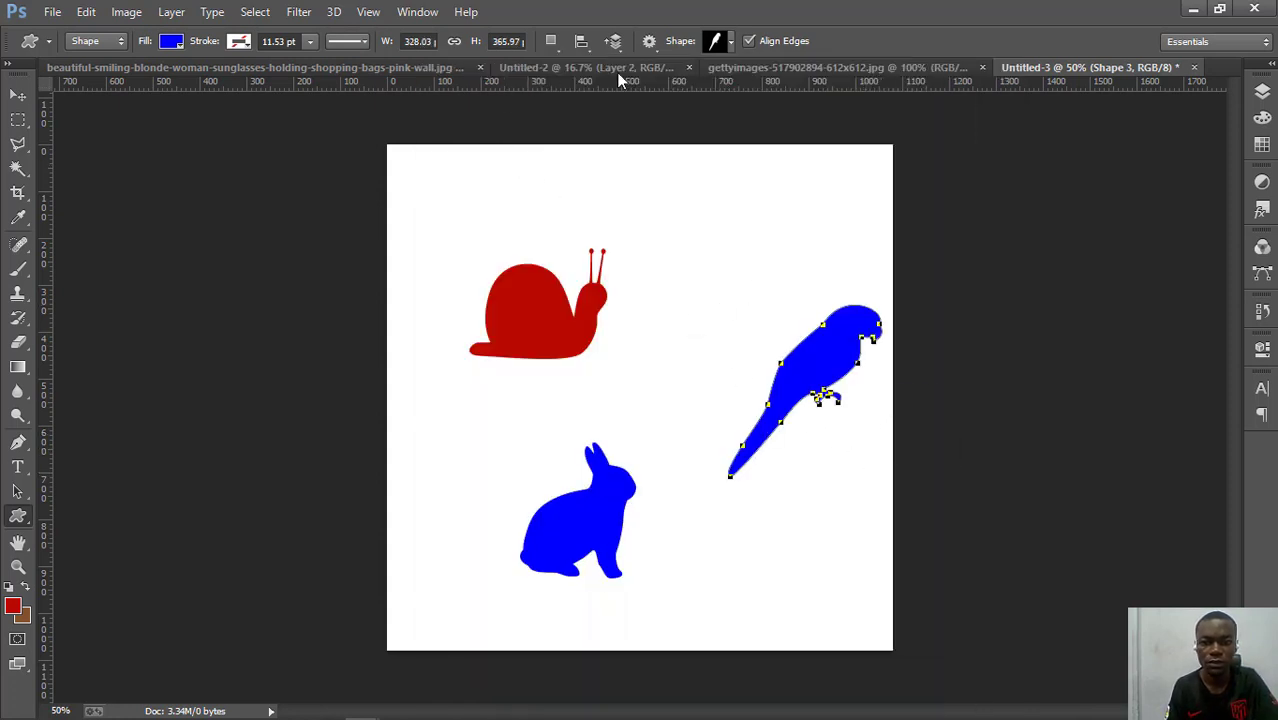
# - Set the parrot's fill to black and move it up and left, away from the canvas edge
pyautogui.click(171, 41)
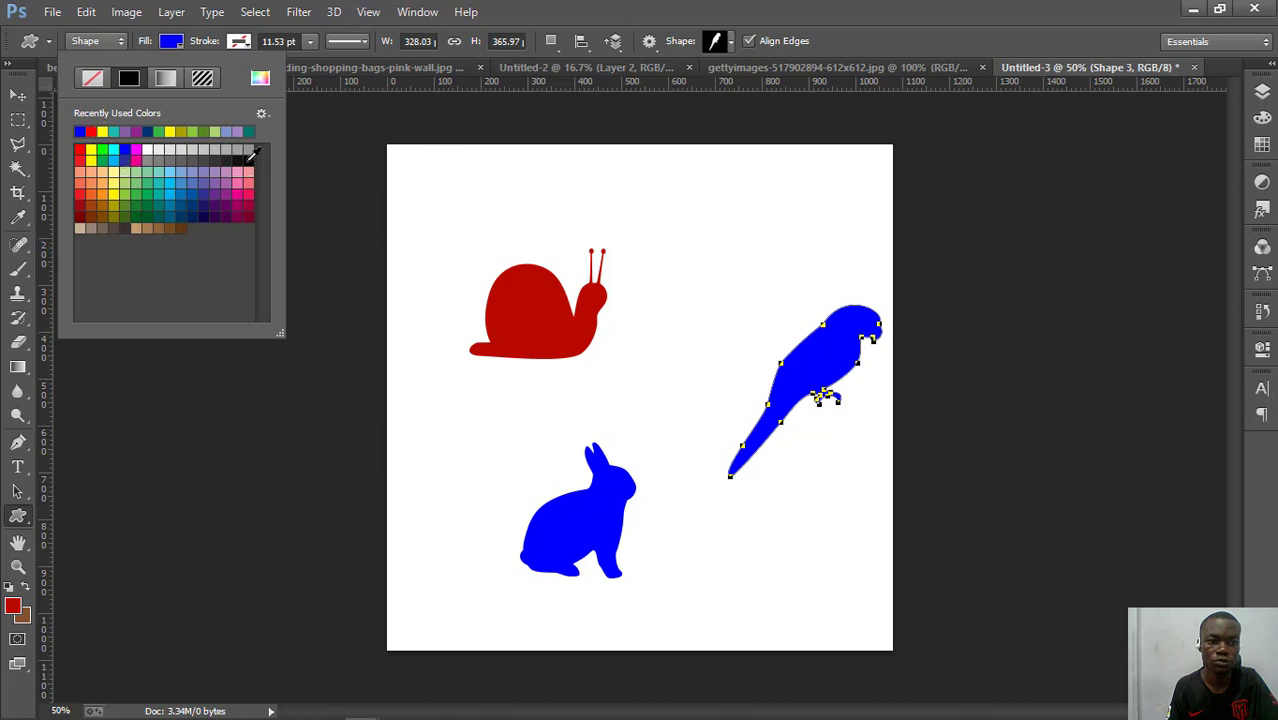
pyautogui.click(249, 158)
pyautogui.click(19, 95)
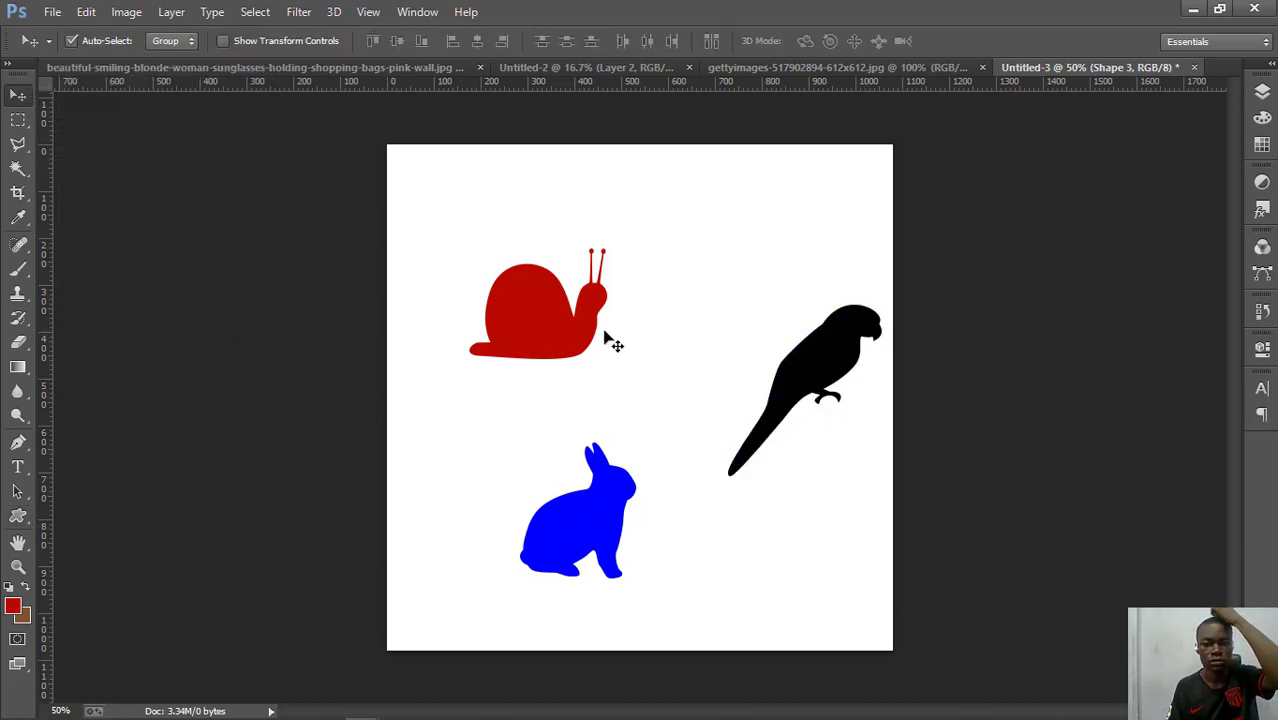
pyautogui.moveTo(845, 390); pyautogui.dragTo(775, 355)
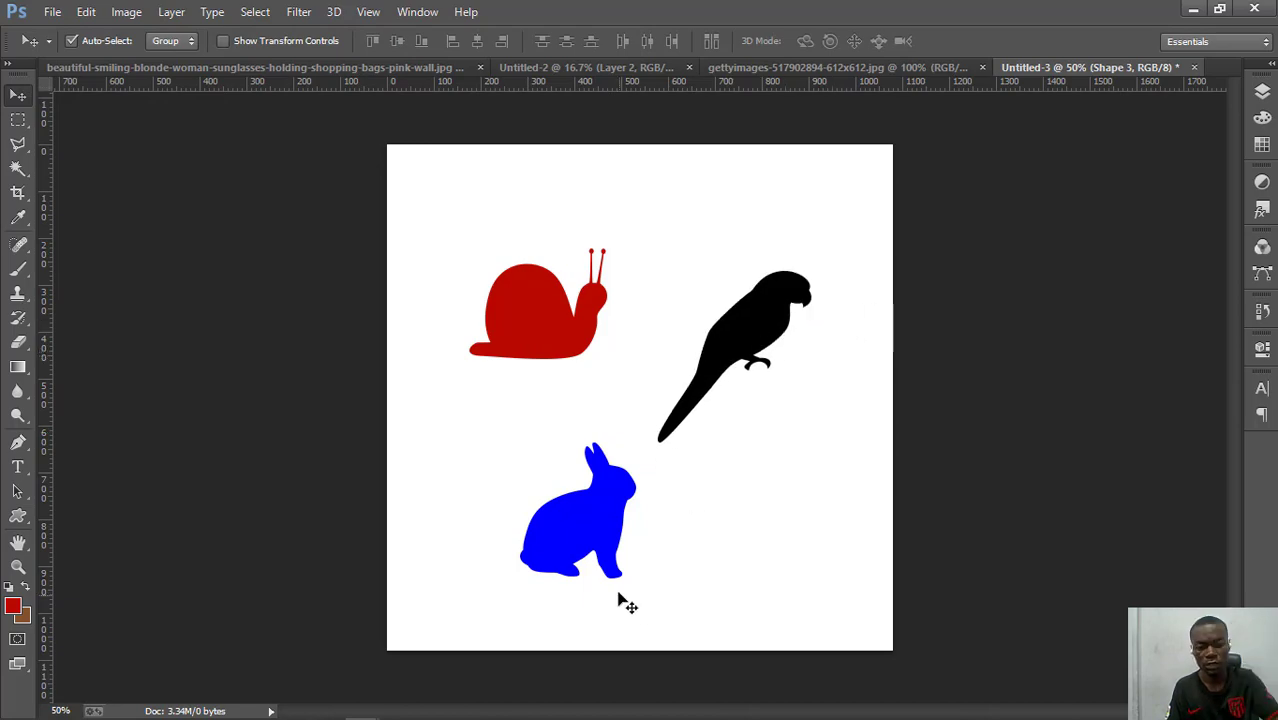
# - Draw a flying bird custom shape about 316 by 310 px below the snail, partly over the rabbit
pyautogui.press('u')
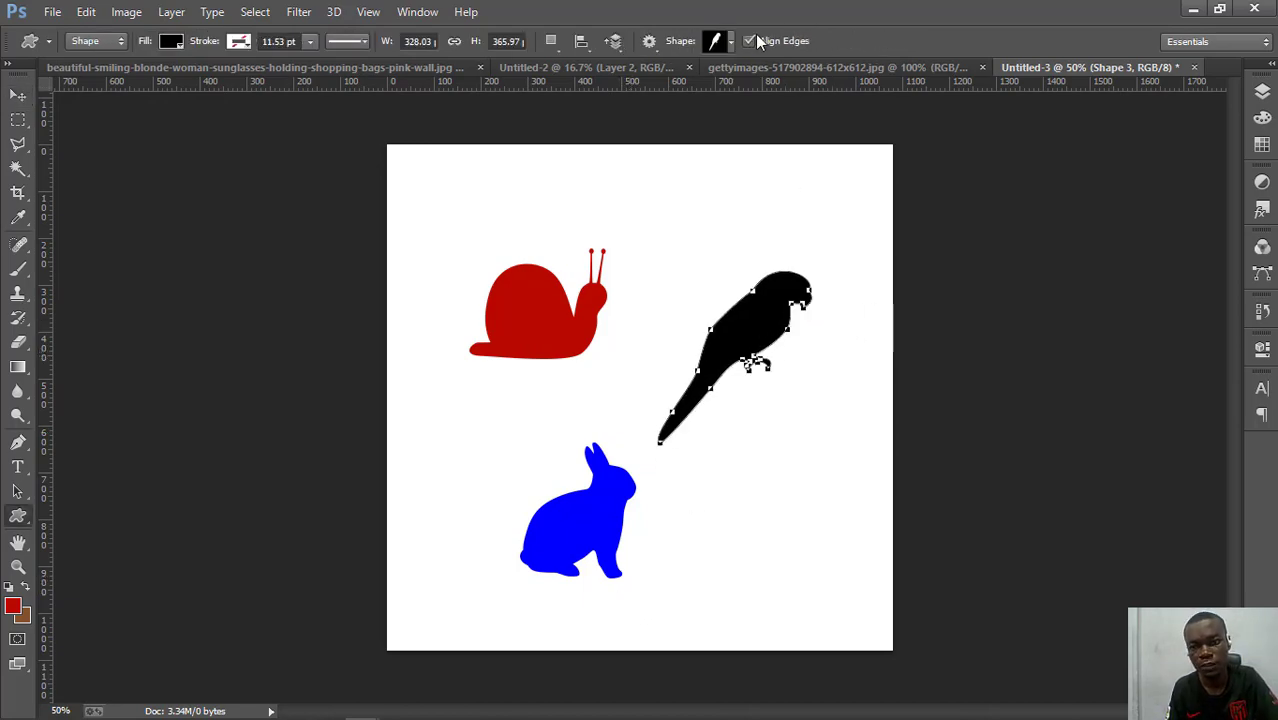
pyautogui.click(730, 42)
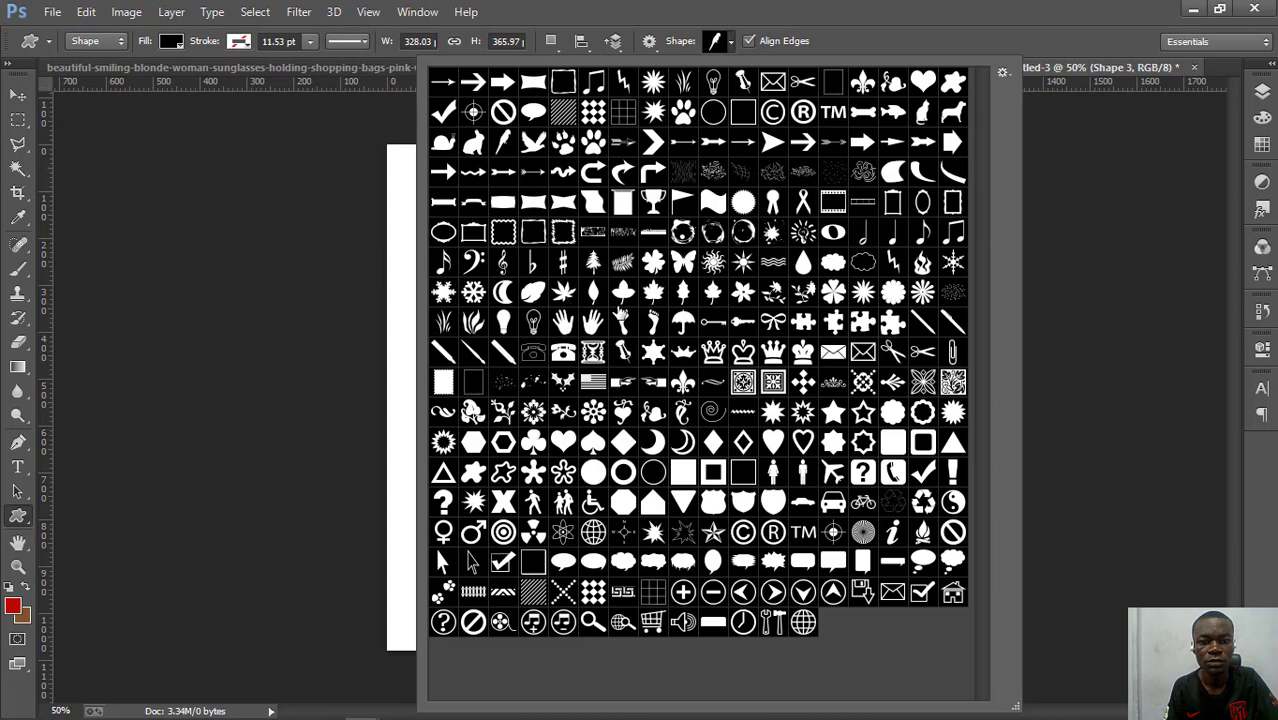
pyautogui.click(533, 143)
pyautogui.press('Return')
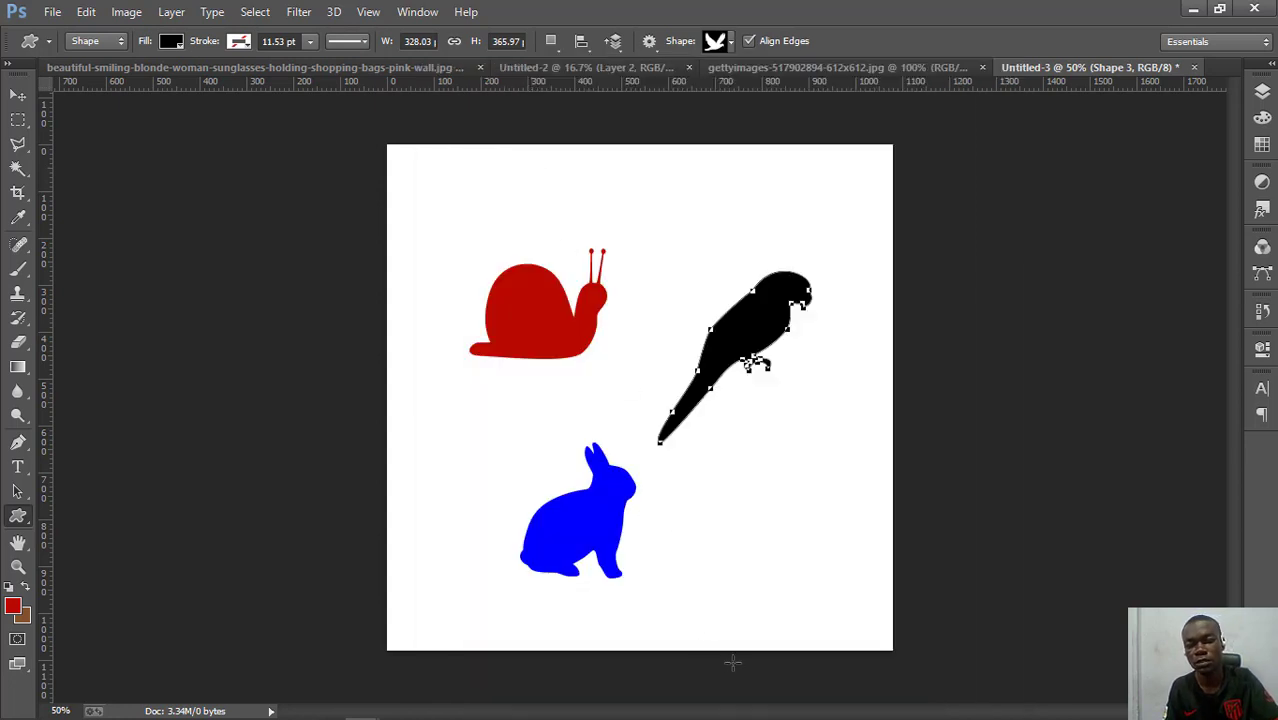
pyautogui.moveTo(430, 409); pyautogui.dragTo(578, 552)
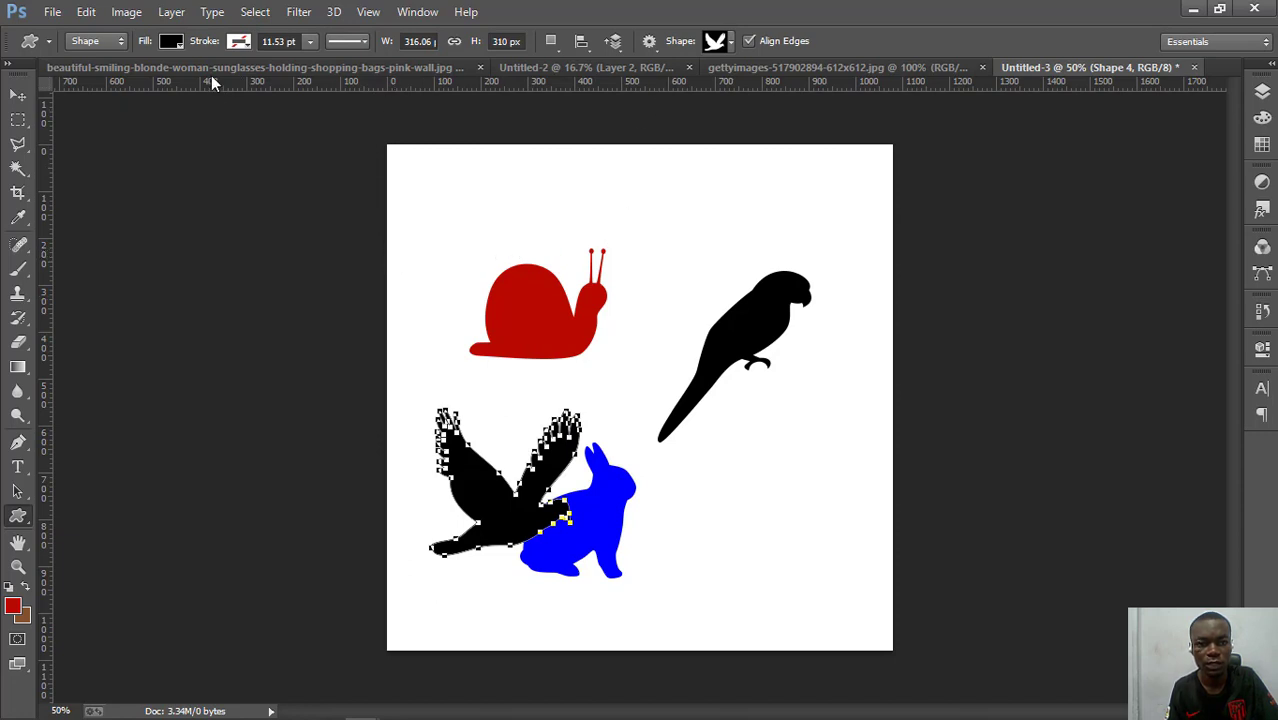
# - Set the flying bird's fill to dark navy and move the rabbit right and down, clear of the bird
pyautogui.click(172, 44)
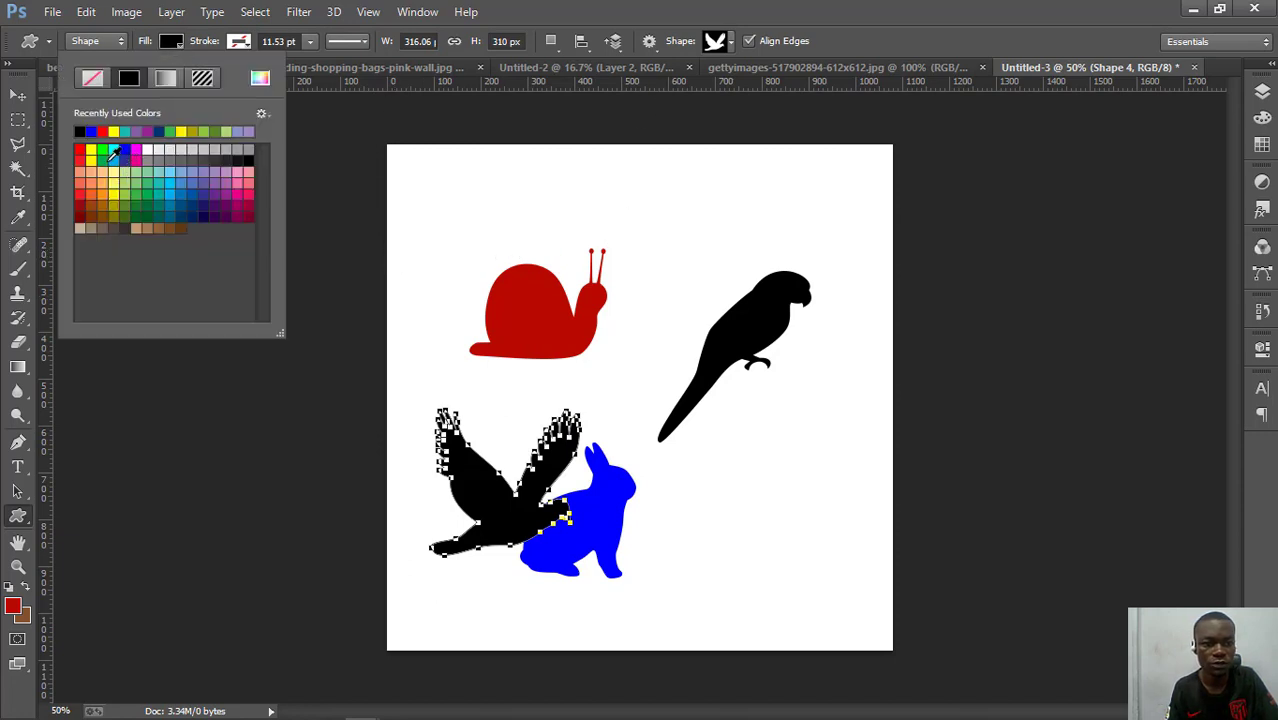
pyautogui.click(102, 152)
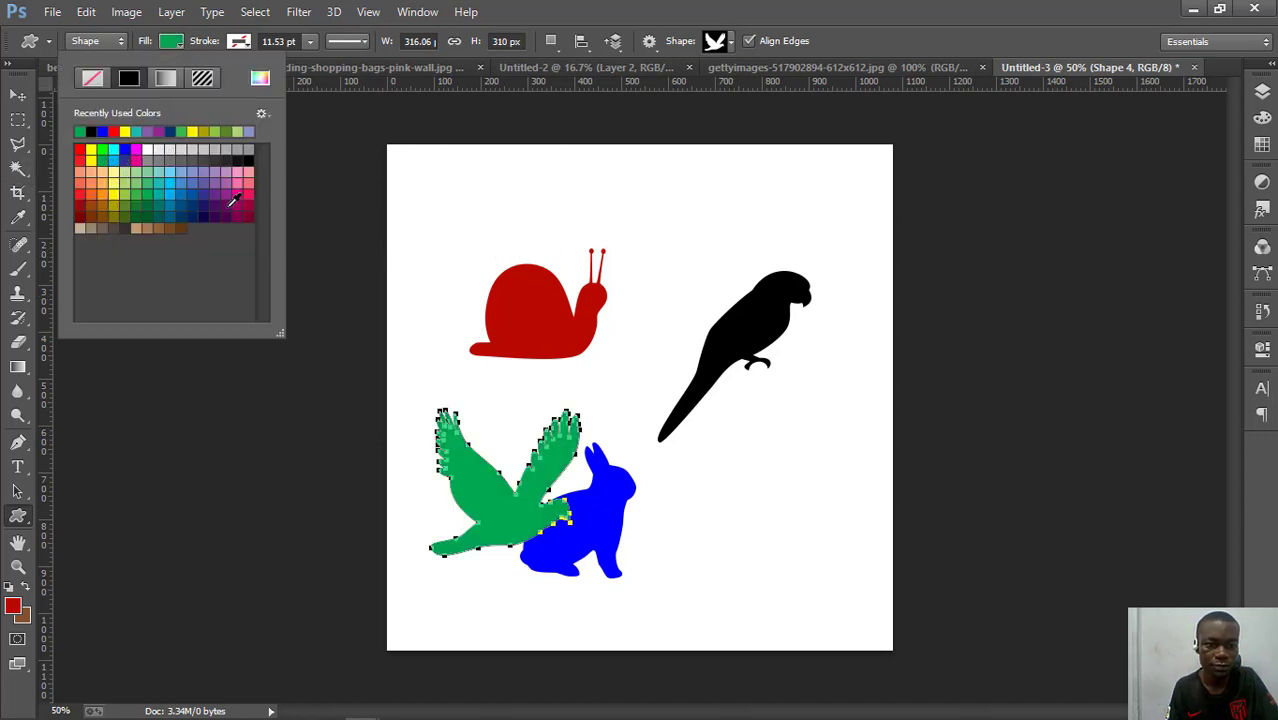
pyautogui.click(232, 201)
pyautogui.click(201, 214)
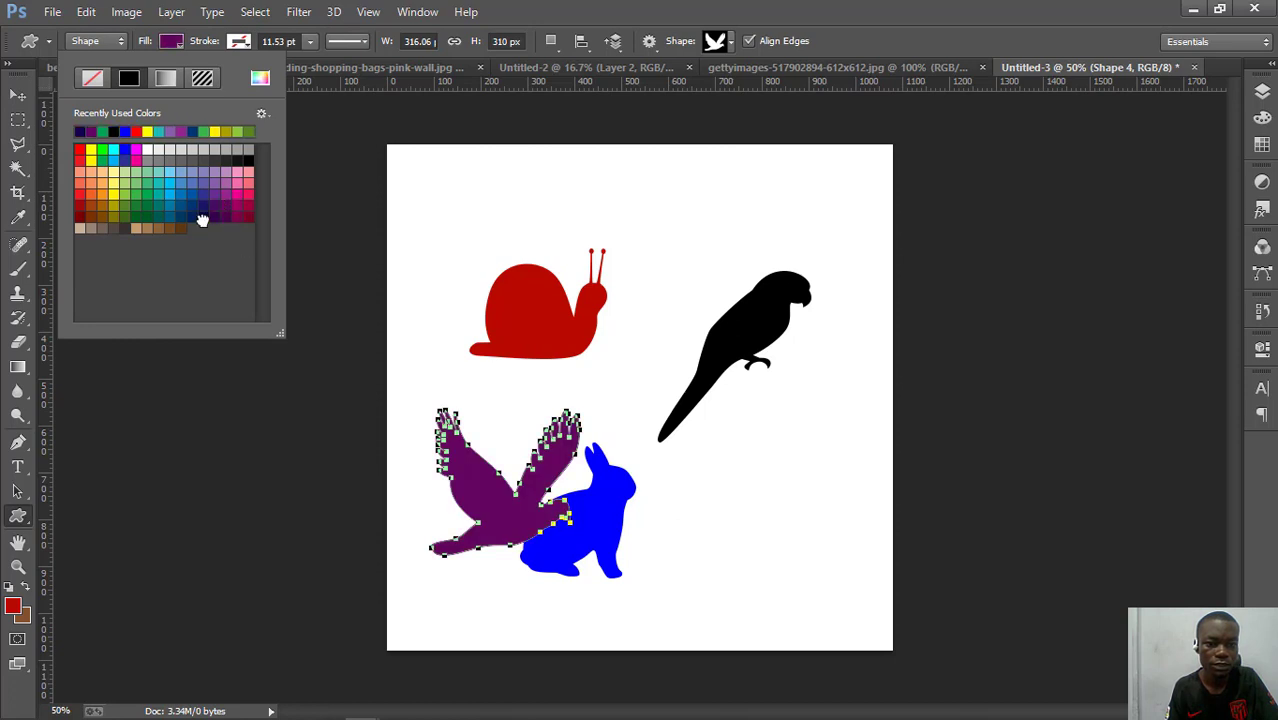
pyautogui.press('v')
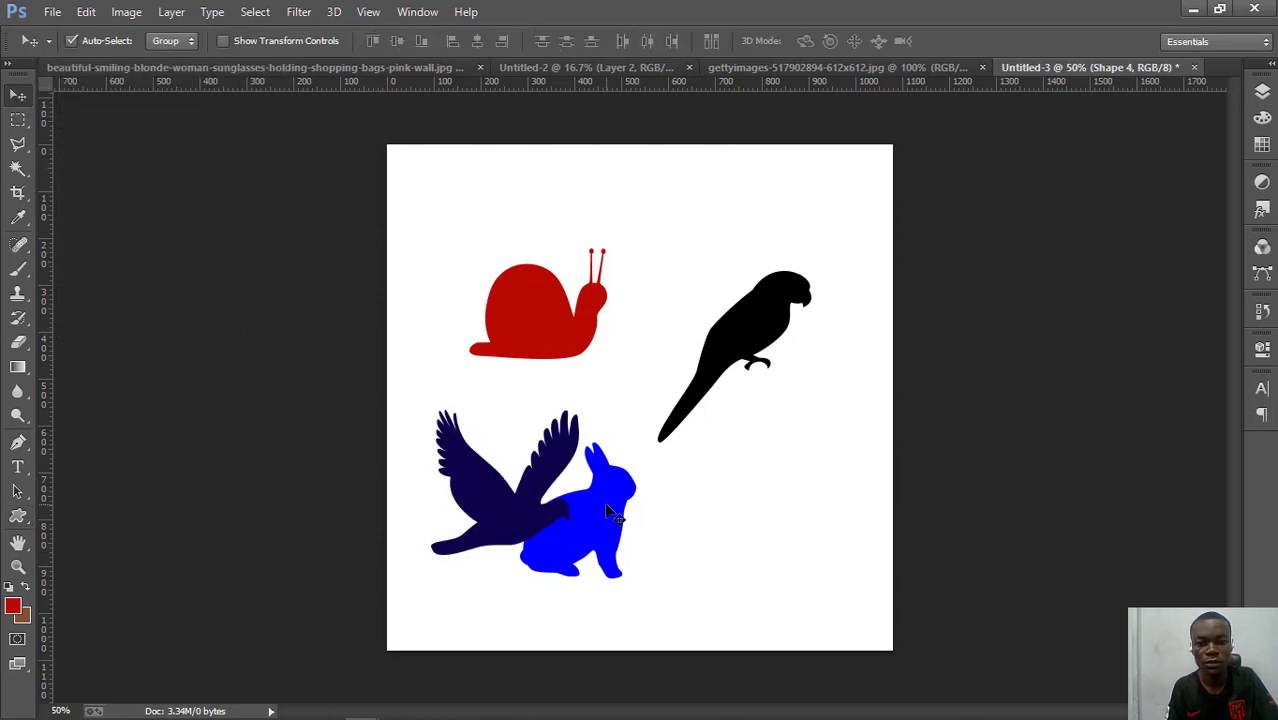
pyautogui.moveTo(606, 505); pyautogui.dragTo(771, 547)
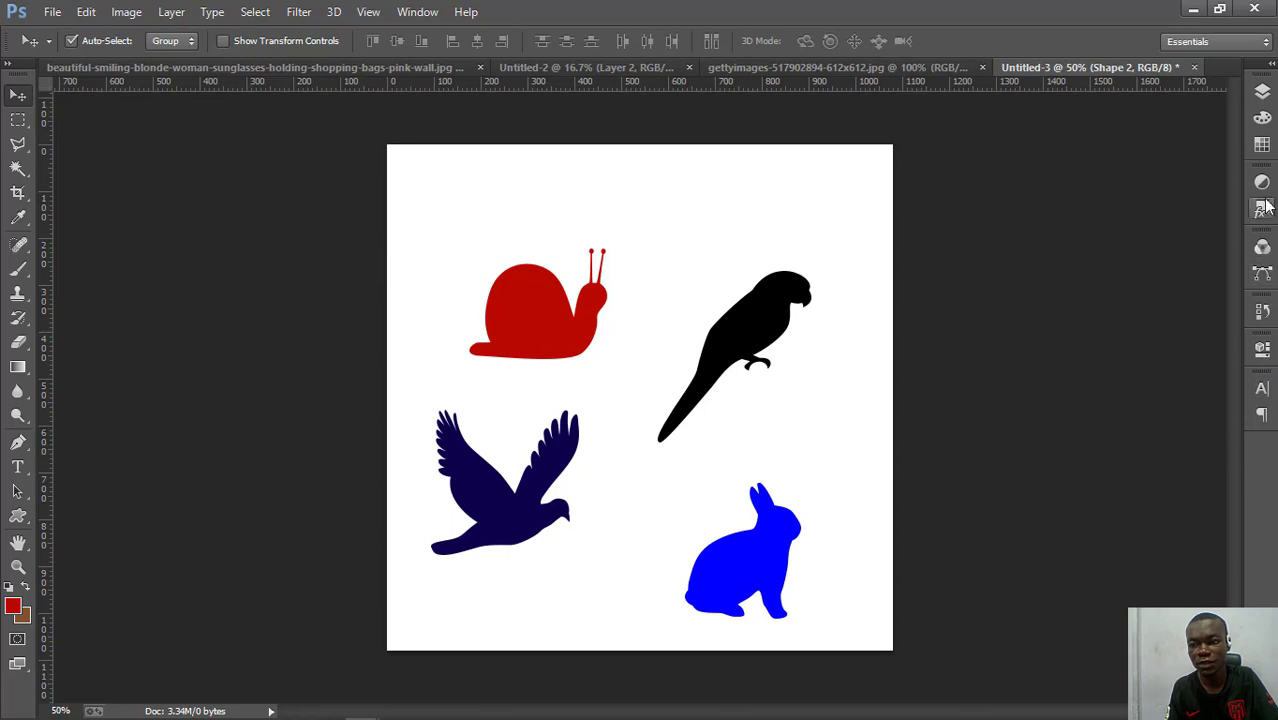
# - Toggle the shape layers' visibility off and back on to check which shape each layer holds
pyautogui.click(1262, 91)
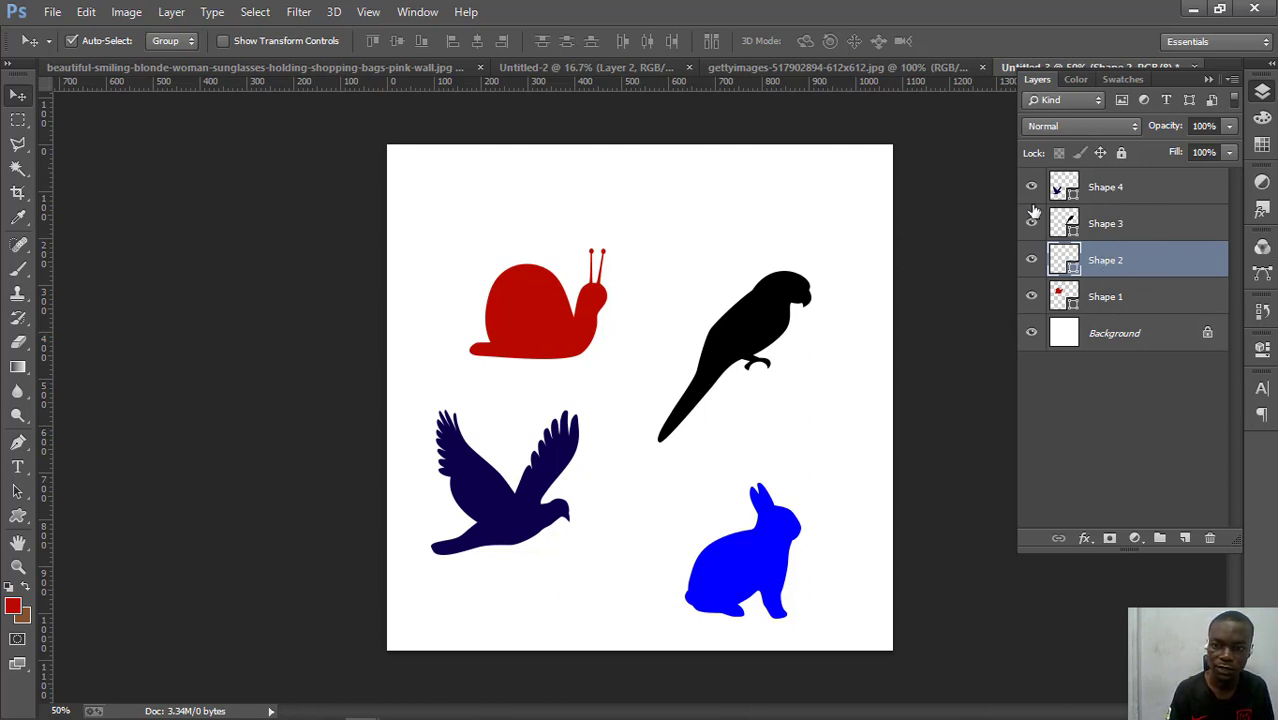
pyautogui.moveTo(1031, 203); pyautogui.dragTo(1033, 303)
pyautogui.click(1033, 303)
pyautogui.click(1032, 303)
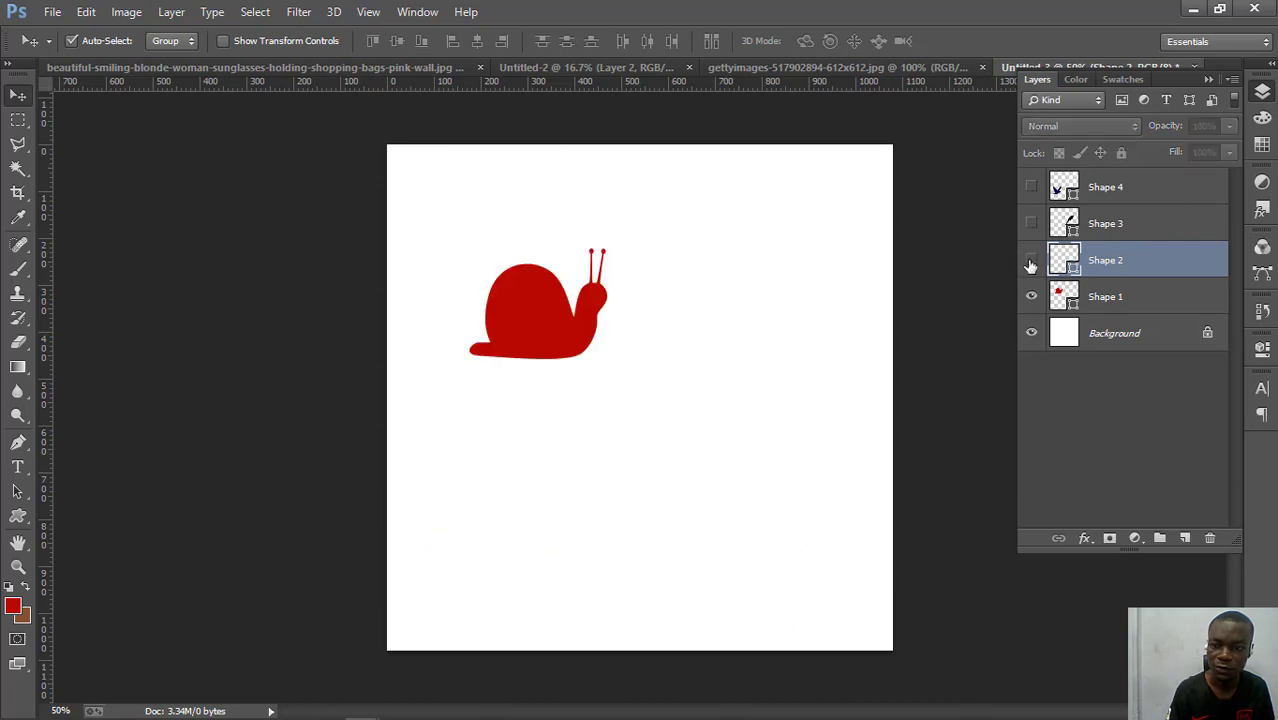
pyautogui.click(1031, 262)
pyautogui.click(1031, 220)
pyautogui.click(1029, 192)
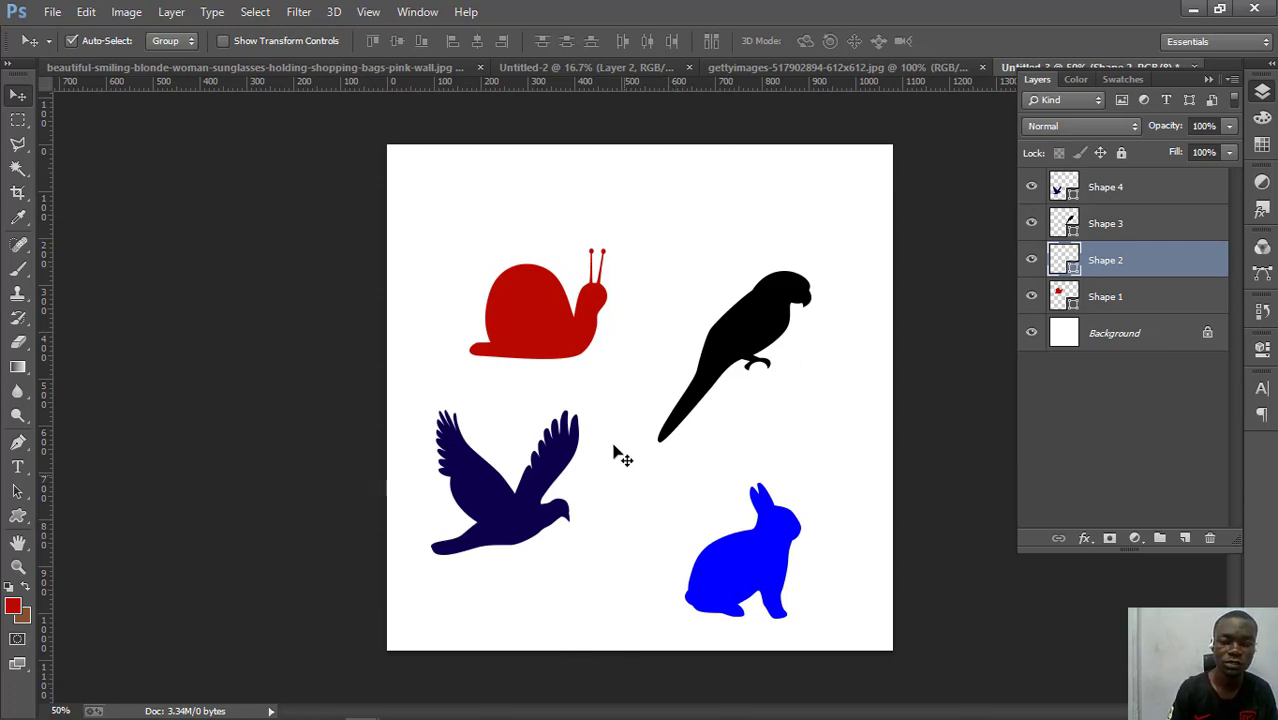
# - Draw a large flying bird about 824 by 834 px across the canvas, and delete it along with the other layers
pyautogui.click(17, 515)
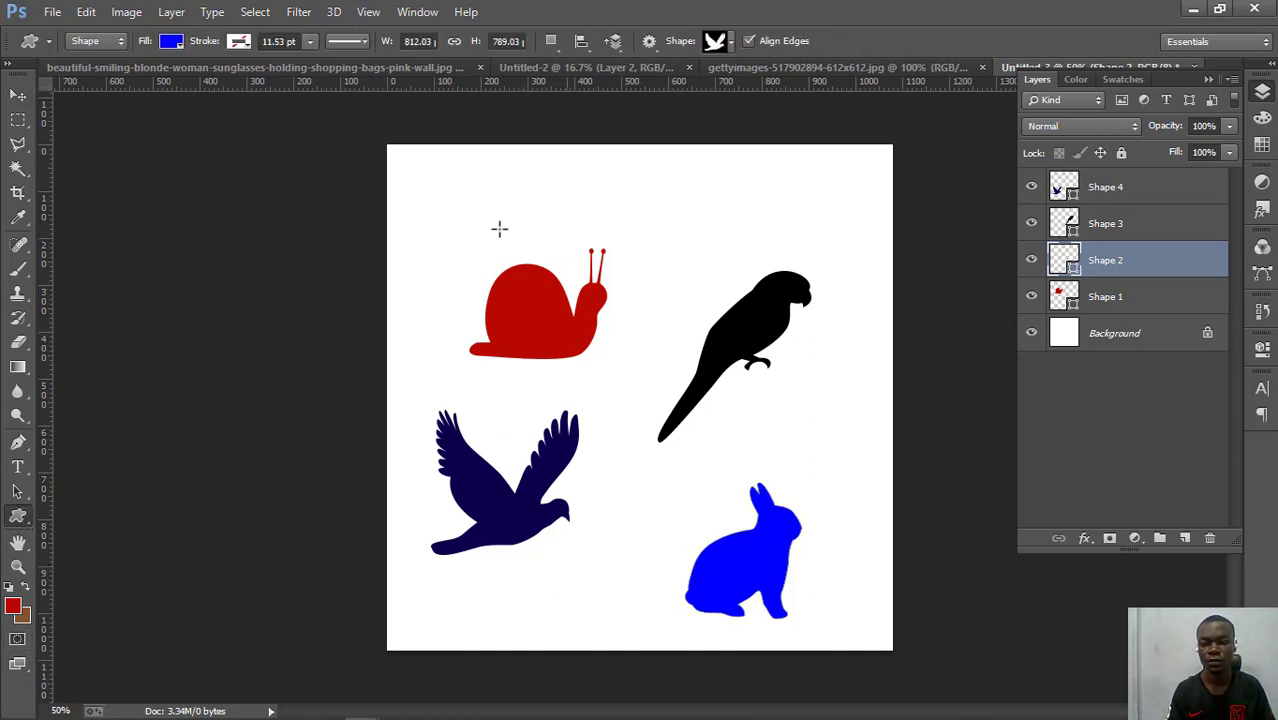
pyautogui.moveTo(499, 229); pyautogui.dragTo(845, 637)
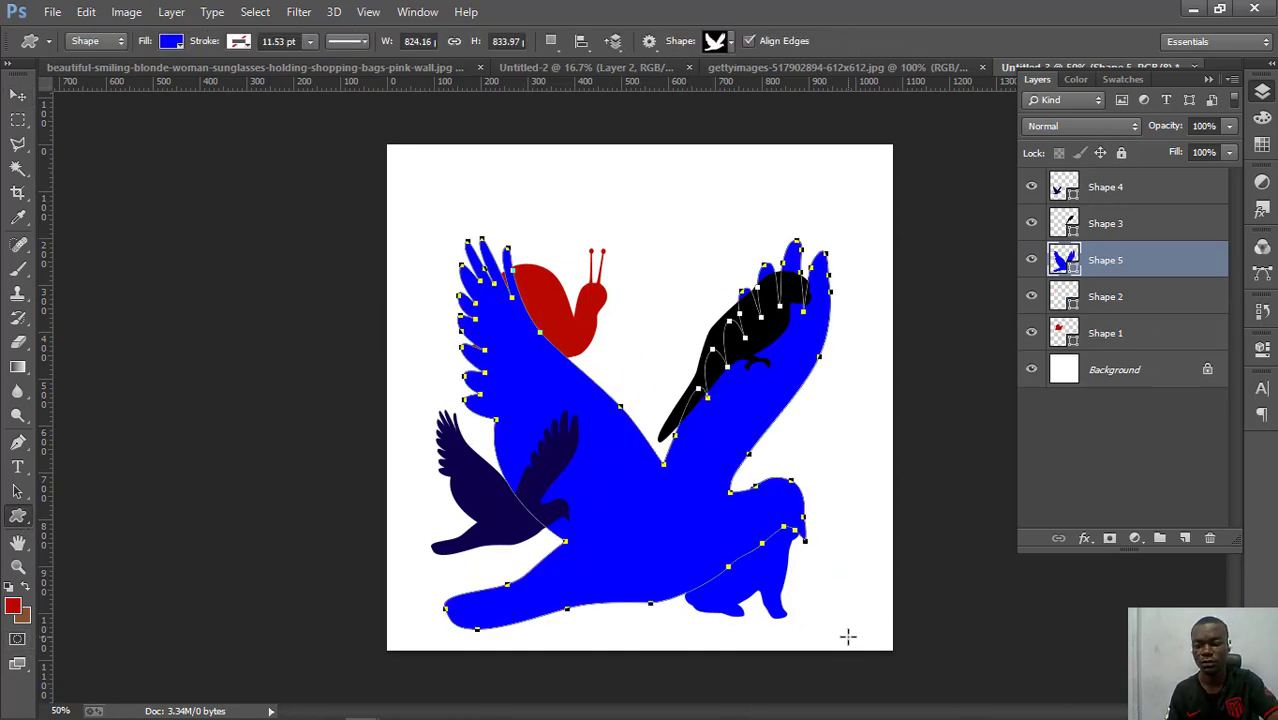
pyautogui.hotkey('ctrl', 'alt', 'z')
pyautogui.hotkey('ctrl', 'alt', 'z')
pyautogui.hotkey('ctrl', 'alt', 'z')
pyautogui.hotkey('ctrl', 'alt', 'z')
pyautogui.hotkey('ctrl', 'alt', 'z')
pyautogui.hotkey('ctrl', 'alt', 'z')
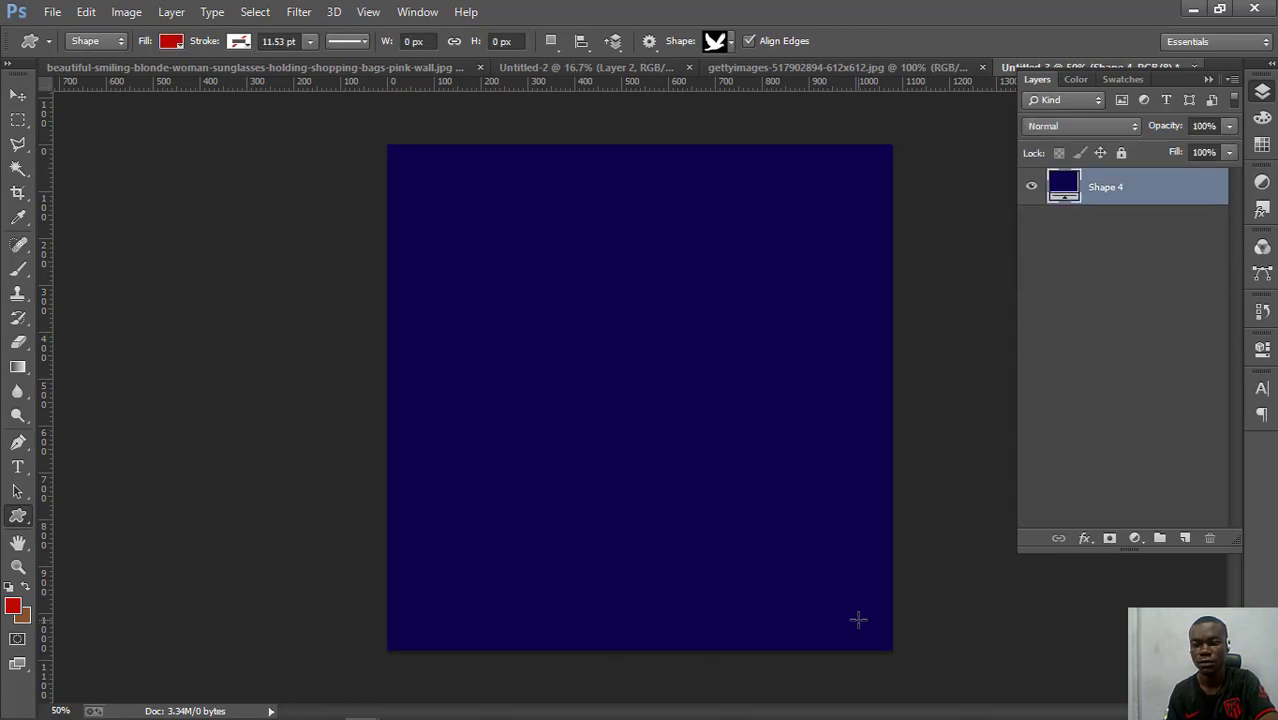
pyautogui.hotkey('ctrl', 'alt', 'z')
pyautogui.hotkey('ctrl', 'alt', 'z')
pyautogui.hotkey('ctrl', 'alt', 'z')
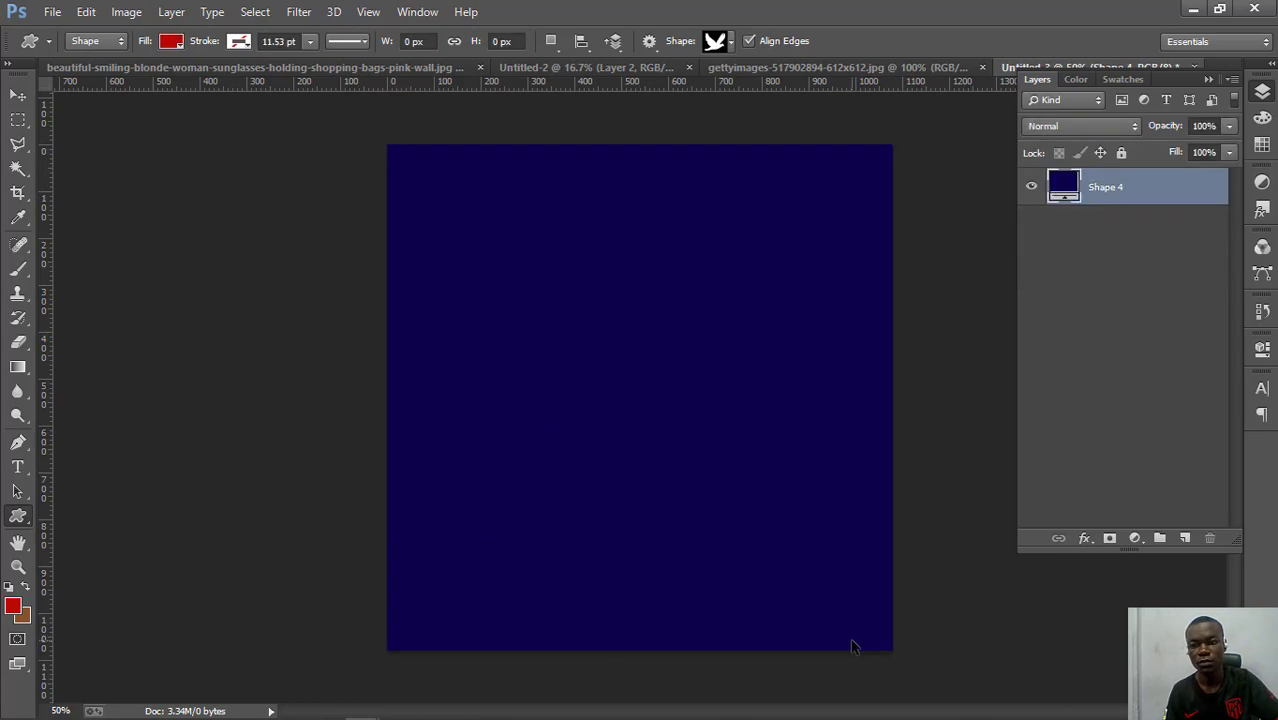
# - Undo the excess layer deletions to restore the four animal shapes and the white background
pyautogui.hotkey('ctrl', 'shift', 'z')
pyautogui.hotkey('ctrl', 'shift', 'z')
pyautogui.hotkey('ctrl', 'shift', 'z')
pyautogui.hotkey('ctrl', 'shift', 'z')
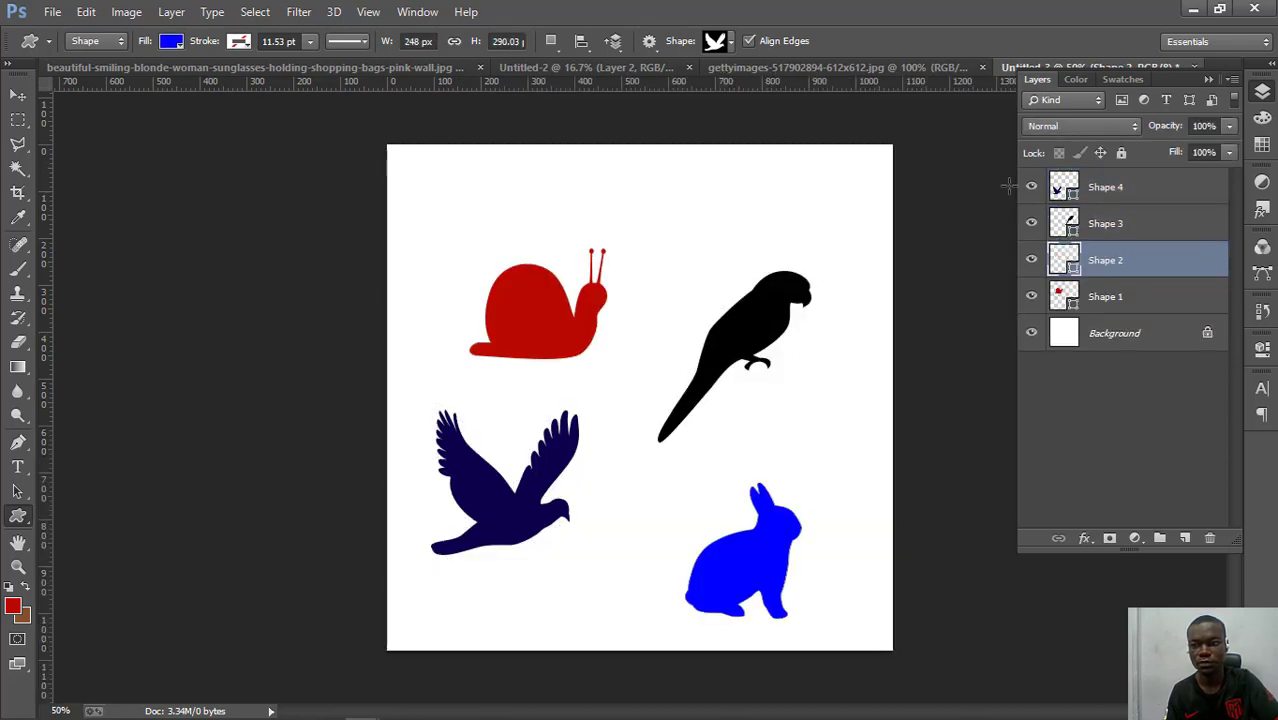
# - Delete the flying bird, parrot and rabbit shape layers
pyautogui.hotkey('ctrl', 'alt', 'z')
pyautogui.hotkey('ctrl', 'alt', 'z')
pyautogui.hotkey('ctrl', 'alt', 'z')
pyautogui.hotkey('ctrl', 'alt', 'z')
pyautogui.hotkey('ctrl', 'alt', 'z')
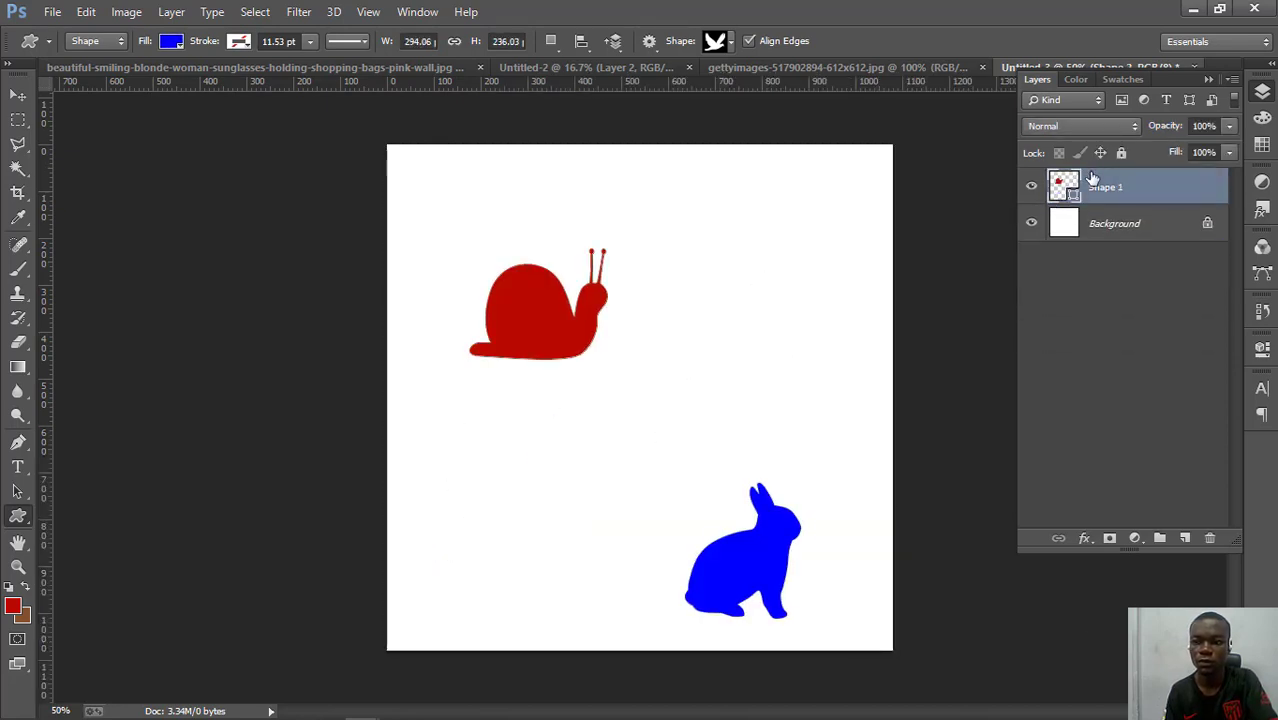
# - Remove the remaining snail shape and draw a red pine tree about 354 by 572 px standing in the canvas's lower-left corner
pyautogui.hotkey('ctrl', 'alt', 'z')
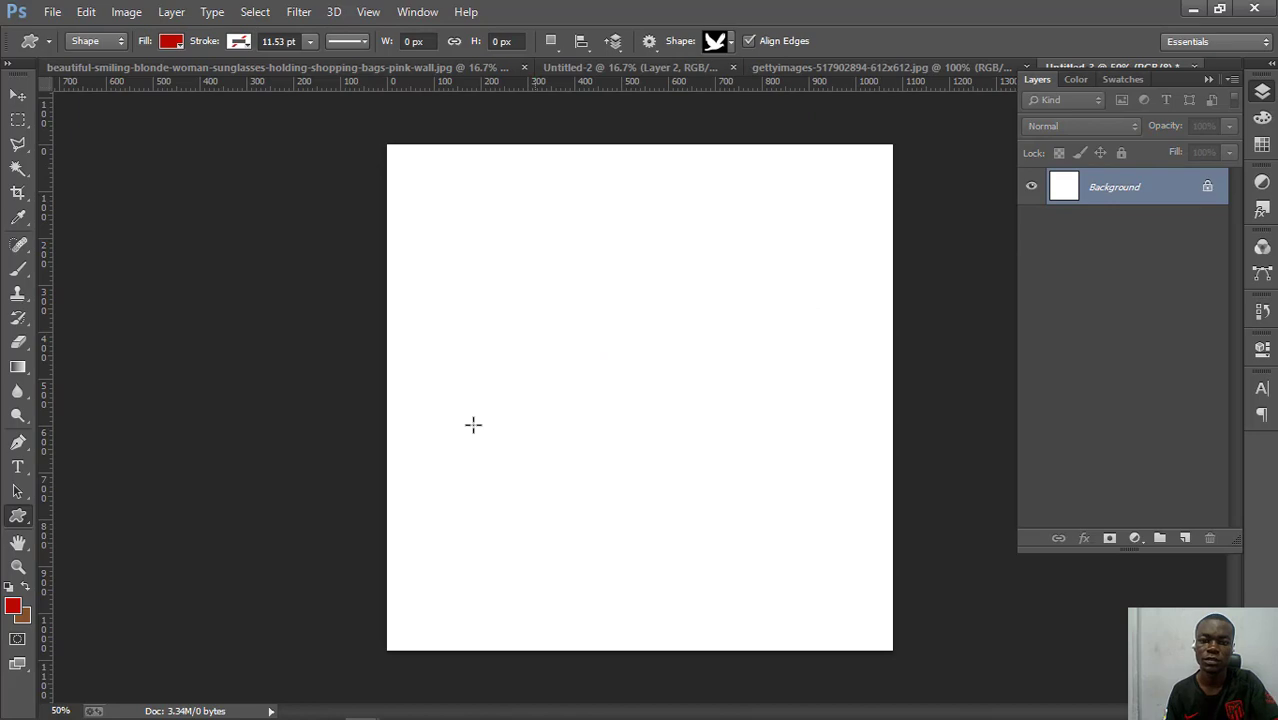
pyautogui.click(732, 43)
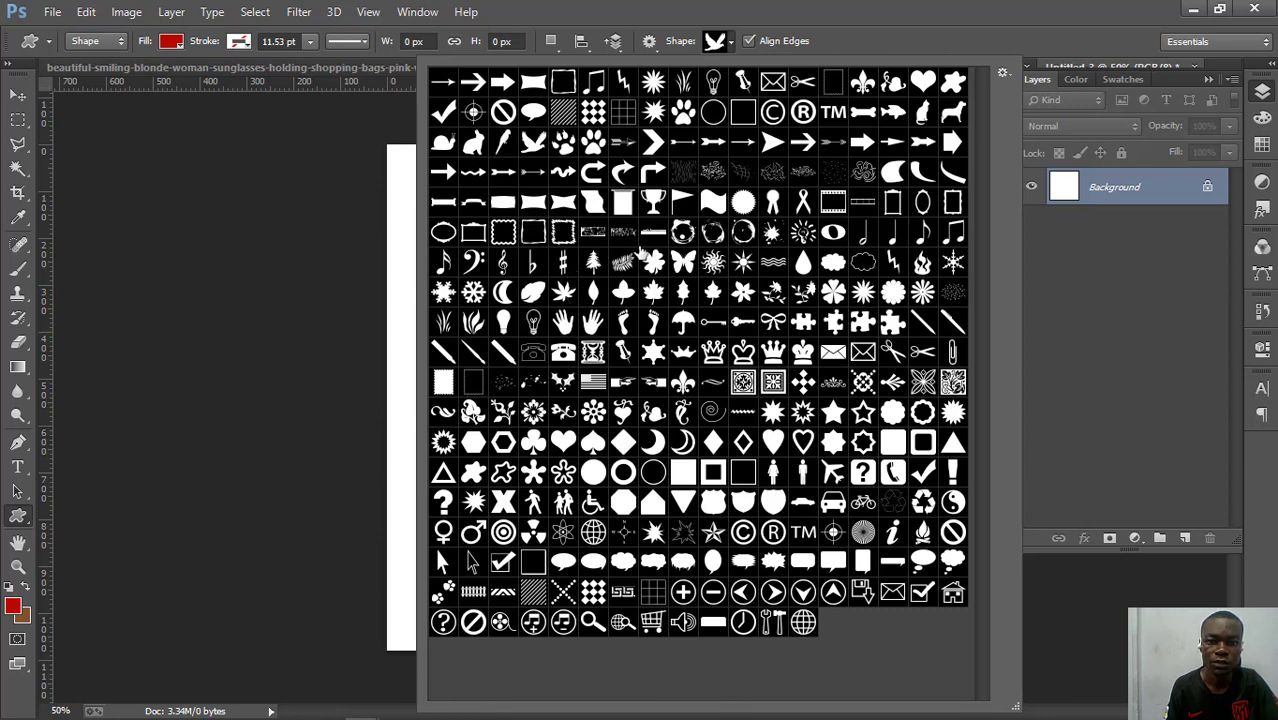
pyautogui.click(595, 266)
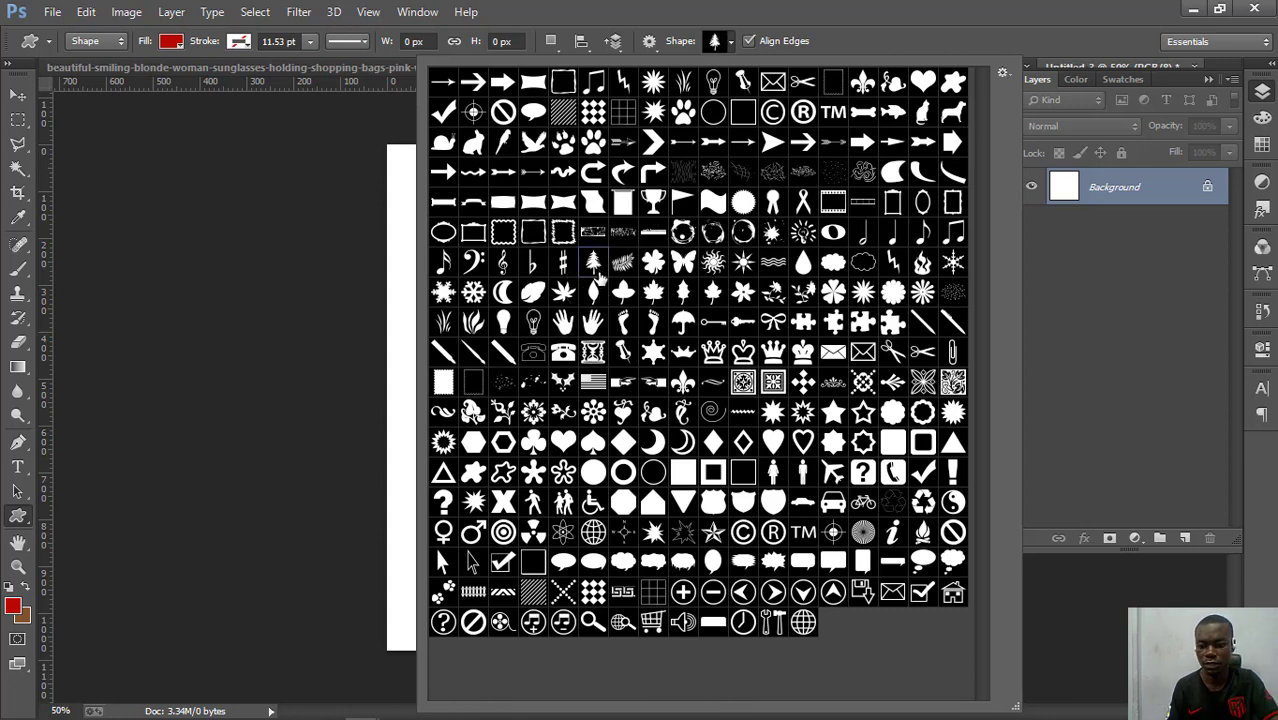
pyautogui.press('Return')
pyautogui.moveTo(482, 262); pyautogui.dragTo(644, 524)
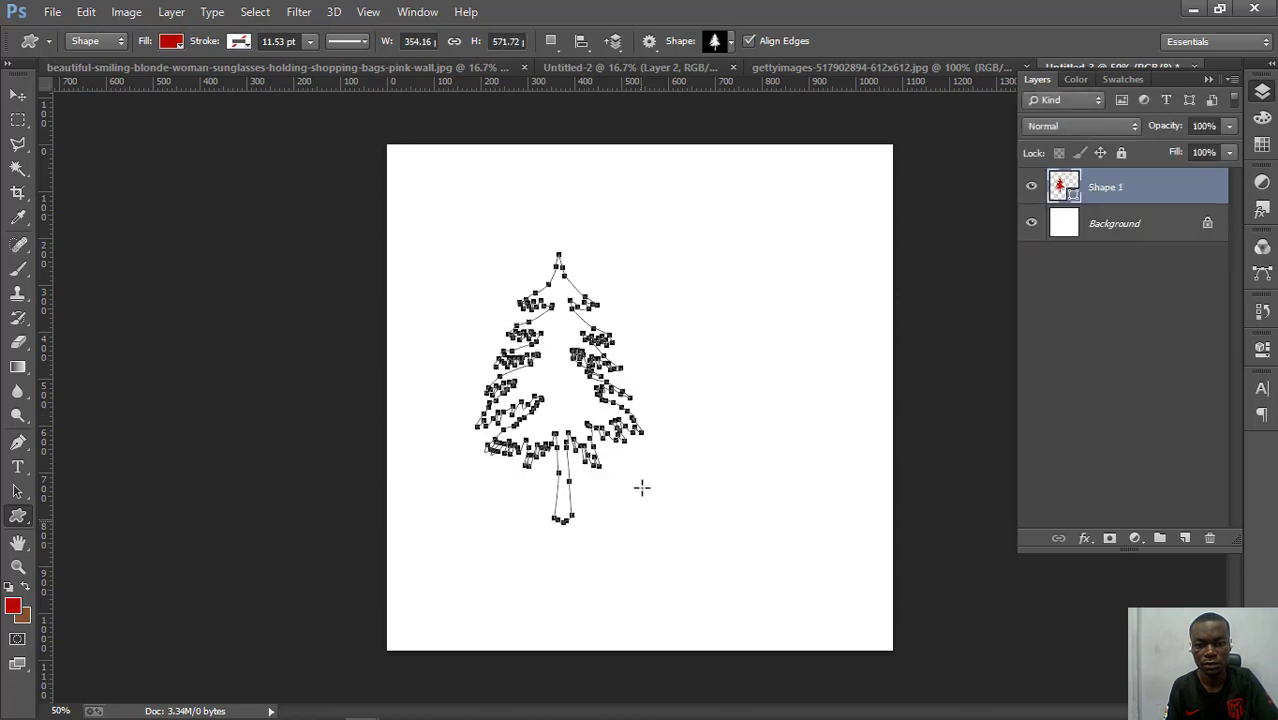
pyautogui.click(20, 96)
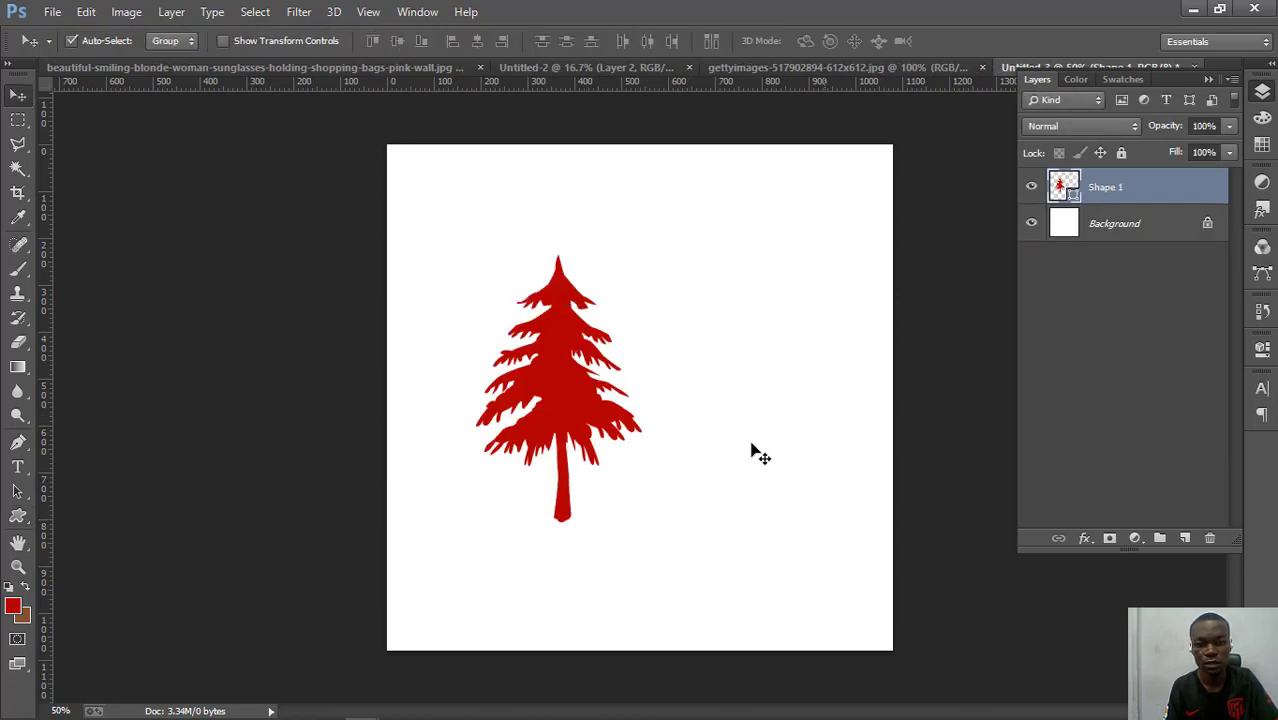
pyautogui.moveTo(565, 373); pyautogui.dragTo(506, 500)
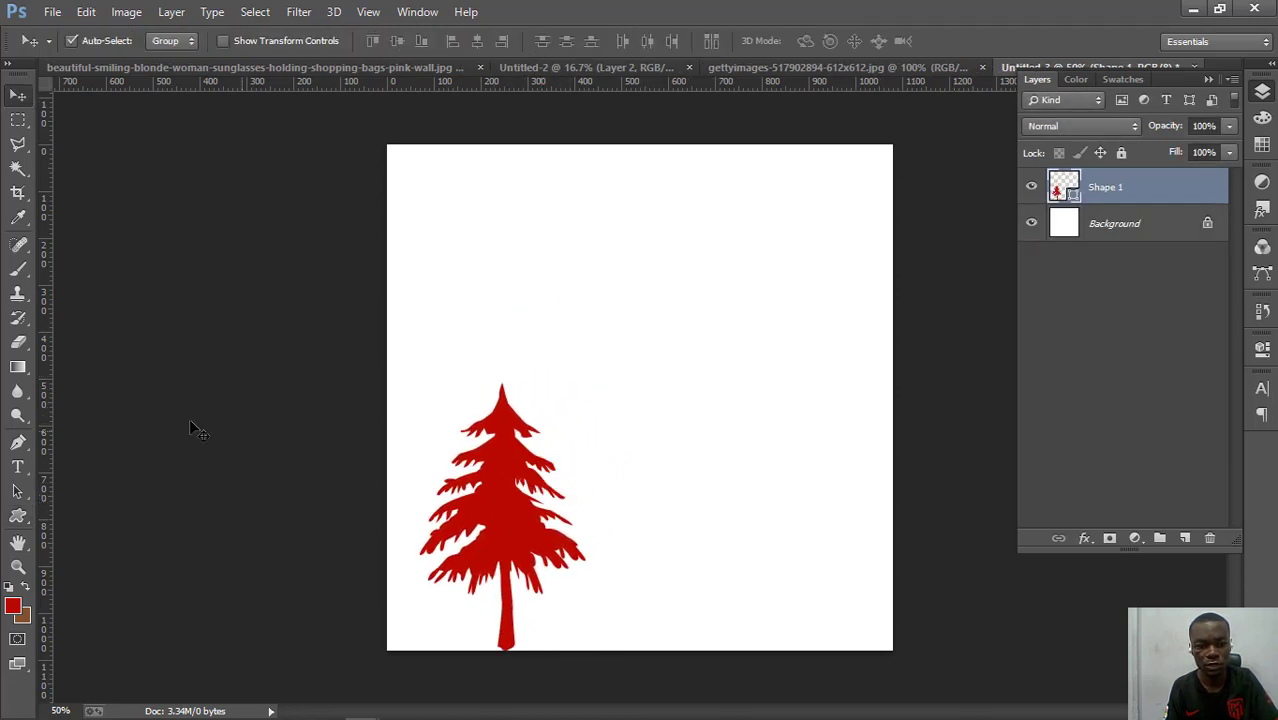
# - Draw the custom shape of two walking pedestrians about 330 by 410 px in the canvas's lower-right corner
pyautogui.click(18, 516)
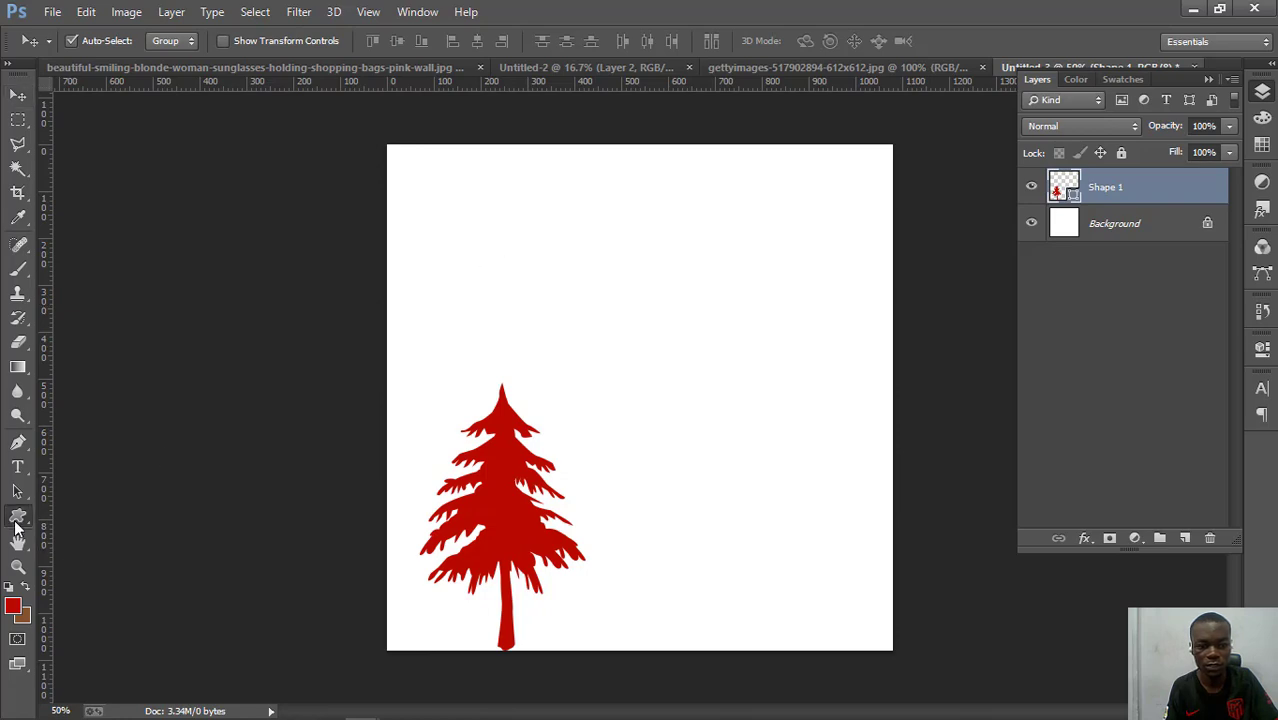
pyautogui.click(731, 42)
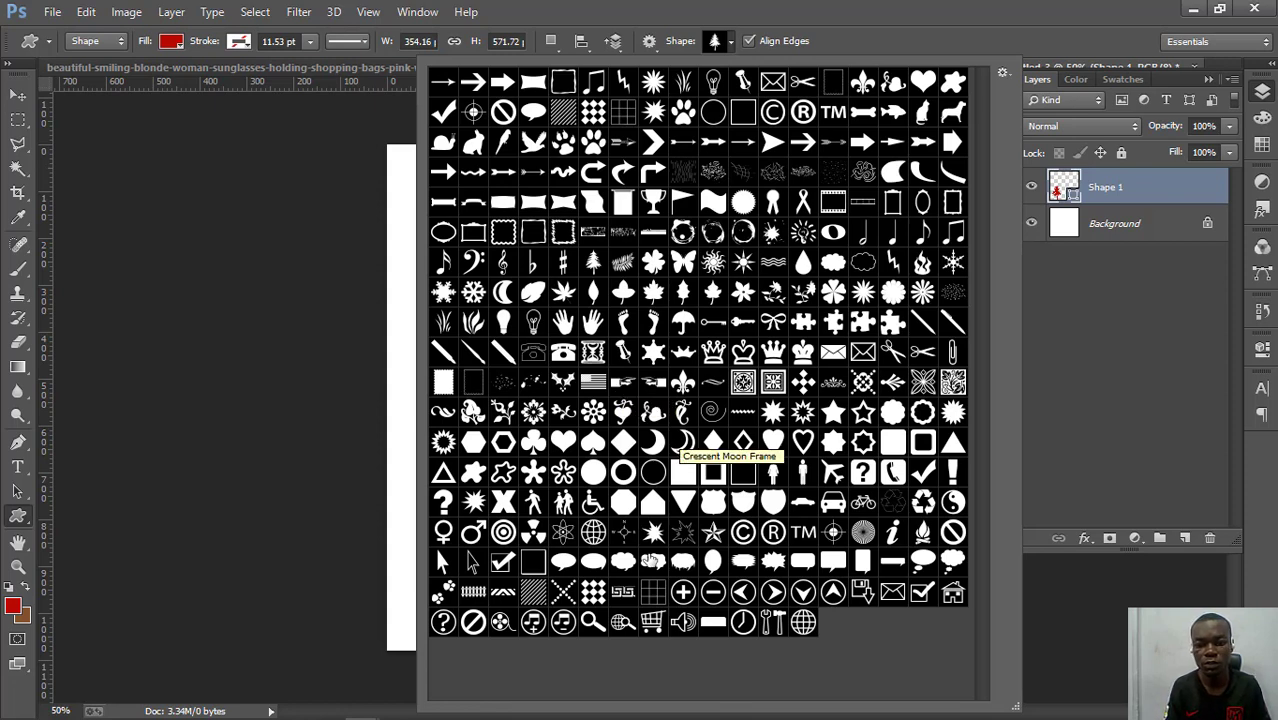
pyautogui.click(566, 505)
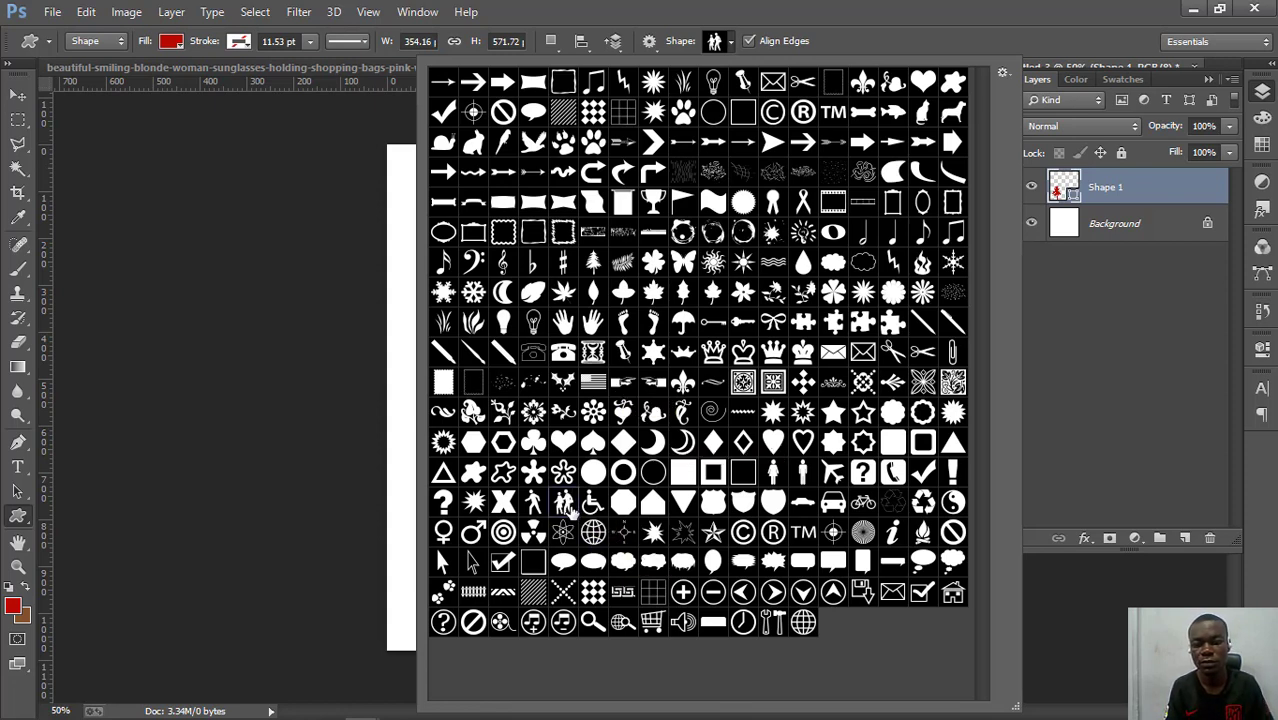
pyautogui.press('Return')
pyautogui.moveTo(699, 476); pyautogui.dragTo(864, 681)
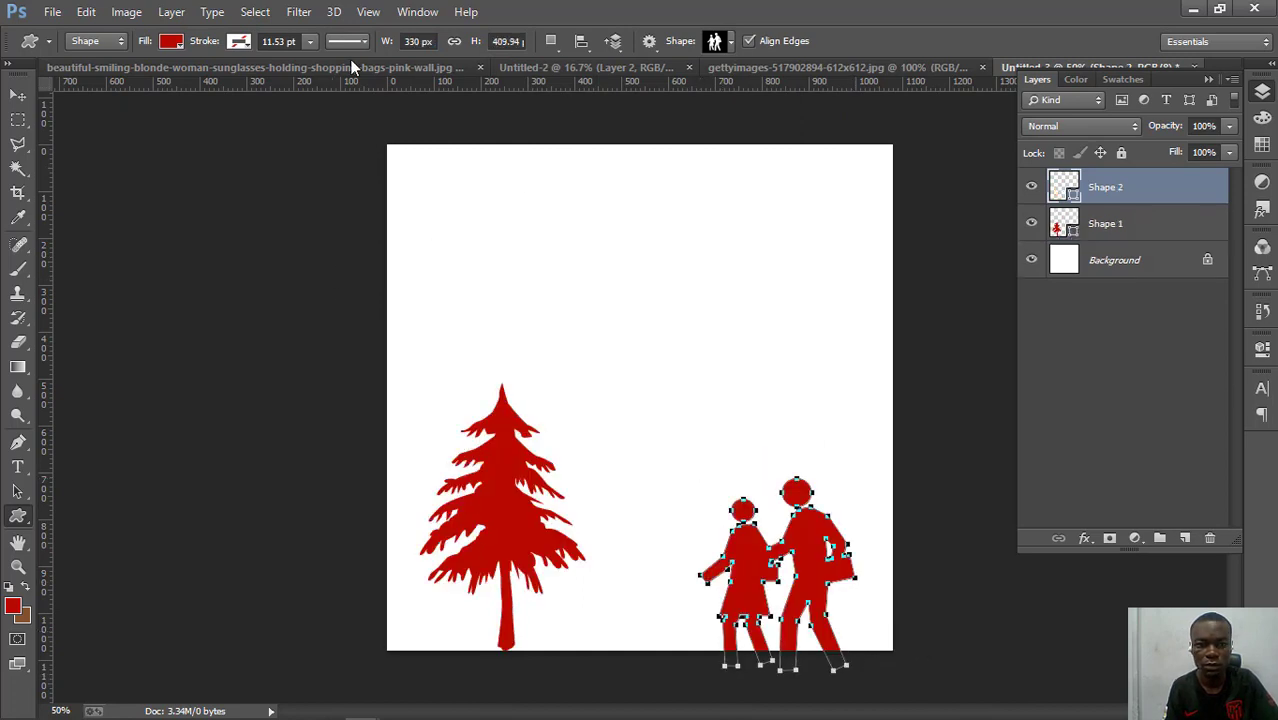
# - Fill the two pedestrians with near-black and move them slightly up and towards the tree
pyautogui.click(174, 42)
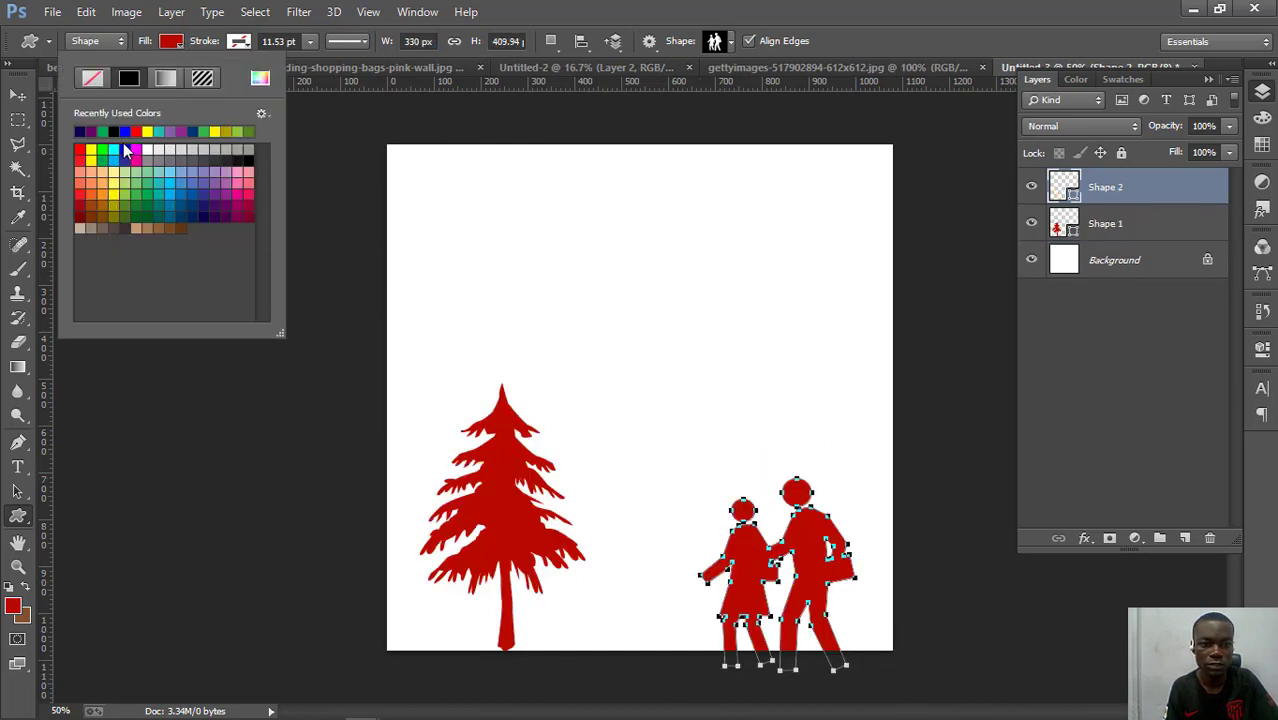
pyautogui.click(236, 157)
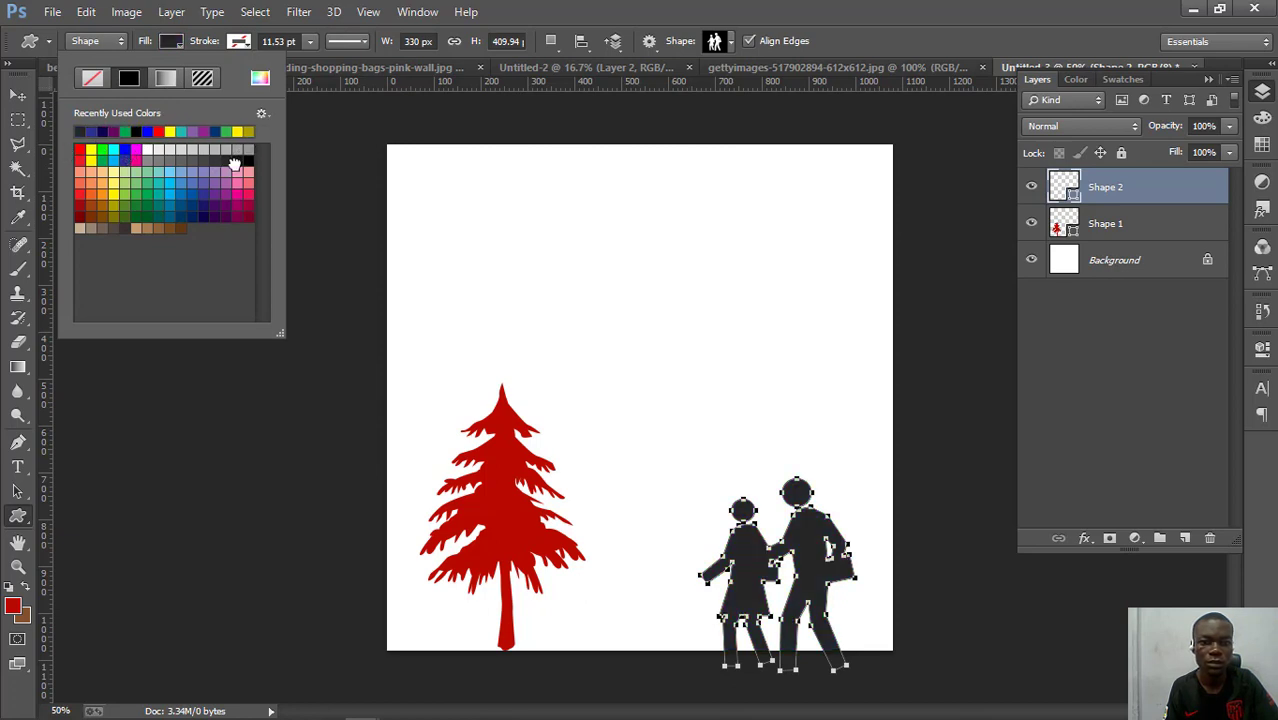
pyautogui.click(235, 161)
pyautogui.click(17, 95)
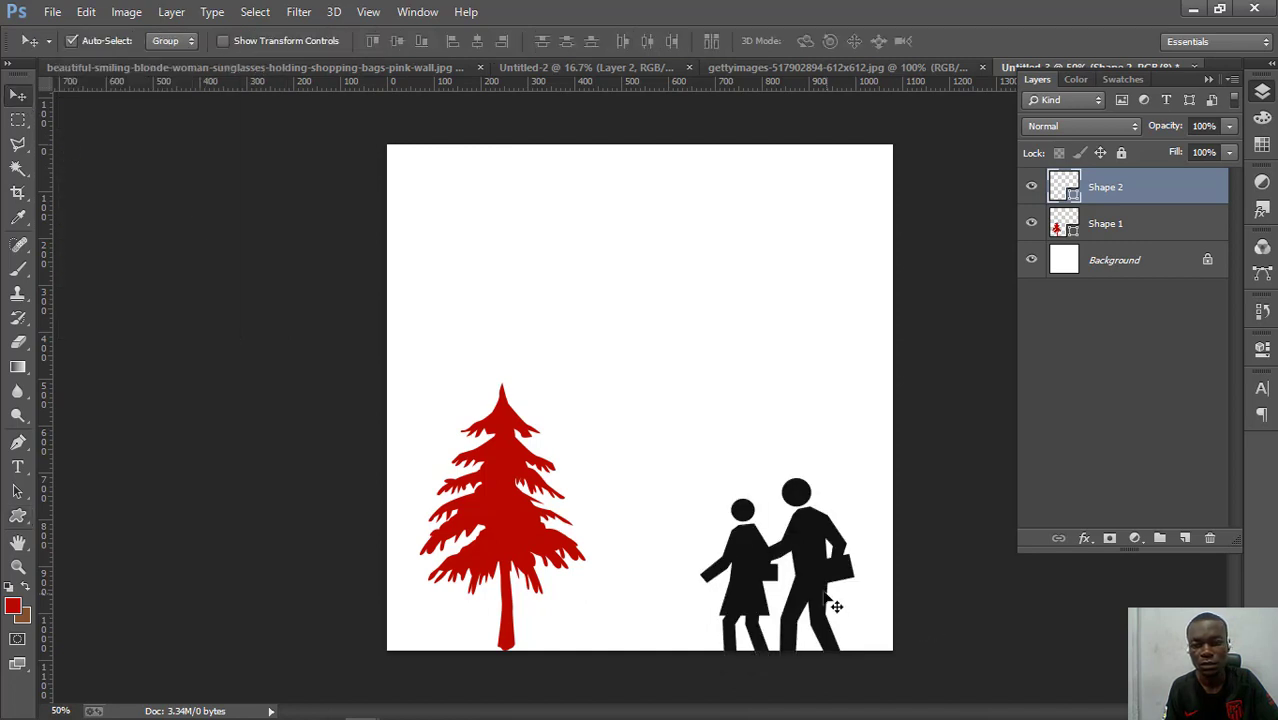
pyautogui.moveTo(814, 599); pyautogui.dragTo(781, 590)
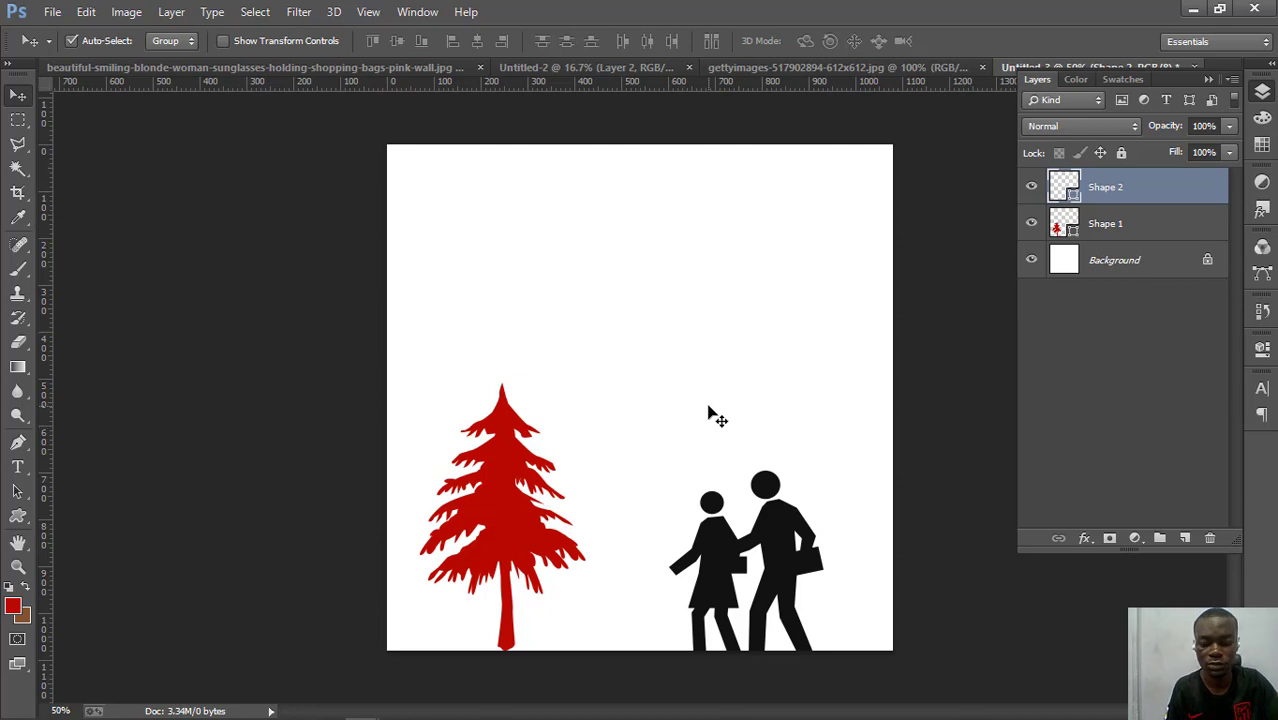
# - Draw a Sun 1 custom shape about 322 by 348 px in the canvas's upper-right corner
pyautogui.hotkey('ctrl', '+')
pyautogui.scroll(-2, 727, 418)
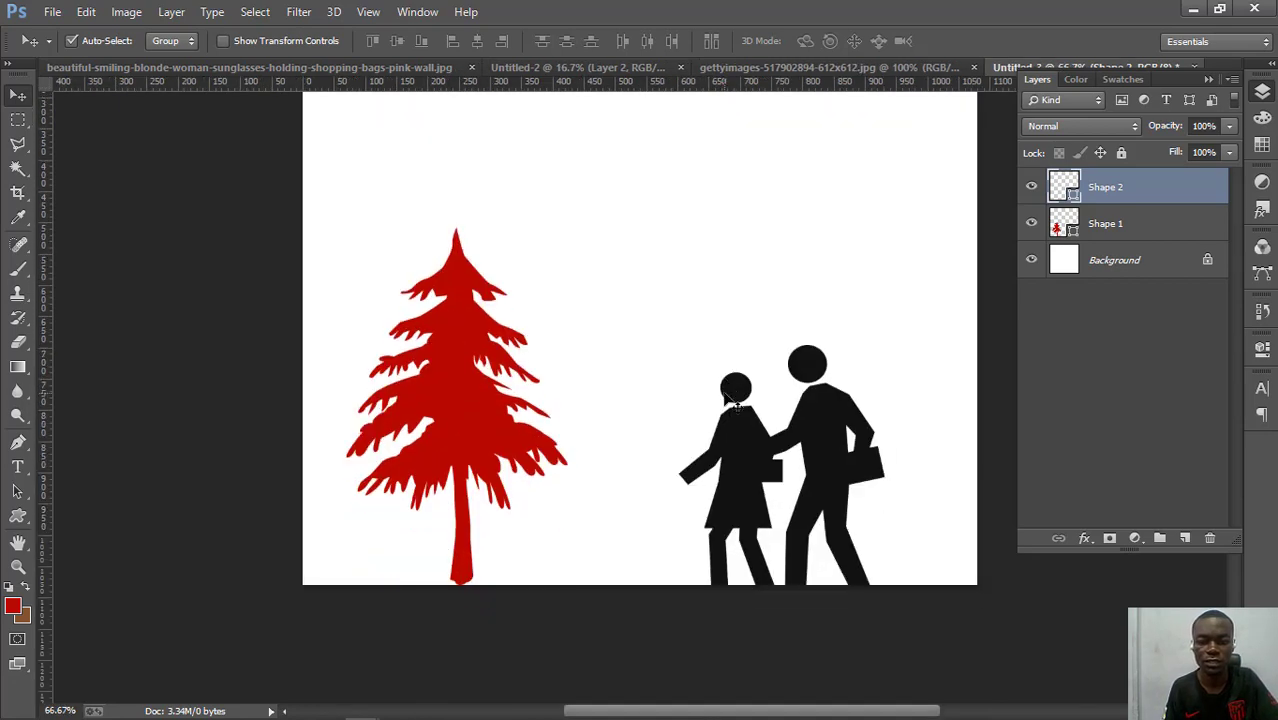
pyautogui.scroll(2, 727, 418)
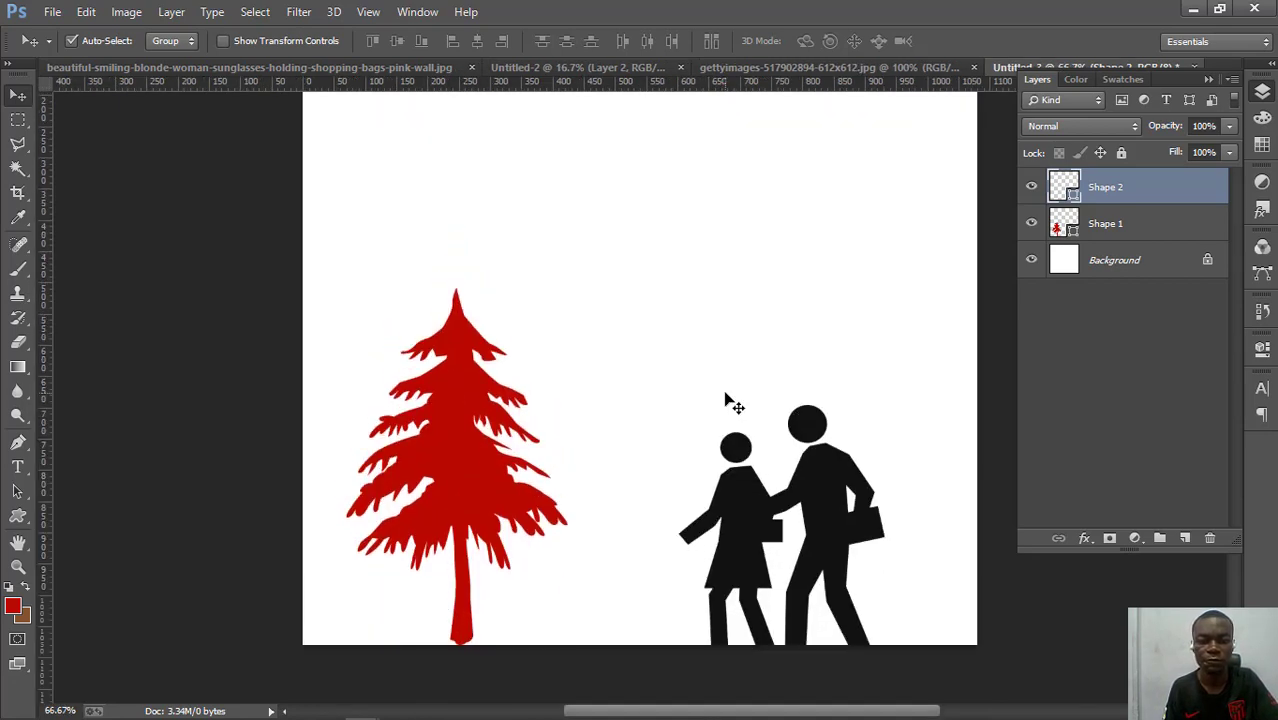
pyautogui.click(17, 516)
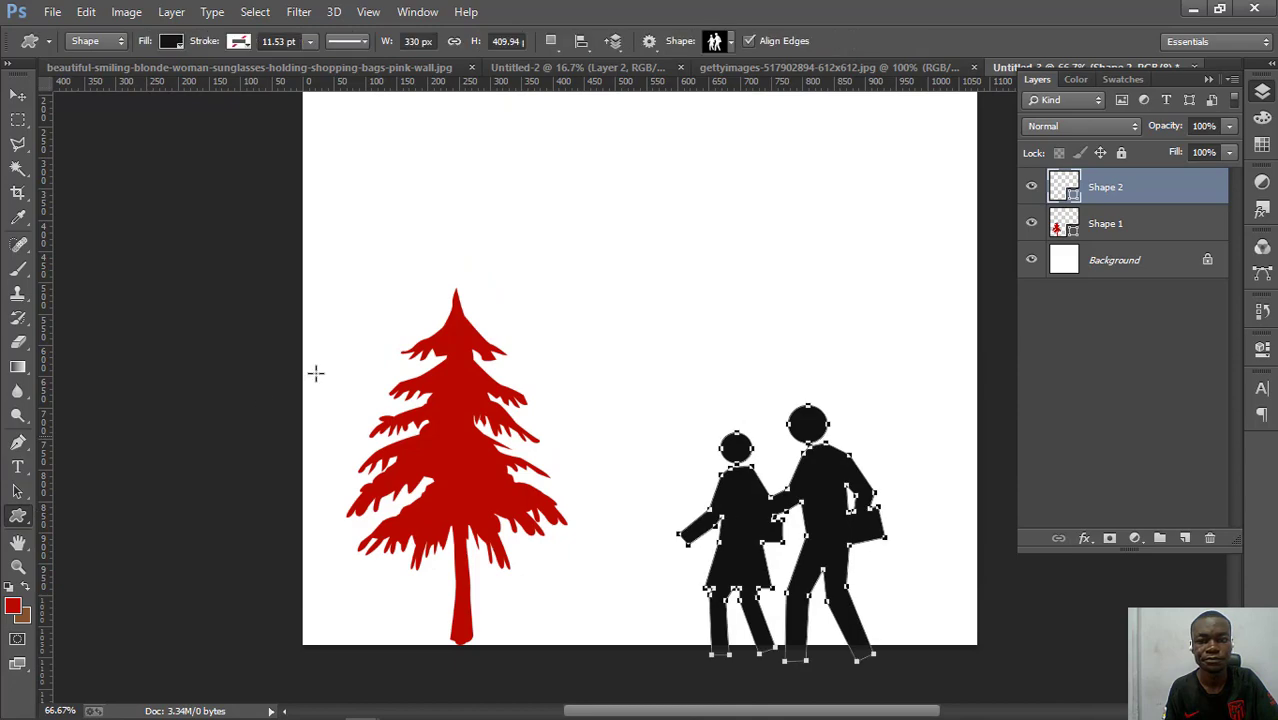
pyautogui.click(731, 44)
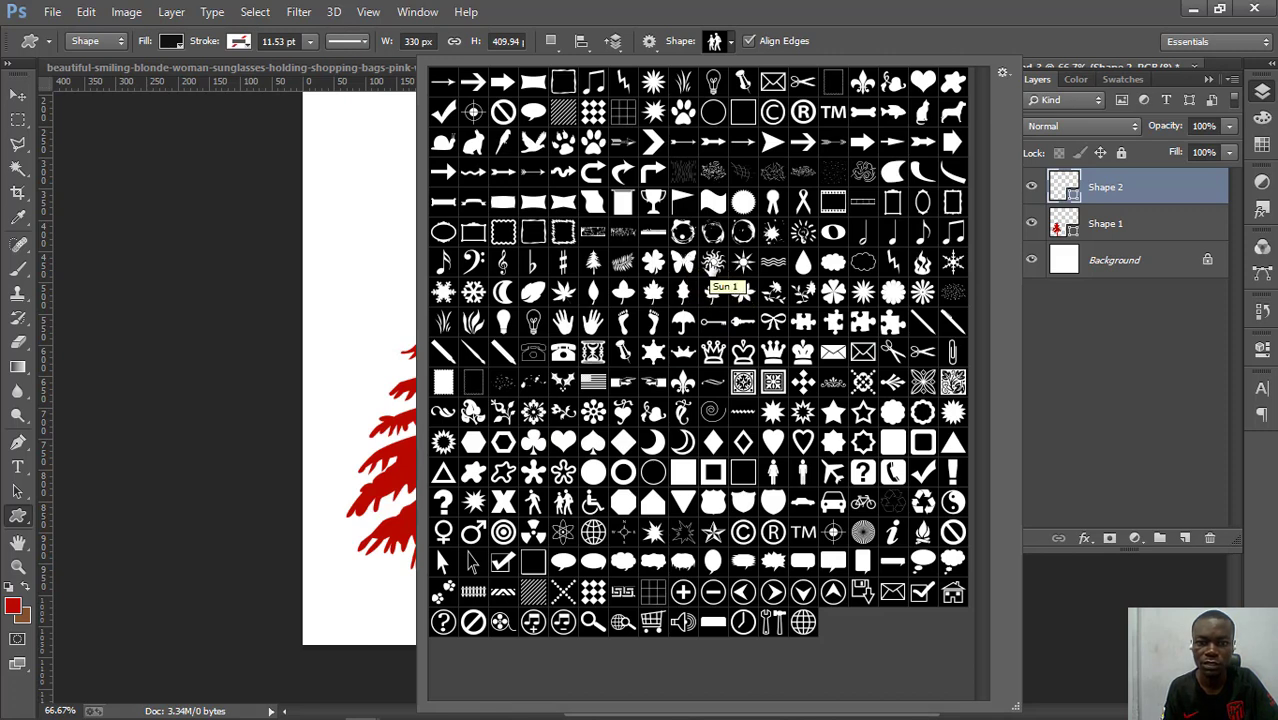
pyautogui.click(712, 262)
pyautogui.press('Return')
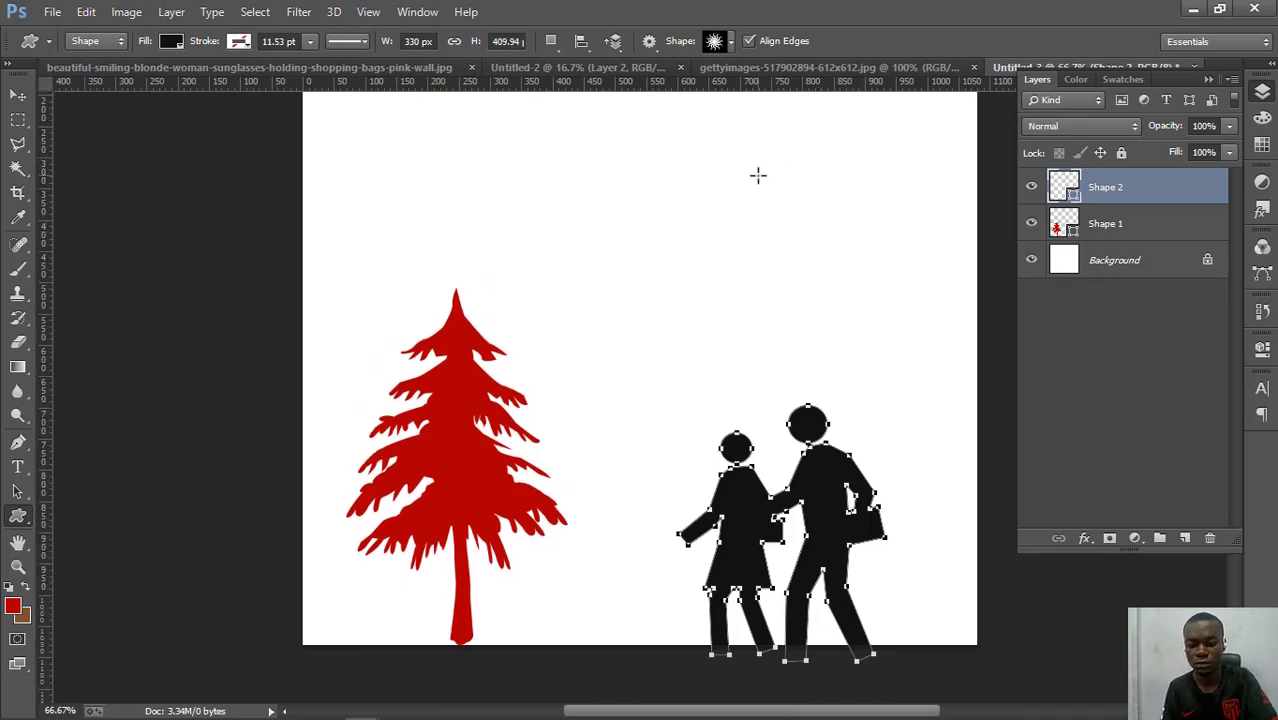
pyautogui.hotkey('ctrl', '-')
pyautogui.moveTo(756, 174); pyautogui.dragTo(909, 337)
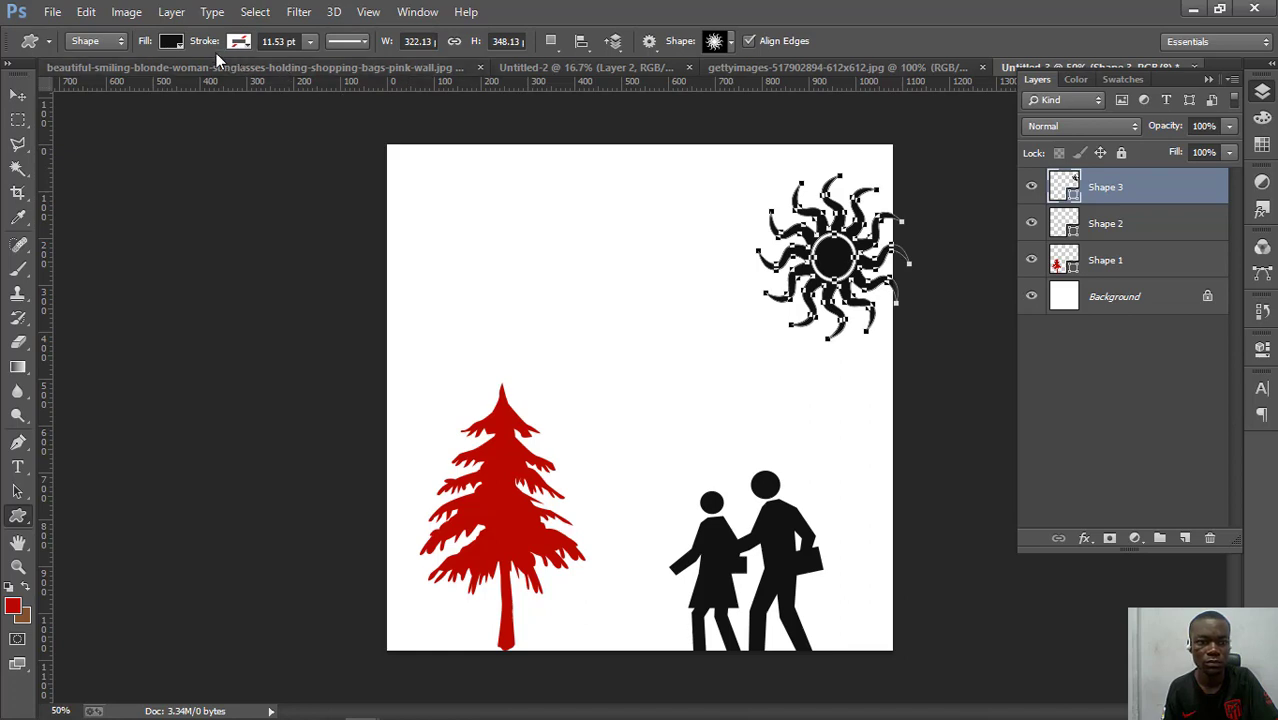
# - Fill the sun with yellow and move it fully inside the canvas edges
pyautogui.click(172, 42)
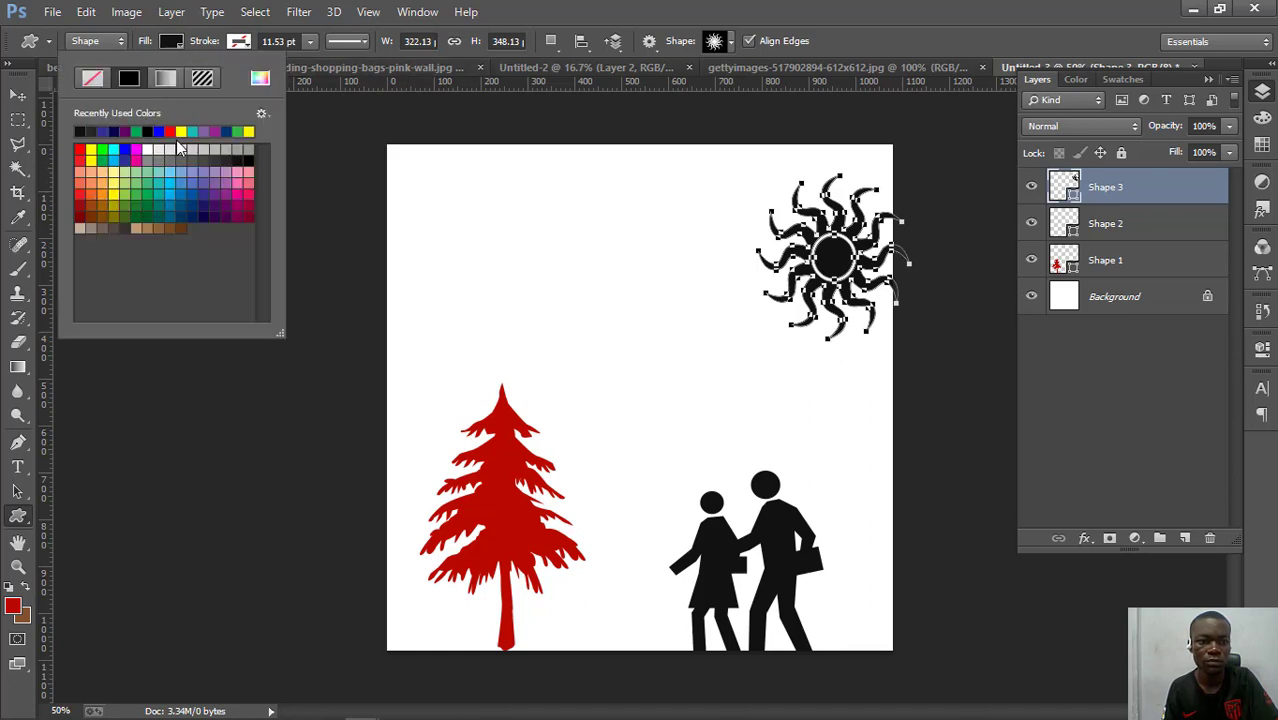
pyautogui.click(186, 130)
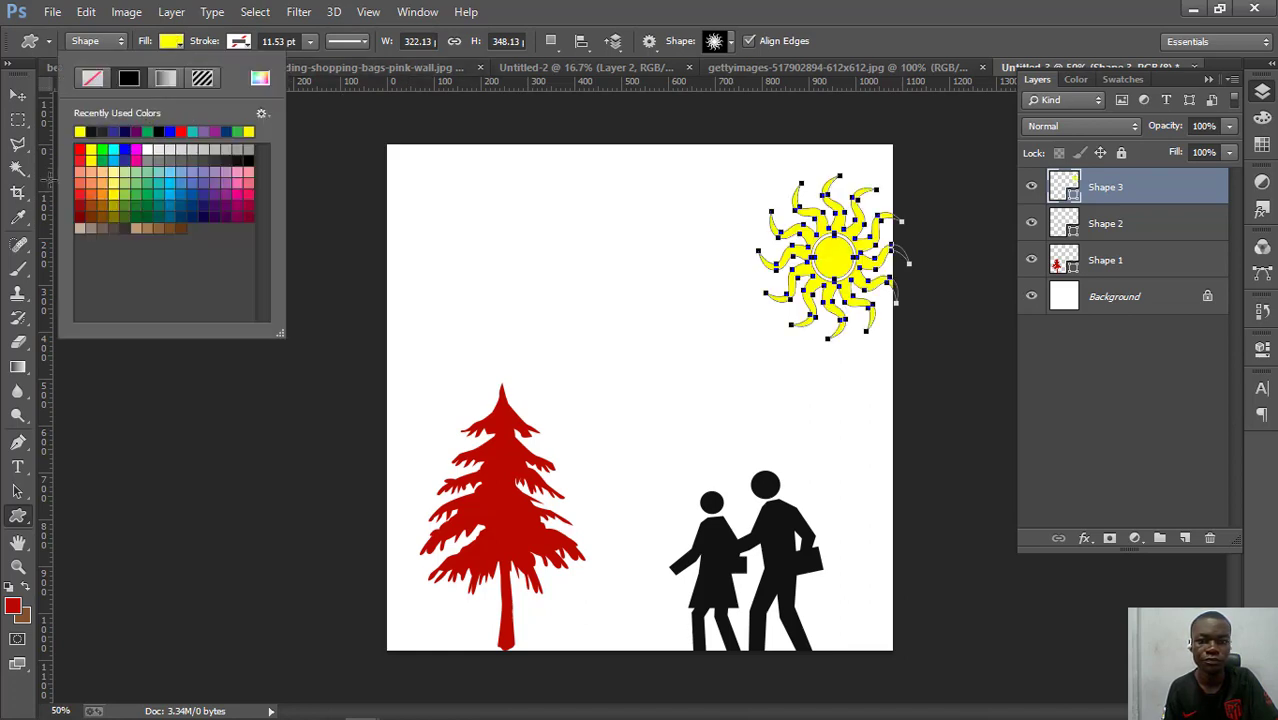
pyautogui.click(18, 95)
pyautogui.moveTo(826, 232); pyautogui.dragTo(796, 220)
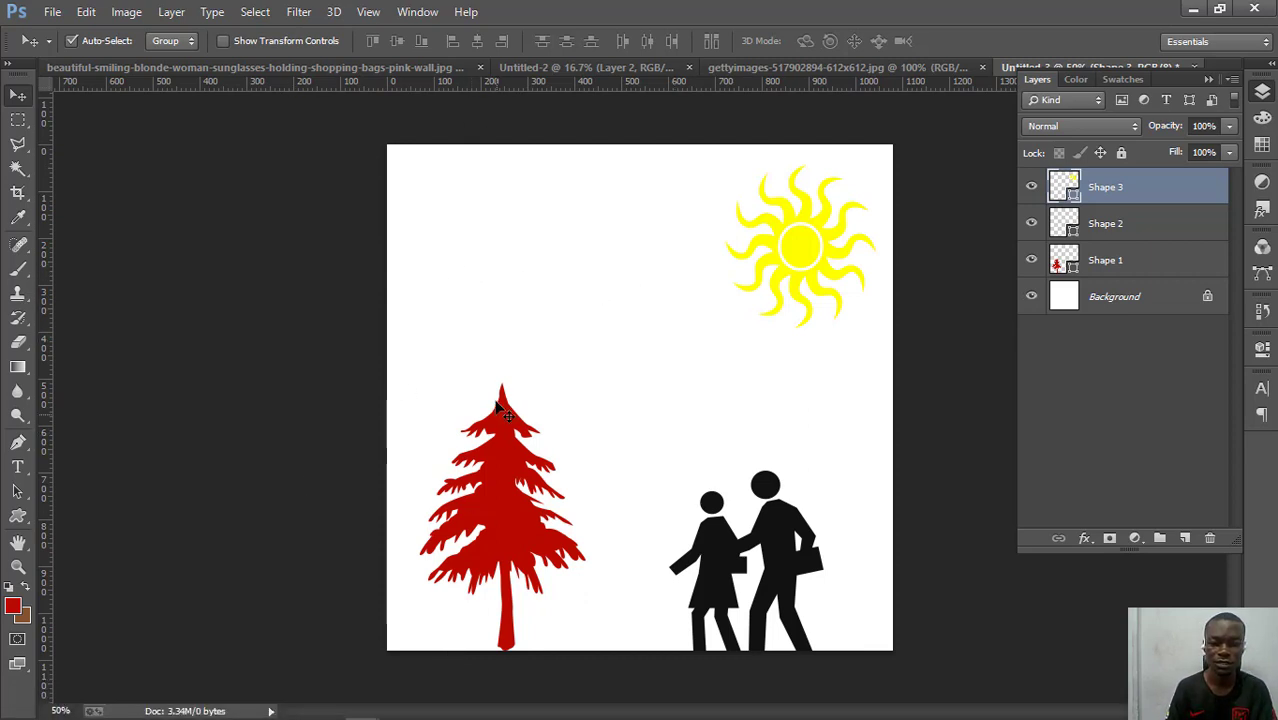
# - Delete the yellow sun shape
pyautogui.click(781, 240)
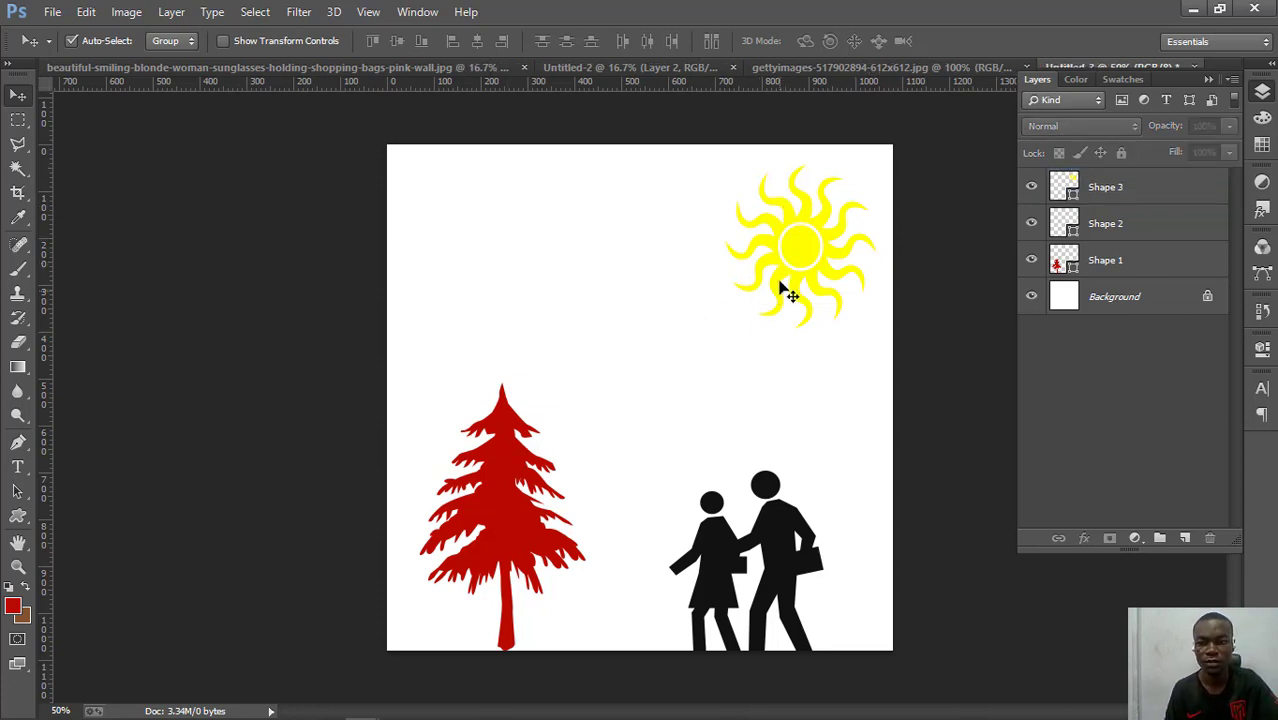
pyautogui.click(790, 268)
pyautogui.press('Delete')
# - Enlarge the pine tree with Free Transform to cover most of the canvas's left half, and place its trunk at the canvas's bottom edge
pyautogui.click(516, 444)
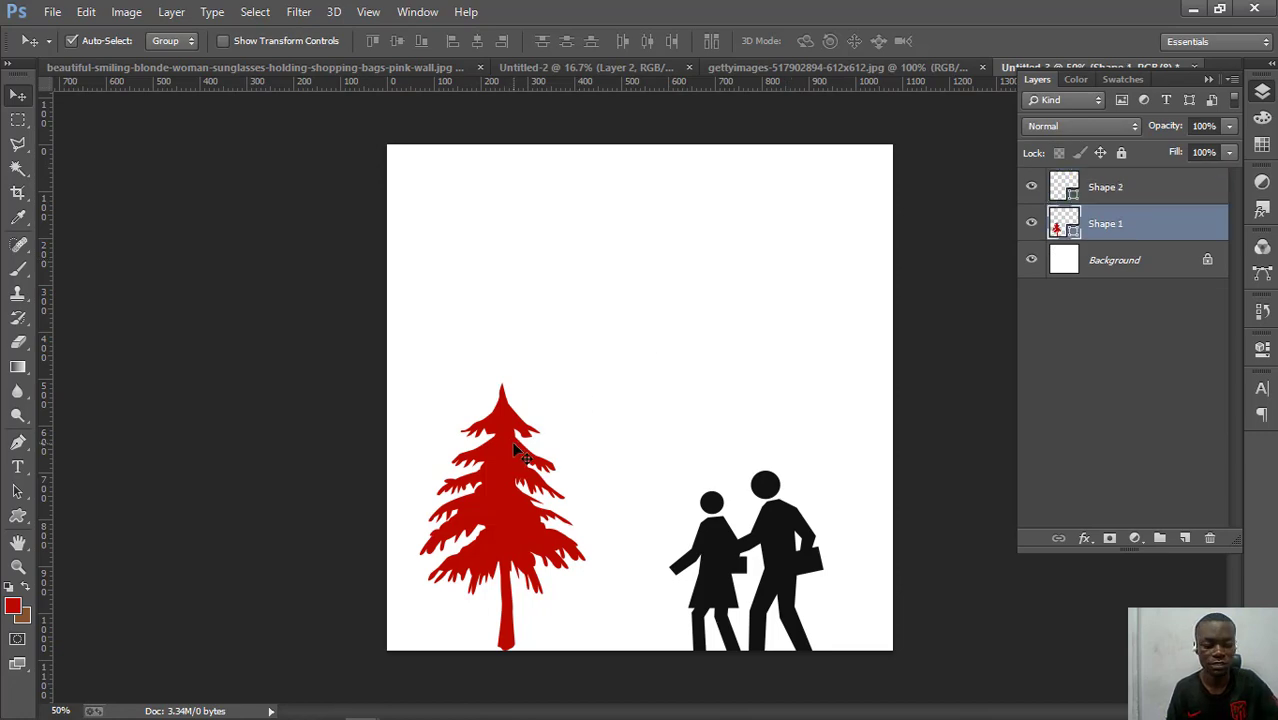
pyautogui.hotkey('ctrl', 't')
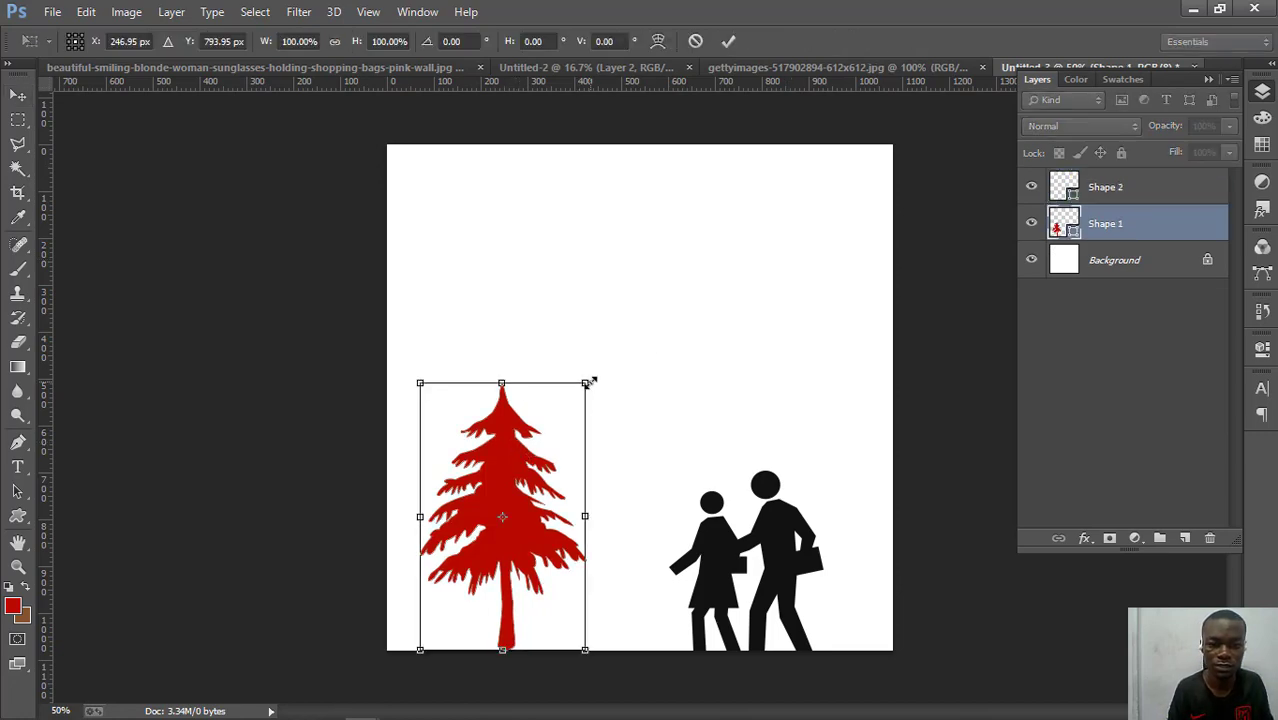
pyautogui.moveTo(588, 374); pyautogui.dragTo(854, 224)
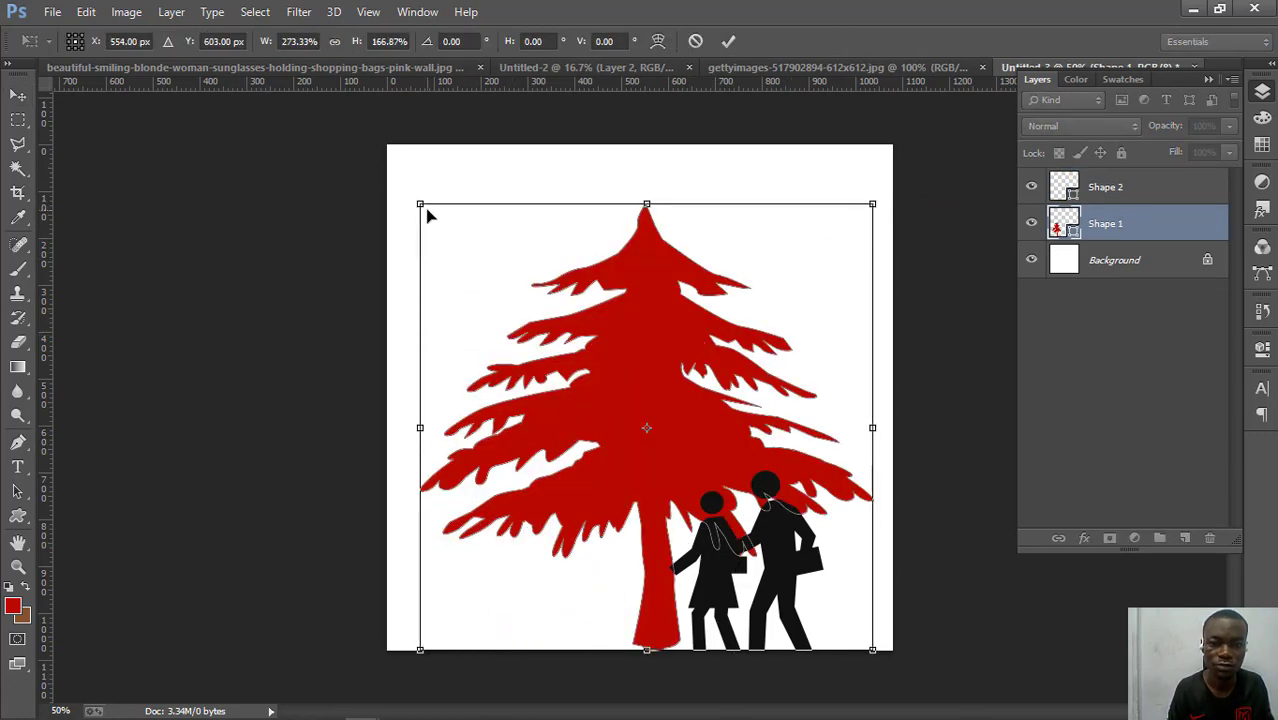
pyautogui.moveTo(428, 215); pyautogui.dragTo(550, 250)
pyautogui.moveTo(620, 305); pyautogui.dragTo(595, 382)
pyautogui.moveTo(707, 199); pyautogui.dragTo(657, 283)
pyautogui.moveTo(503, 432); pyautogui.dragTo(549, 343)
pyautogui.press('Return')
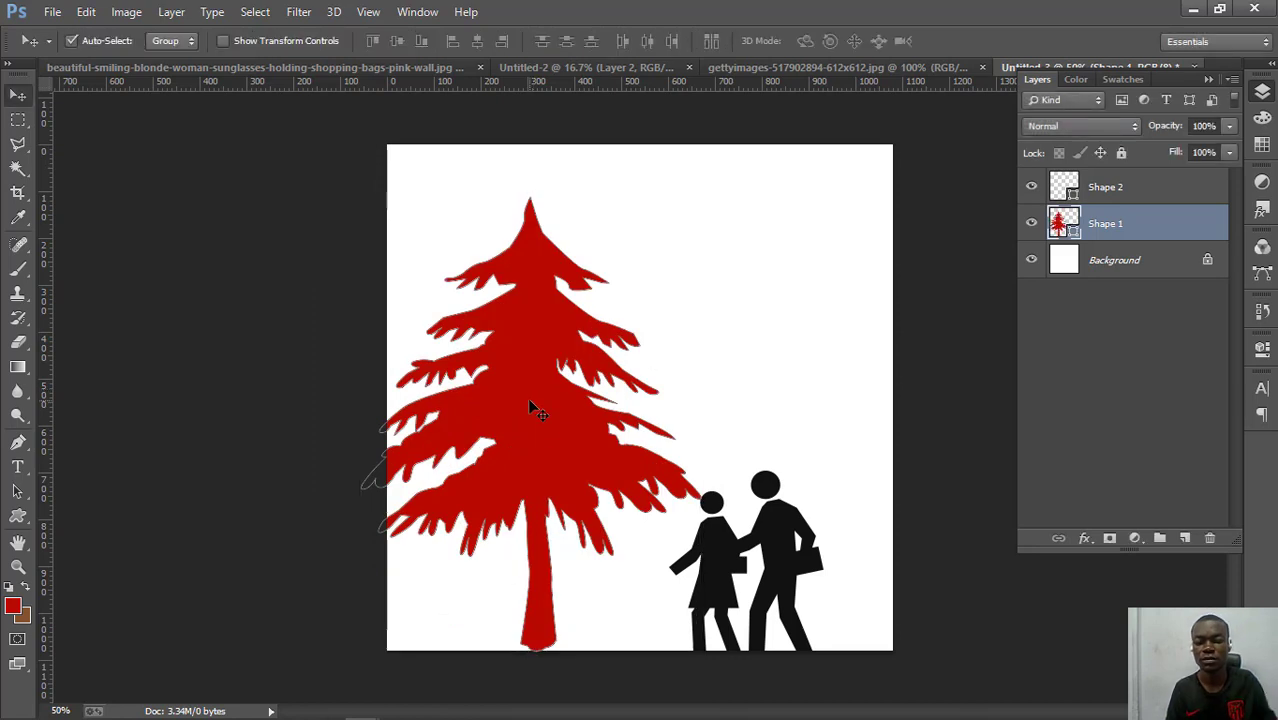
pyautogui.moveTo(560, 438); pyautogui.dragTo(572, 450)
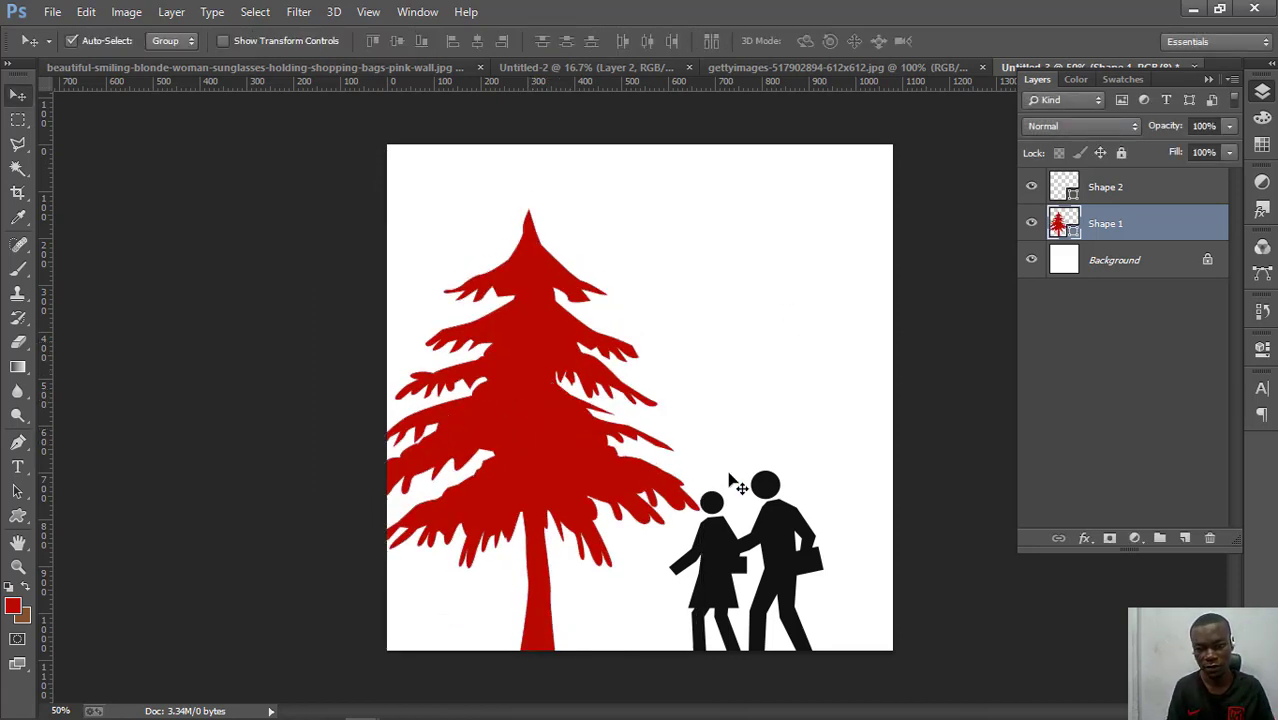
# - Move the pedestrians slightly up and away from the tree, and delete both them and the tree
pyautogui.moveTo(797, 562)
pyautogui.mouseDown()
pyautogui.moveTo(822, 522)
pyautogui.moveTo(814, 548)
pyautogui.mouseUp()
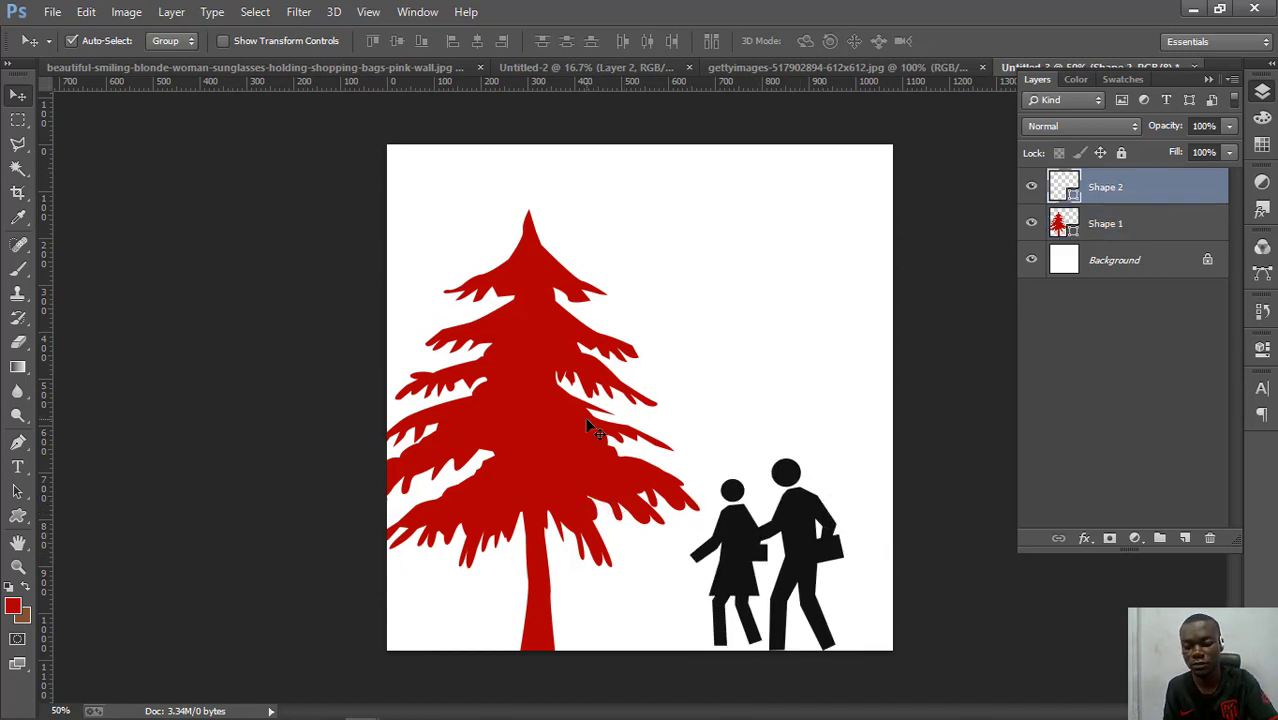
pyautogui.moveTo(436, 229); pyautogui.dragTo(930, 550)
pyautogui.press('Delete')
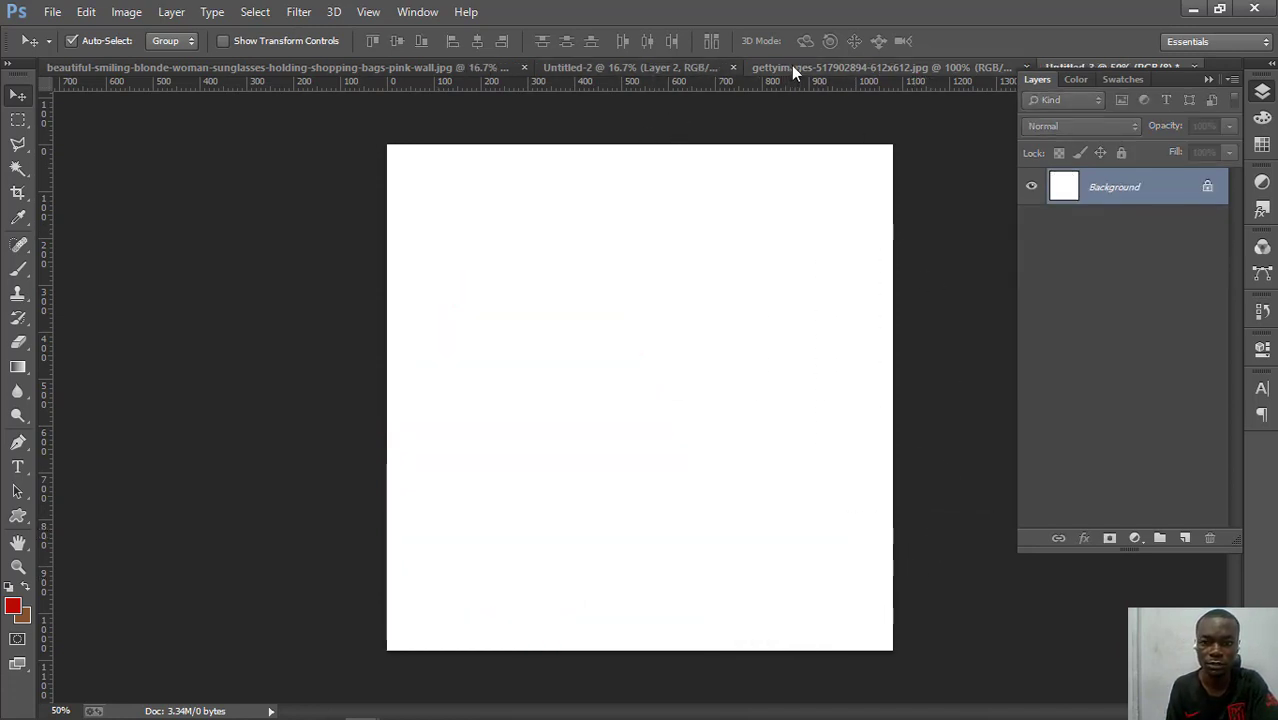
pyautogui.moveTo(791, 67); pyautogui.dragTo(250, 242)
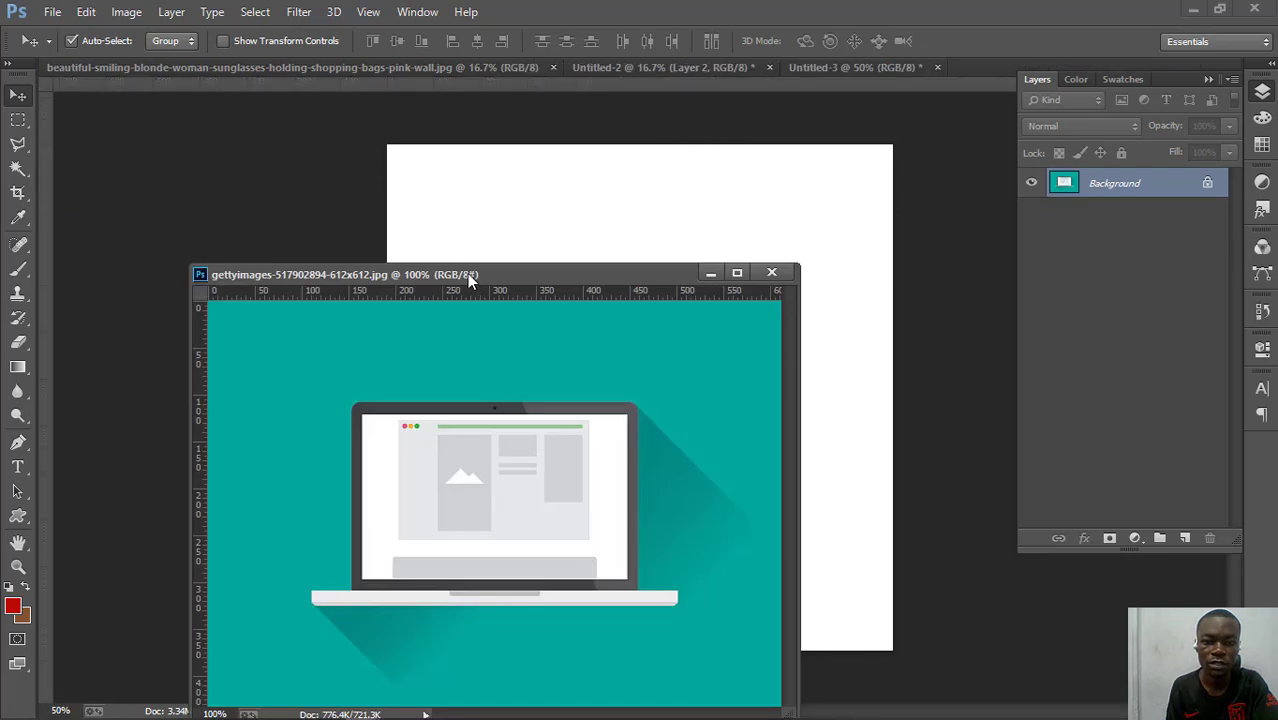
pyautogui.moveTo(467, 273); pyautogui.dragTo(326, 130)
pyautogui.moveTo(656, 300); pyautogui.dragTo(507, 318)
pyautogui.moveTo(320, 572)
pyautogui.mouseDown()
pyautogui.moveTo(351, 590)
pyautogui.moveTo(336, 590)
pyautogui.mouseUp()
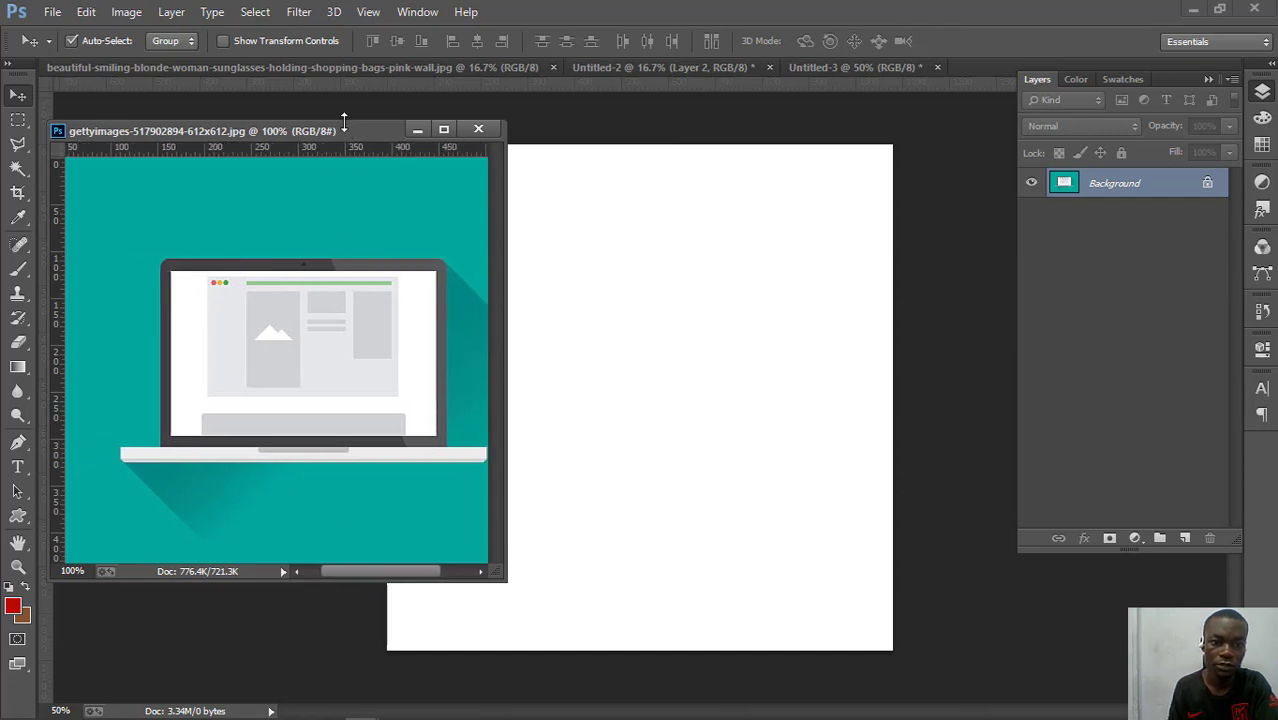
pyautogui.moveTo(343, 122); pyautogui.dragTo(343, 218)
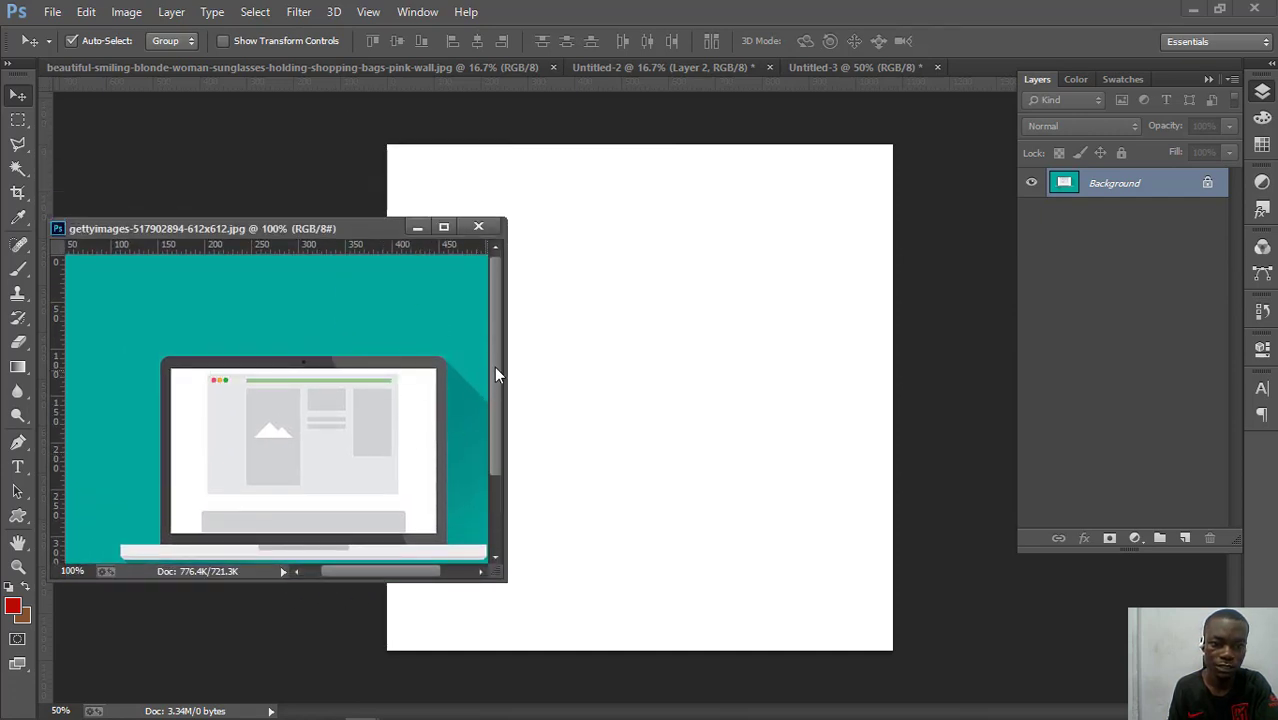
pyautogui.moveTo(497, 373); pyautogui.dragTo(495, 413)
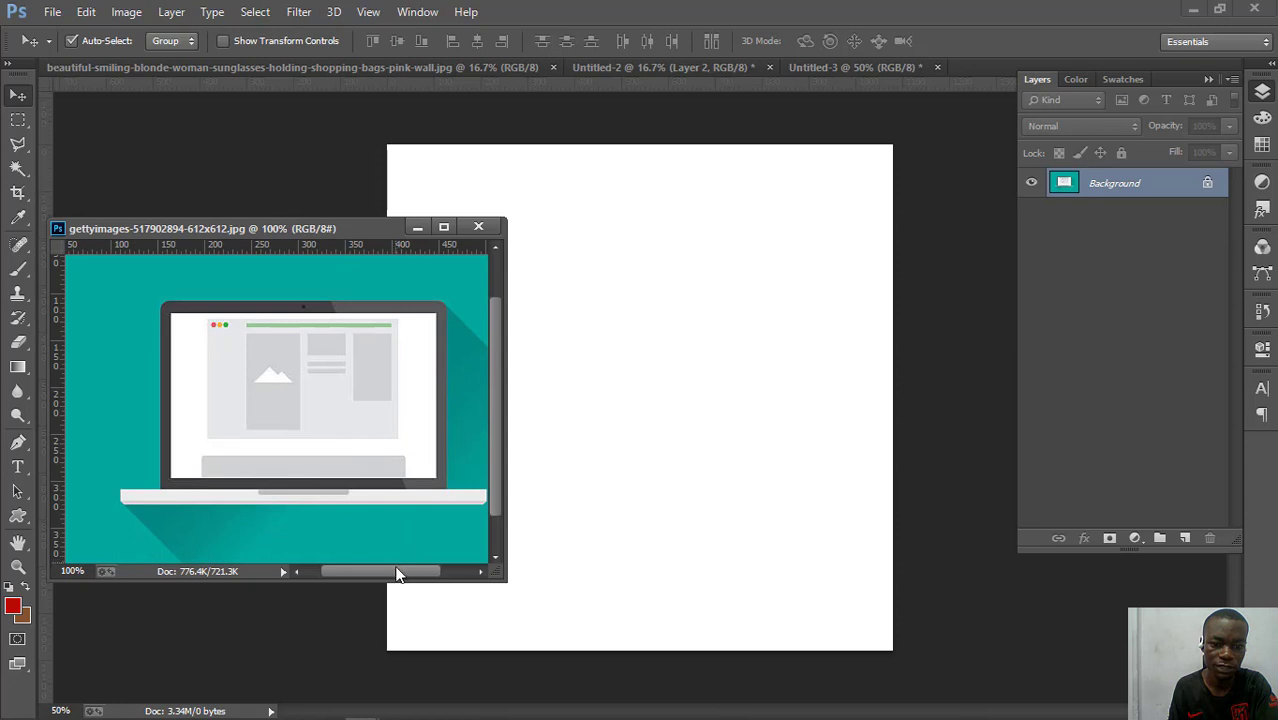
# - Narrow the floating laptop image window while keeping the whole laptop screen in view
pyautogui.moveTo(398, 573); pyautogui.dragTo(417, 588)
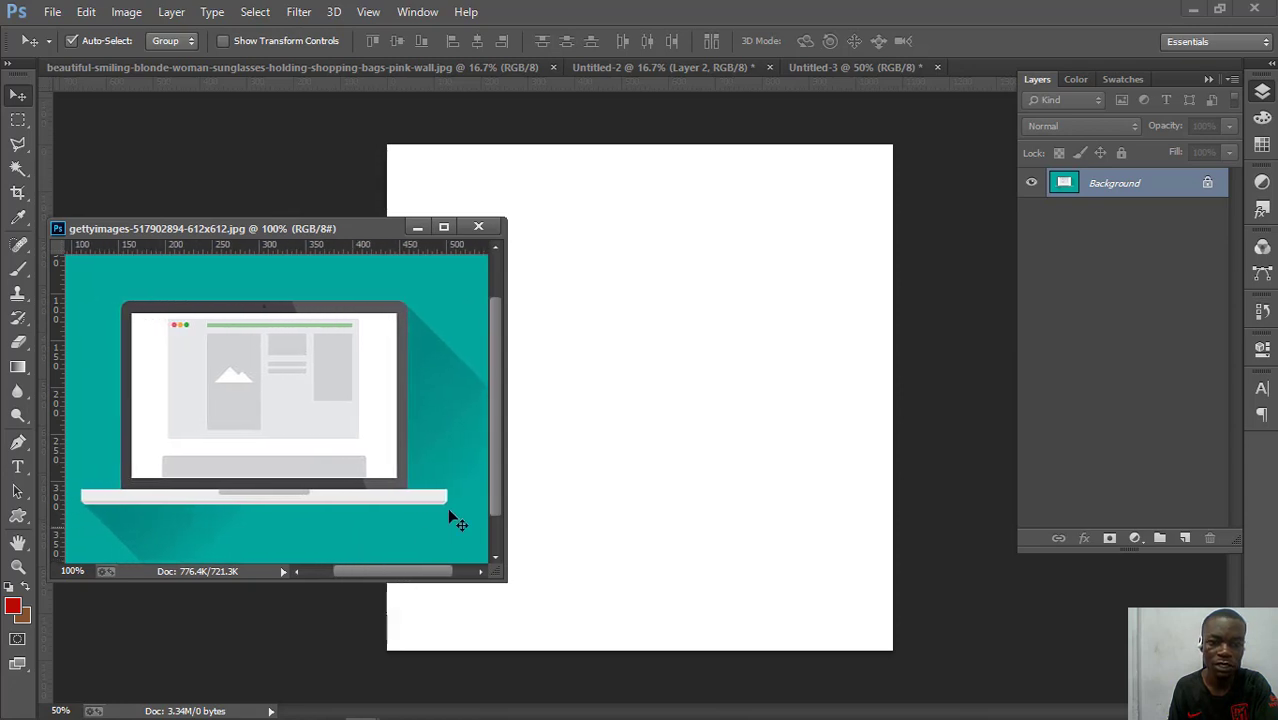
pyautogui.moveTo(507, 364); pyautogui.dragTo(436, 362)
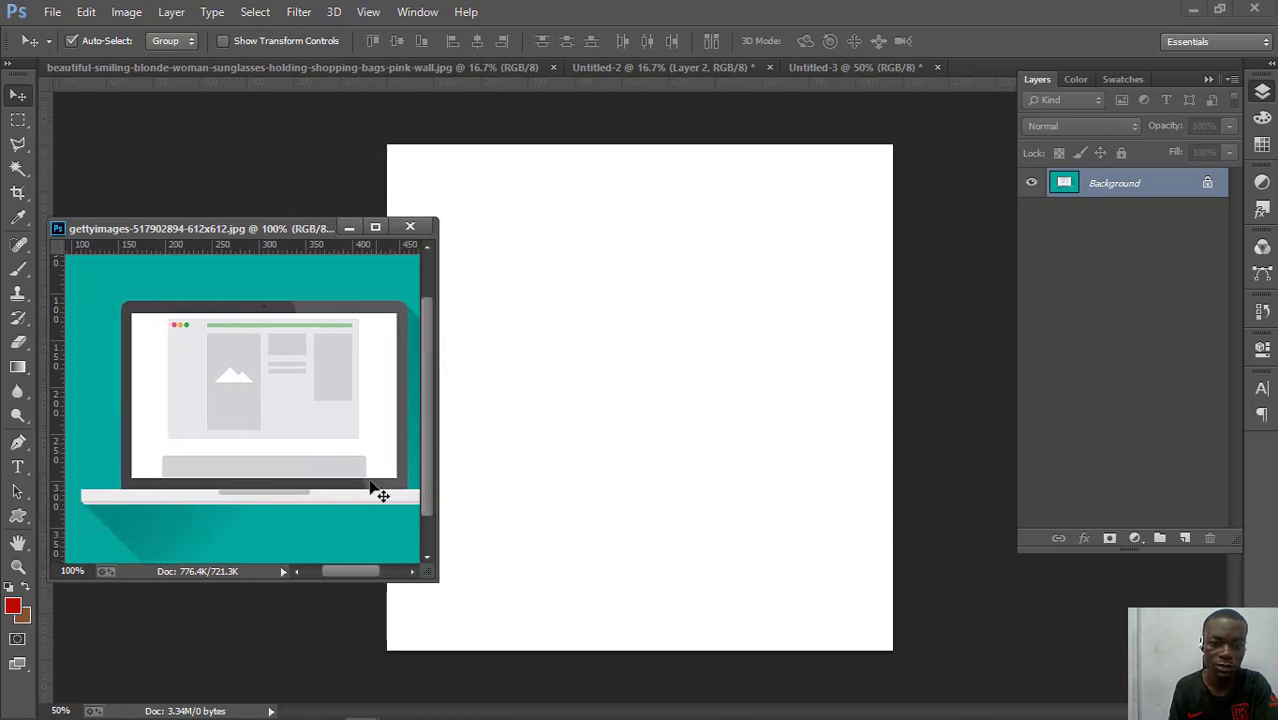
pyautogui.moveTo(338, 570)
pyautogui.mouseDown()
pyautogui.moveTo(347, 585)
pyautogui.moveTo(338, 574)
pyautogui.mouseUp()
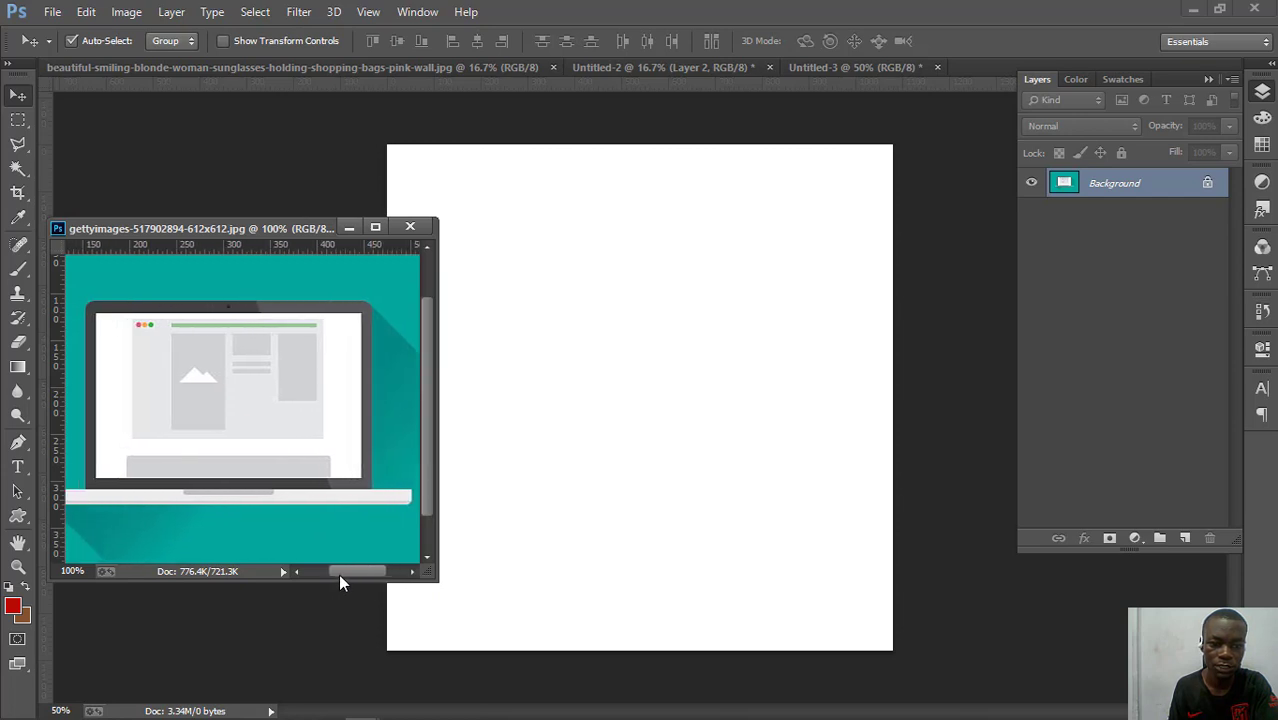
pyautogui.click(624, 290)
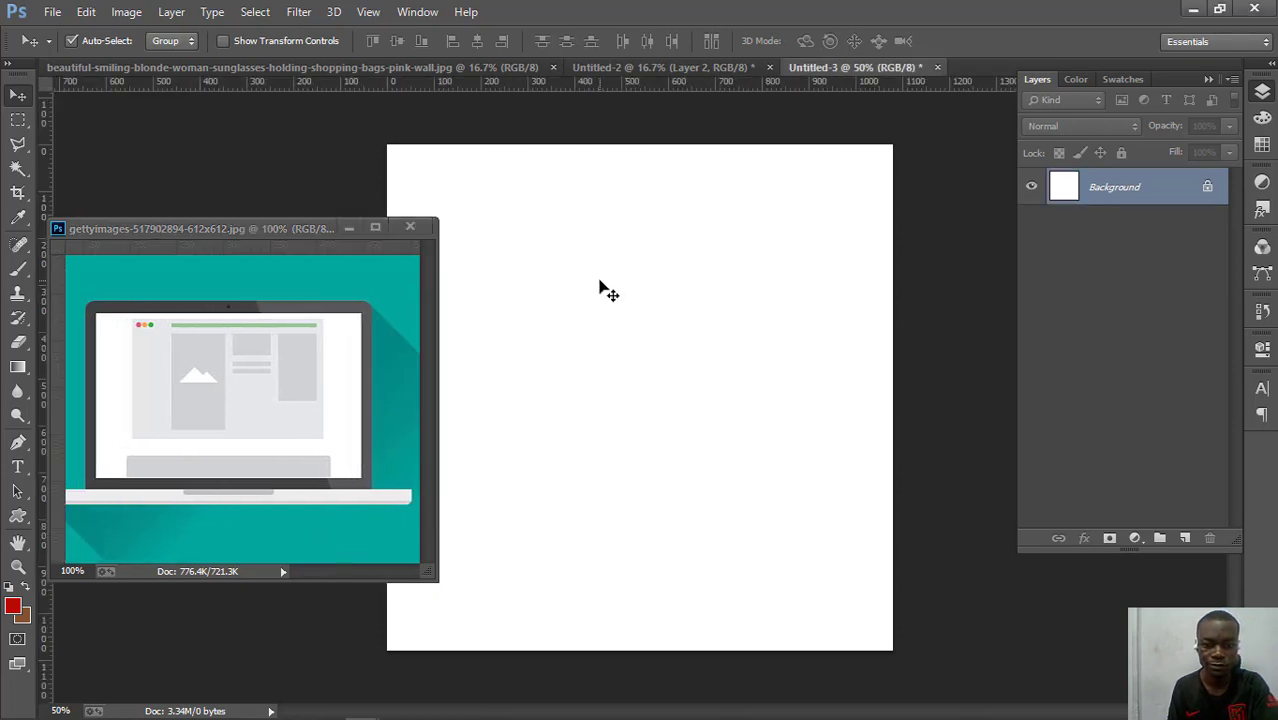
pyautogui.click(937, 68)
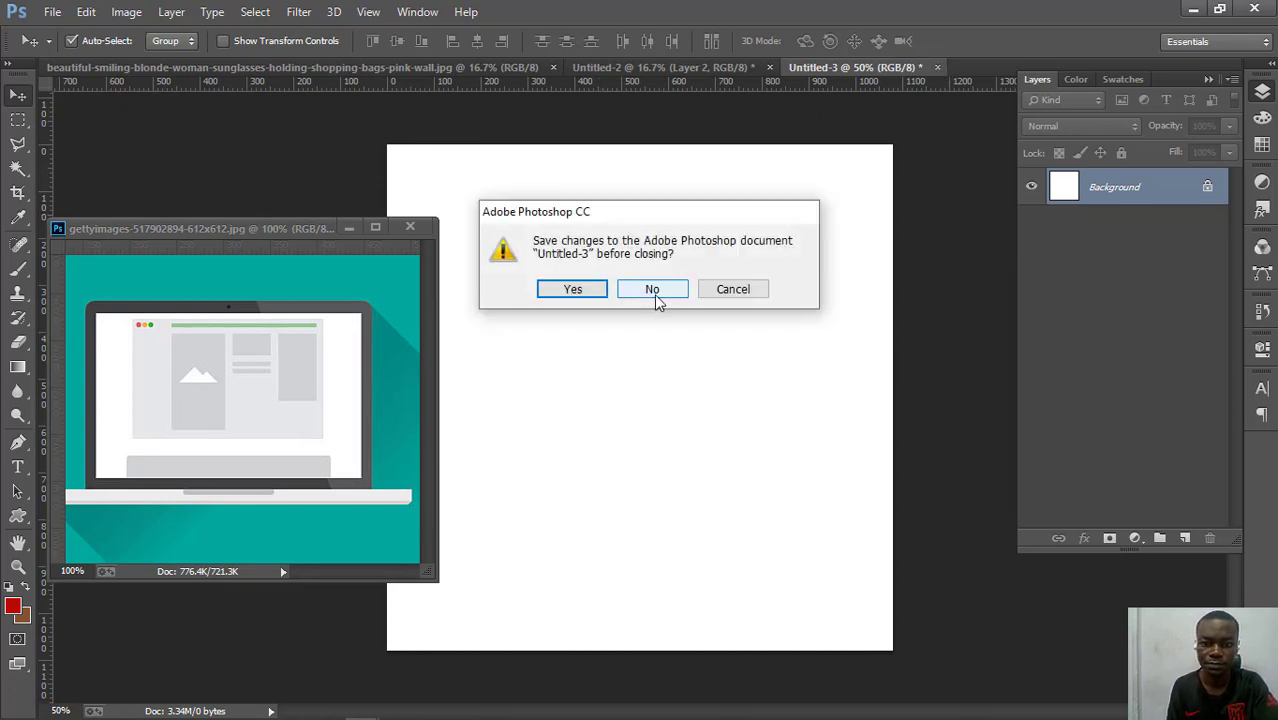
pyautogui.click(737, 292)
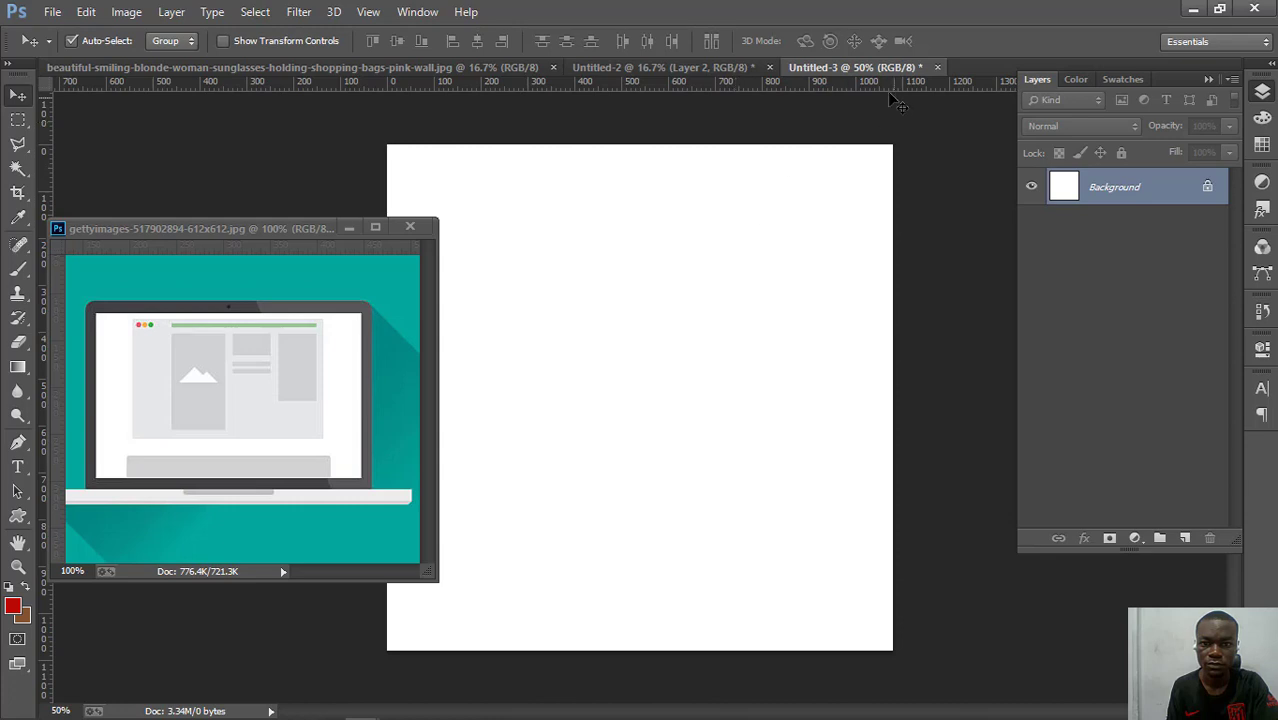
pyautogui.click(740, 68)
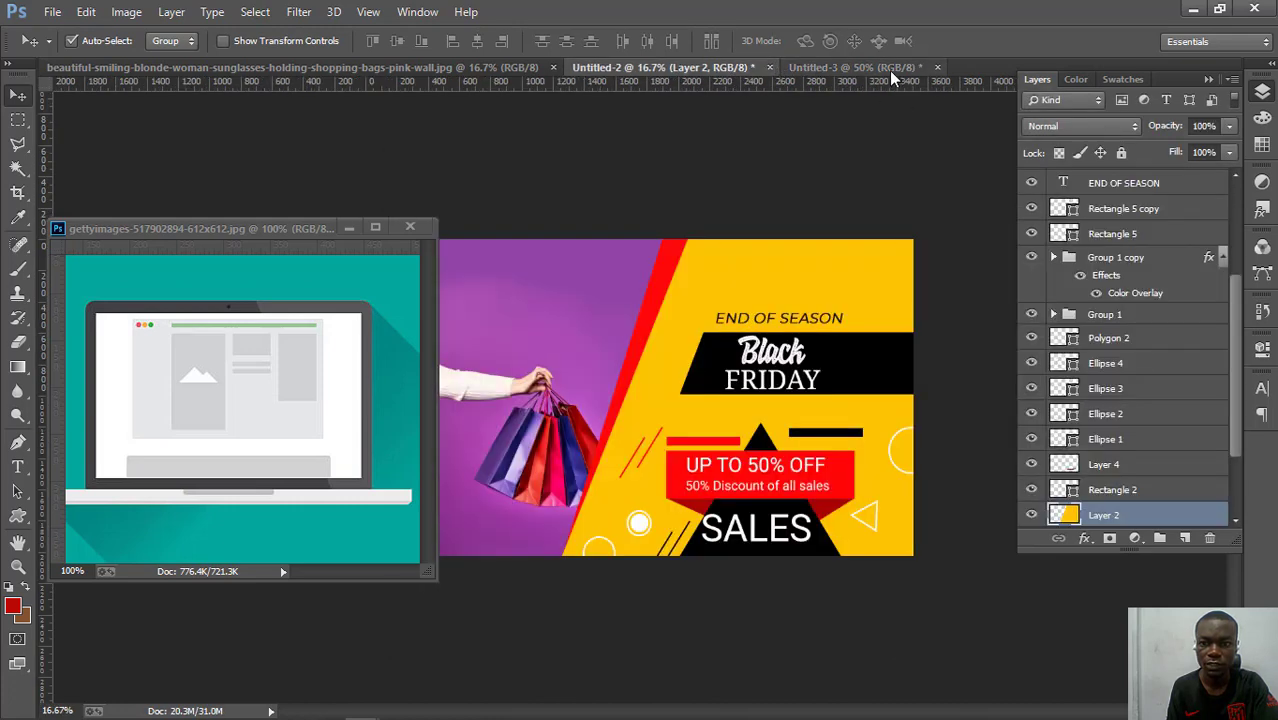
pyautogui.click(891, 70)
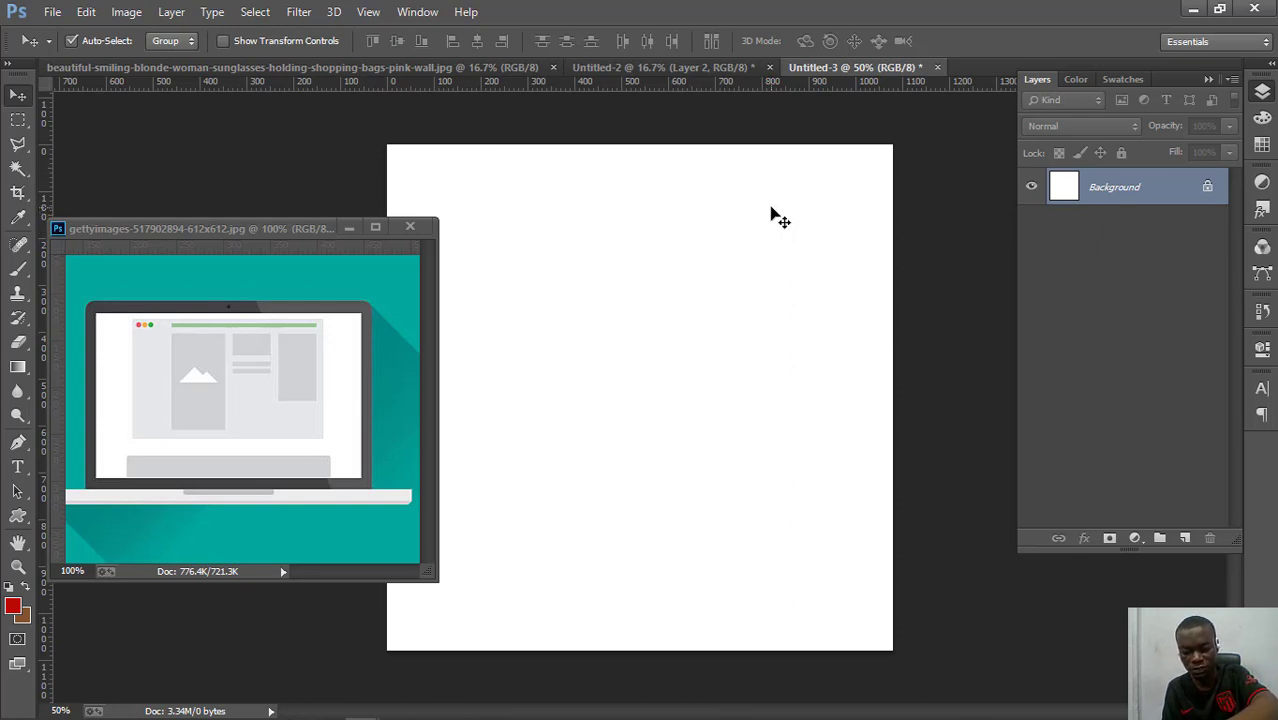
# - Create a new A4 document from the International Paper preset and dock its window with the other open documents
pyautogui.hotkey('ctrl', 'n')
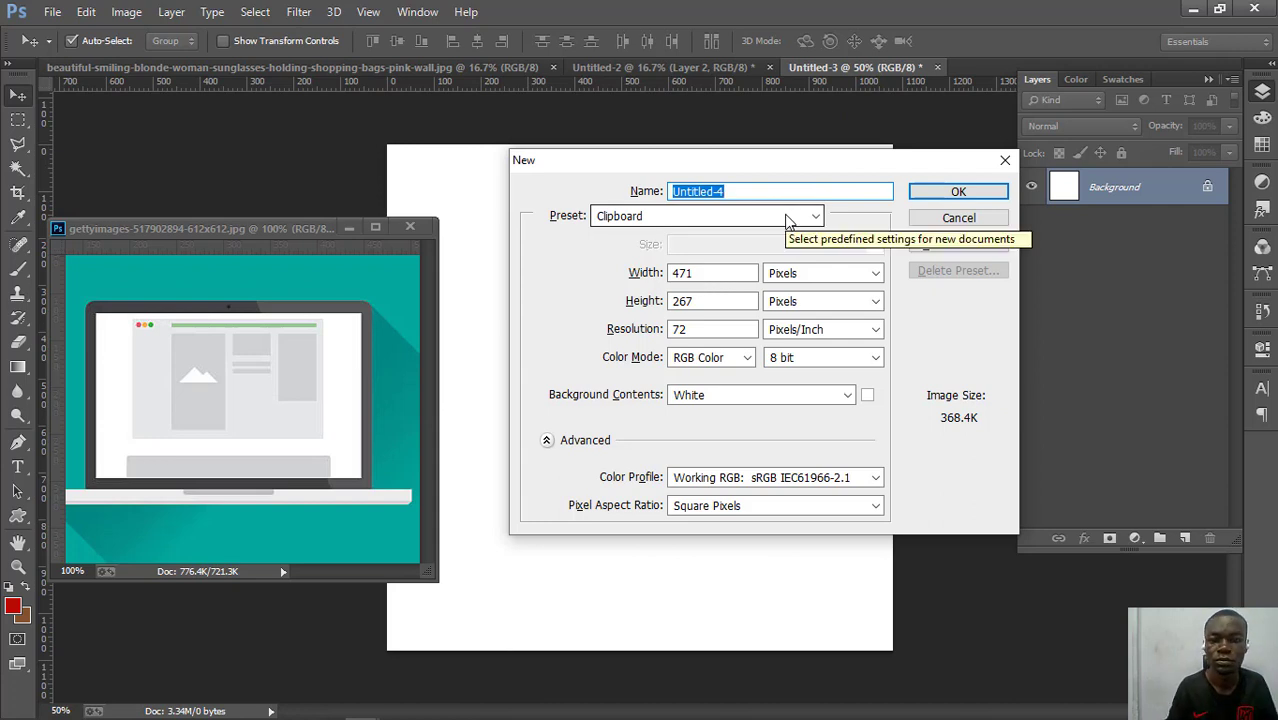
pyautogui.click(728, 218)
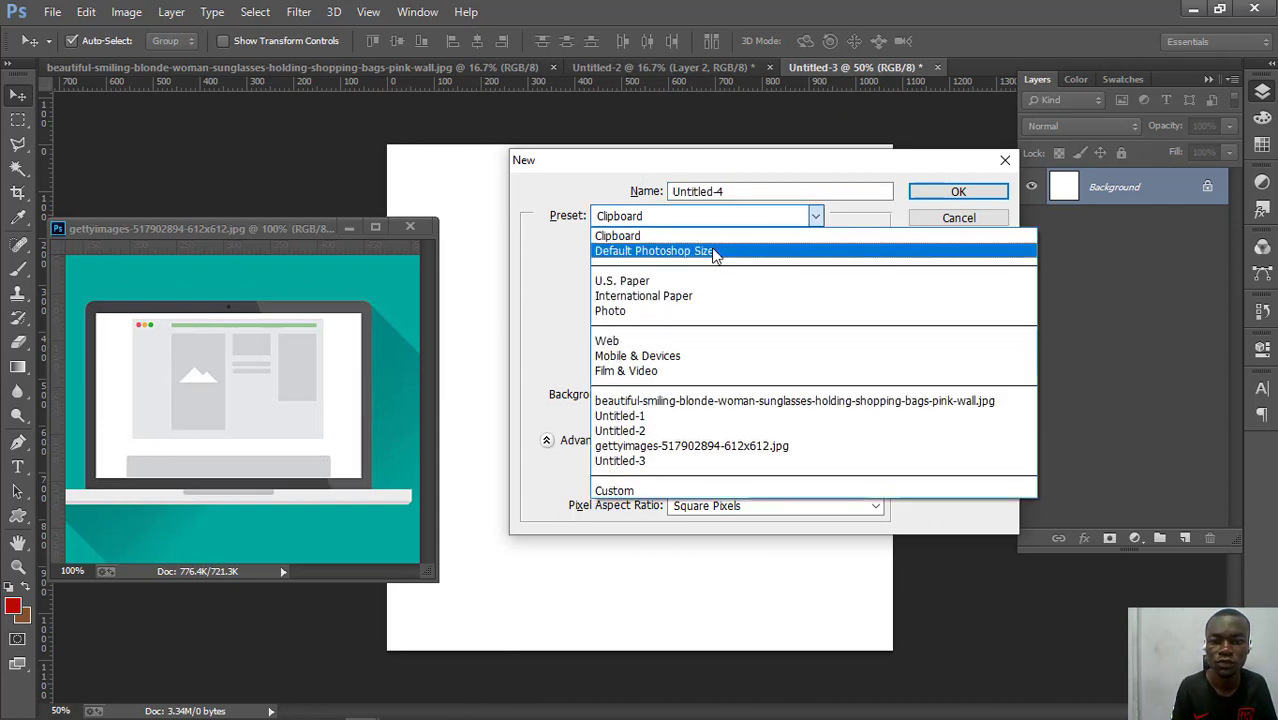
pyautogui.click(700, 297)
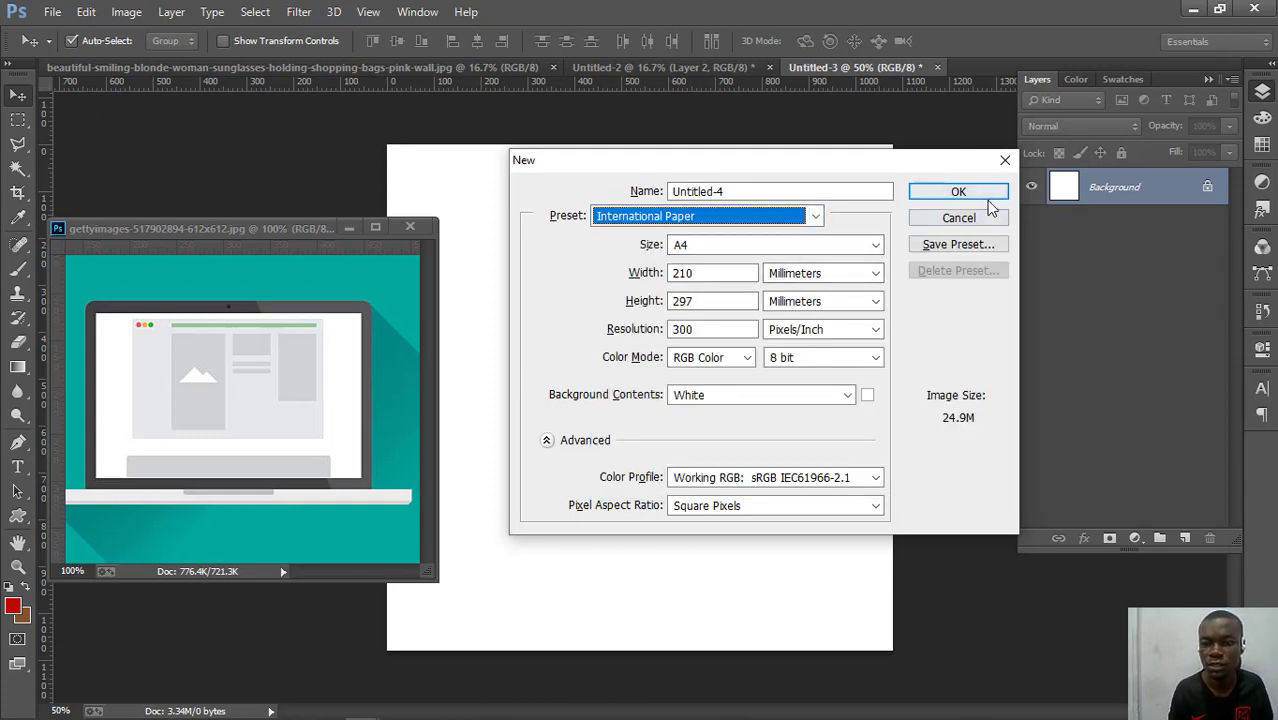
pyautogui.click(958, 191)
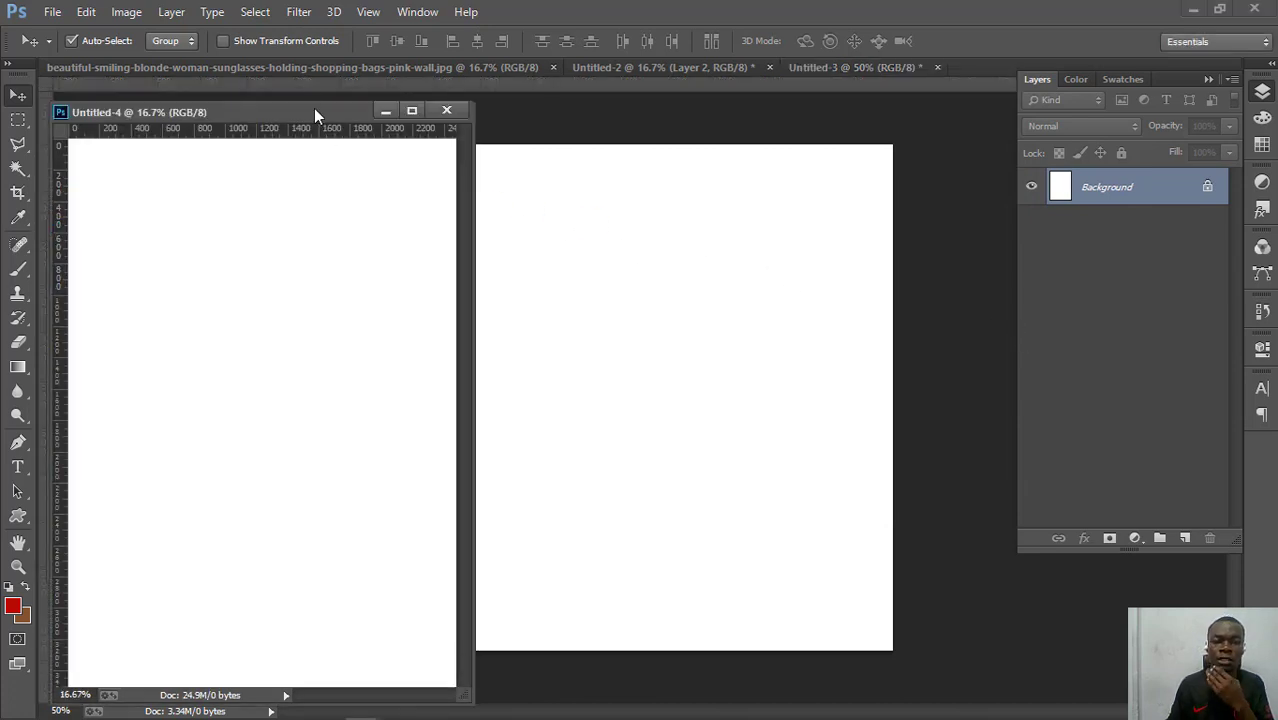
pyautogui.moveTo(314, 110); pyautogui.dragTo(785, 57)
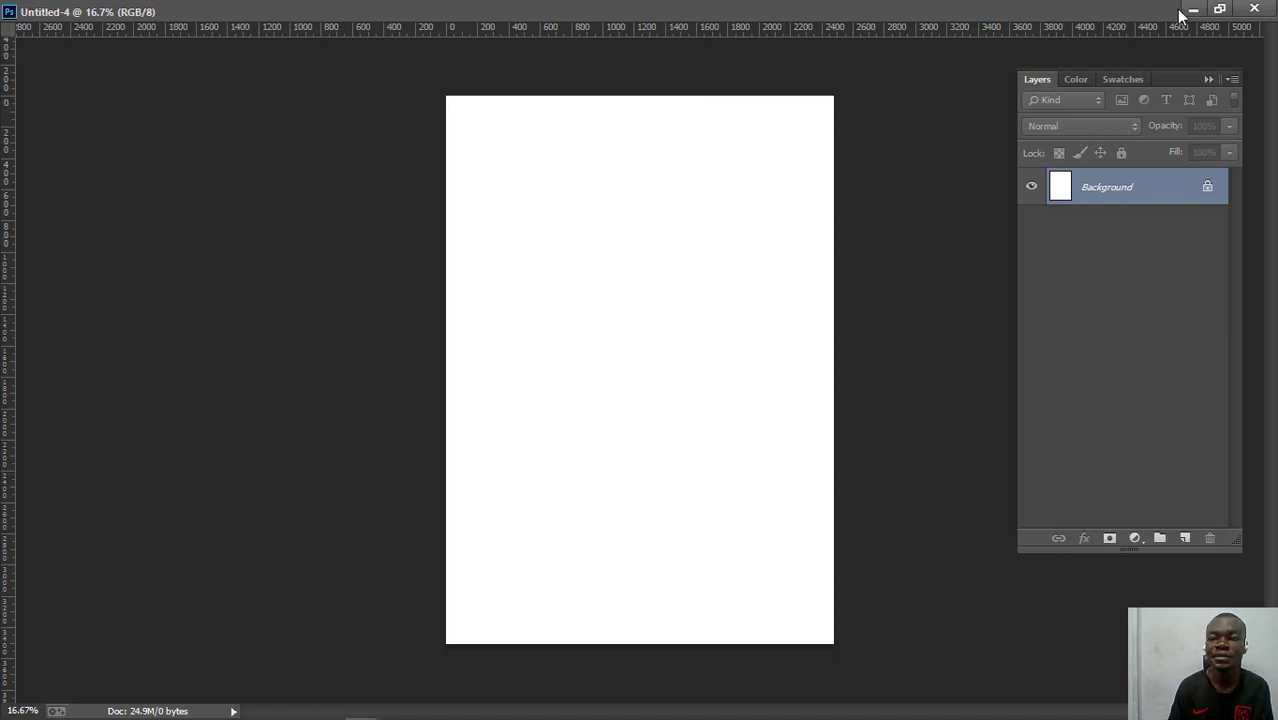
pyautogui.click(1219, 9)
pyautogui.moveTo(757, 62)
pyautogui.mouseDown()
pyautogui.moveTo(756, 100)
pyautogui.moveTo(759, 80)
pyautogui.mouseUp()
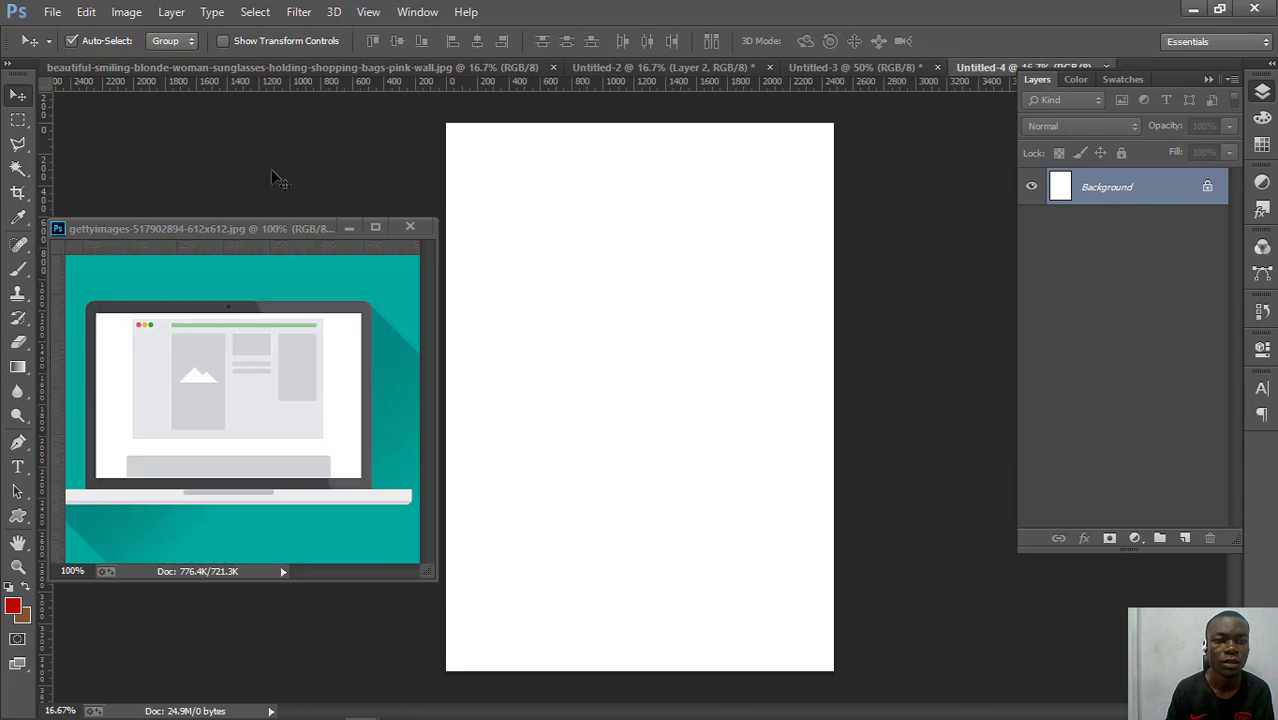
# - Rotate the blank A4 canvas to landscape orientation
pyautogui.click(126, 12)
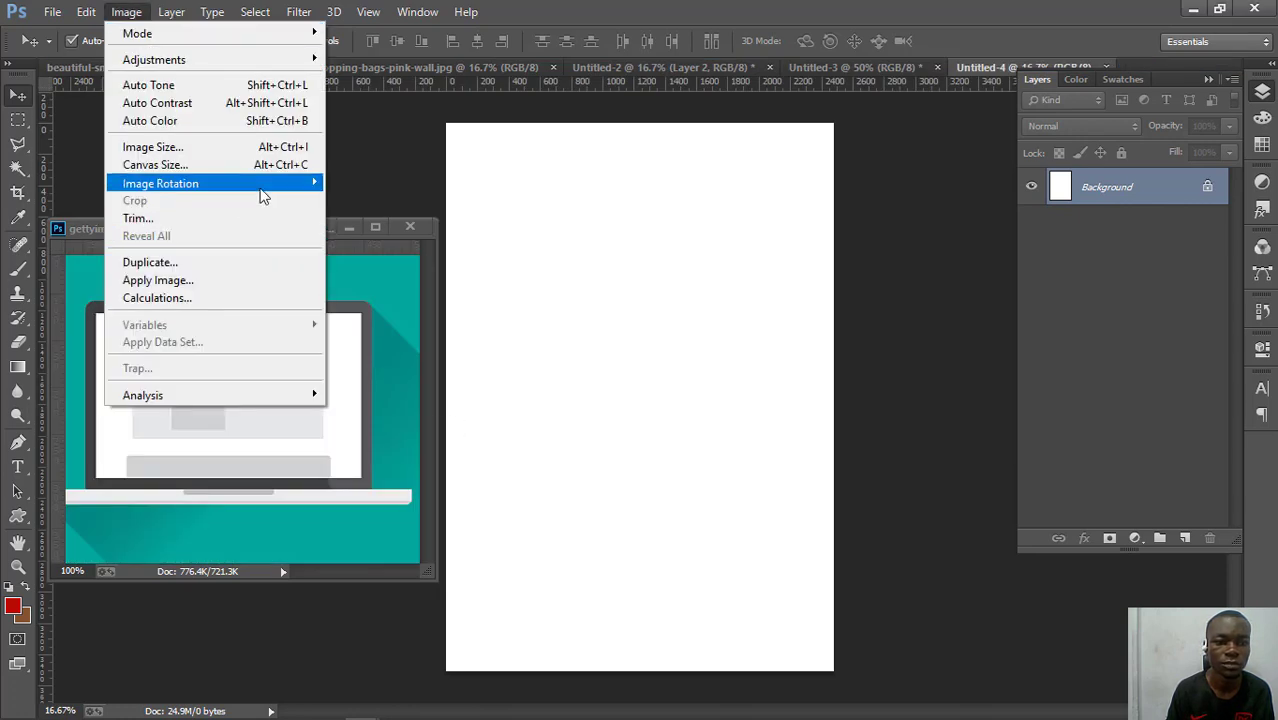
pyautogui.moveTo(262, 184)
pyautogui.click(393, 218)
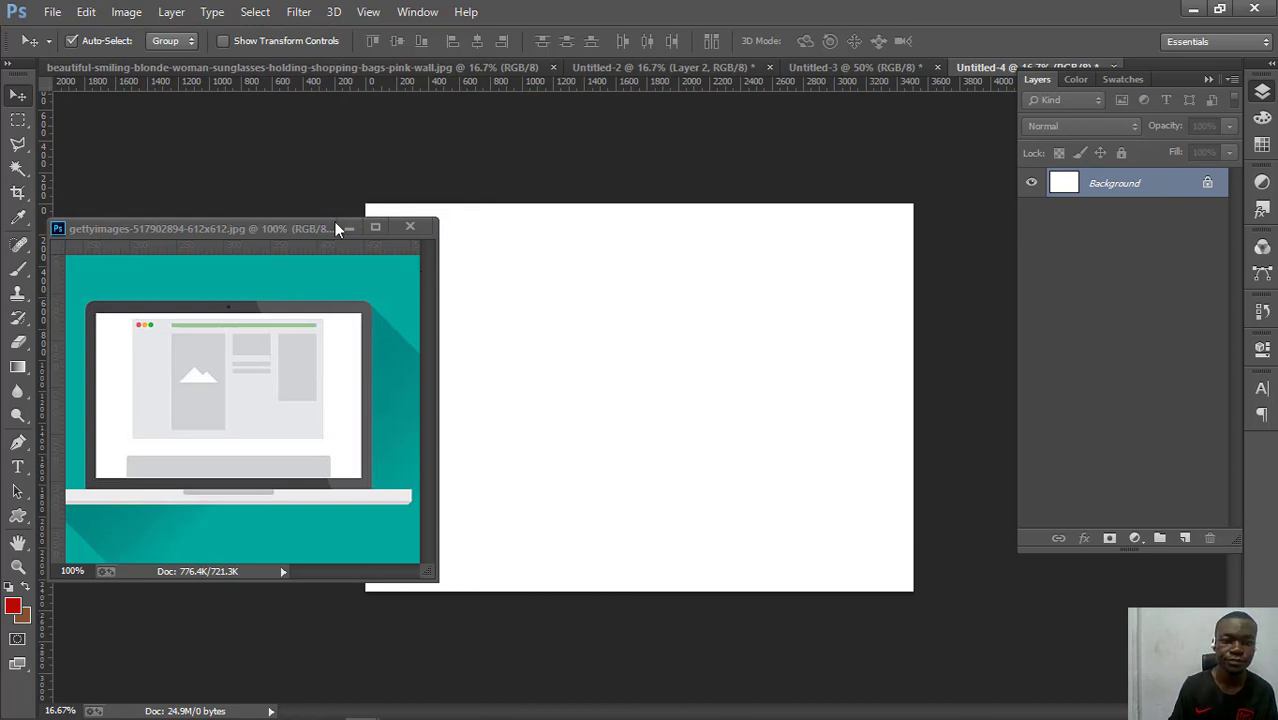
# - Move the floating laptop image window so that it uncovers most of the landscape canvas
pyautogui.moveTo(336, 229); pyautogui.dragTo(253, 204)
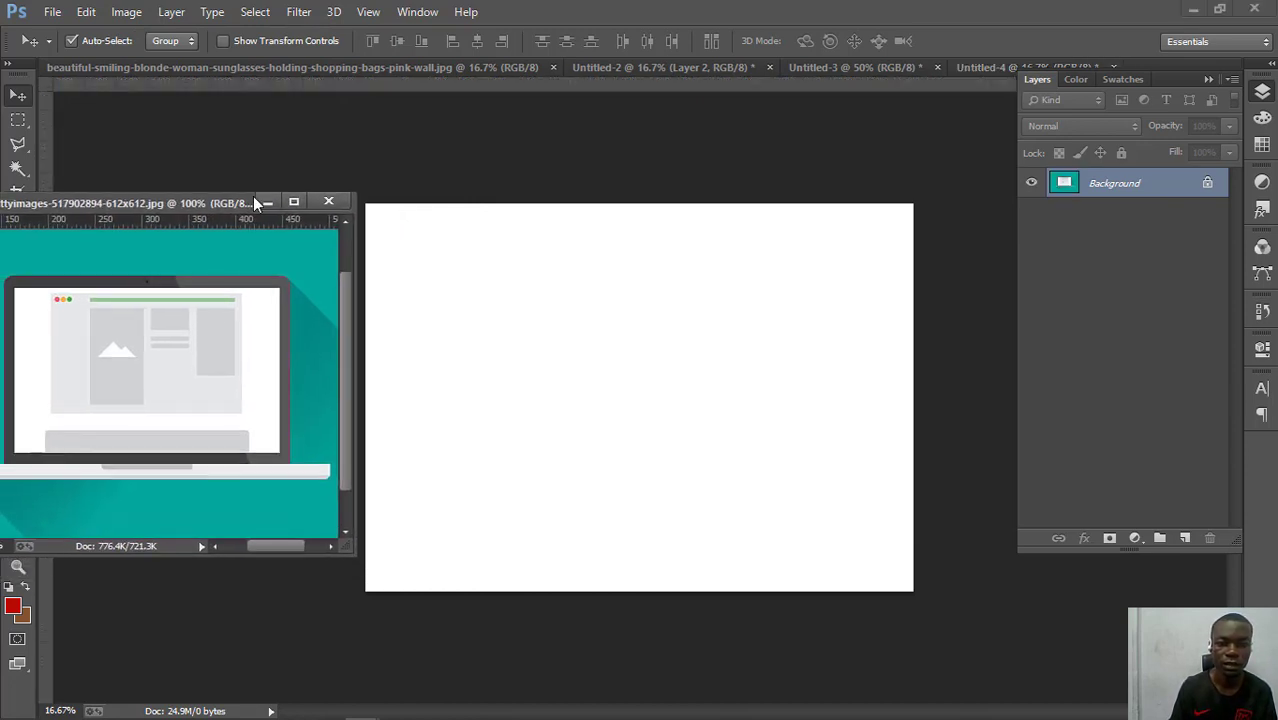
pyautogui.click(585, 379)
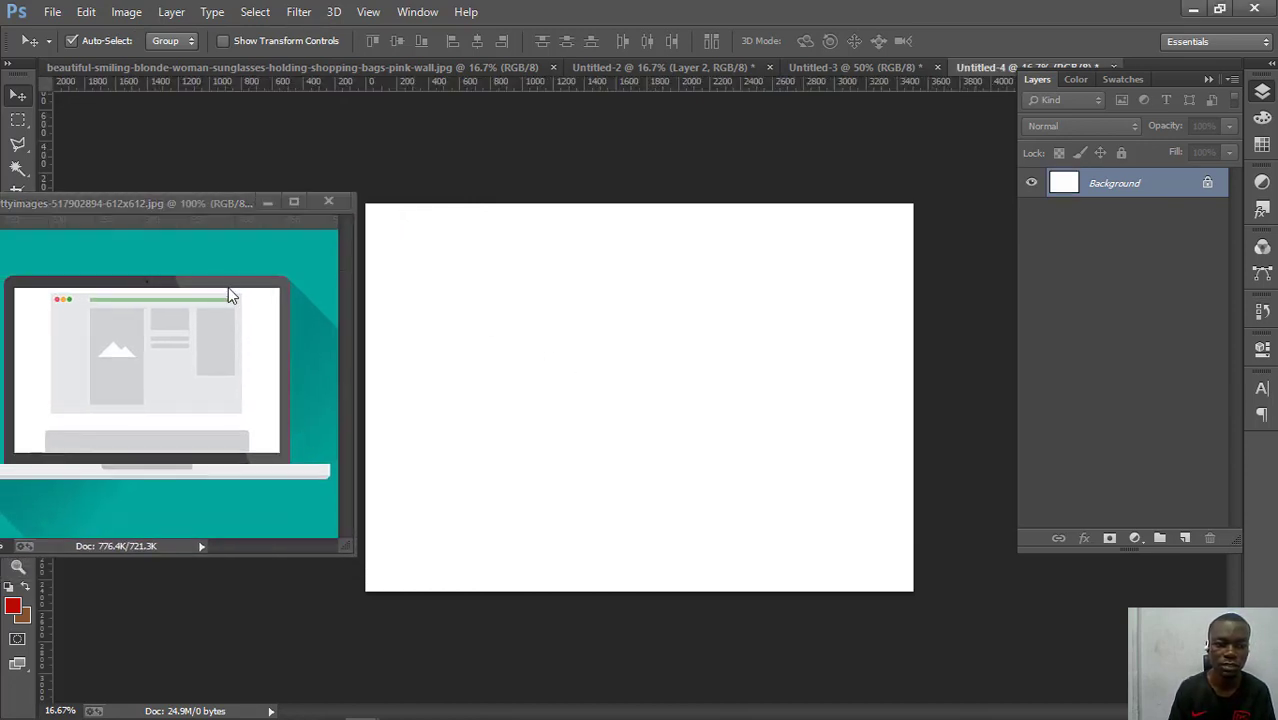
pyautogui.moveTo(221, 211); pyautogui.dragTo(244, 129)
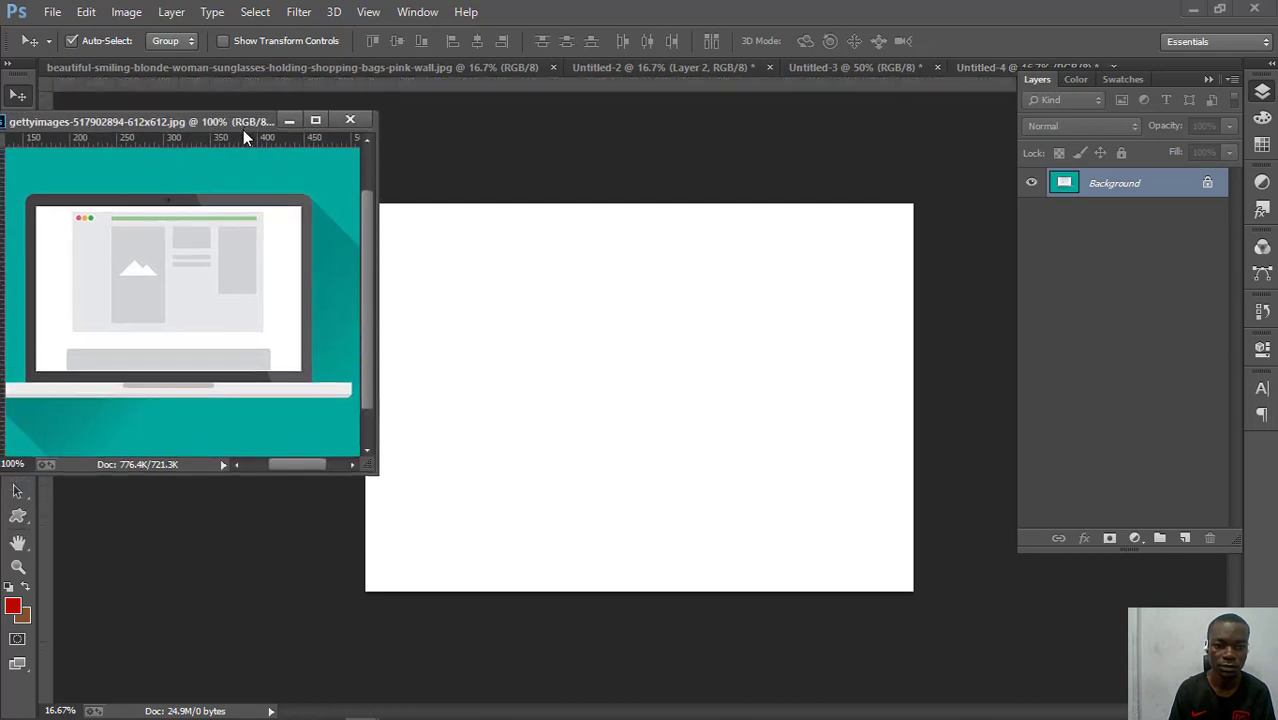
# - Draw a red rectangle about 1920 by 1283 px on the middle of the A4 canvas with the Rectangle tool
pyautogui.click(17, 514)
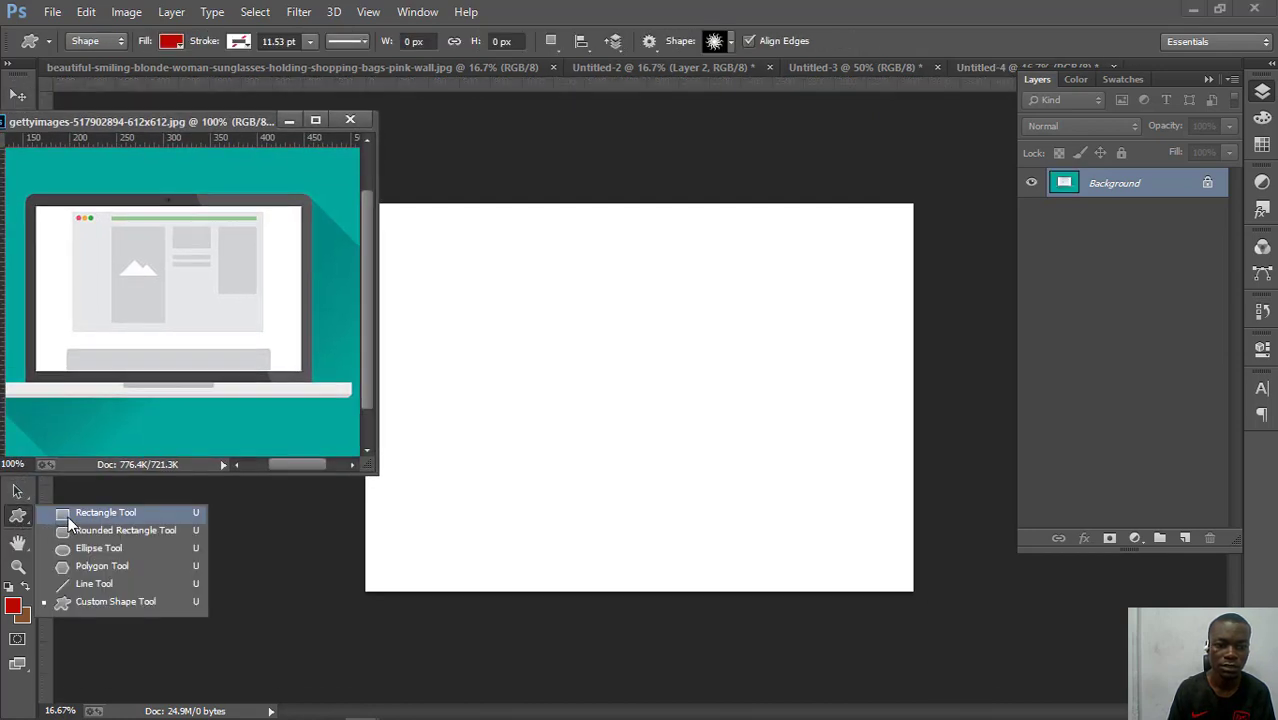
pyautogui.click(68, 516)
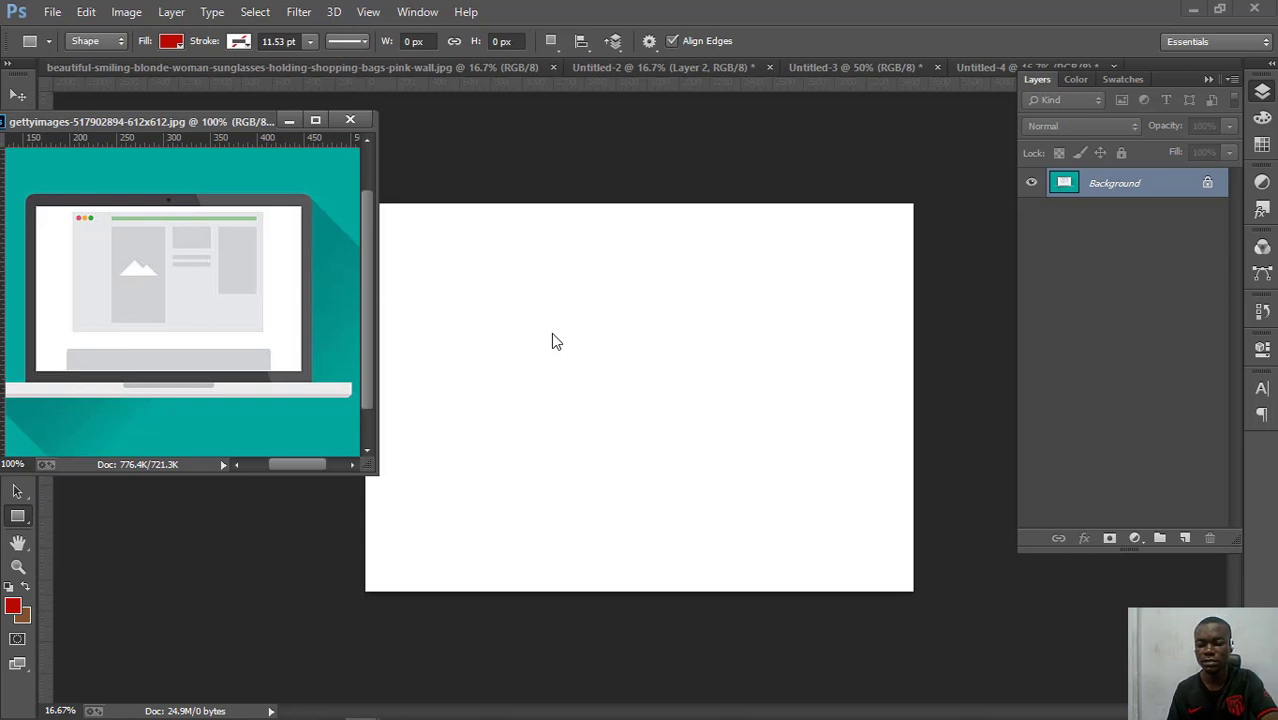
pyautogui.hotkey('ctrl', '+')
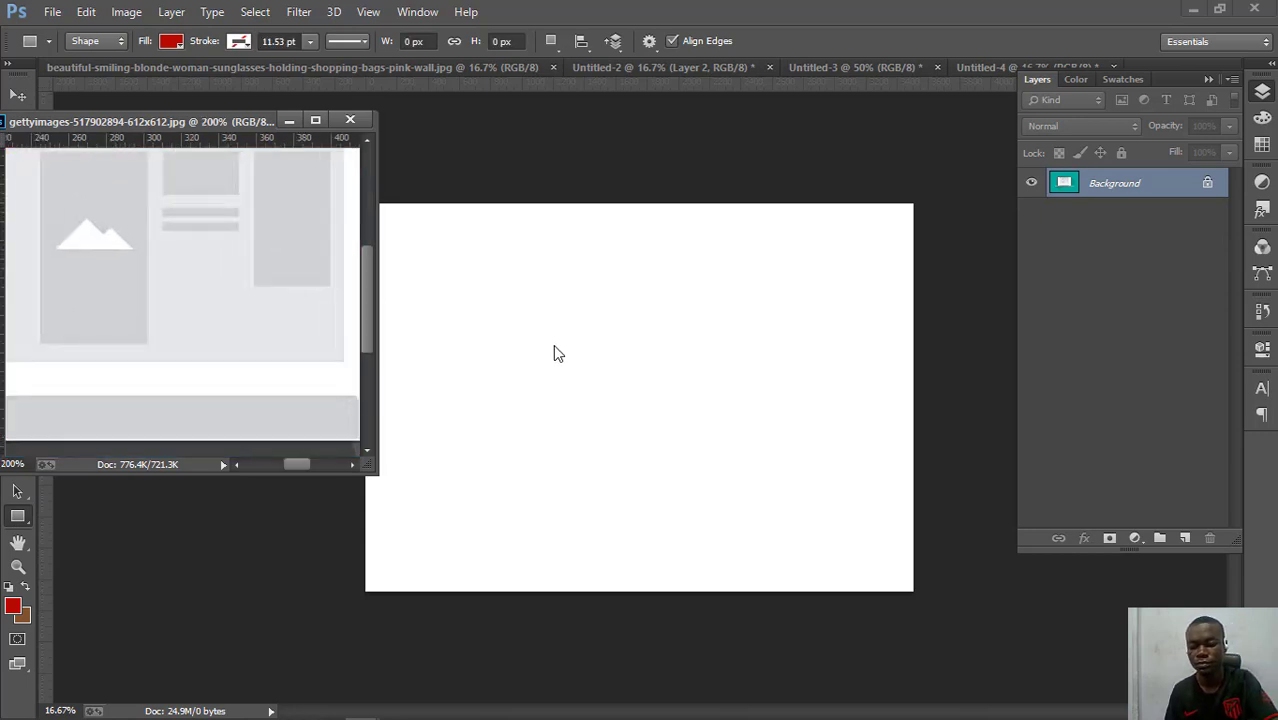
pyautogui.hotkey('ctrl', '-')
pyautogui.click(553, 349)
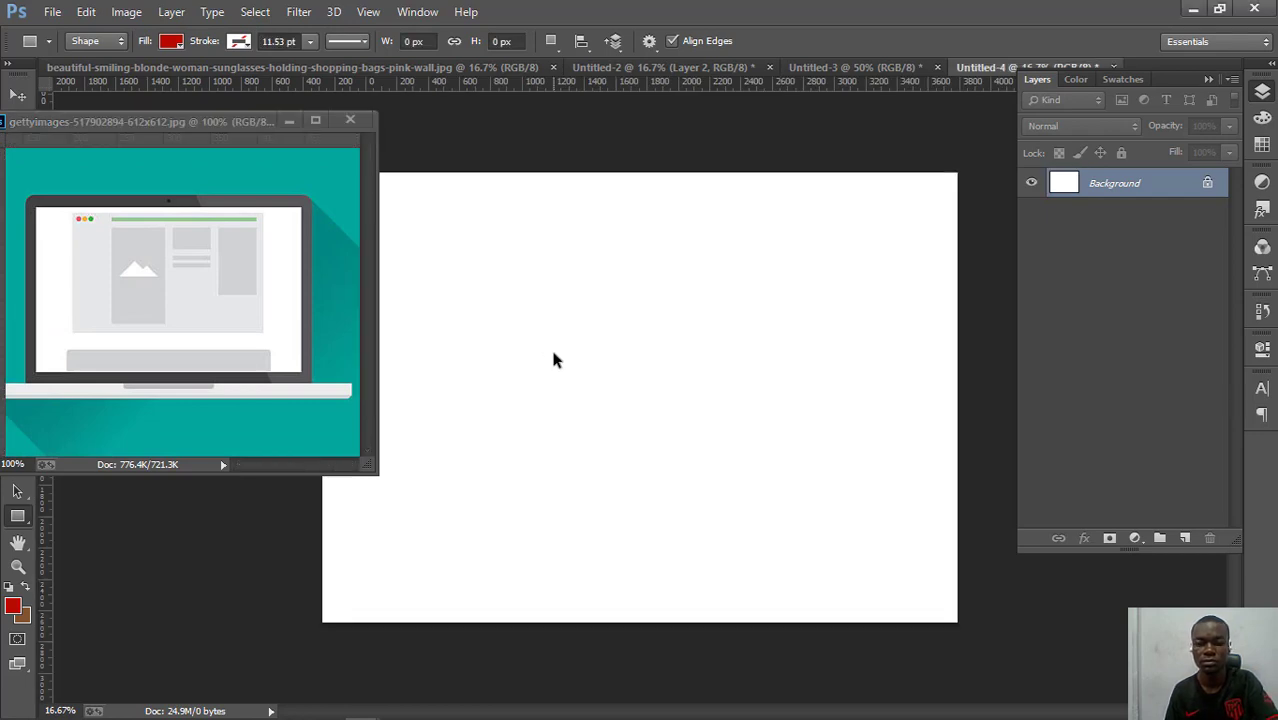
pyautogui.hotkey('ctrl', '+')
pyautogui.hotkey('ctrl', '-')
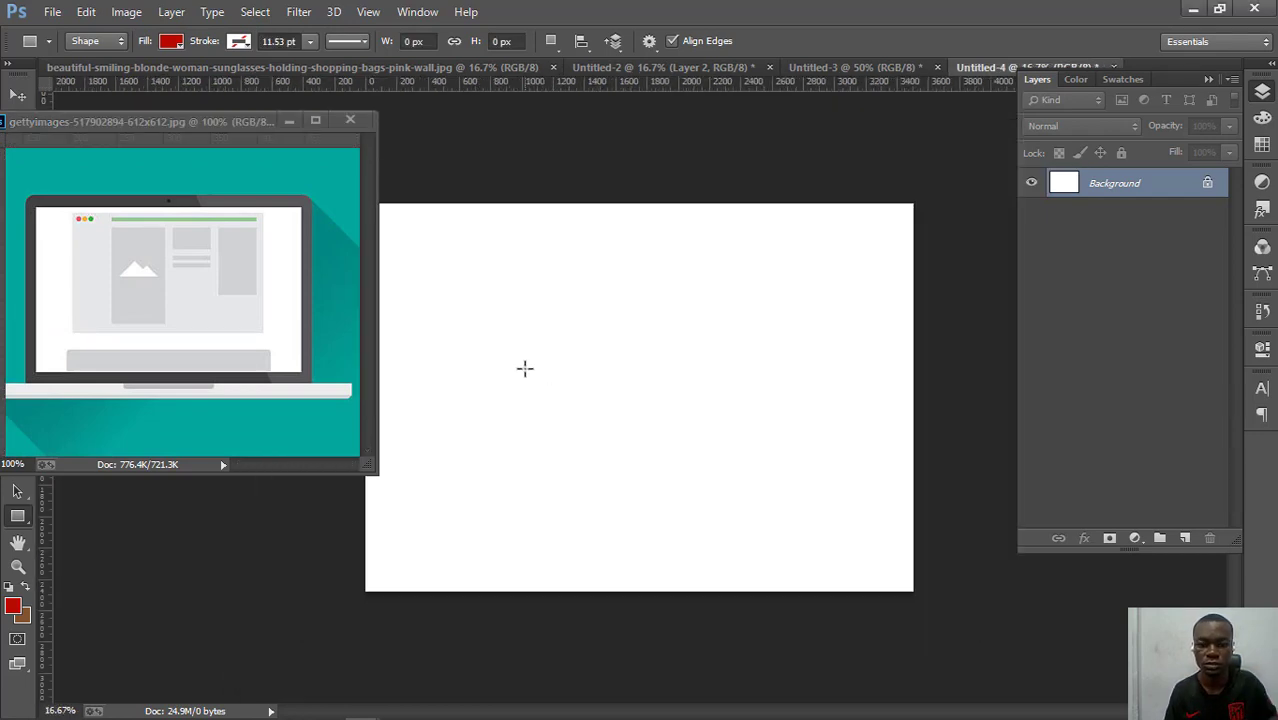
pyautogui.moveTo(520, 323); pyautogui.dragTo(820, 523)
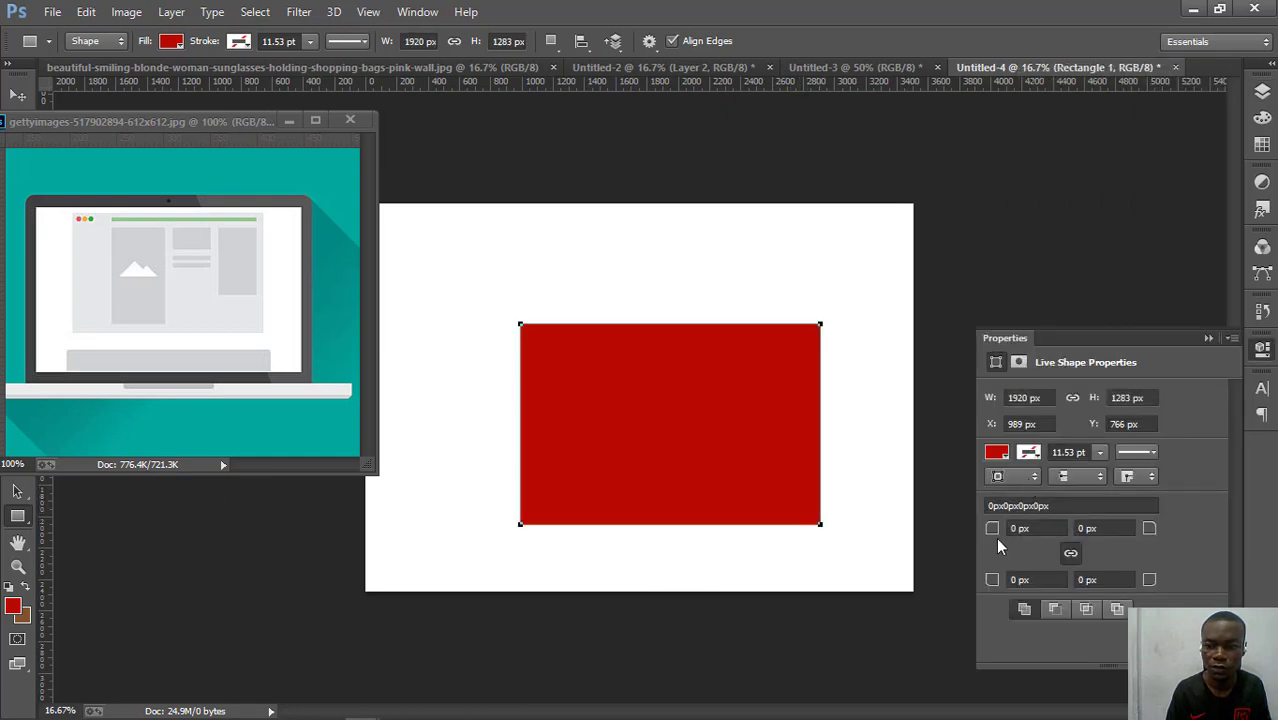
# - Round all four corners of the rectangle to 85 px and change its fill to white
pyautogui.moveTo(994, 536)
pyautogui.mouseDown()
pyautogui.moveTo(1050, 566)
pyautogui.moveTo(980, 540)
pyautogui.mouseUp()
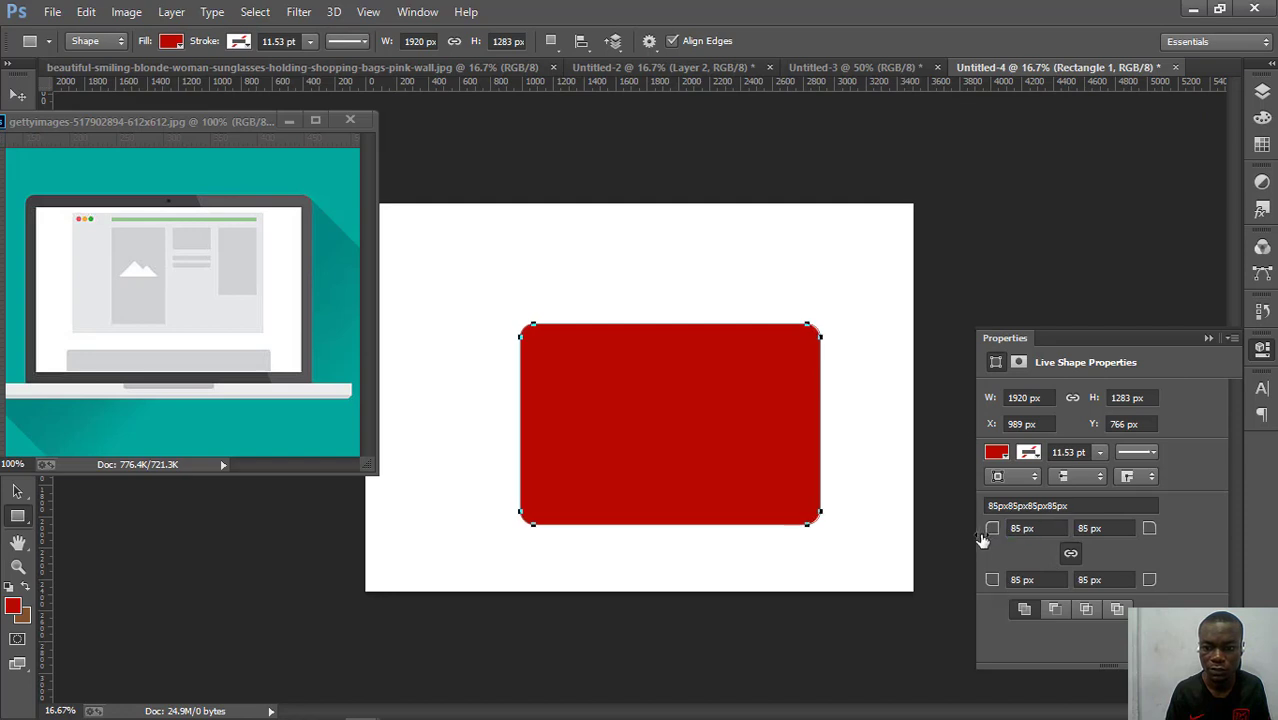
pyautogui.hotkey('ctrl', '+')
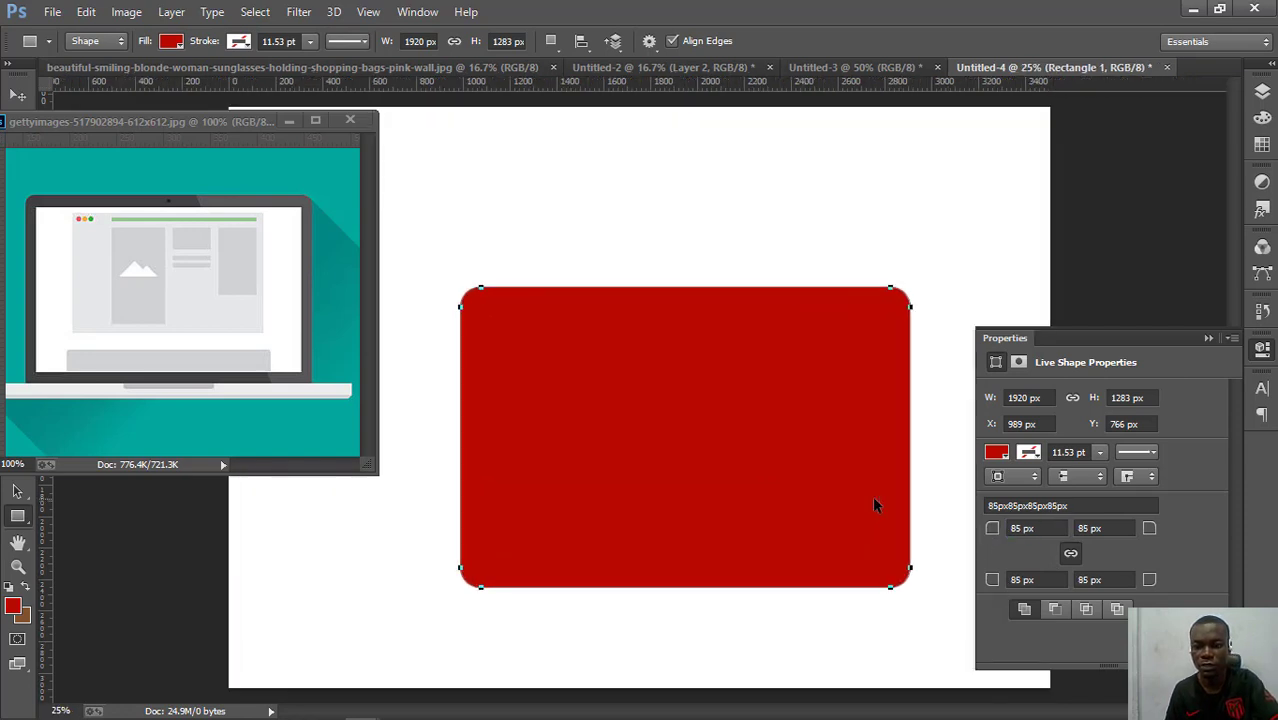
pyautogui.click(997, 452)
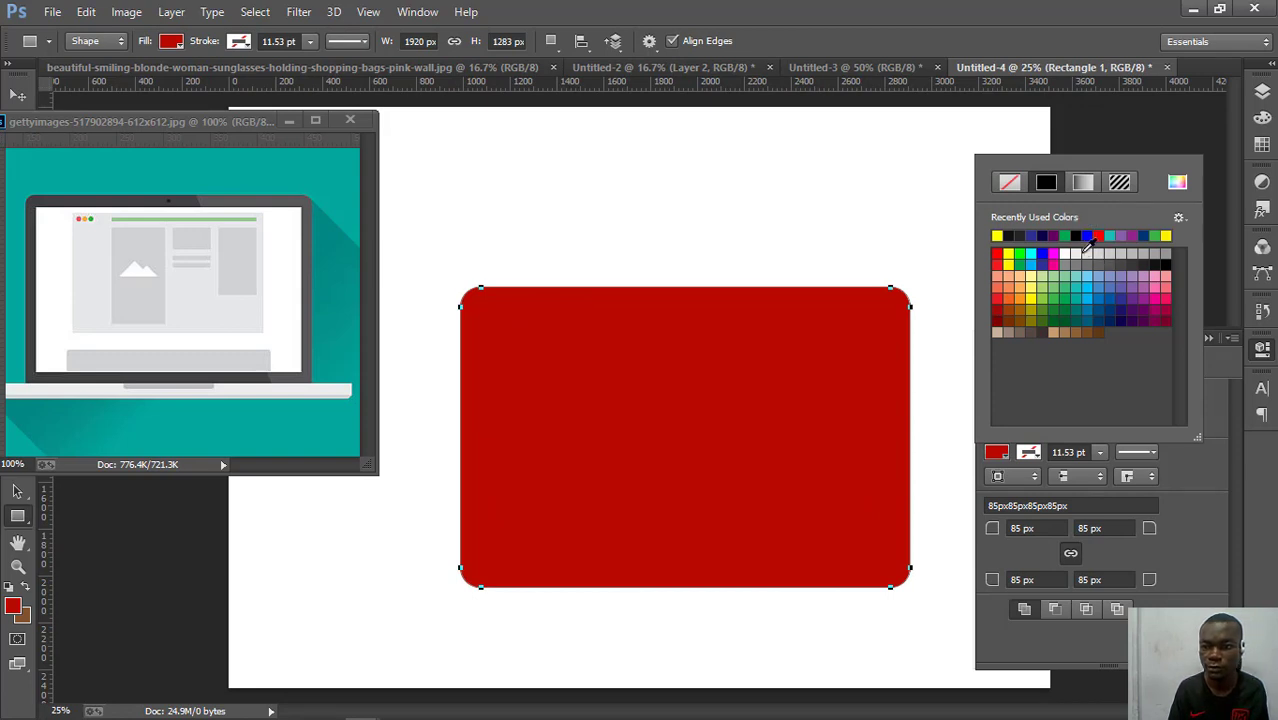
pyautogui.click(1066, 252)
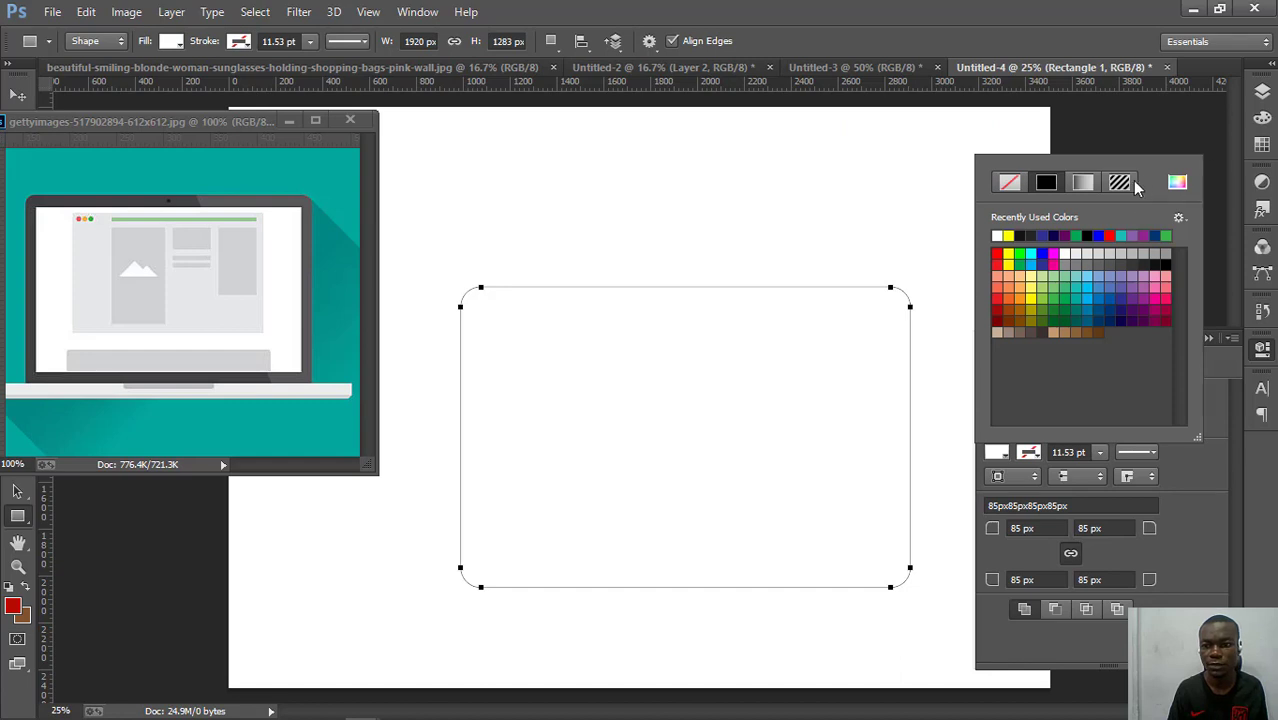
pyautogui.press('Return')
# - Delete the white rounded rectangle from the A4 document and bring the layer list back into view
pyautogui.press('v')
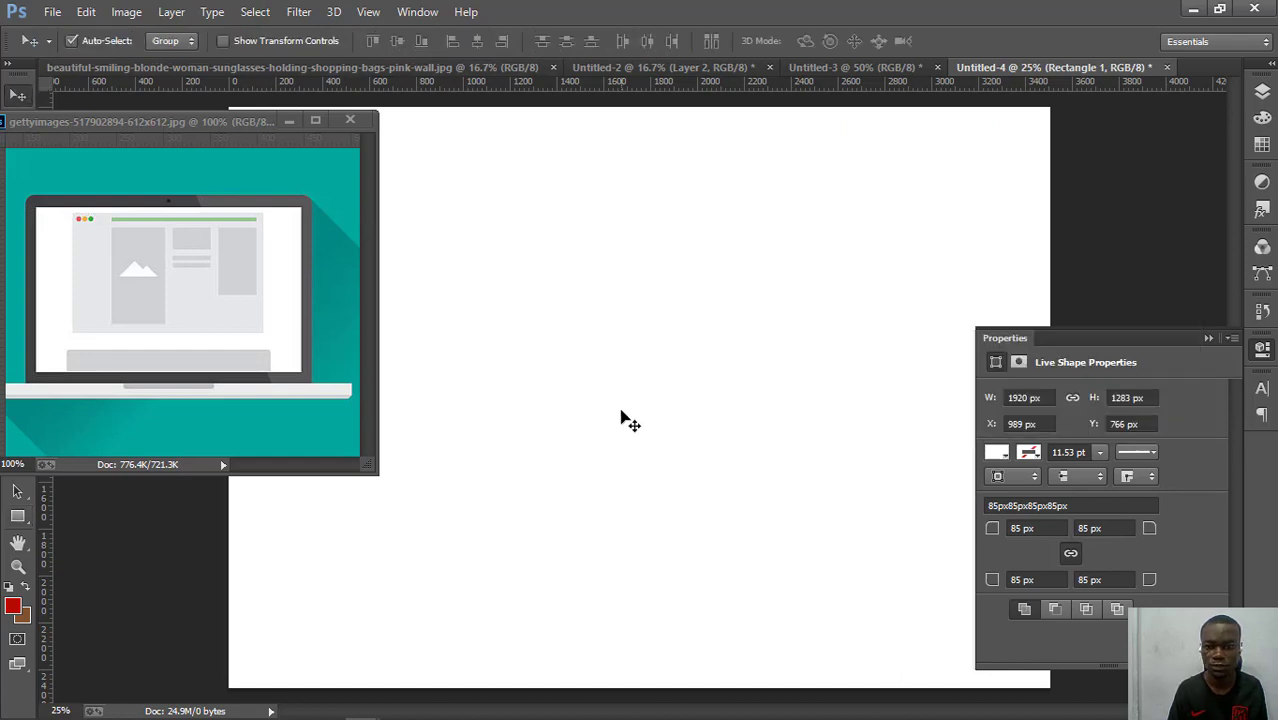
pyautogui.click(620, 418)
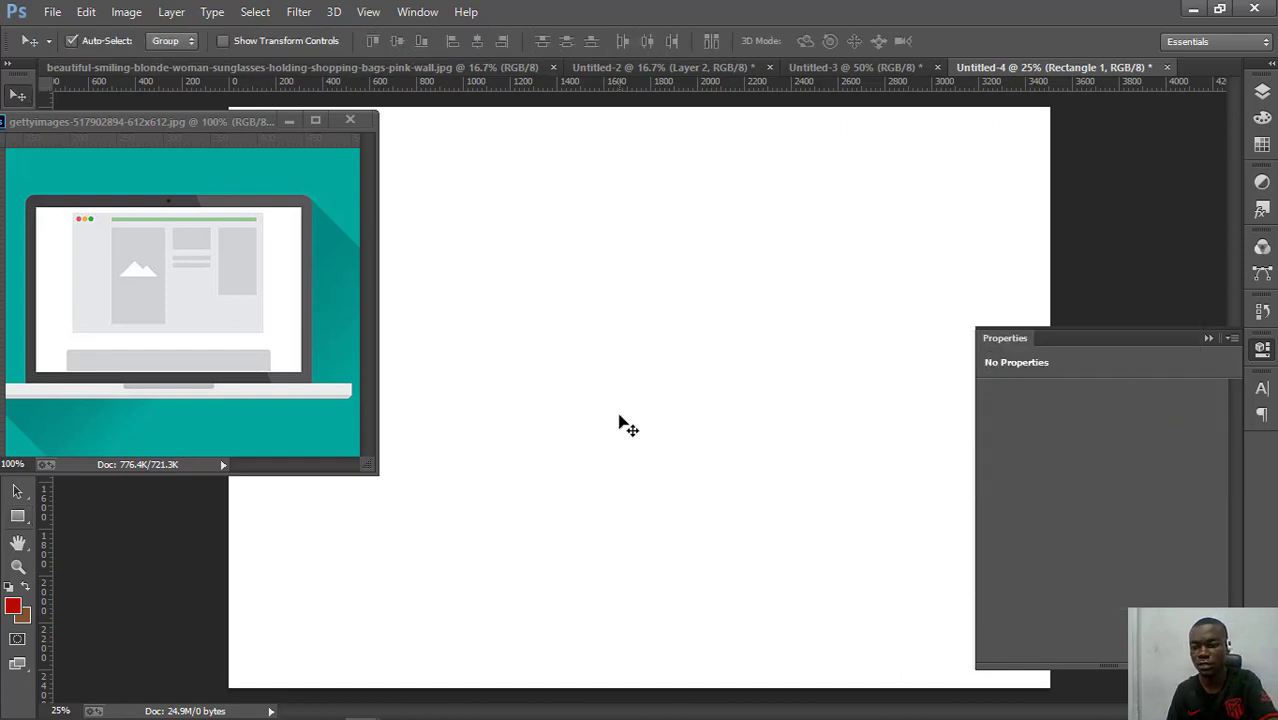
pyautogui.click(1207, 339)
pyautogui.click(1262, 91)
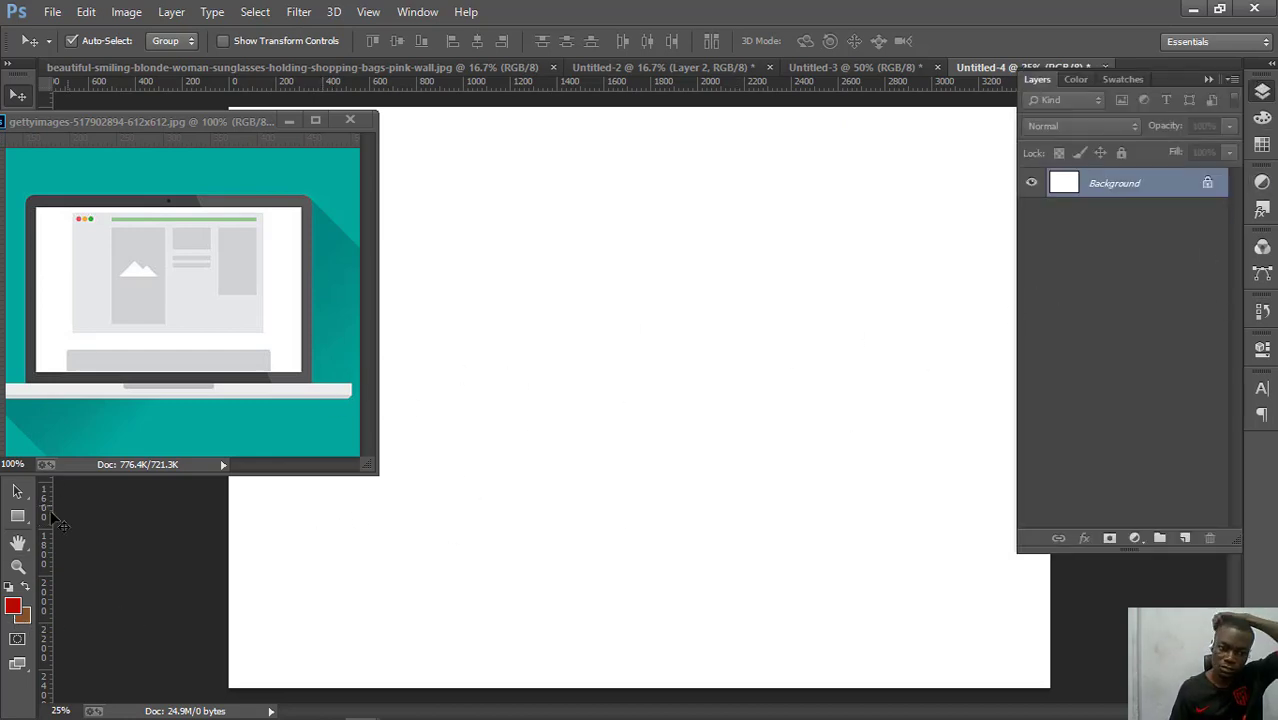
# - Sample the laptop image's teal (#02a89e) as the background color and fill the Background layer with it
pyautogui.click(25, 619)
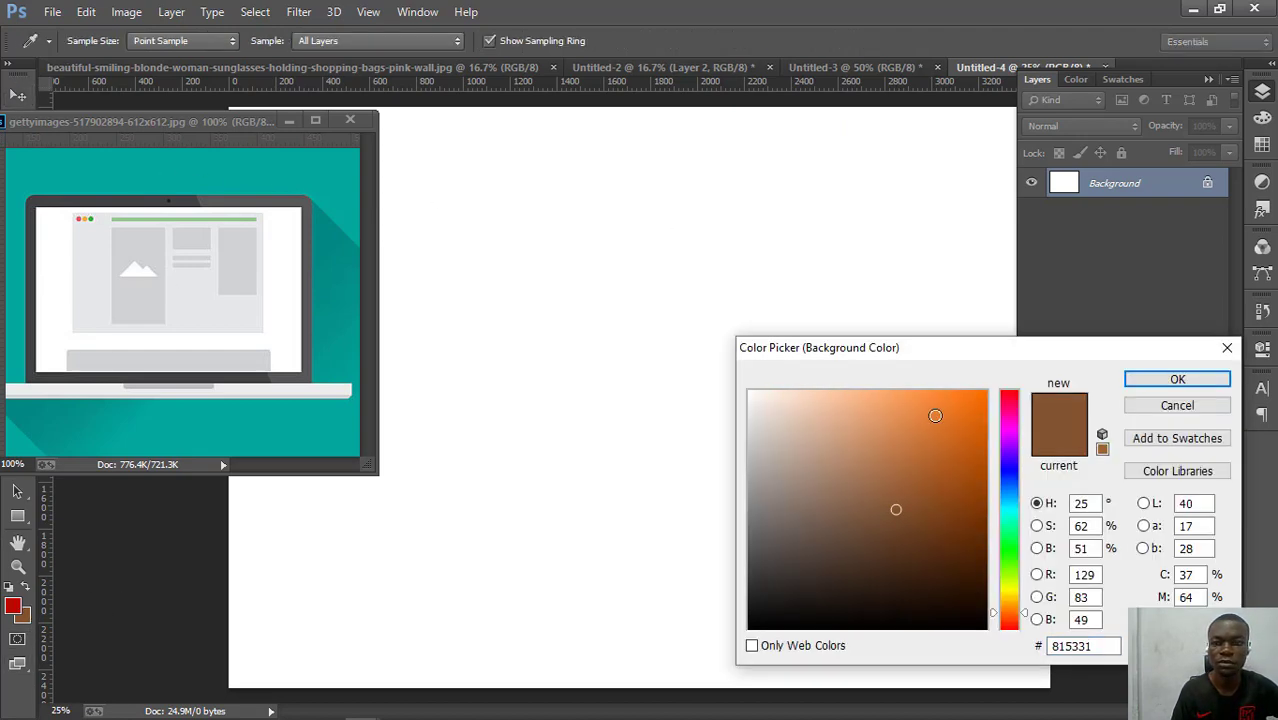
pyautogui.moveTo(1025, 356); pyautogui.dragTo(937, 350)
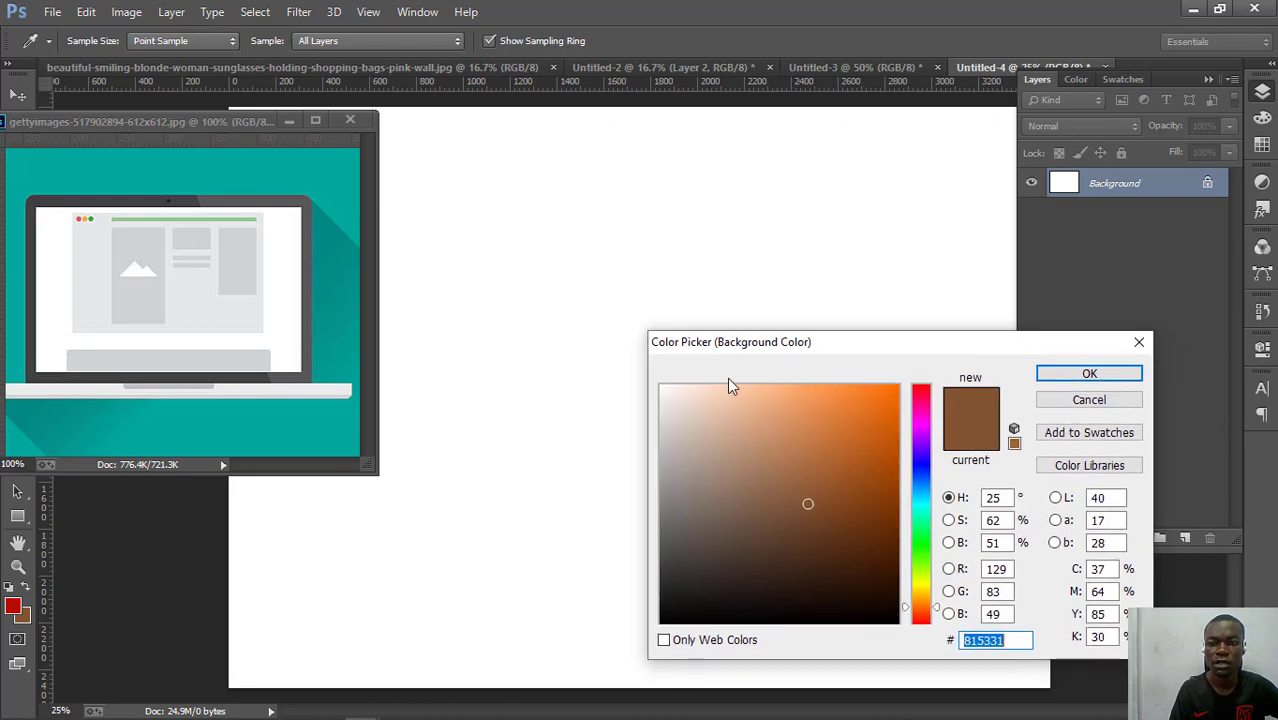
pyautogui.click(141, 165)
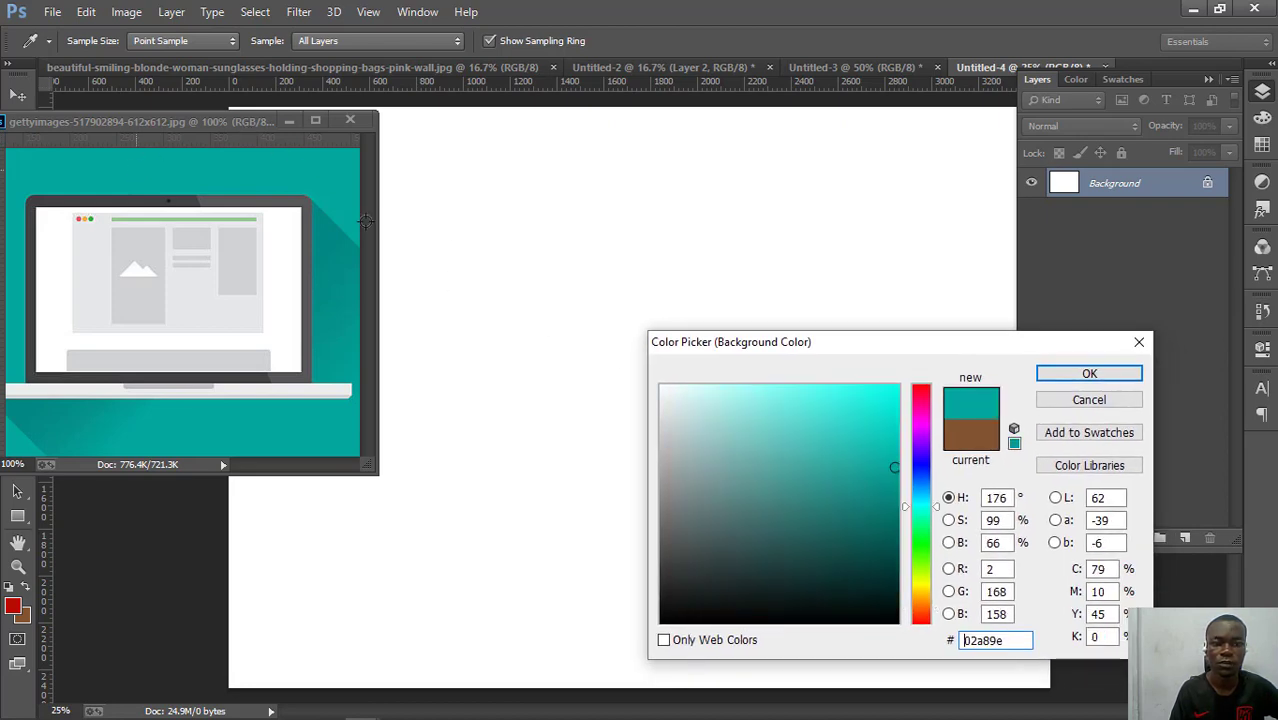
pyautogui.click(1100, 375)
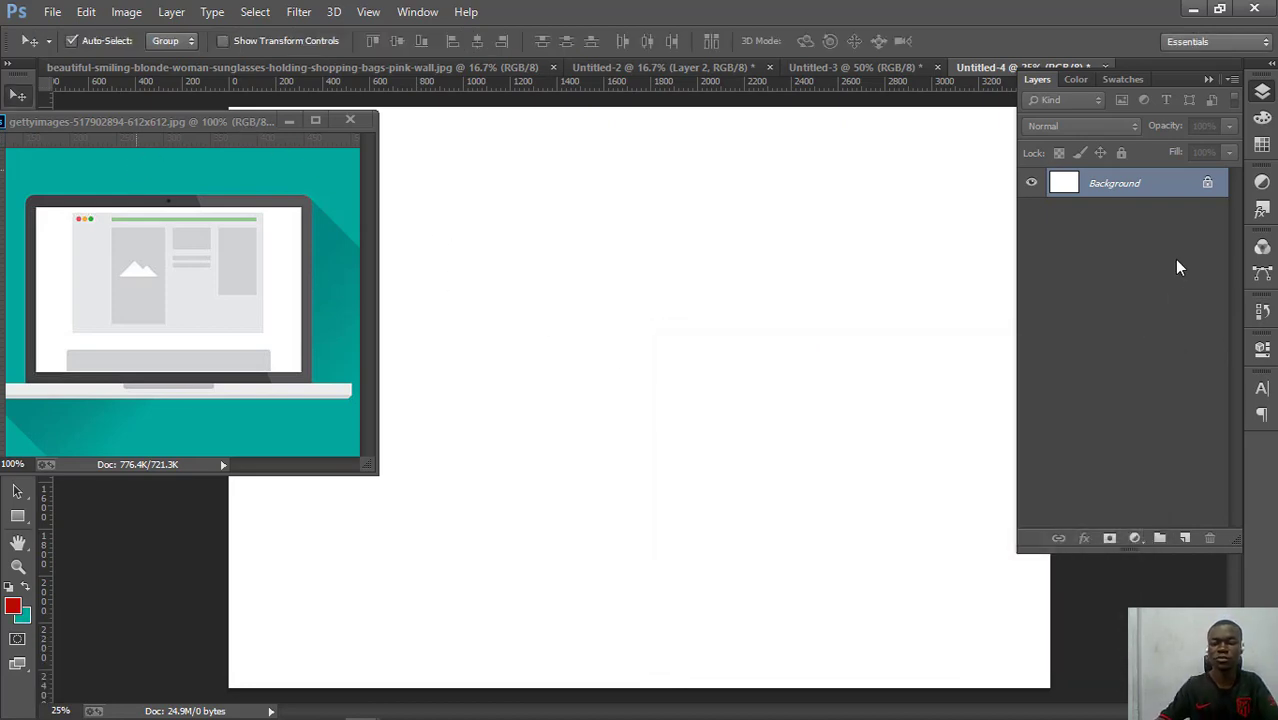
pyautogui.hotkey('ctrl', 'BackSpace')
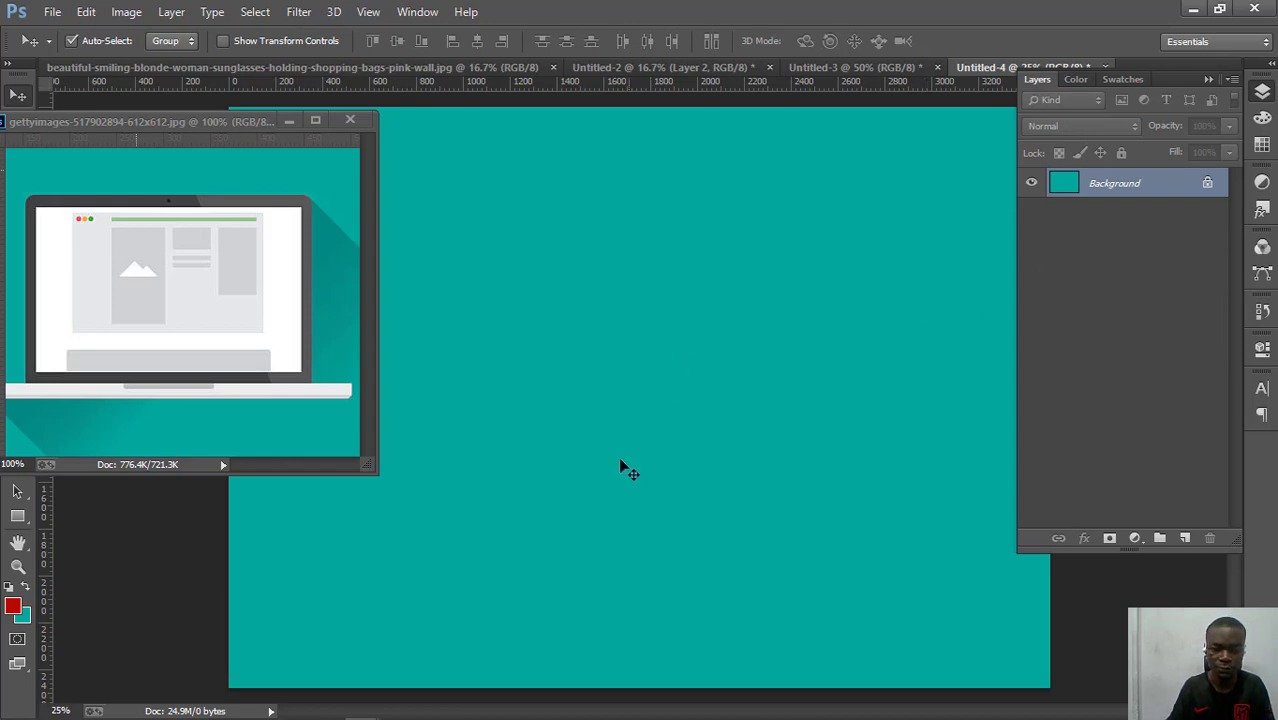
# - Draw a rectangle about 1800 by 1199 px on the teal canvas for the laptop screen and fill it white
pyautogui.press('u')
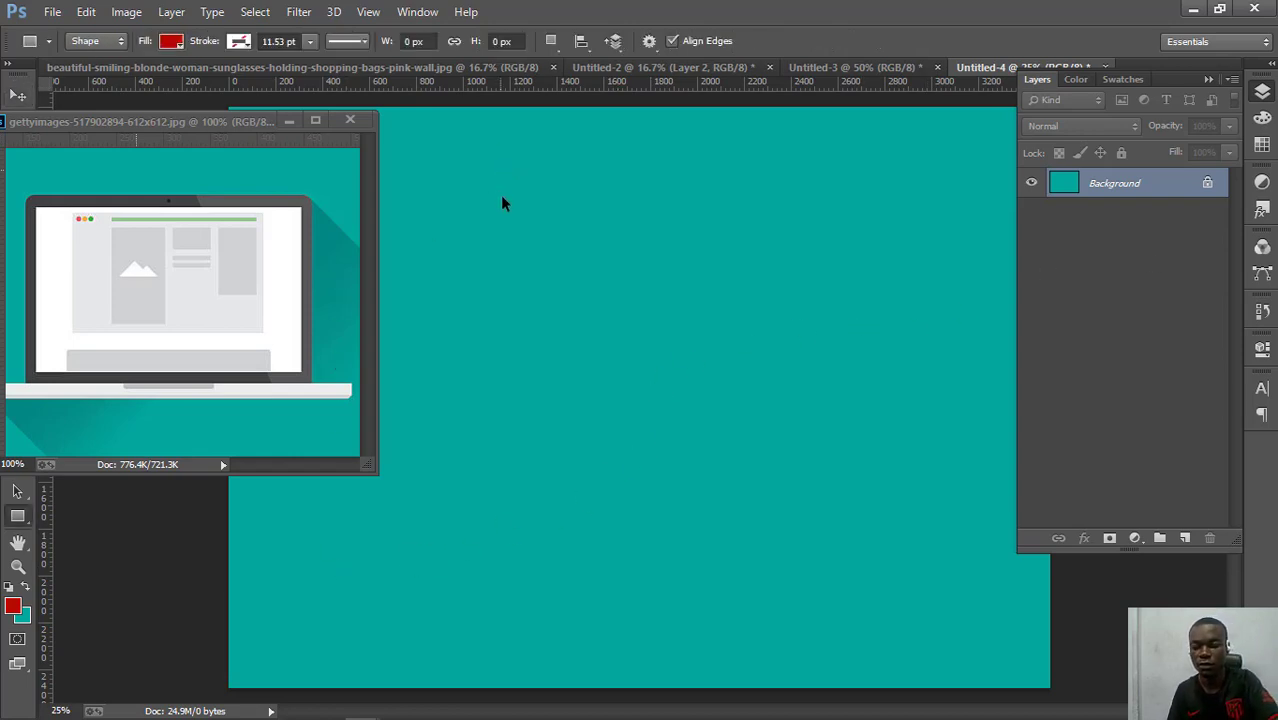
pyautogui.hotkey('ctrl', '-')
pyautogui.moveTo(540, 286); pyautogui.dragTo(821, 472)
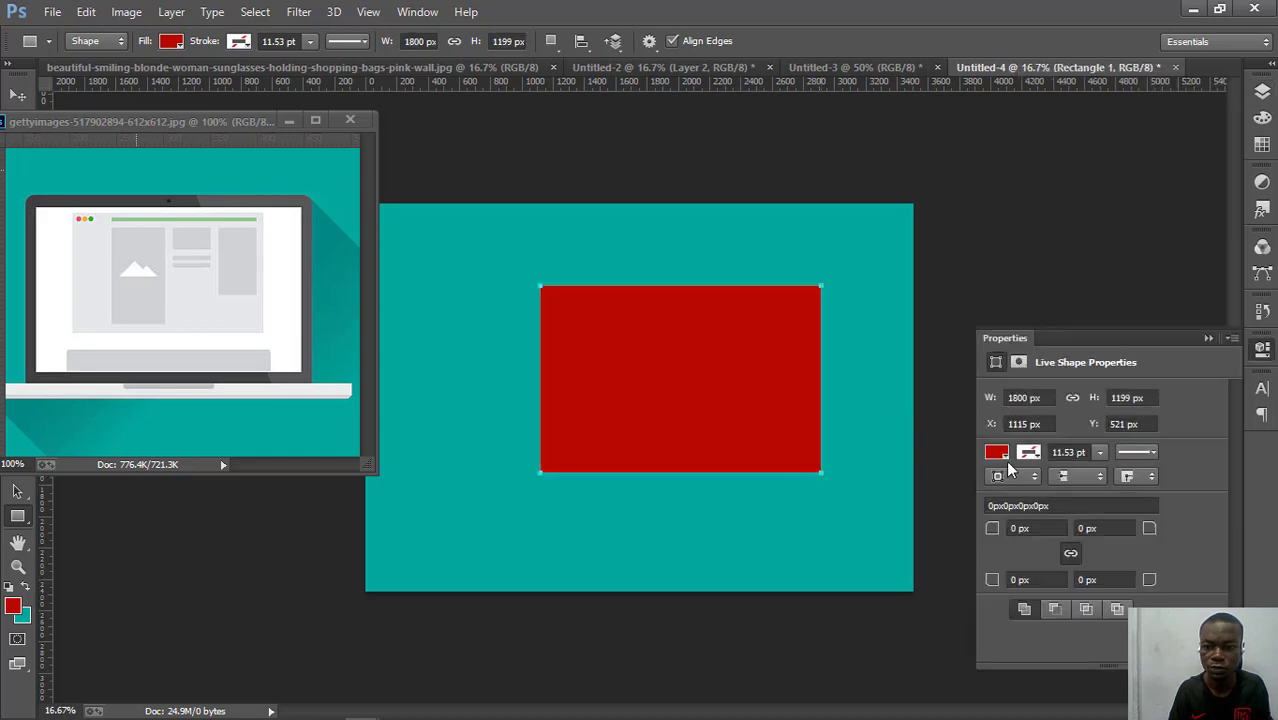
pyautogui.click(998, 455)
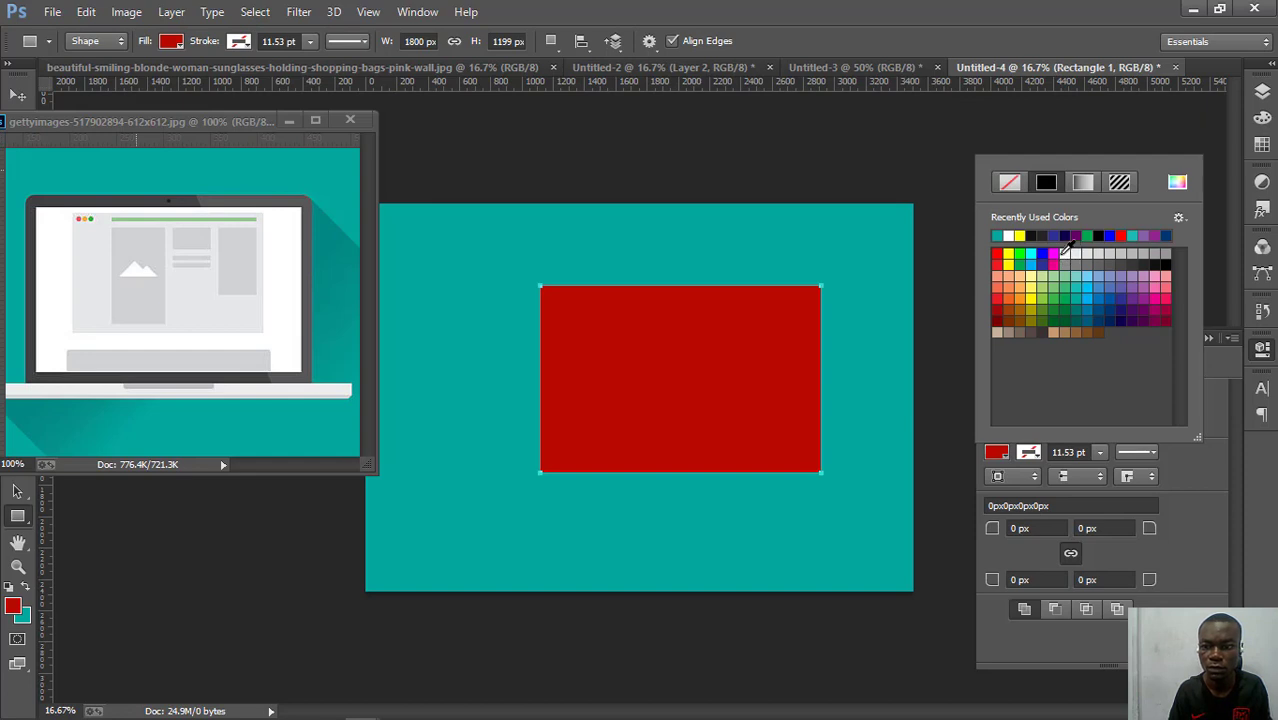
pyautogui.click(995, 455)
pyautogui.click(995, 455)
pyautogui.click(1016, 185)
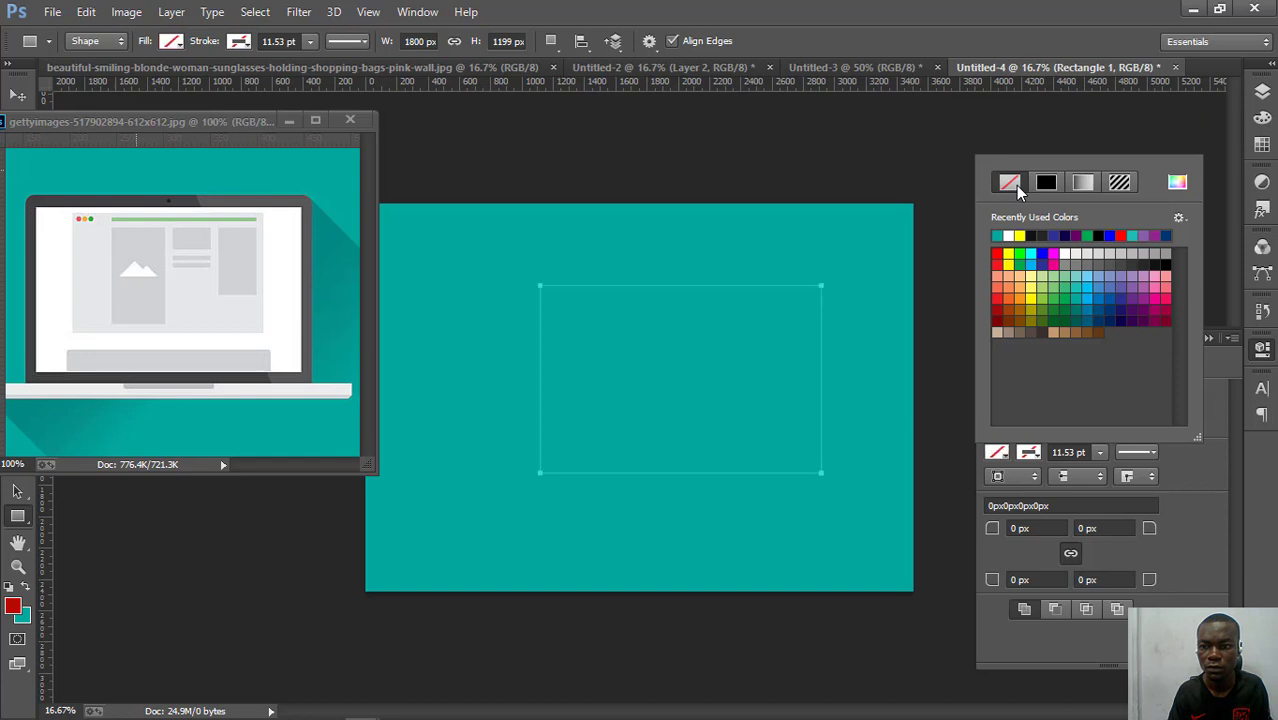
pyautogui.click(1010, 236)
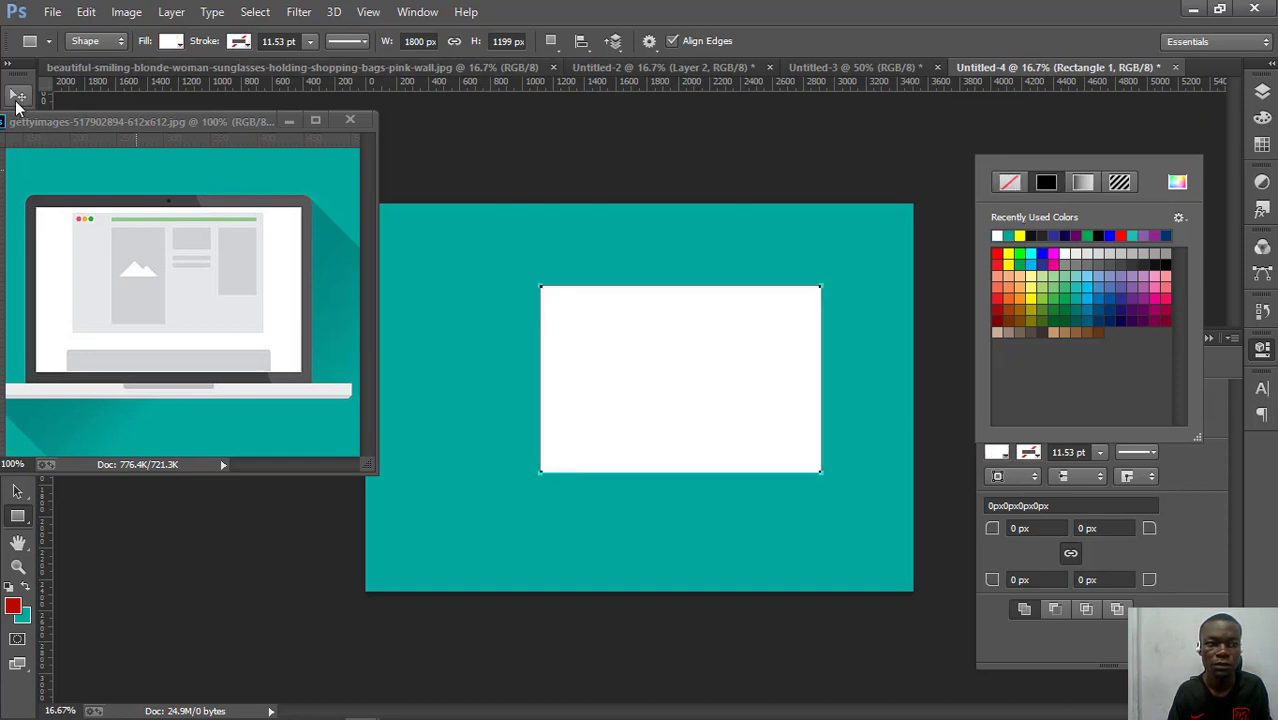
# - Round the white rectangle's four corners to 69 px and move it to the upper middle of the canvas
pyautogui.click(17, 94)
pyautogui.moveTo(689, 385); pyautogui.dragTo(630, 391)
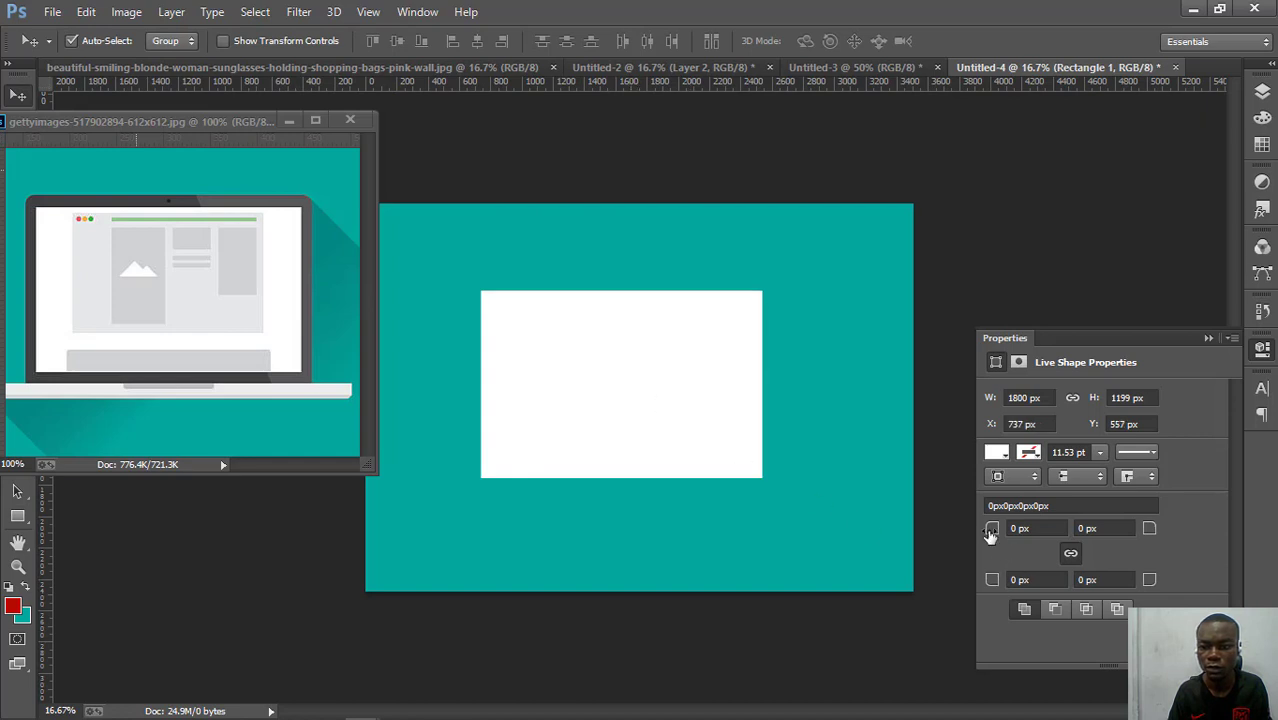
pyautogui.moveTo(990, 533); pyautogui.dragTo(1040, 565)
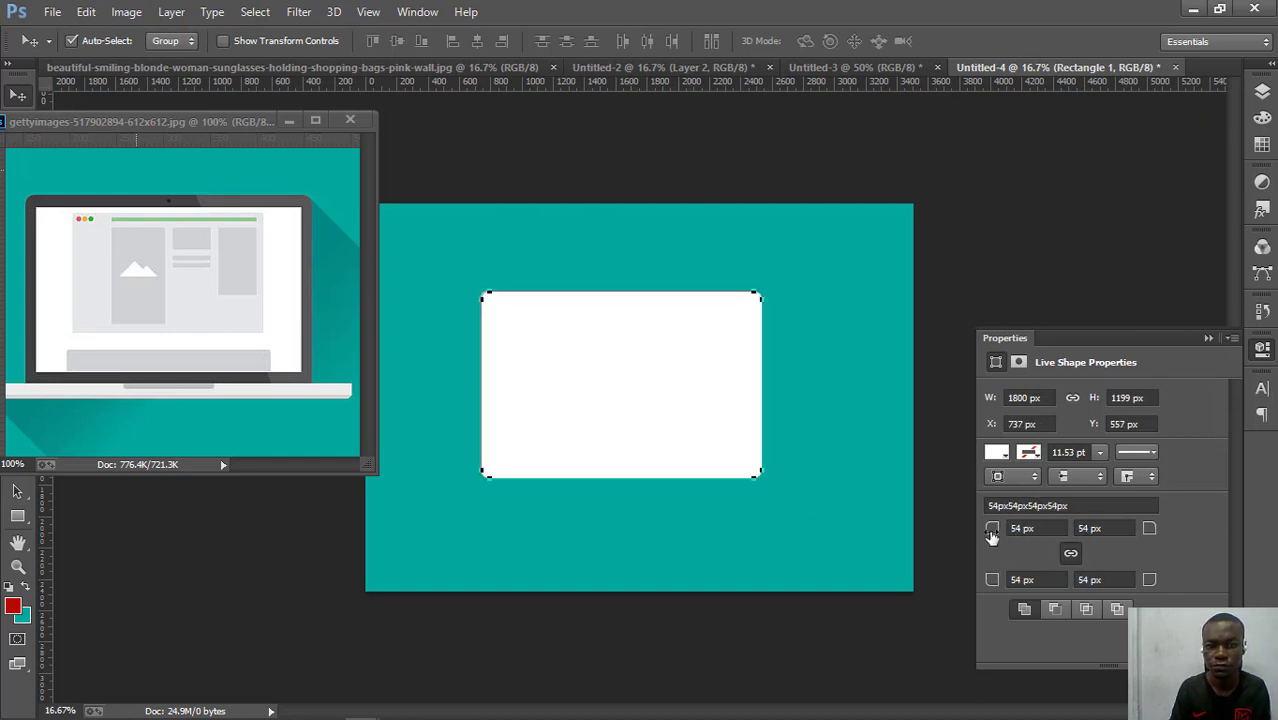
pyautogui.click(992, 536)
pyautogui.press('Return')
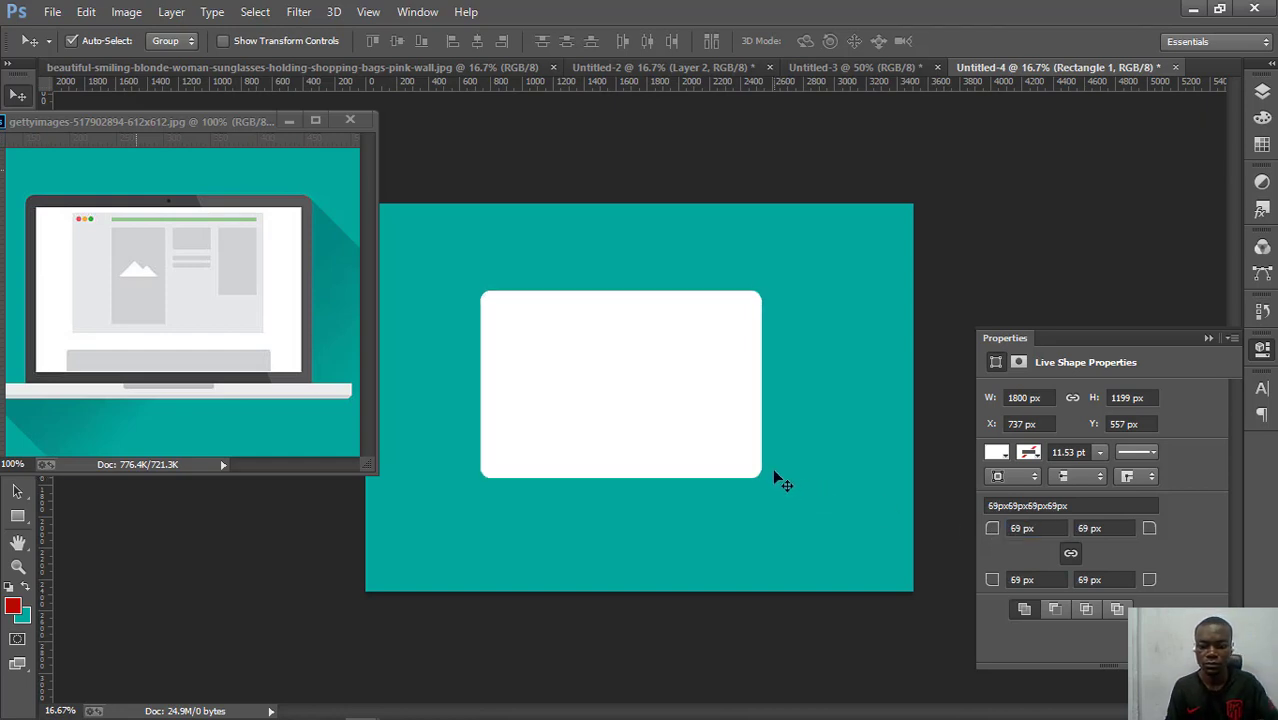
pyautogui.hotkey('ctrl', '+')
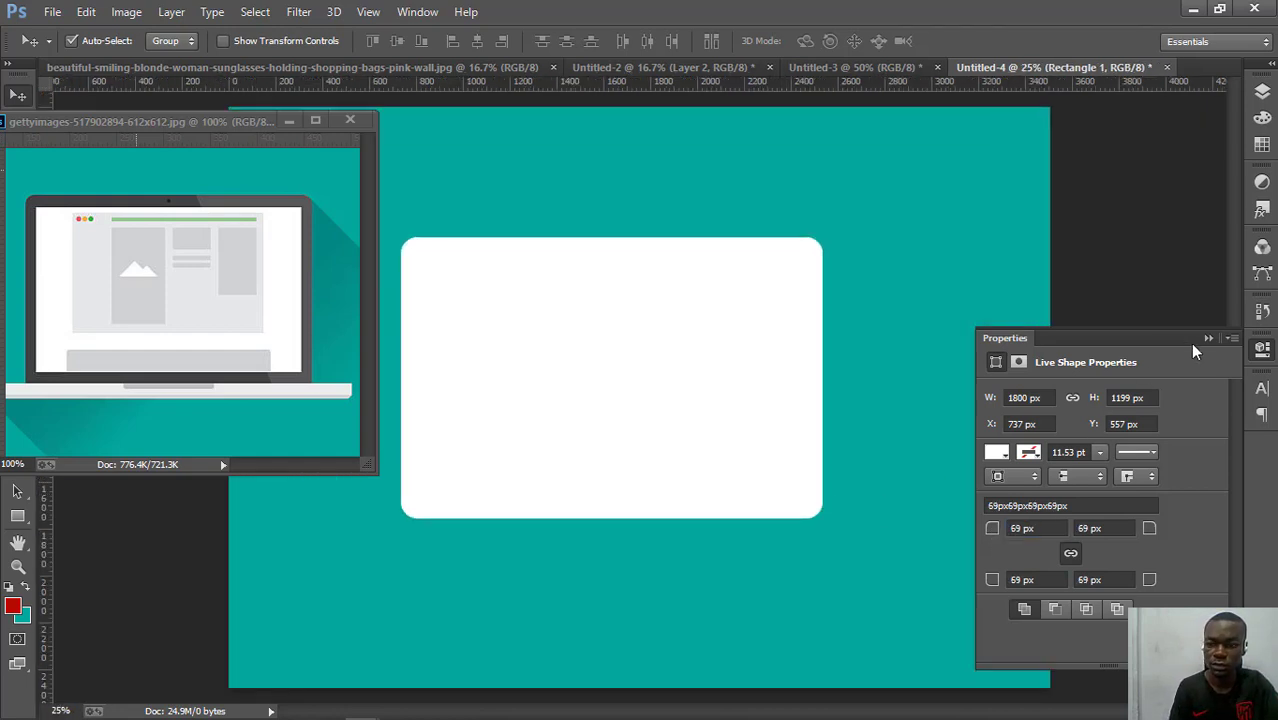
pyautogui.click(1207, 338)
pyautogui.moveTo(756, 349); pyautogui.dragTo(777, 333)
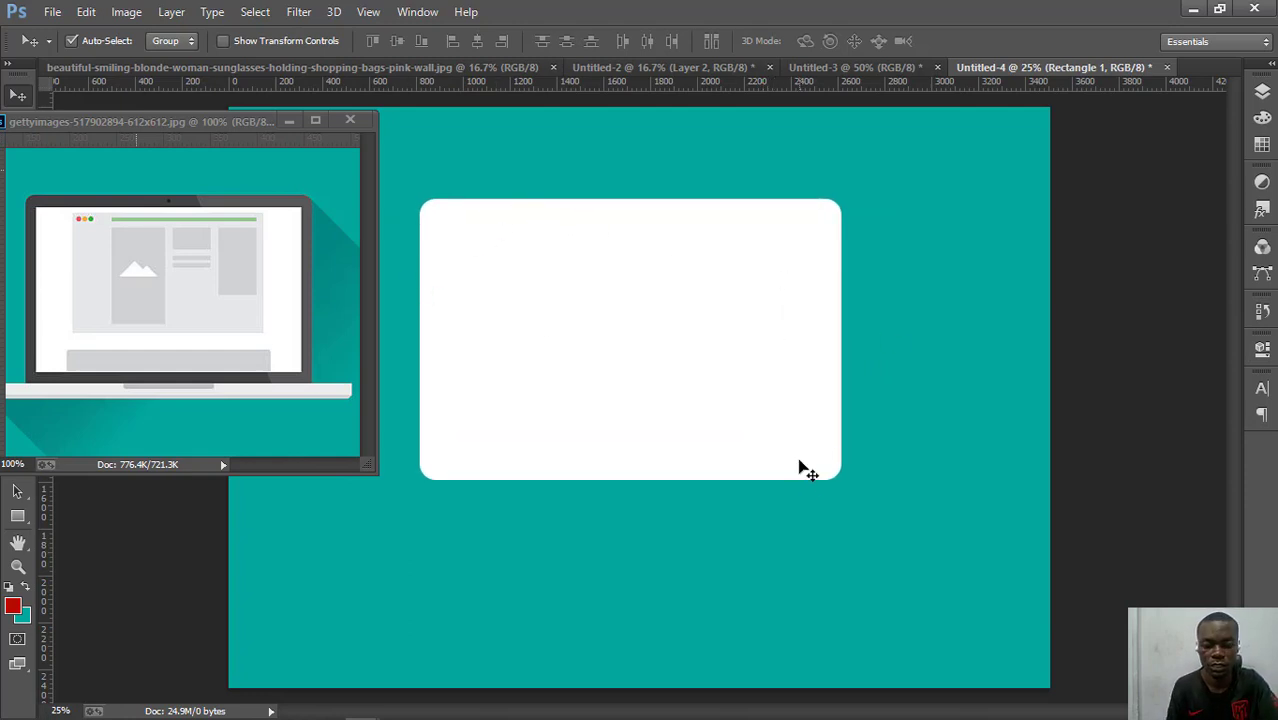
# - Give the rounded white rectangle a dark grey stroke as the laptop's bezel
pyautogui.press('u')
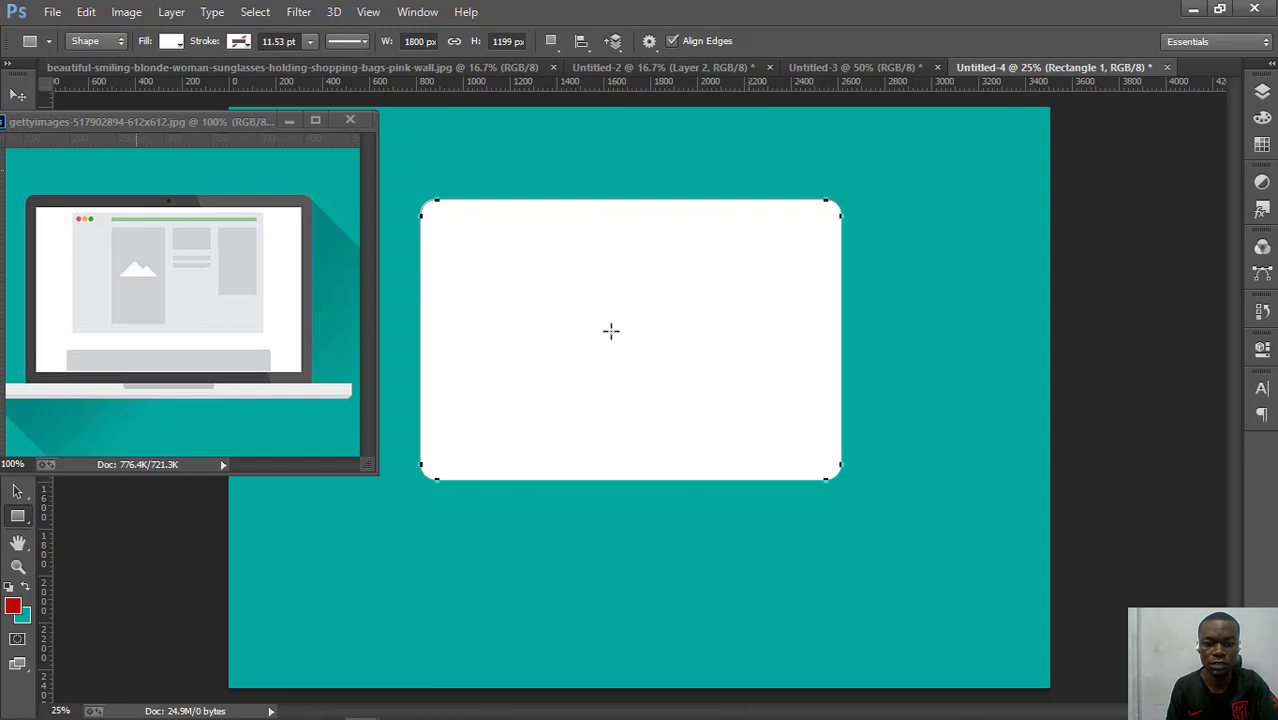
pyautogui.click(238, 42)
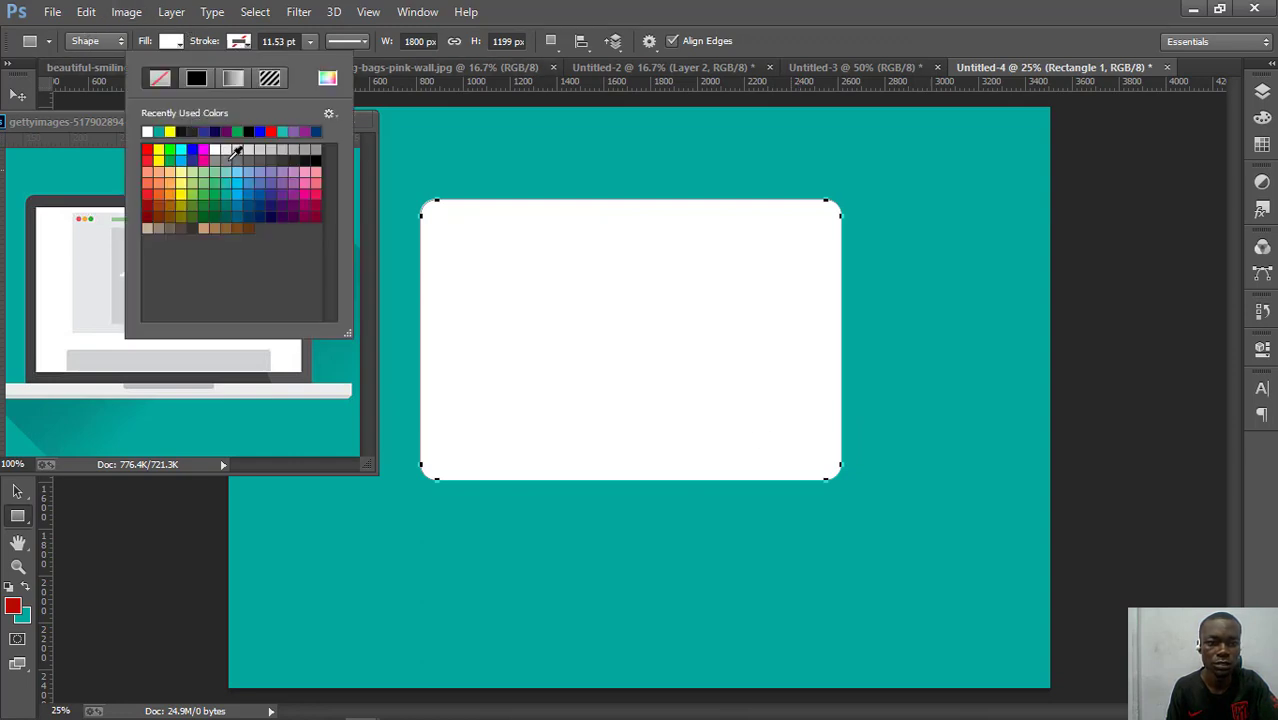
pyautogui.click(287, 156)
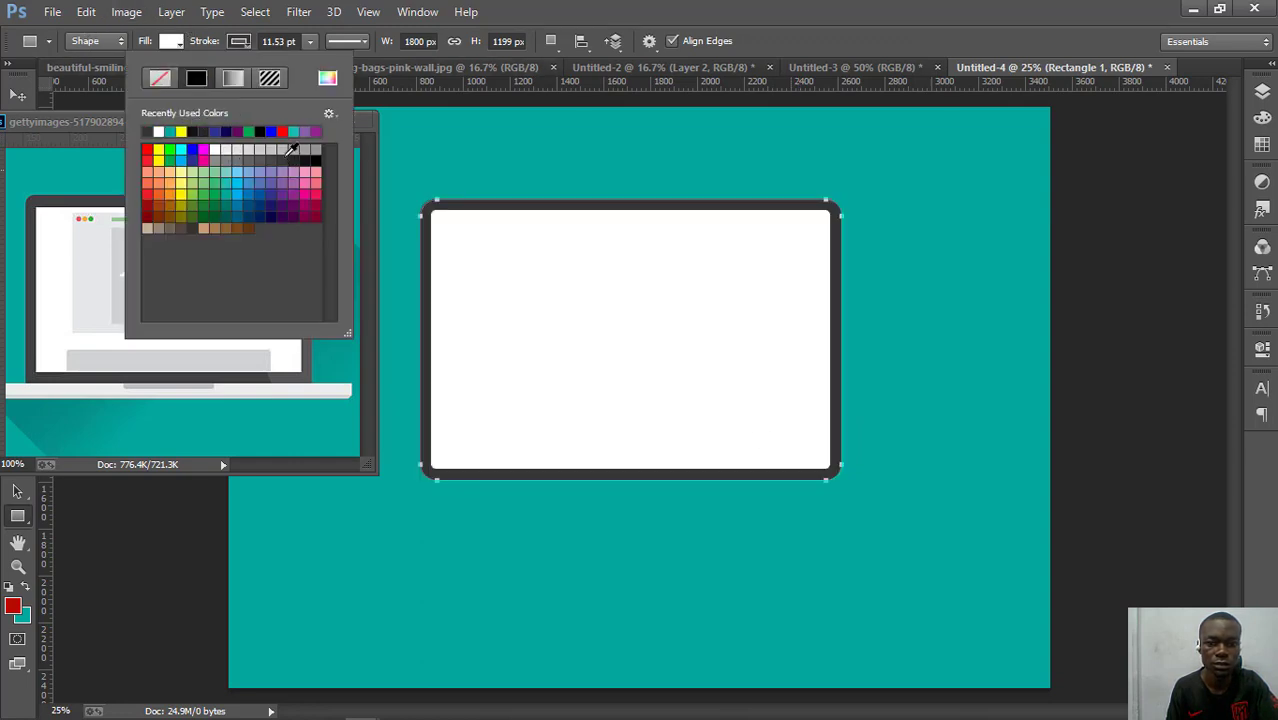
pyautogui.click(18, 95)
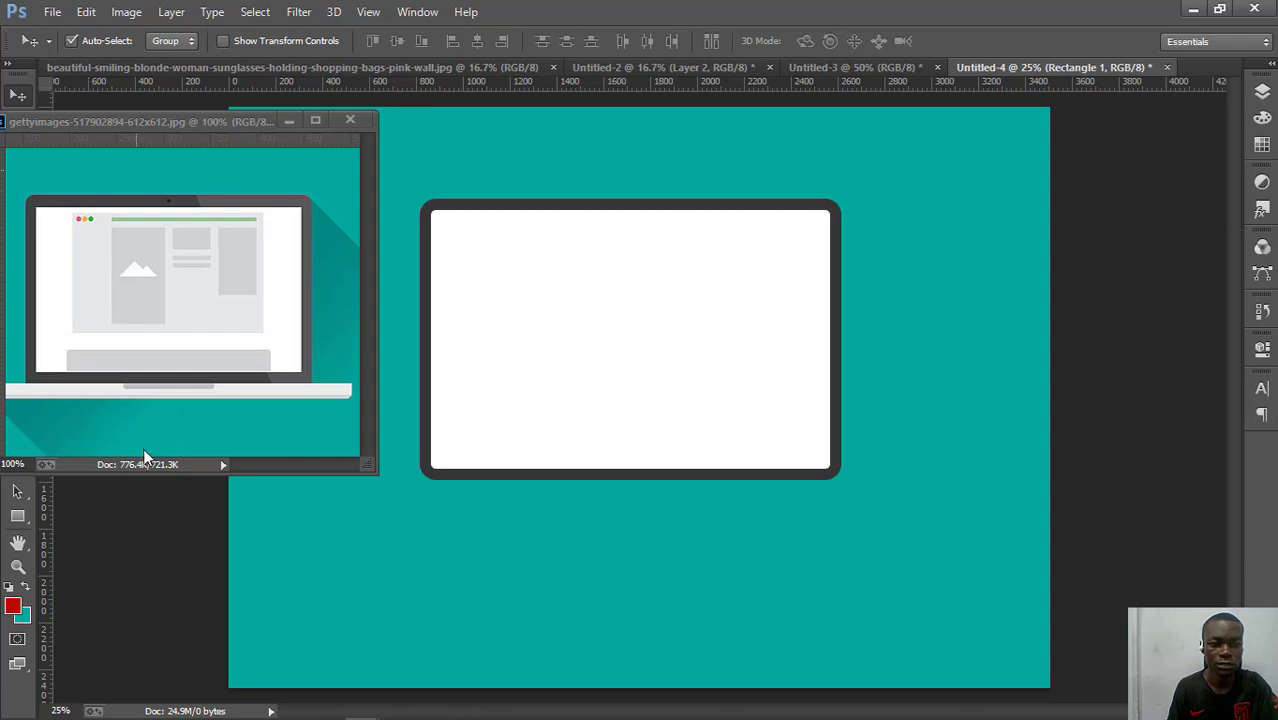
# - Draw a white base rectangle about 2176 by 100 px along the screen's lower edge and remove its stroke
pyautogui.click(17, 515)
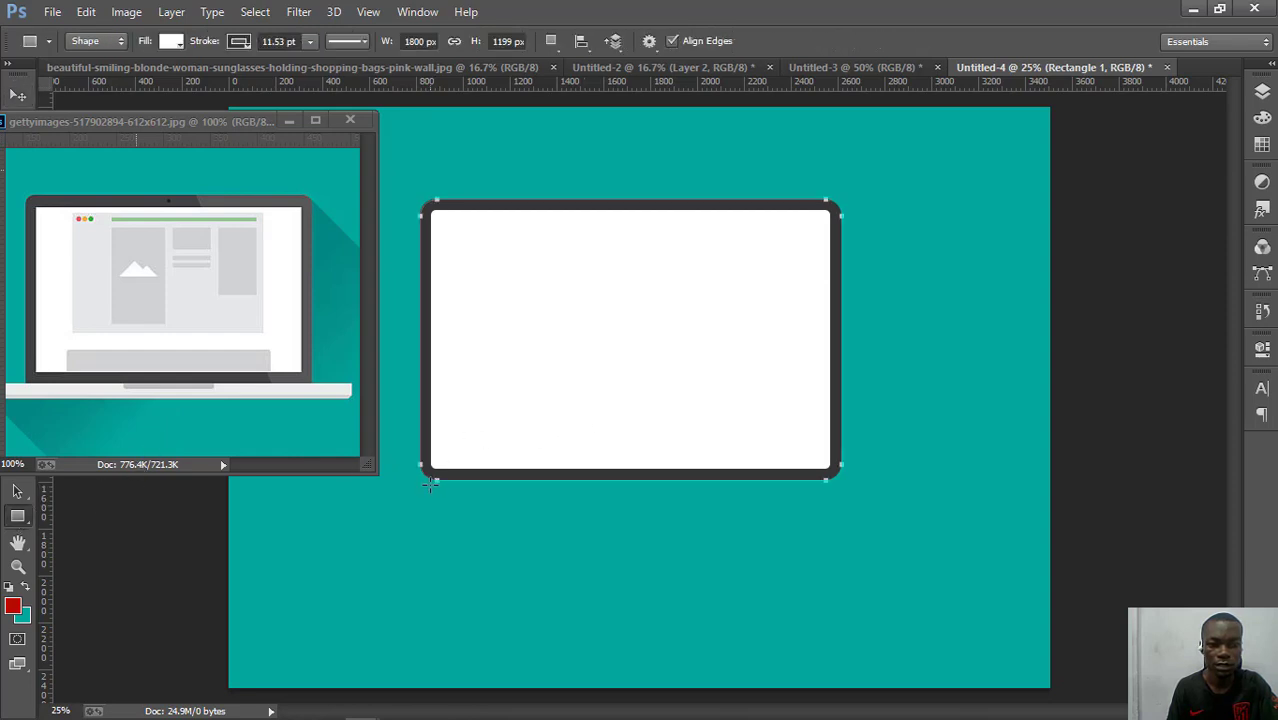
pyautogui.moveTo(417, 474); pyautogui.dragTo(926, 535)
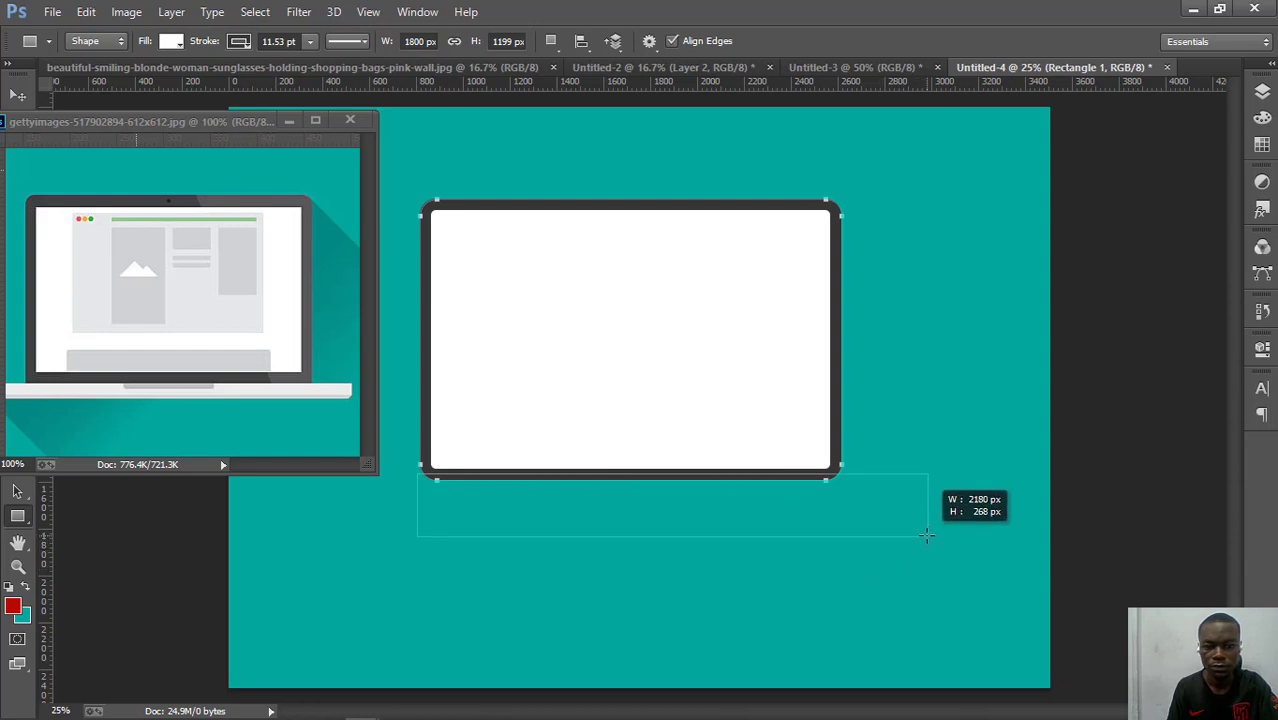
pyautogui.moveTo(926, 535); pyautogui.dragTo(925, 501)
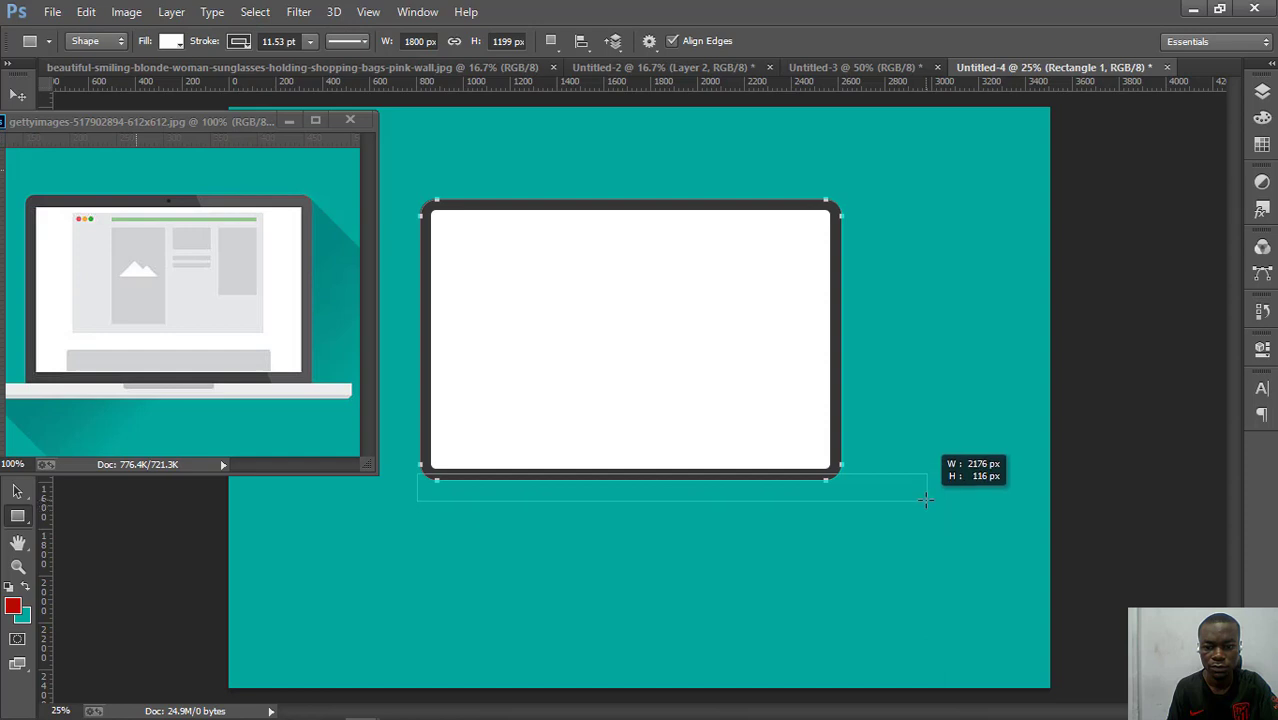
pyautogui.moveTo(925, 501); pyautogui.dragTo(925, 496)
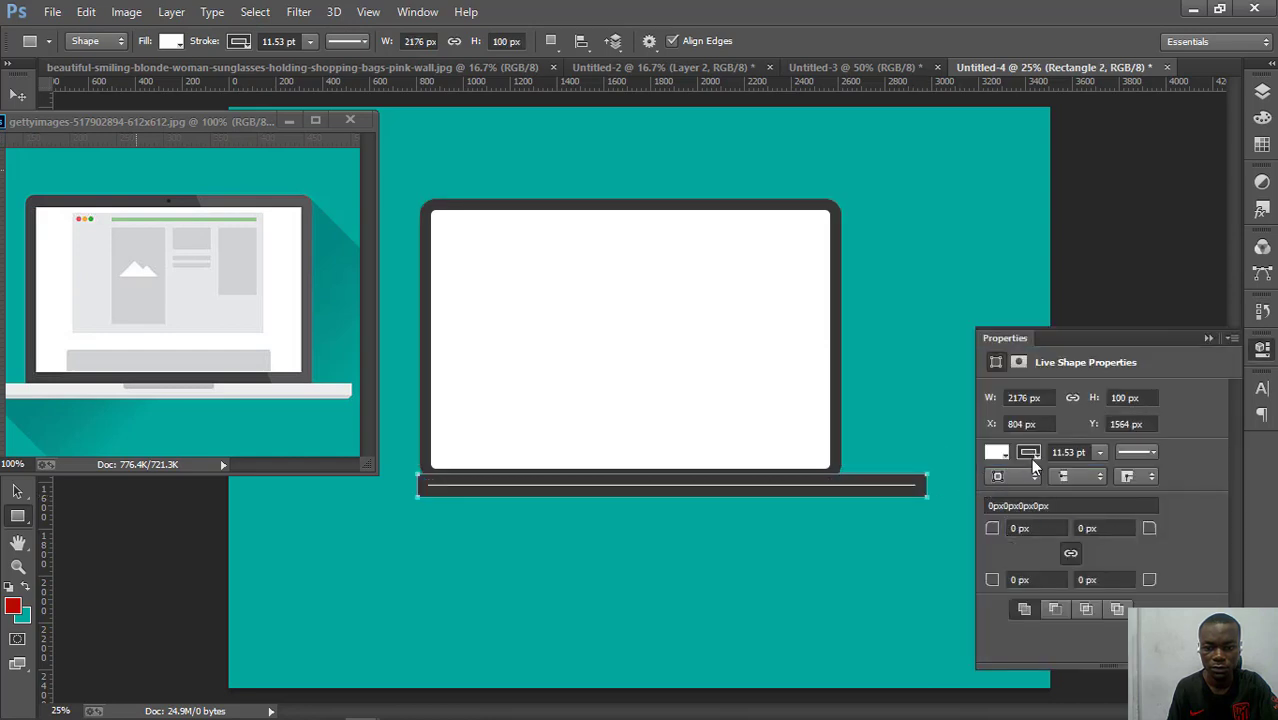
pyautogui.click(1030, 455)
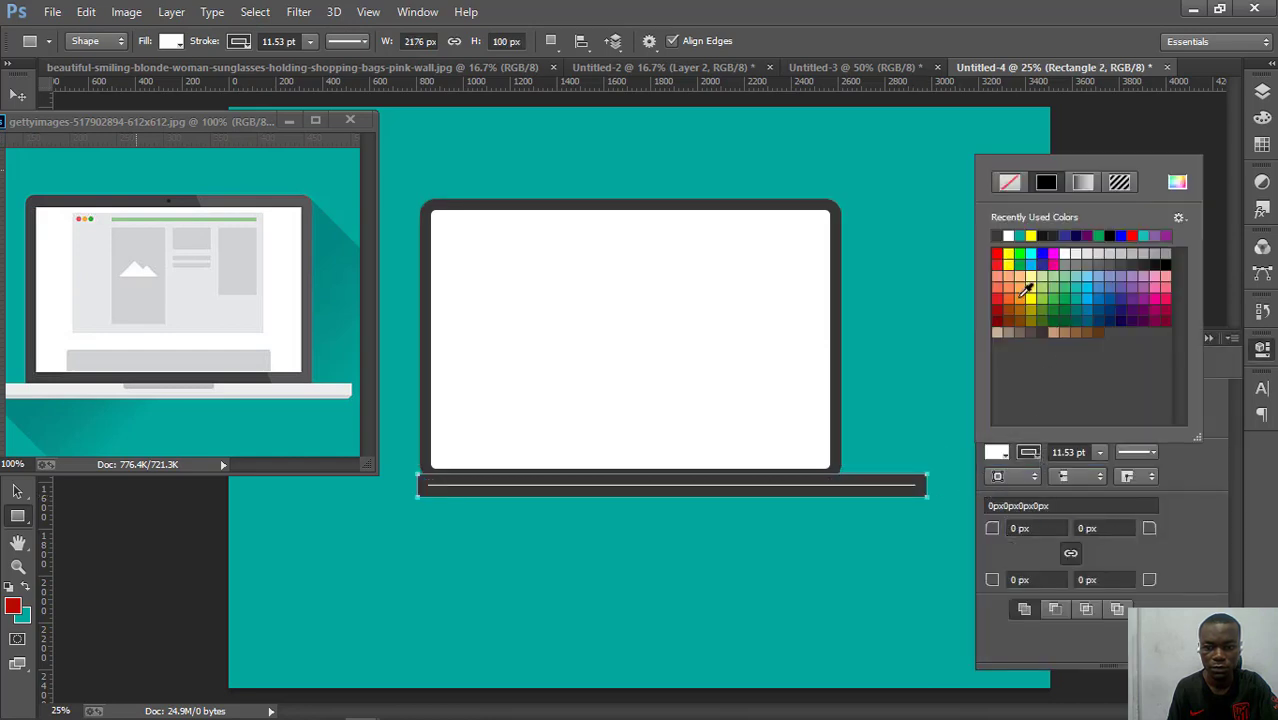
pyautogui.click(1006, 184)
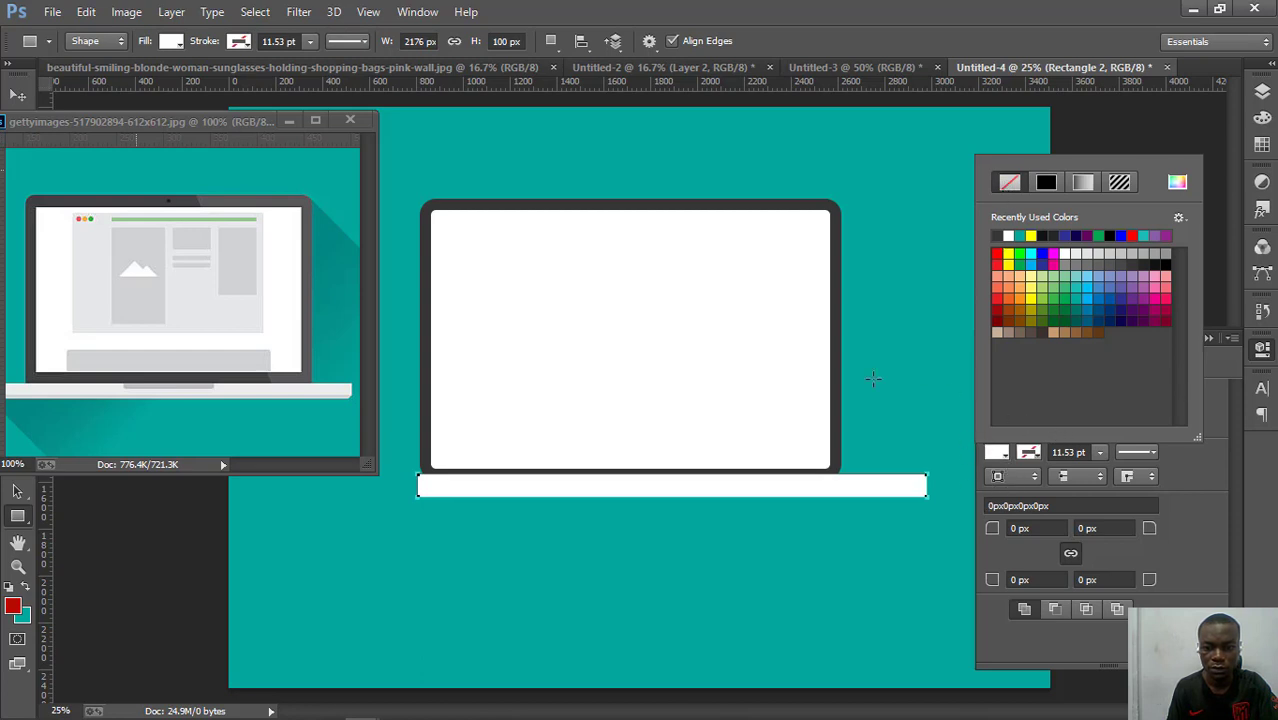
# - Center the white base horizontally under the laptop screen and nudge it up against the bezel
pyautogui.click(17, 95)
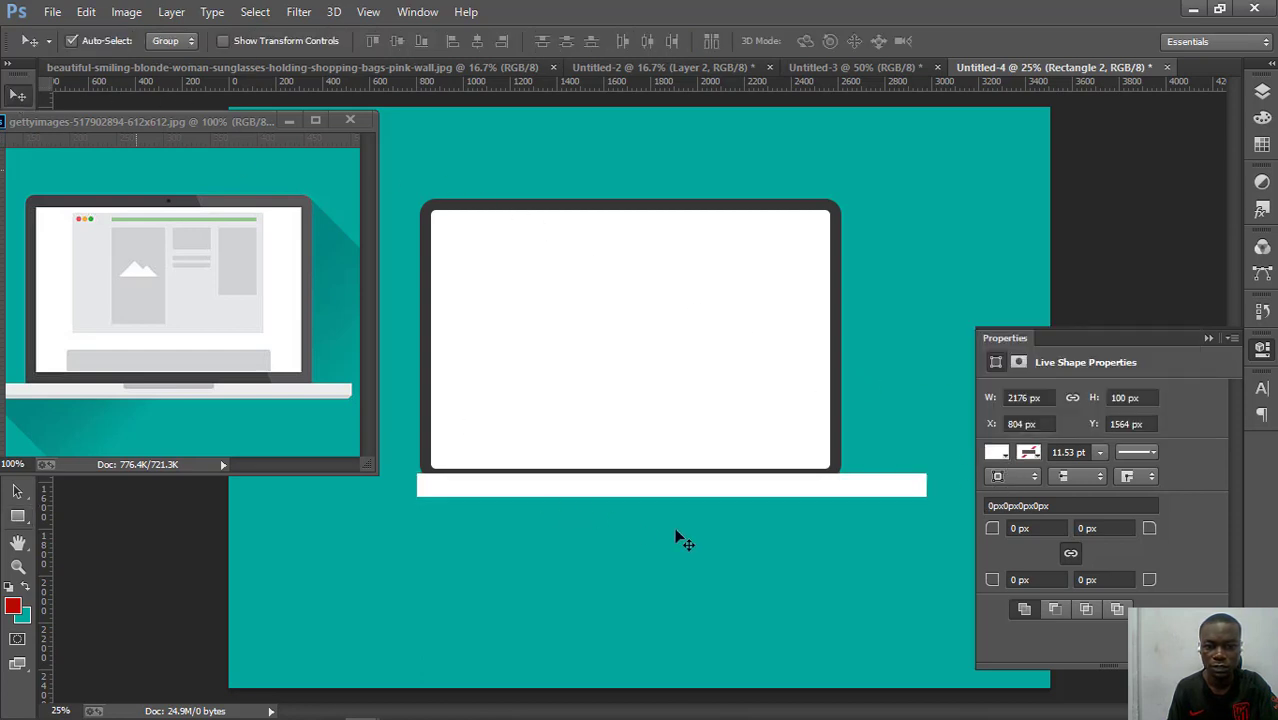
pyautogui.moveTo(769, 504); pyautogui.dragTo(725, 506)
pyautogui.press('Up')
pyautogui.press('Up')
pyautogui.press('Up')
pyautogui.press('Up')
pyautogui.press('Up')
pyautogui.press('Up')
pyautogui.press('Up')
pyautogui.press('Up')
pyautogui.press('Up')
pyautogui.press('Up')
pyautogui.press('Up')
pyautogui.press('Up')
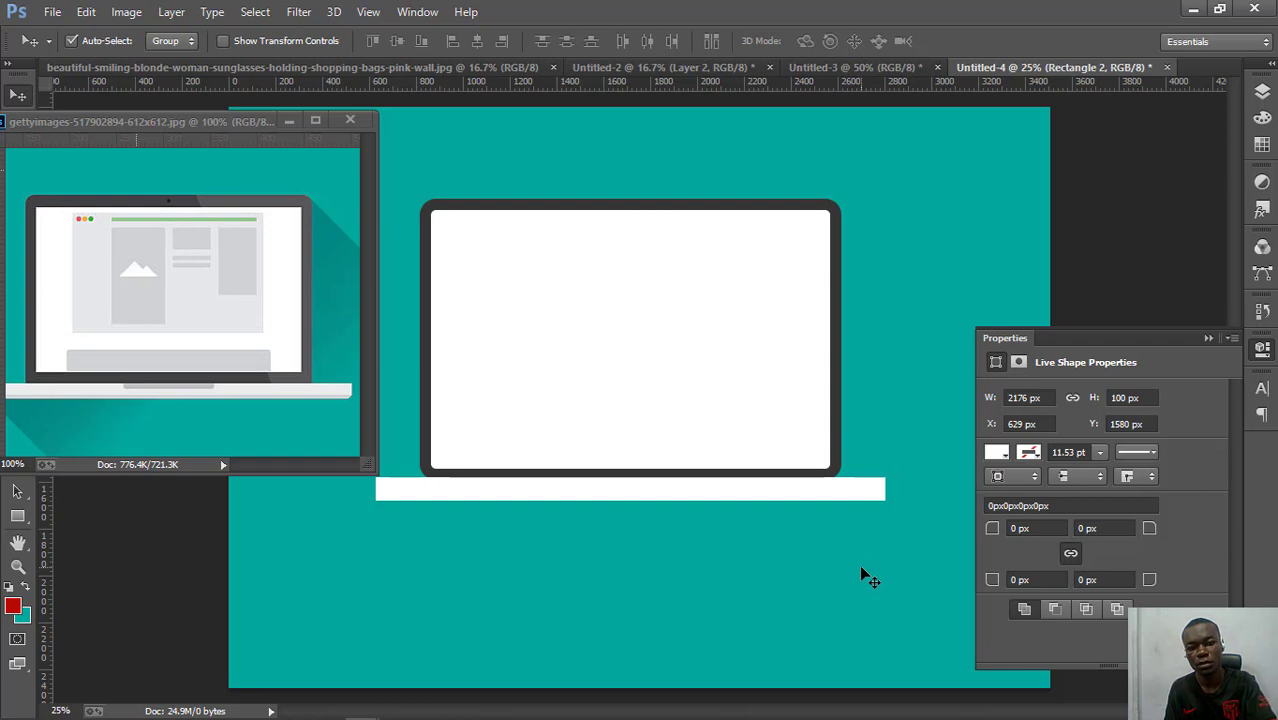
pyautogui.press('Up')
pyautogui.press('Up')
pyautogui.press('Up')
pyautogui.press('Up')
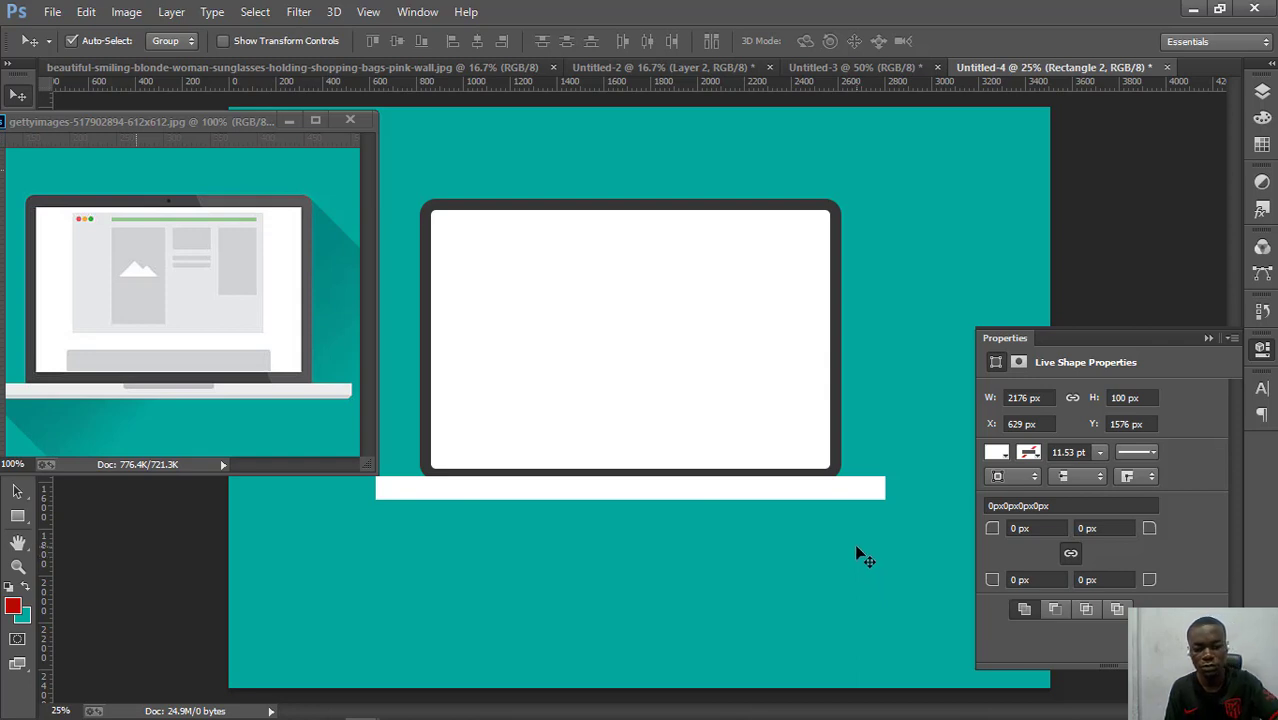
# - Widen the base's top edge symmetrically to about 2192 px with a perspective transform and nudge the base slightly up
pyautogui.hotkey('ctrl', 't')
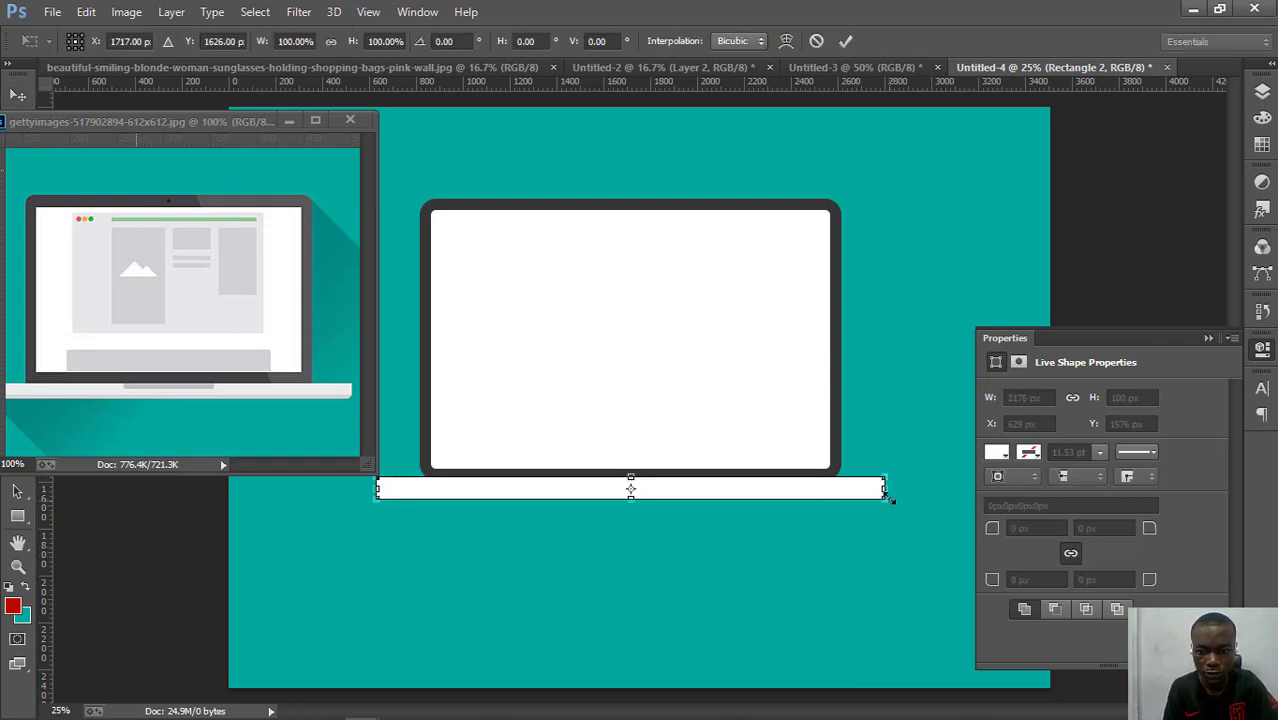
pyautogui.rightClick(780, 485)
pyautogui.click(815, 294)
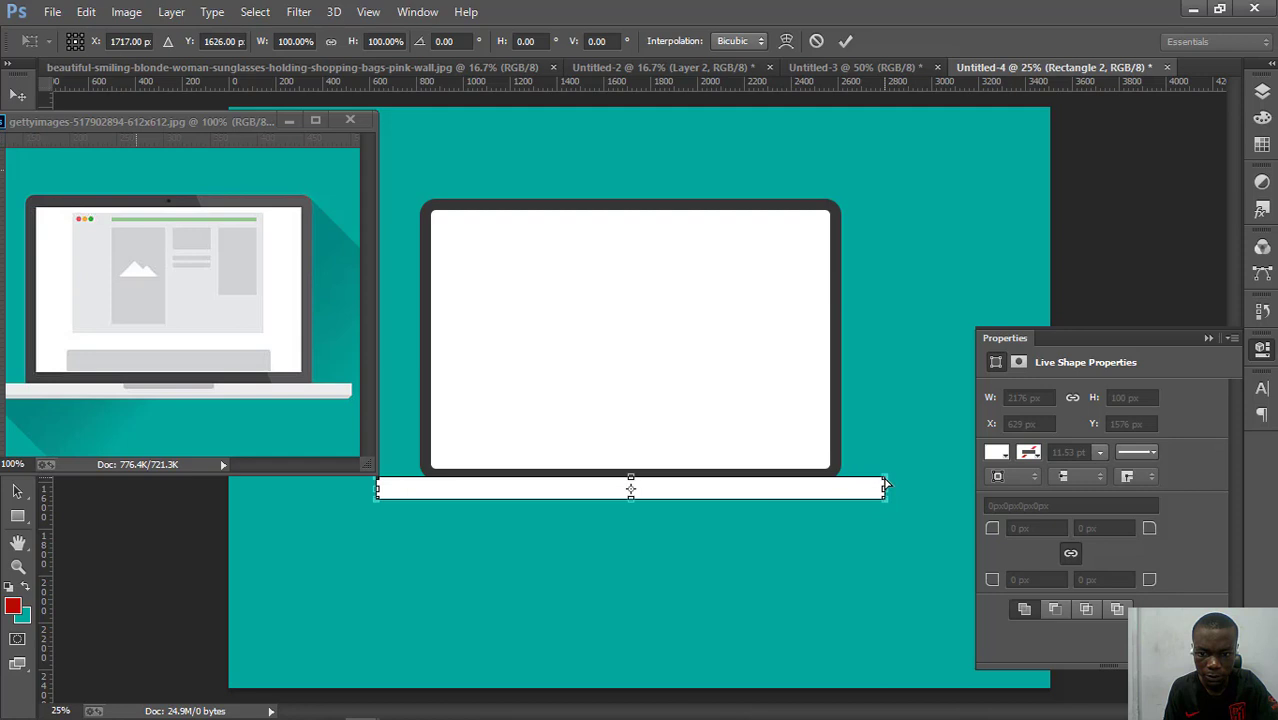
pyautogui.moveTo(885, 485); pyautogui.dragTo(887, 487)
pyautogui.press('Return')
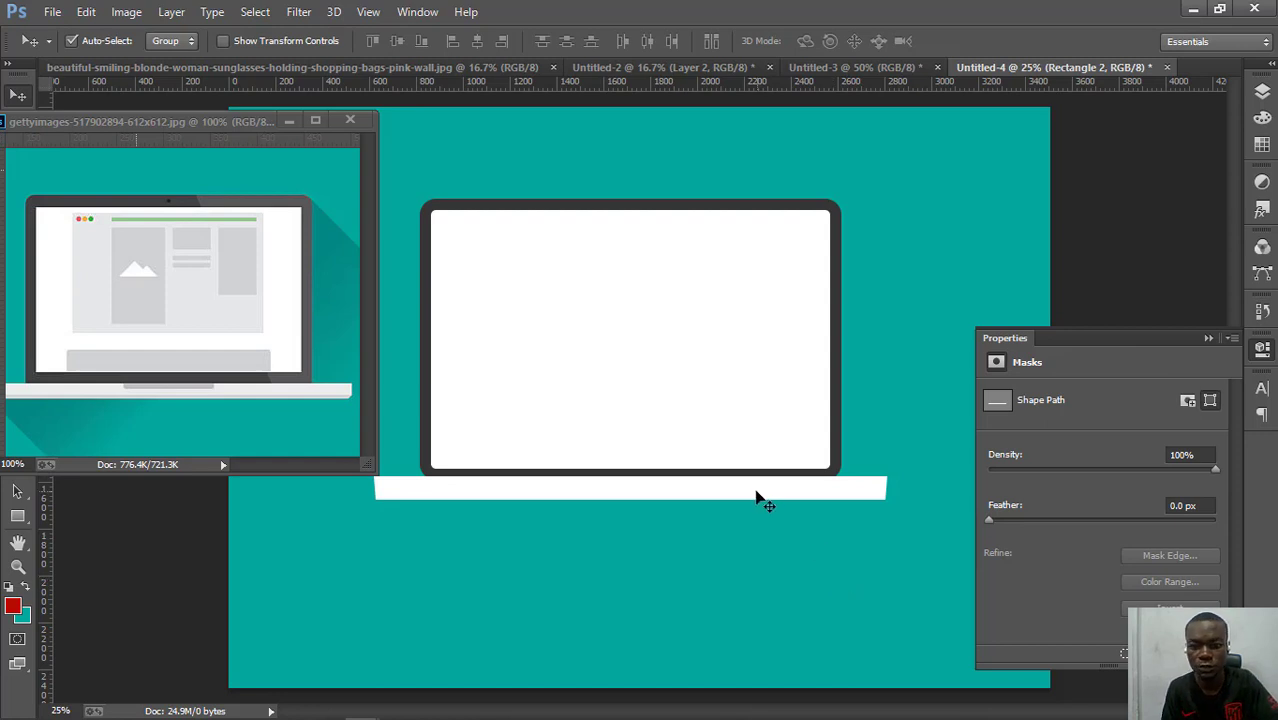
pyautogui.press('Up')
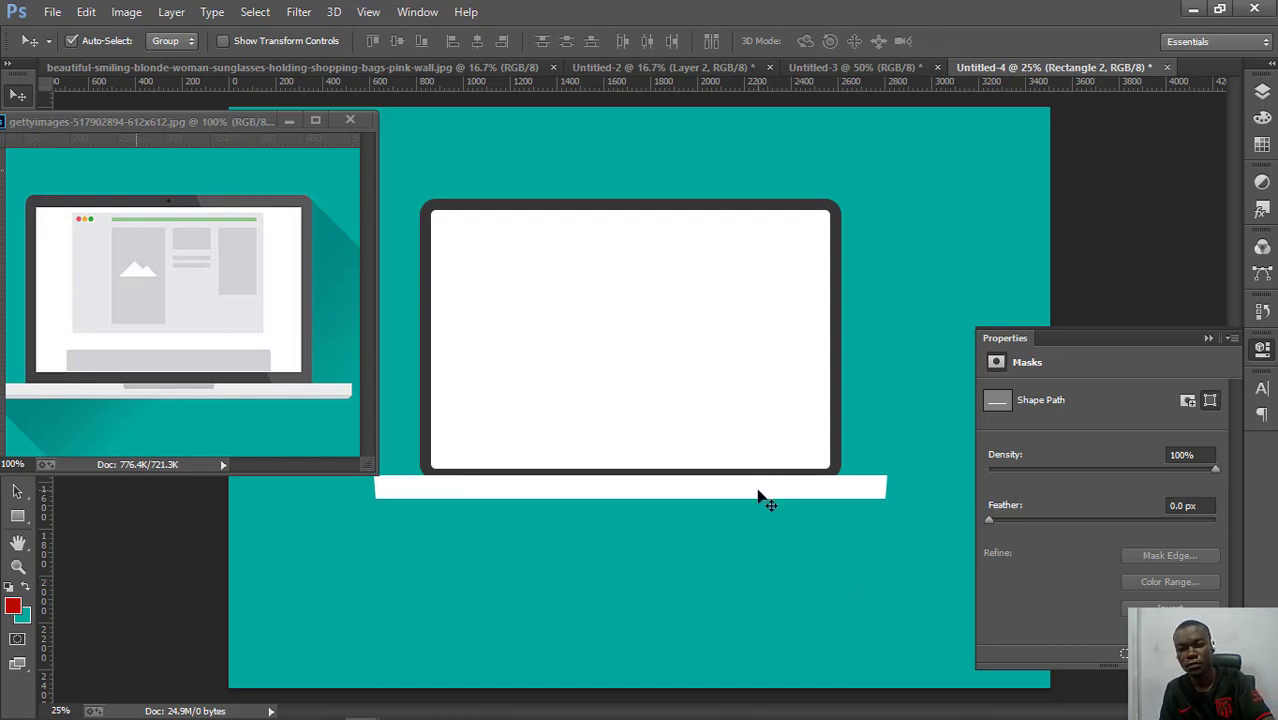
pyautogui.press('Up')
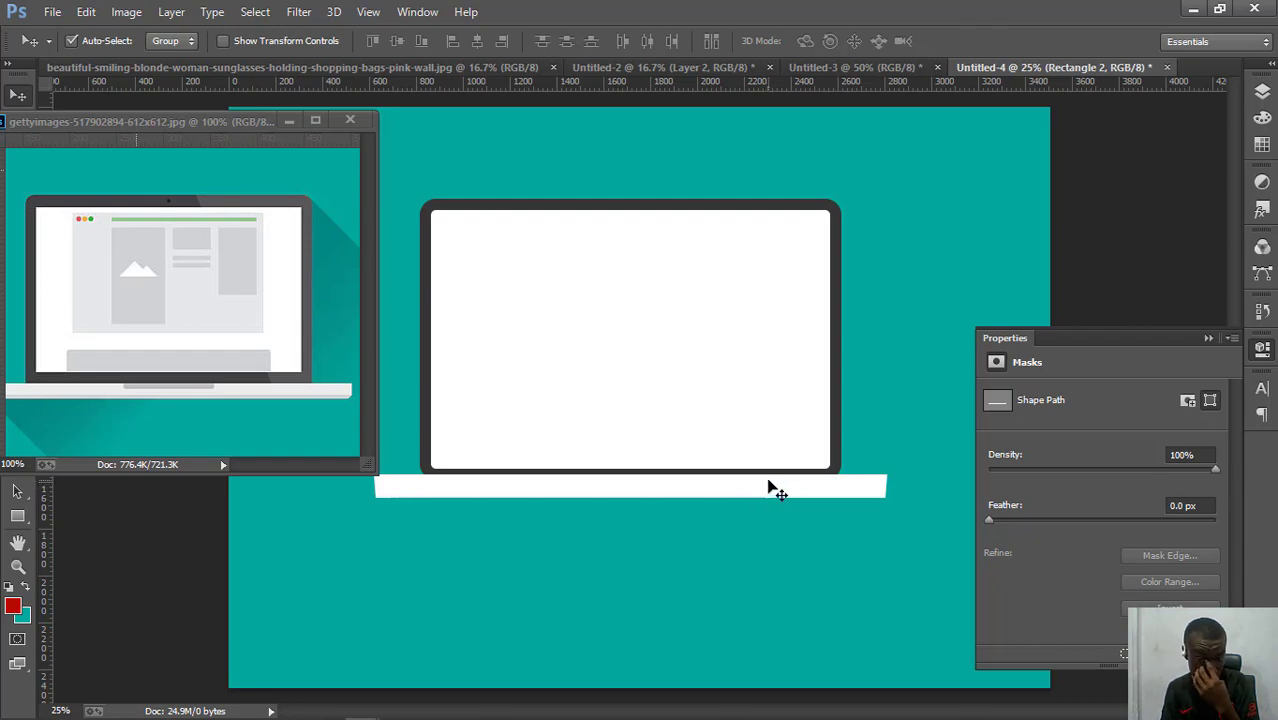
# - Draw a notch rectangle about 512 by 30 px near the middle of the white base's upper edge
pyautogui.click(17, 515)
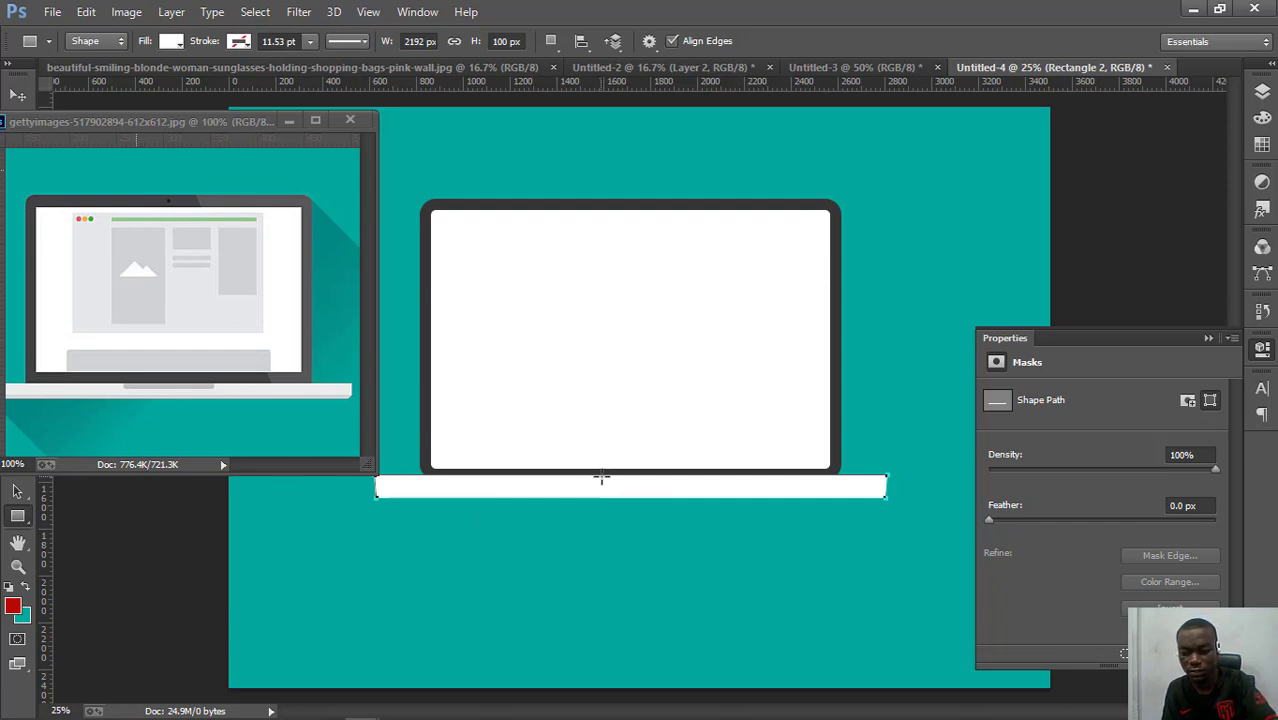
pyautogui.scroll(2, 601, 477)
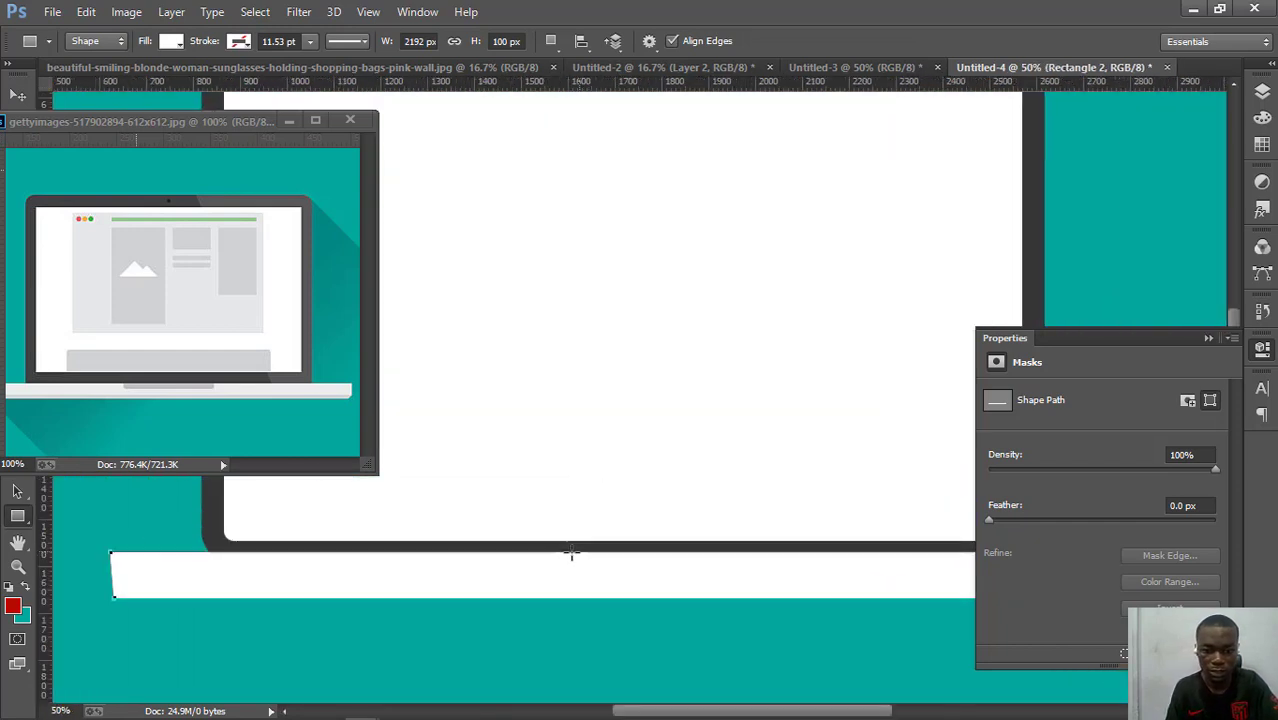
pyautogui.moveTo(521, 555); pyautogui.dragTo(761, 567)
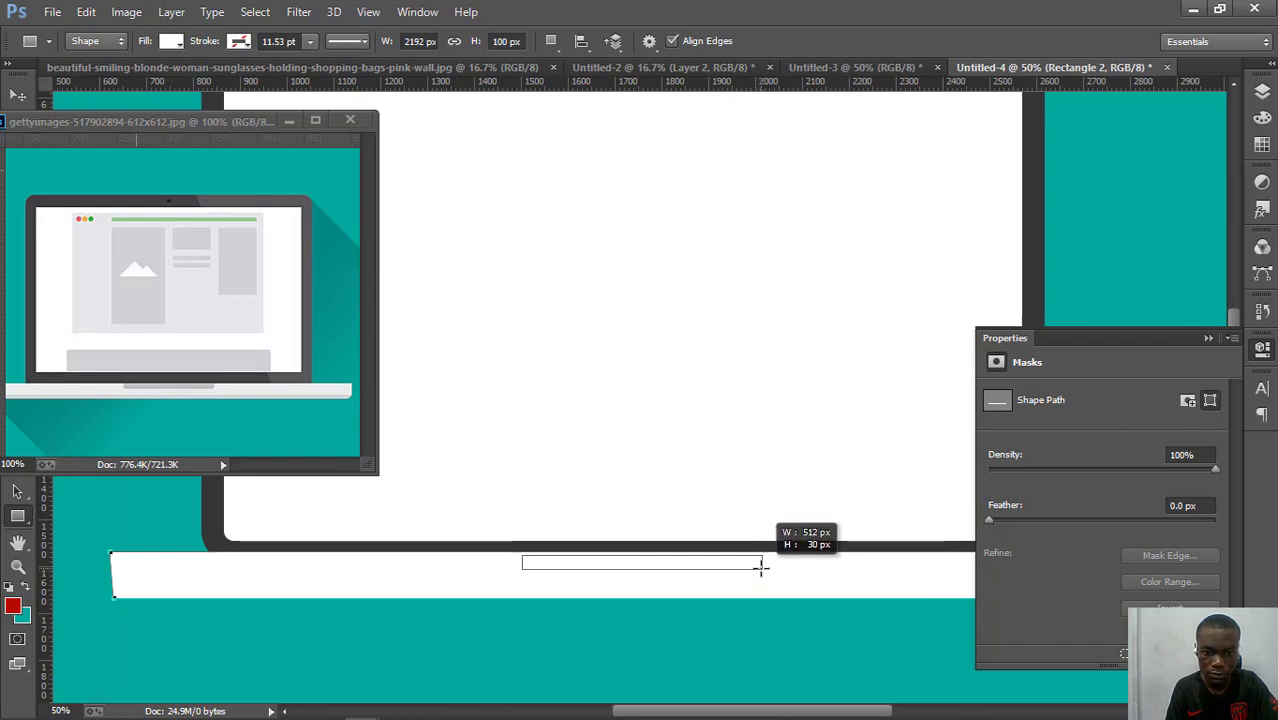
pyautogui.moveTo(761, 567); pyautogui.dragTo(761, 567)
# - Fill the notch rectangle with grey #aeabab
pyautogui.click(1030, 452)
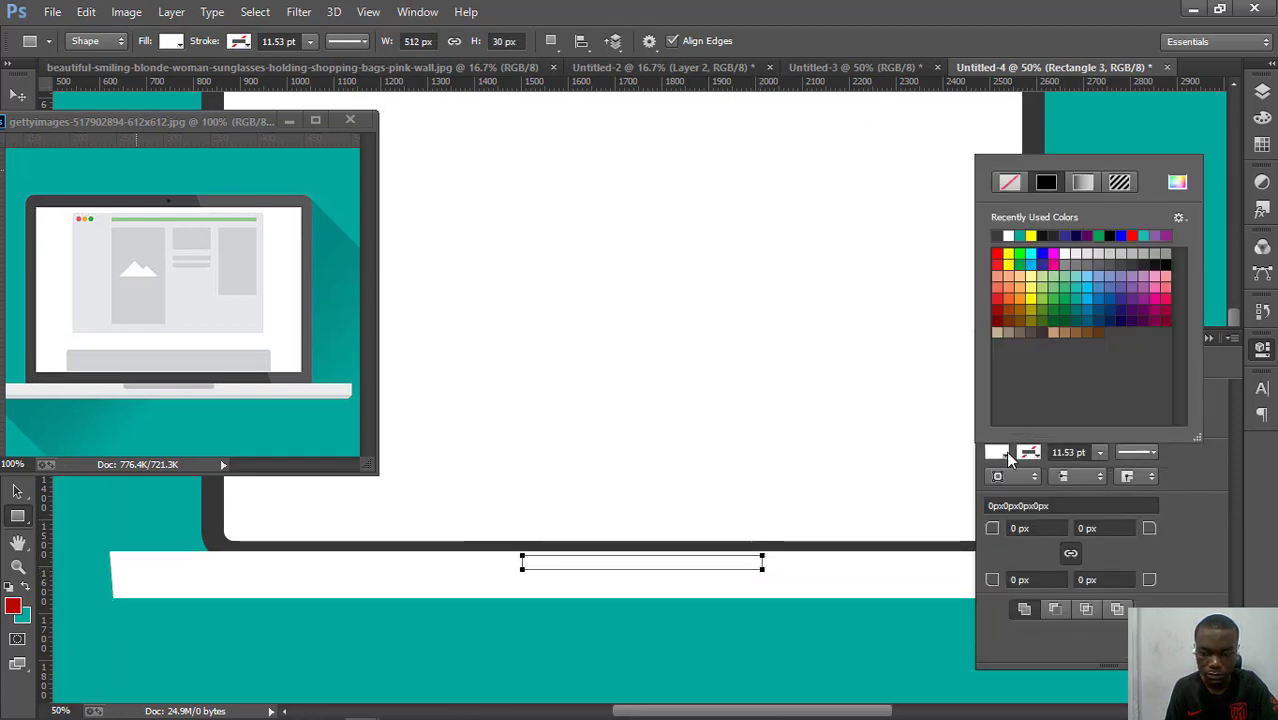
pyautogui.click(1177, 183)
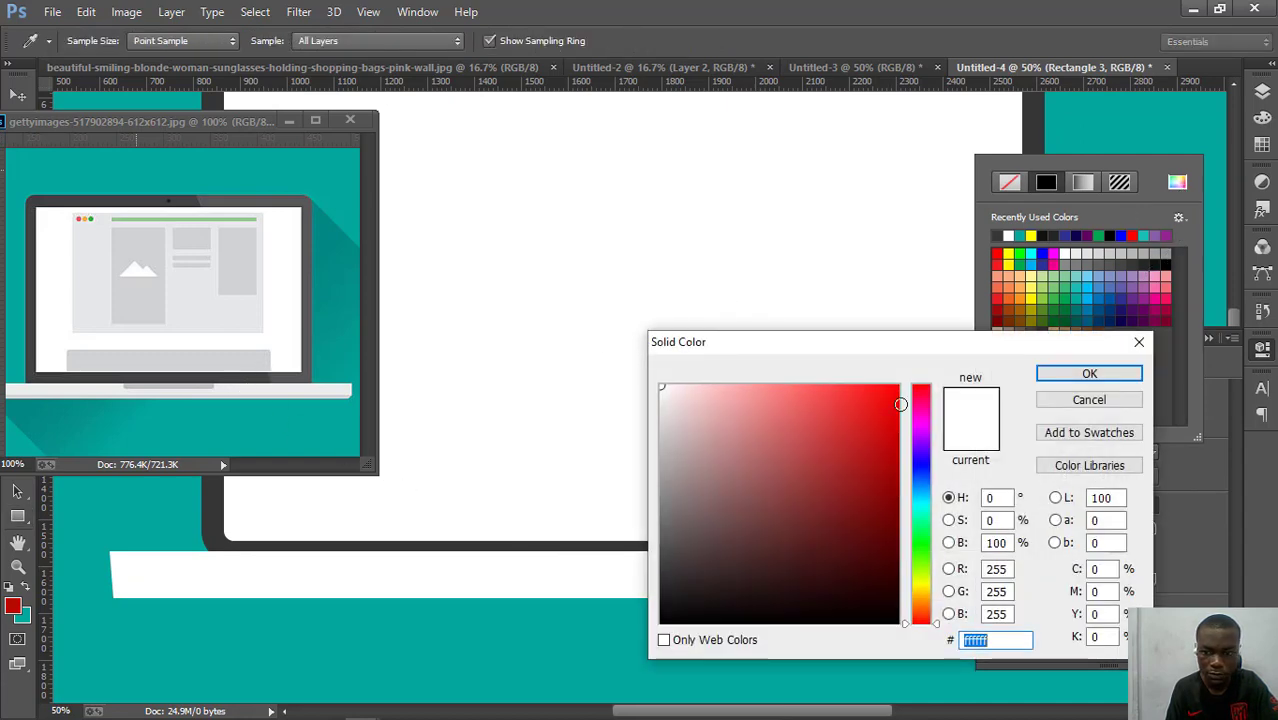
pyautogui.write('aeabab')
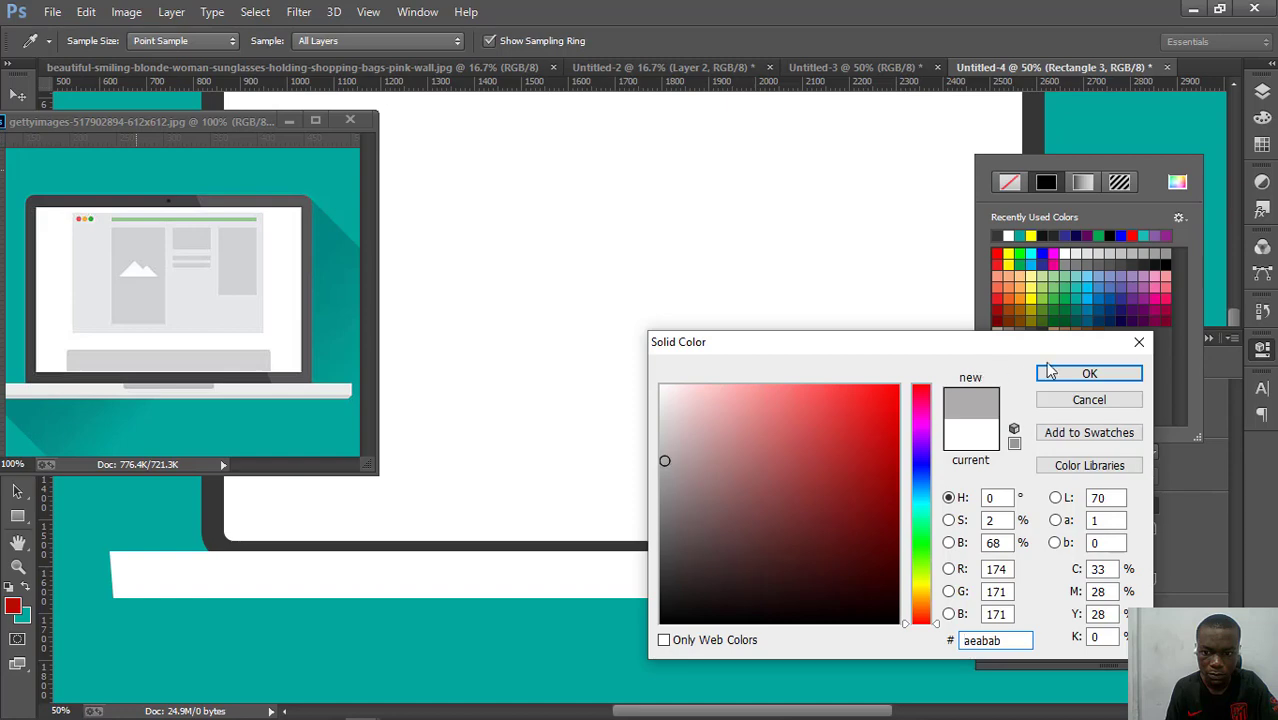
pyautogui.click(1078, 374)
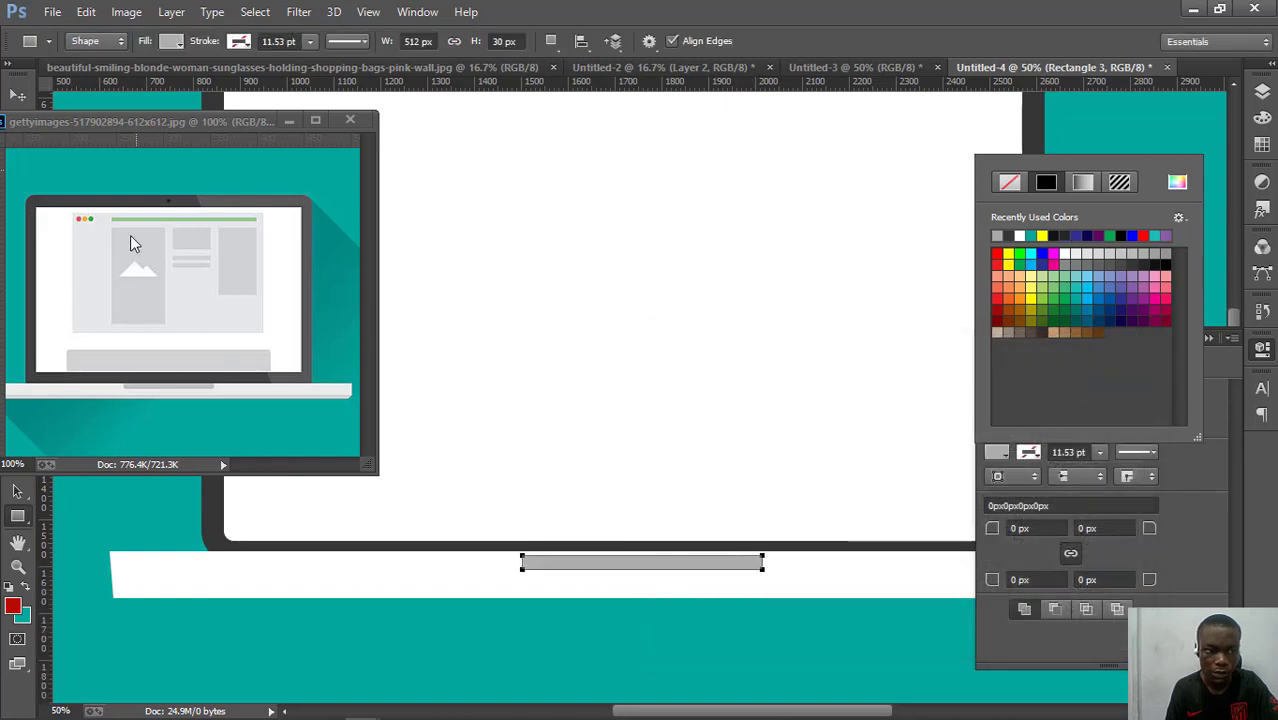
# - Nudge the grey notch up until it sits flush against the laptop's bezel
pyautogui.click(27, 104)
pyautogui.click(27, 104)
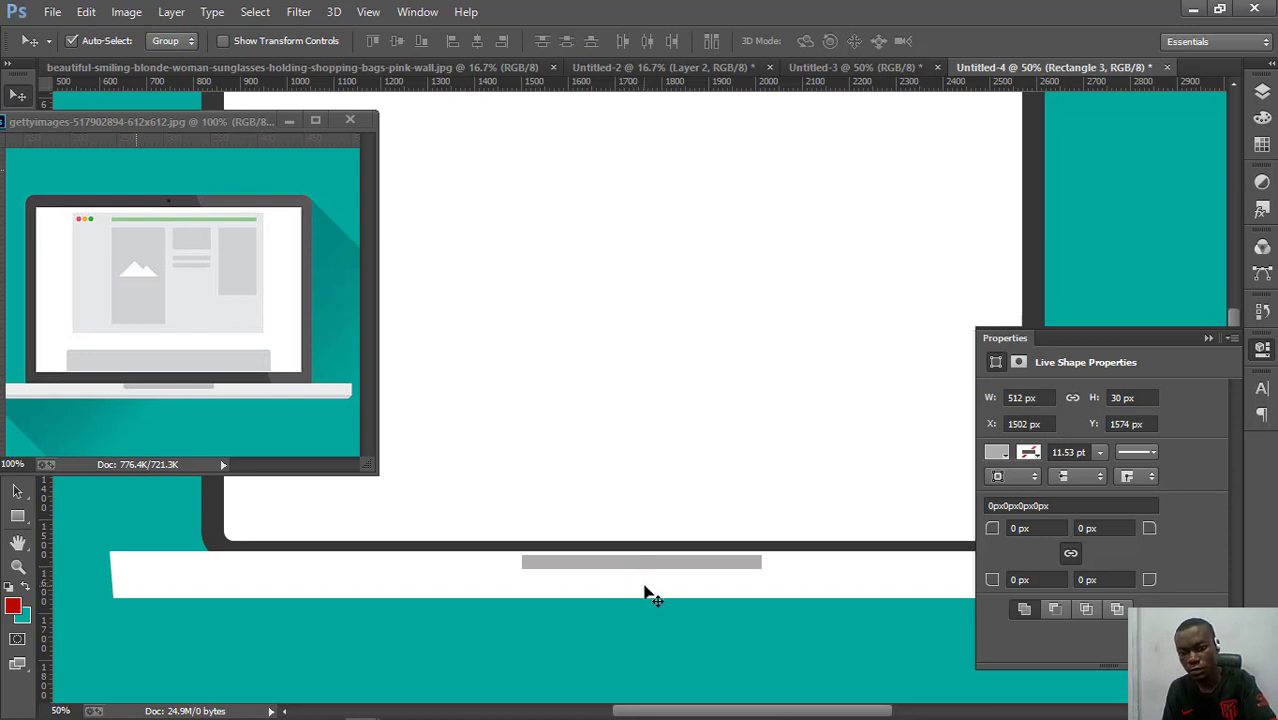
pyautogui.press('Up')
pyautogui.press('Up')
pyautogui.press('Up')
pyautogui.press('Up')
pyautogui.press('Up')
pyautogui.press('Up')
pyautogui.press('Up')
pyautogui.press('Up')
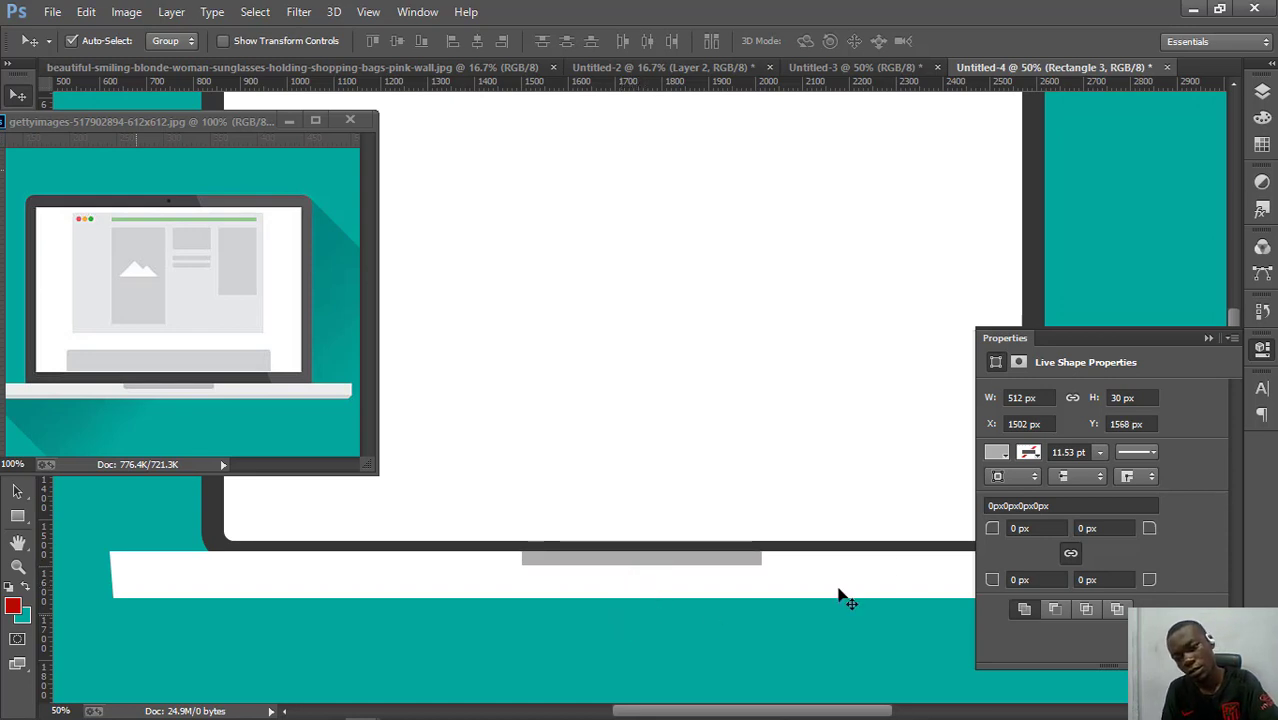
pyautogui.click(1208, 338)
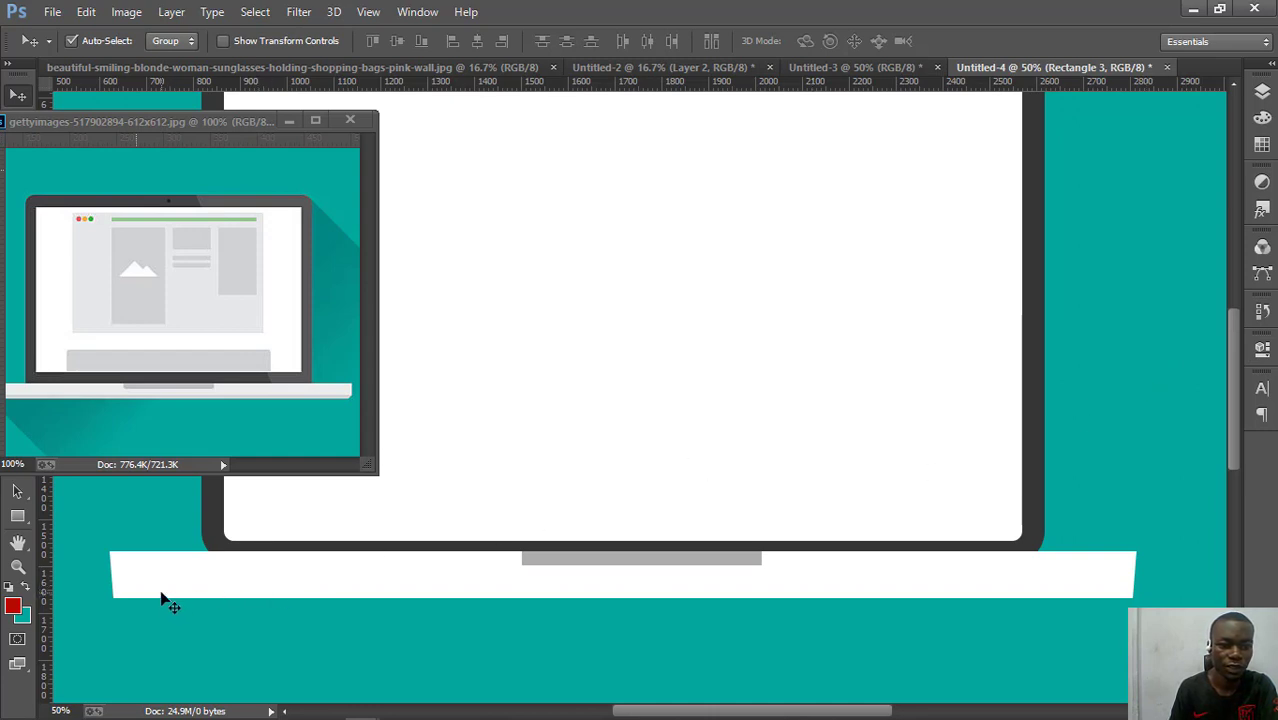
# - Draw a thin grey strip about 2164 by 10 px along the white base's lower edge
pyautogui.press('u')
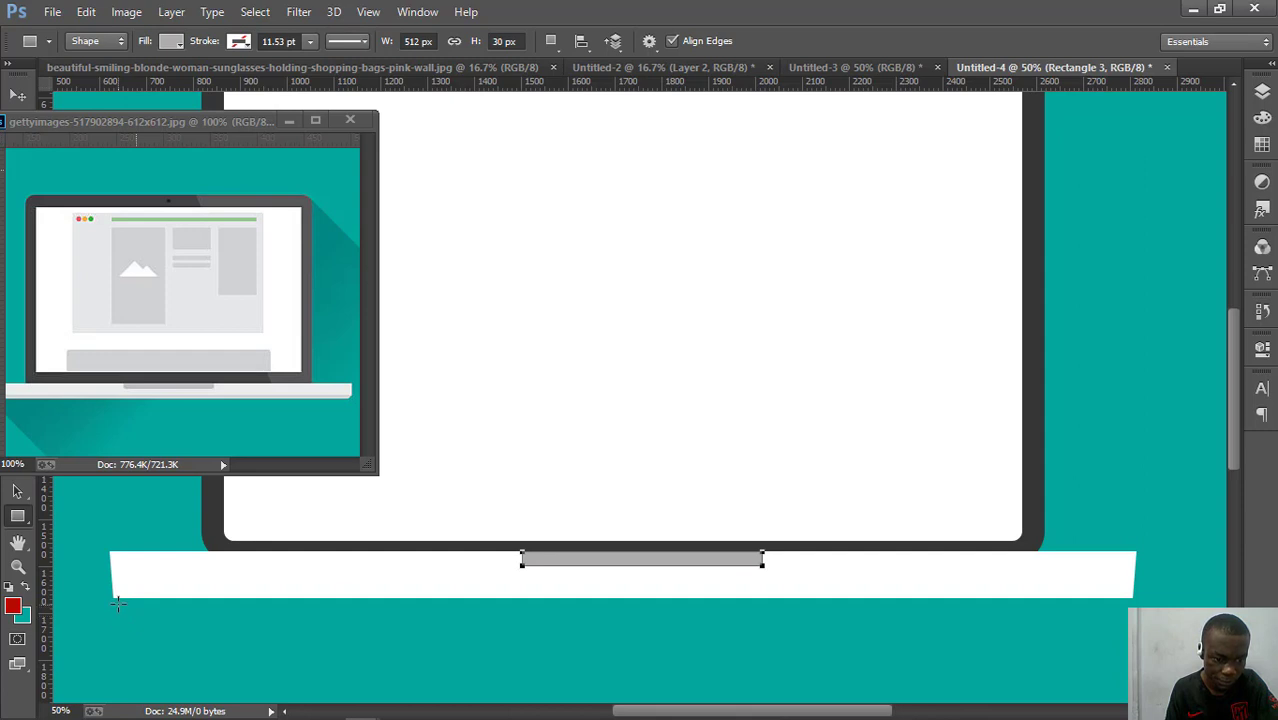
pyautogui.moveTo(115, 596); pyautogui.dragTo(1128, 597)
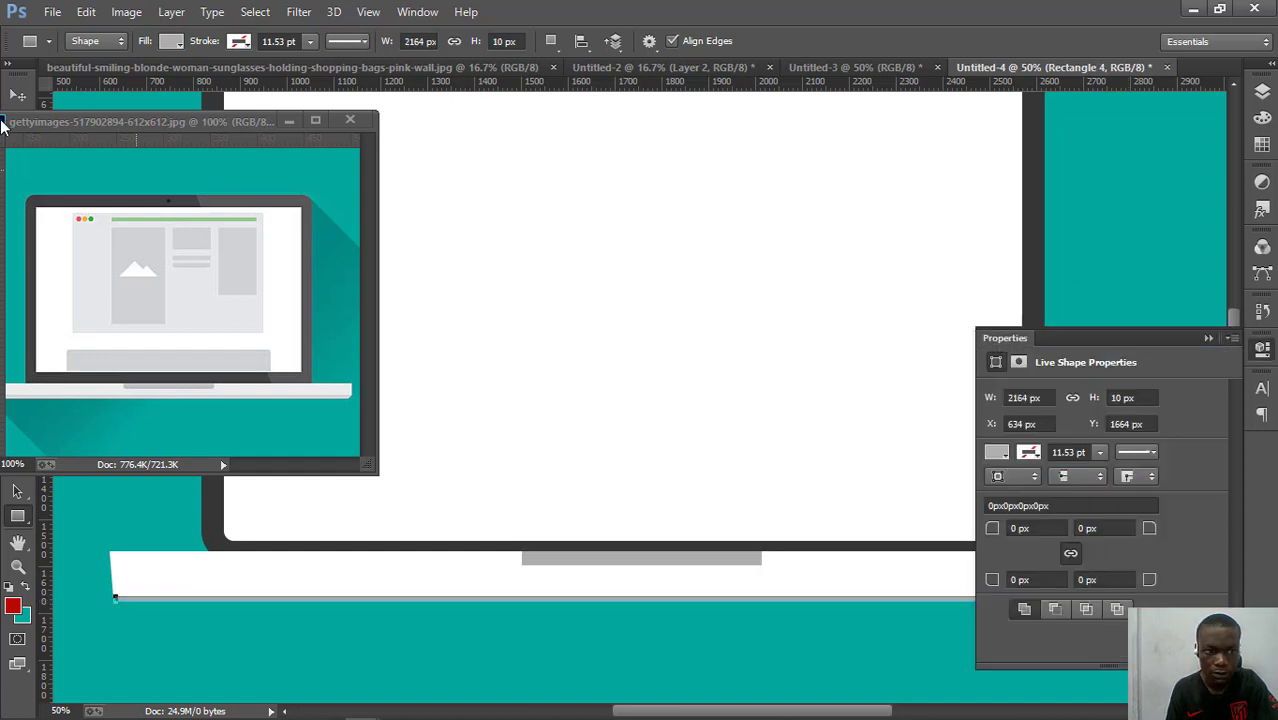
pyautogui.press('v')
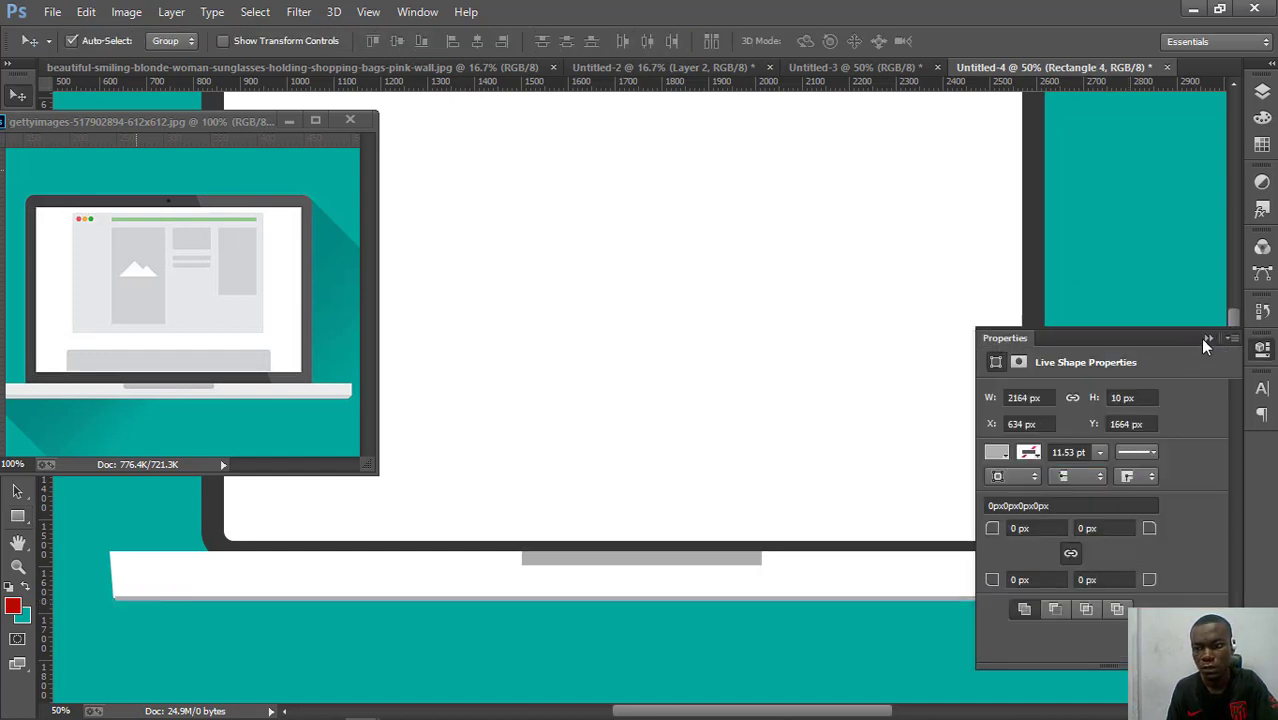
pyautogui.click(1208, 339)
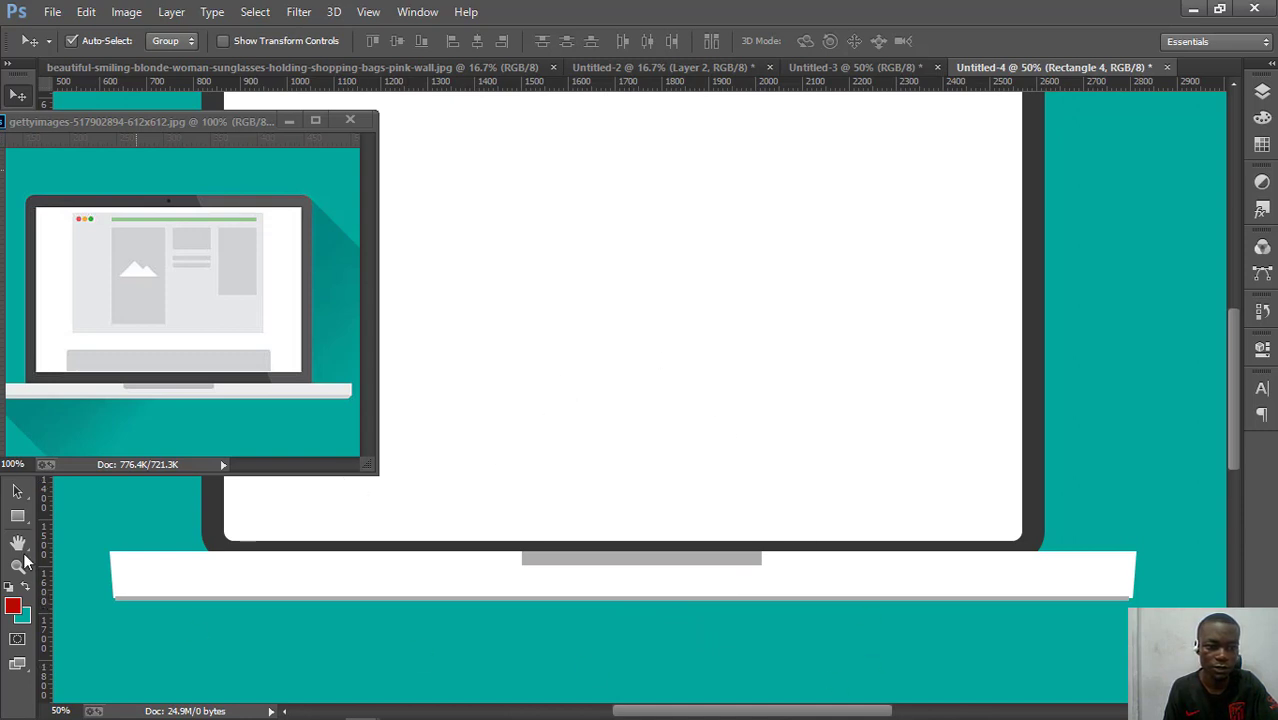
# - Draw a grey bar about 1164 by 126 px along the bottom of the laptop screen with 5 px corner radii
pyautogui.click(15, 517)
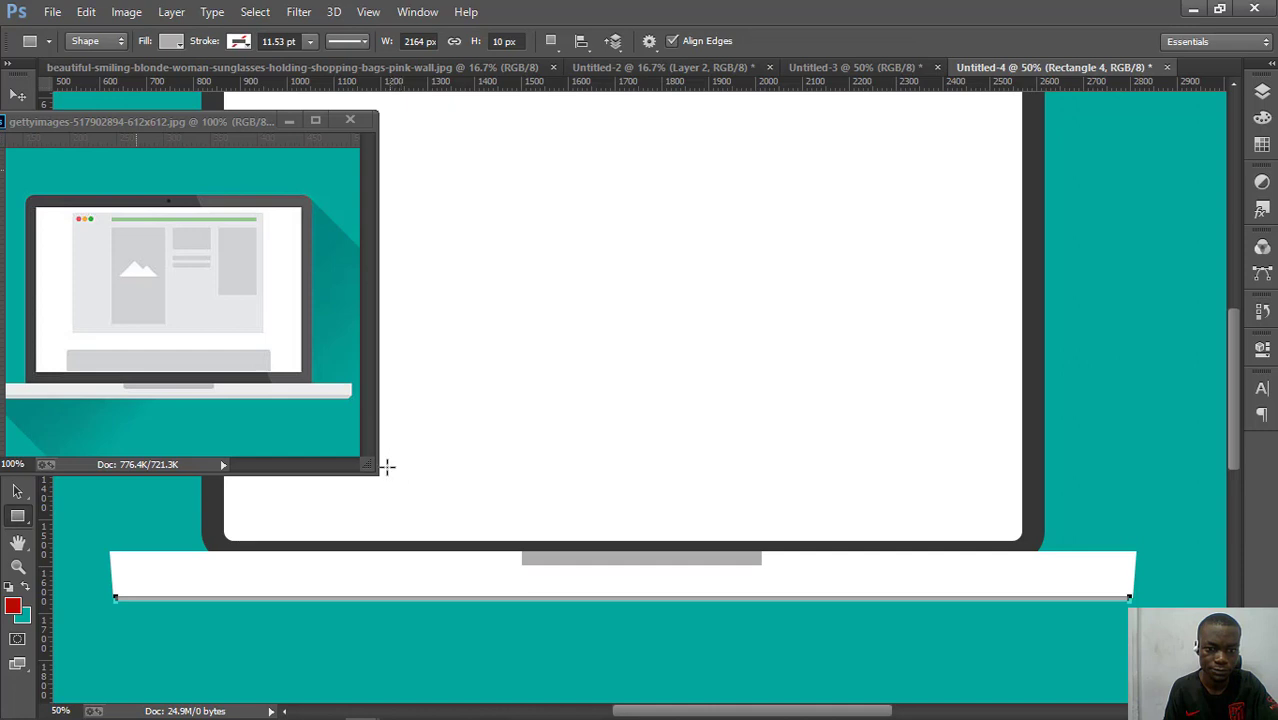
pyautogui.moveTo(353, 483); pyautogui.dragTo(899, 538)
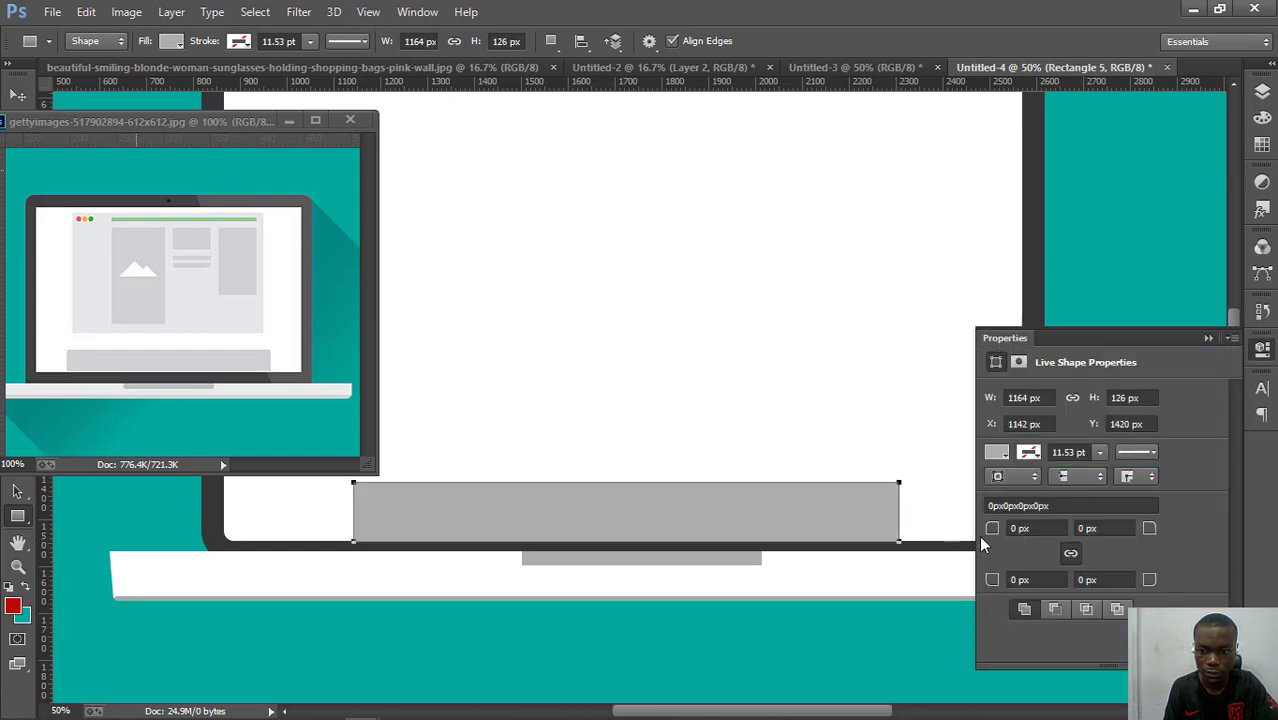
pyautogui.click(990, 530)
pyautogui.write('5')
pyautogui.press('Return')
pyautogui.click(18, 97)
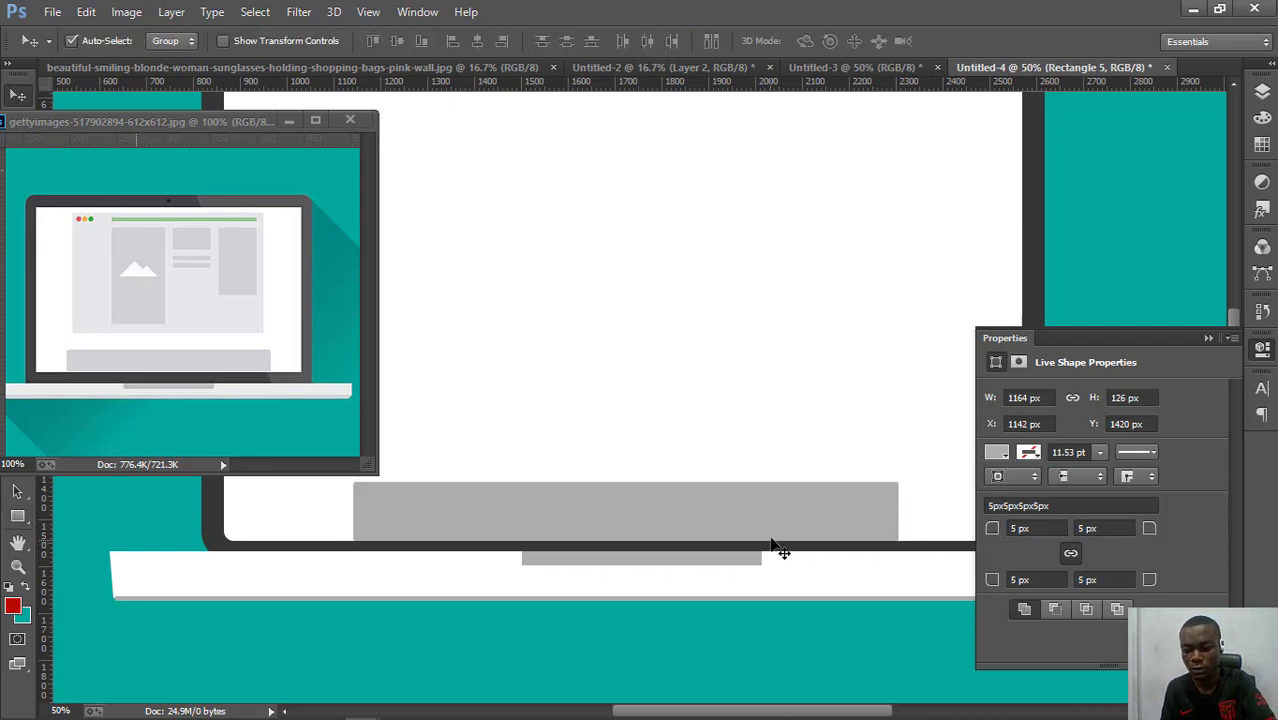
pyautogui.press('Up')
pyautogui.press('Up')
pyautogui.press('Up')
pyautogui.press('Up')
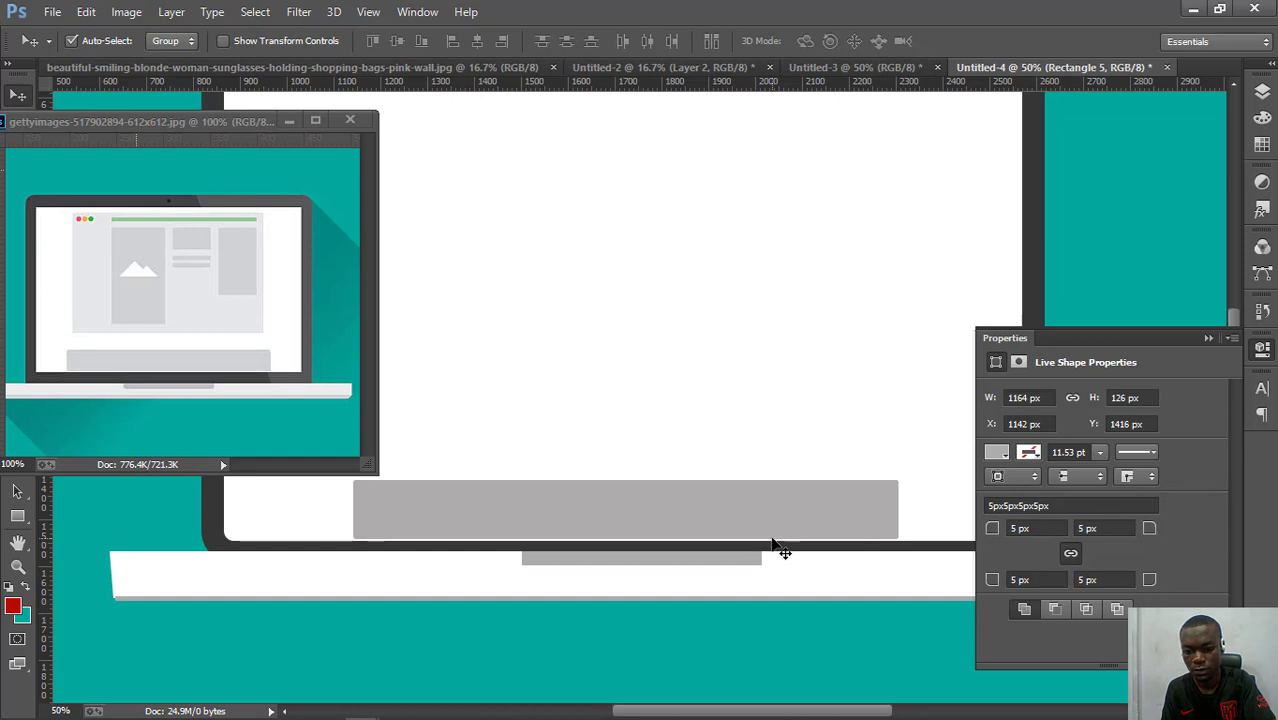
pyautogui.press('Down')
pyautogui.press('Down')
pyautogui.press('Down')
pyautogui.press('Down')
# - Reduce the grey bar's height to about 108 px from its upper edge and nudge the bar slightly up
pyautogui.hotkey('ctrl', 't')
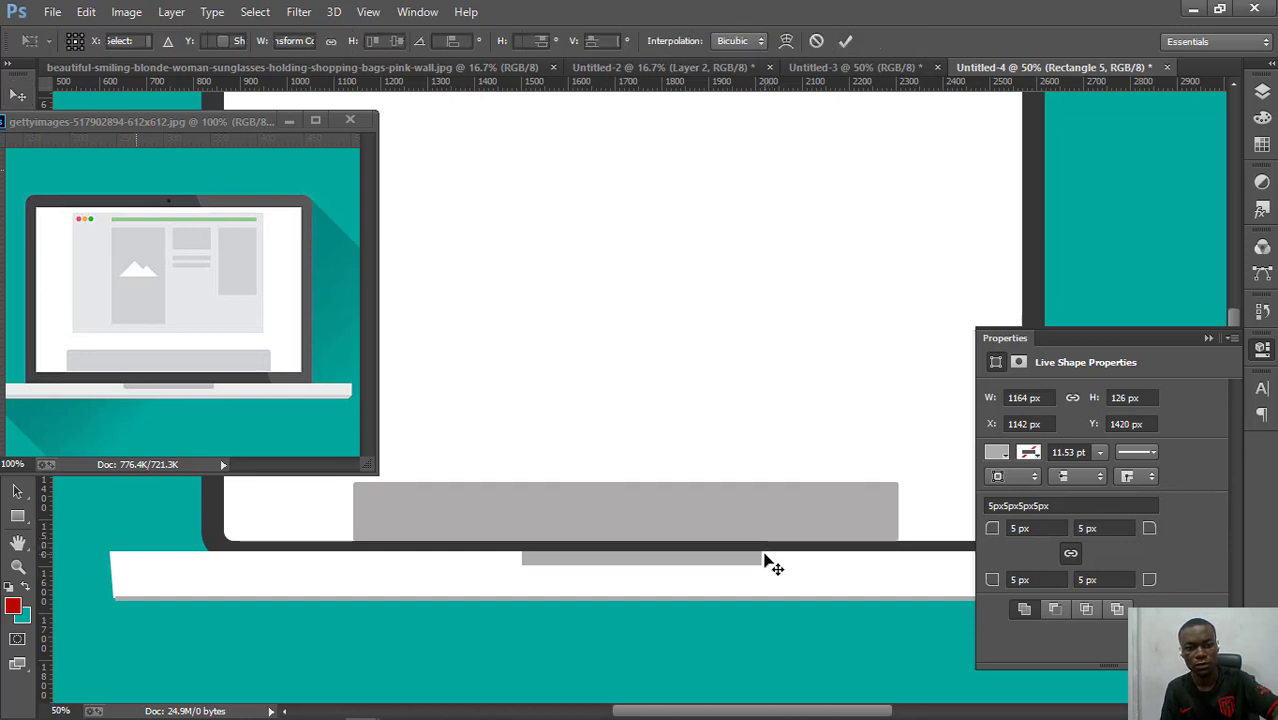
pyautogui.moveTo(627, 484); pyautogui.dragTo(628, 492)
pyautogui.press('Return')
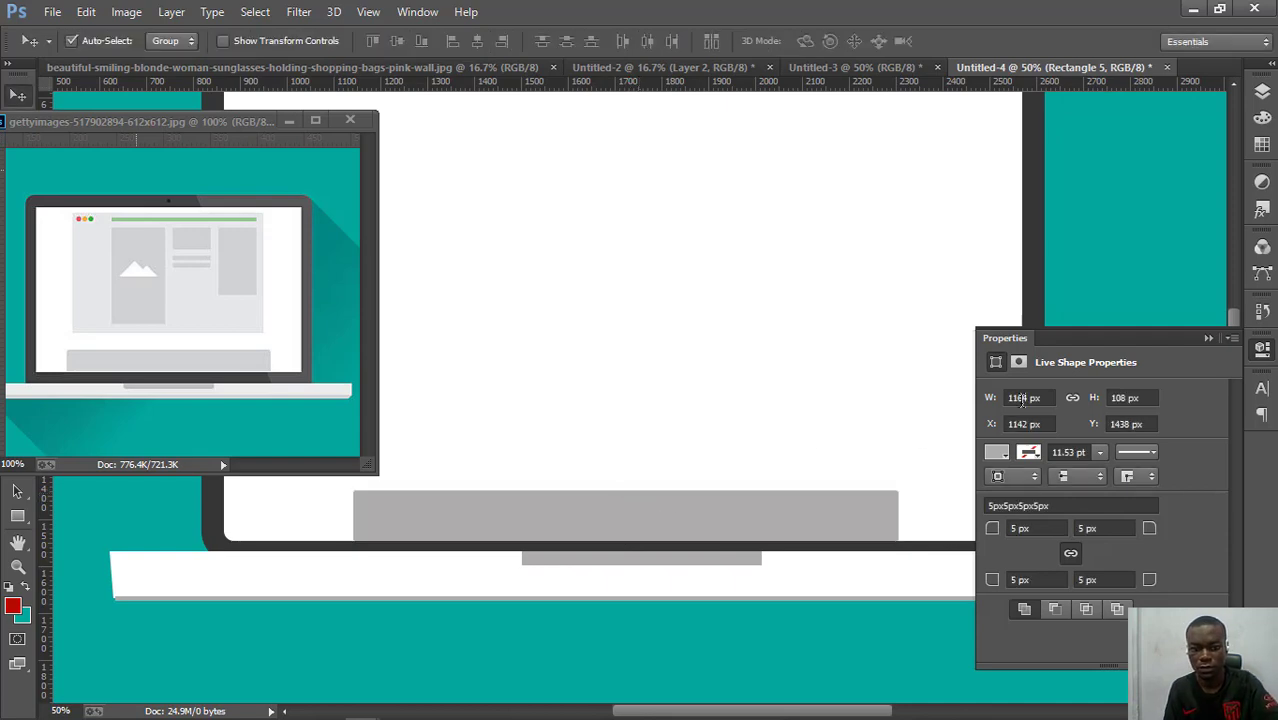
pyautogui.click(1207, 339)
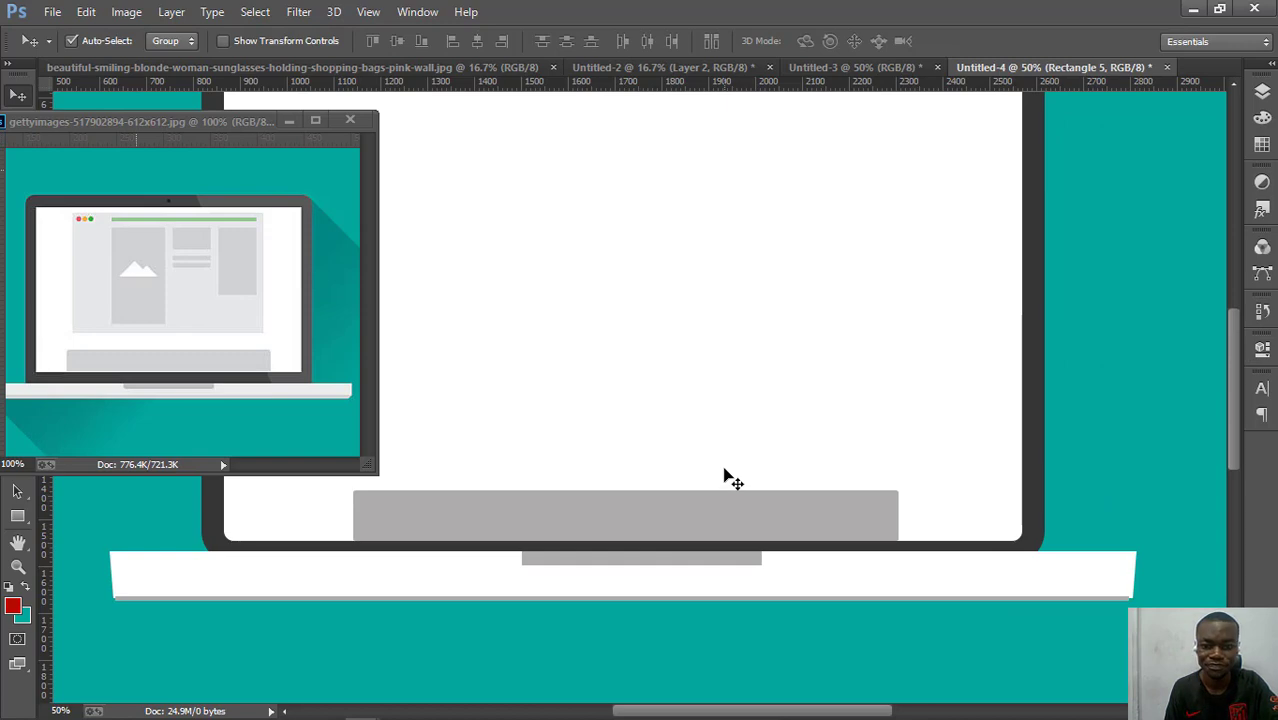
pyautogui.hotkey('ctrl', '-')
pyautogui.hotkey('ctrl', '-')
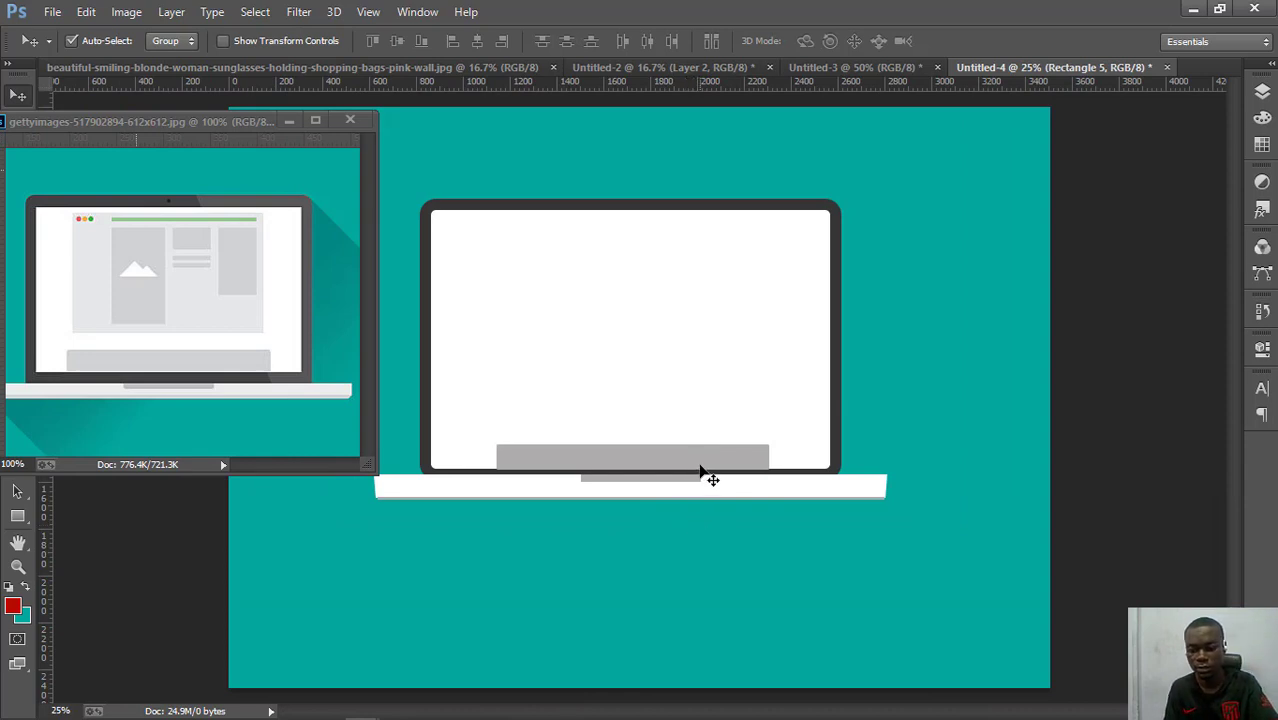
pyautogui.press('Up')
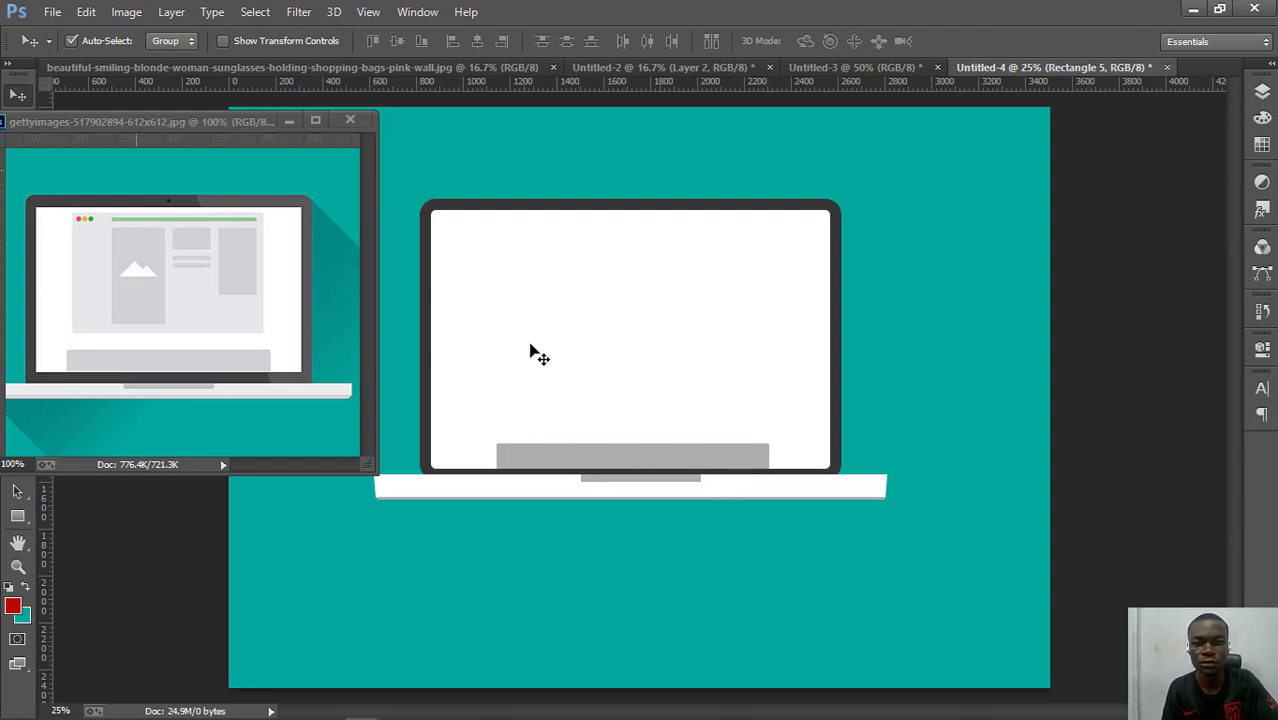
# - Place vertical guides on both sides of the grey bar and a horizontal guide just below the screen's upper edge
pyautogui.hotkey('ctrl', '+')
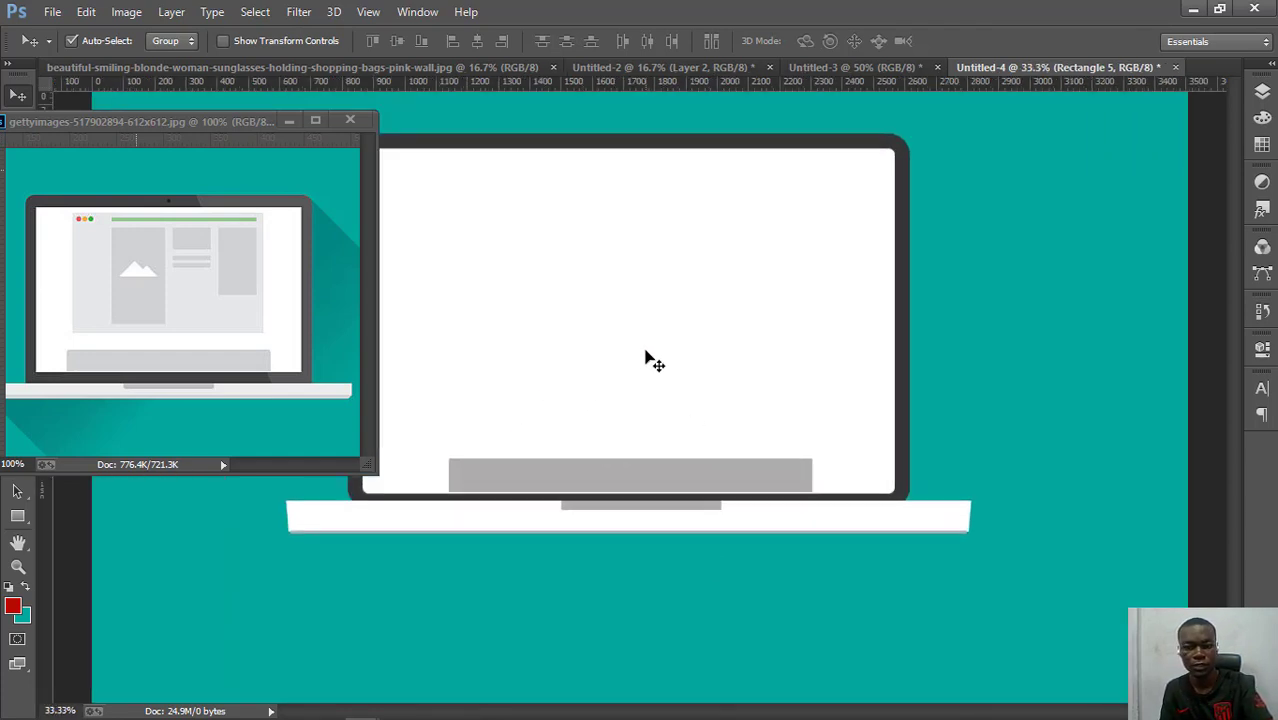
pyautogui.hotkey('ctrl', '+')
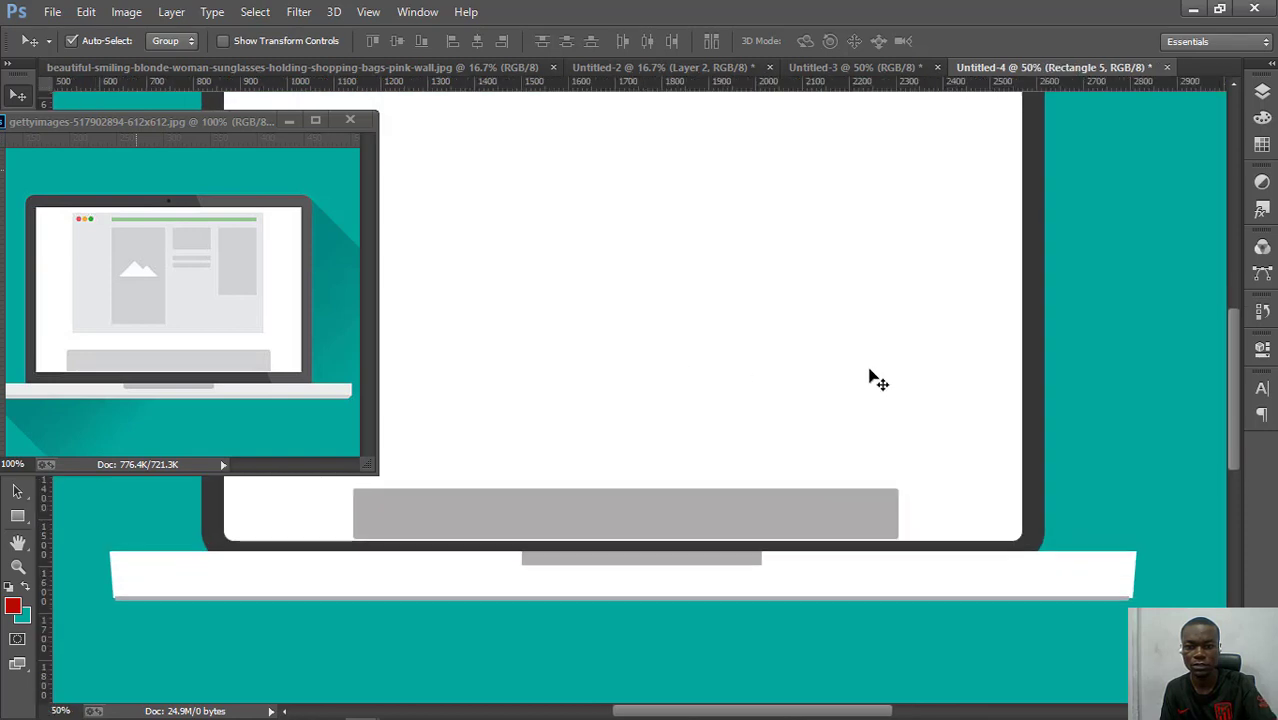
pyautogui.scroll(3, 976, 394)
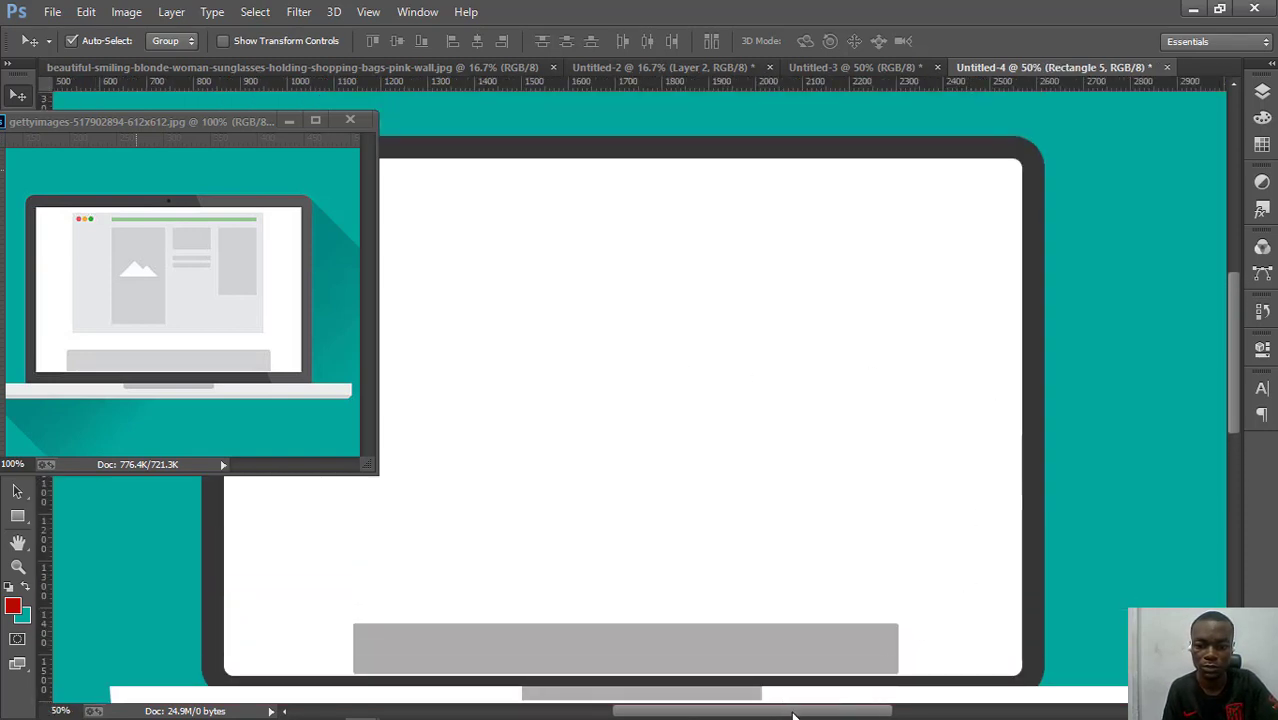
pyautogui.moveTo(785, 706); pyautogui.dragTo(747, 708)
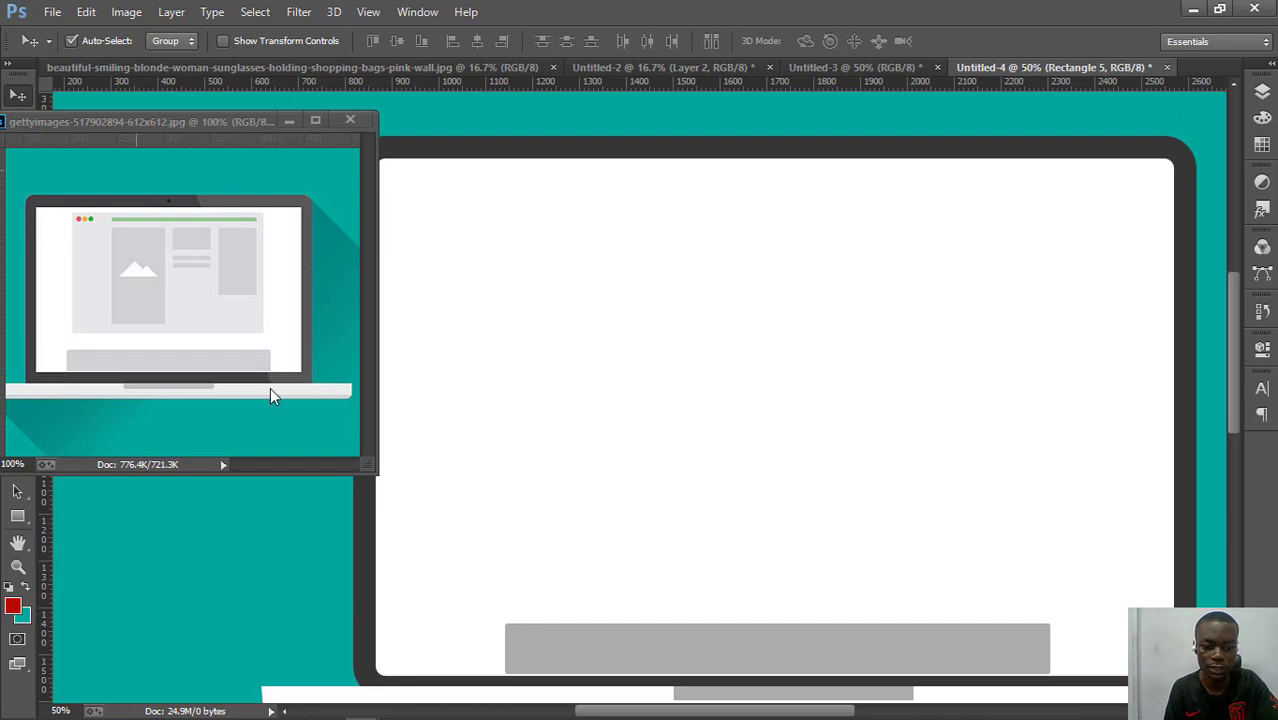
pyautogui.press('u')
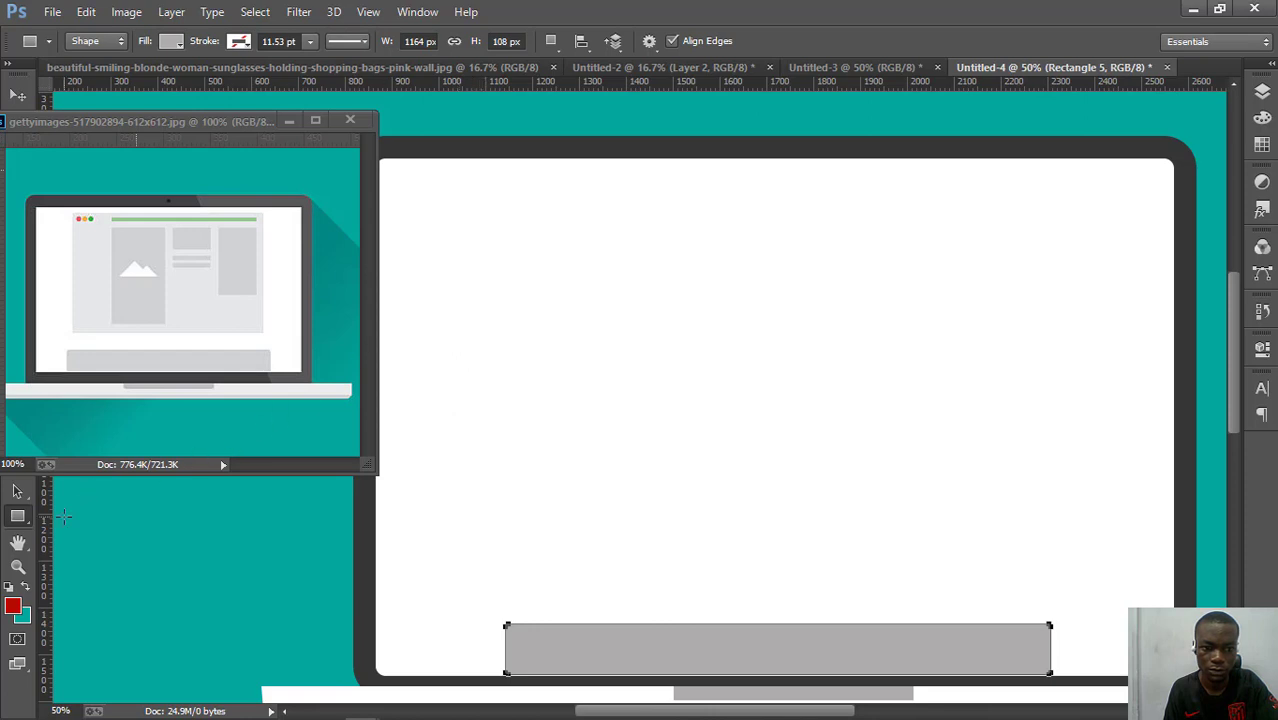
pyautogui.moveTo(43, 520); pyautogui.dragTo(504, 620)
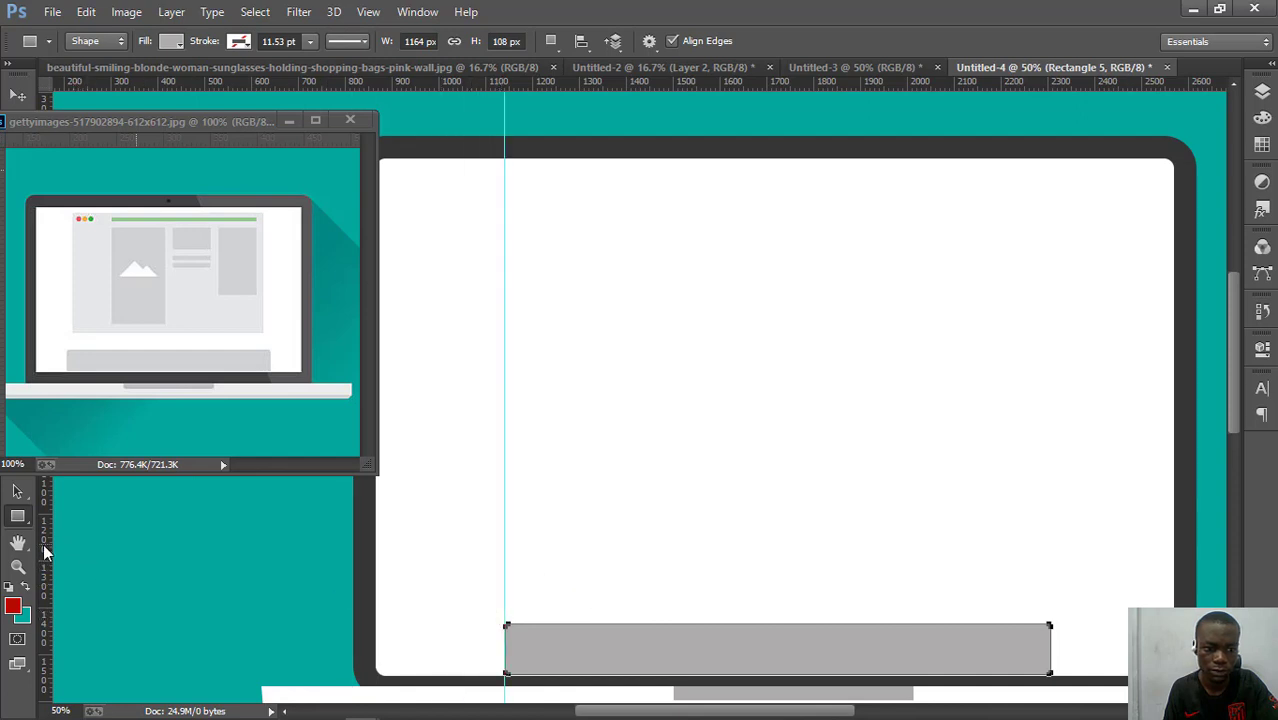
pyautogui.moveTo(47, 547); pyautogui.dragTo(1055, 658)
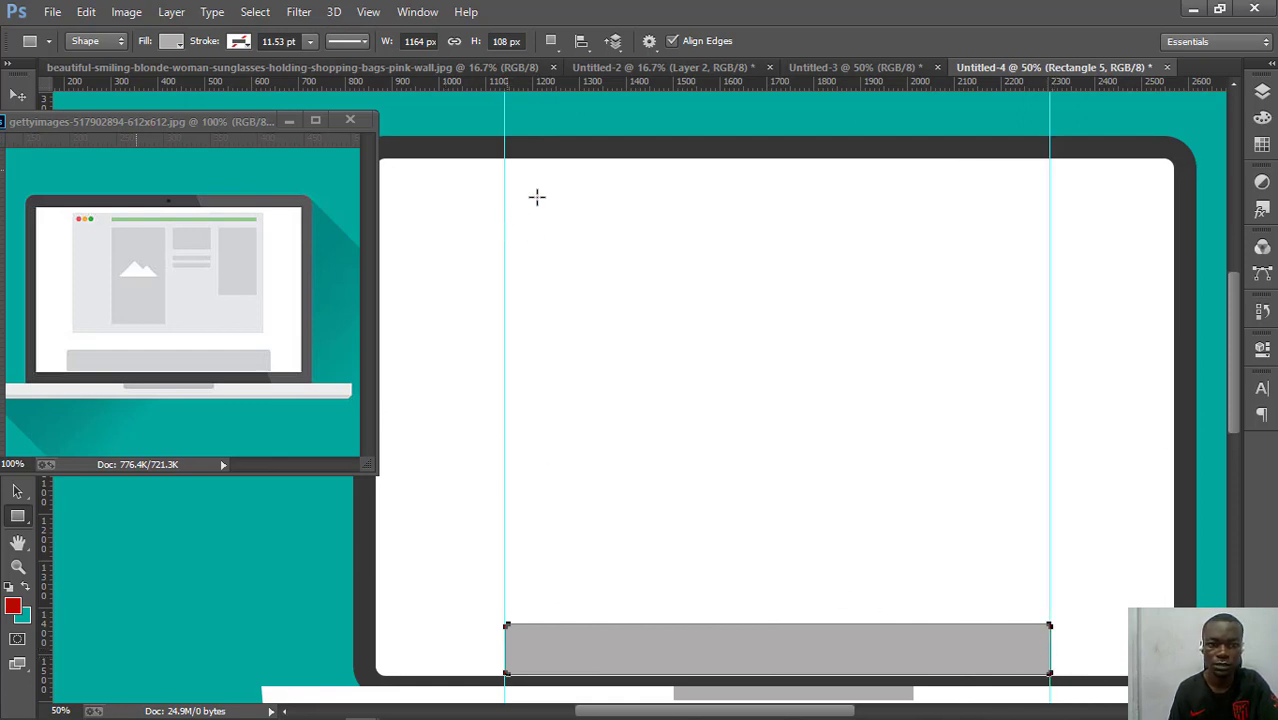
pyautogui.moveTo(648, 90); pyautogui.dragTo(648, 176)
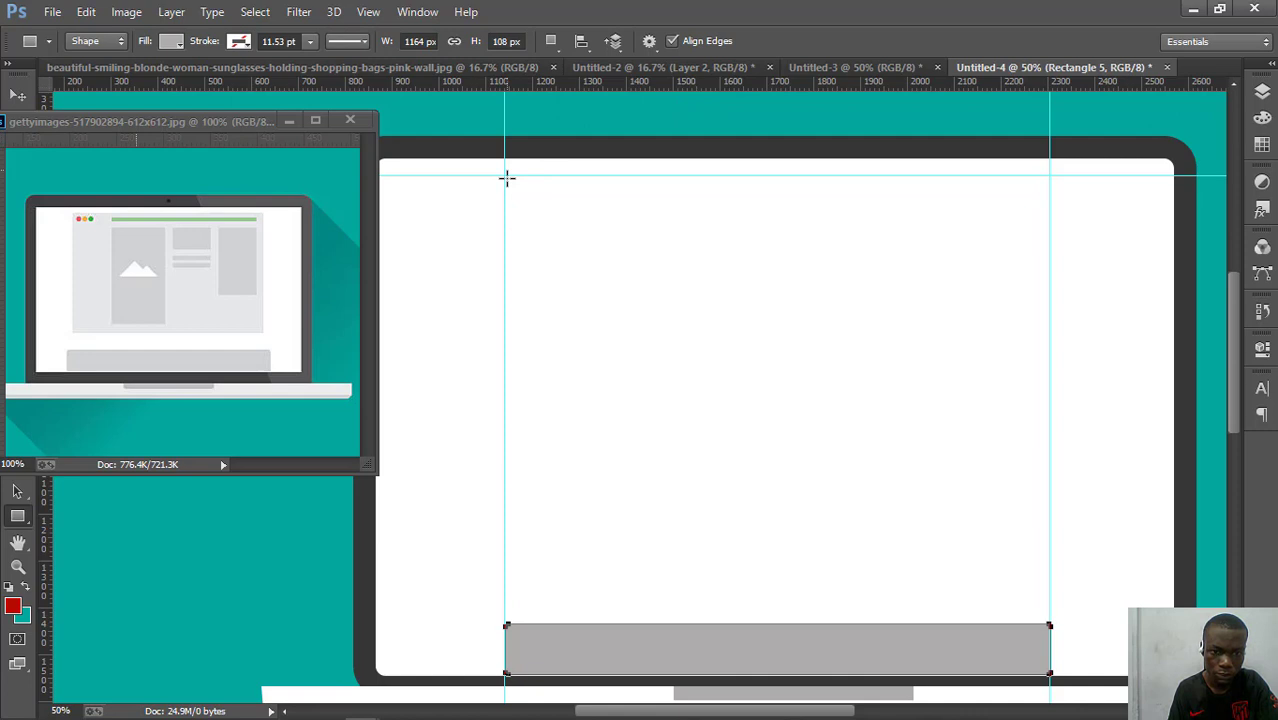
# - Draw a rectangle about 1164 by 856 px between the vertical guides, down from the horizontal guide, and give it a very light grey fill
pyautogui.moveTo(505, 175); pyautogui.dragTo(1047, 576)
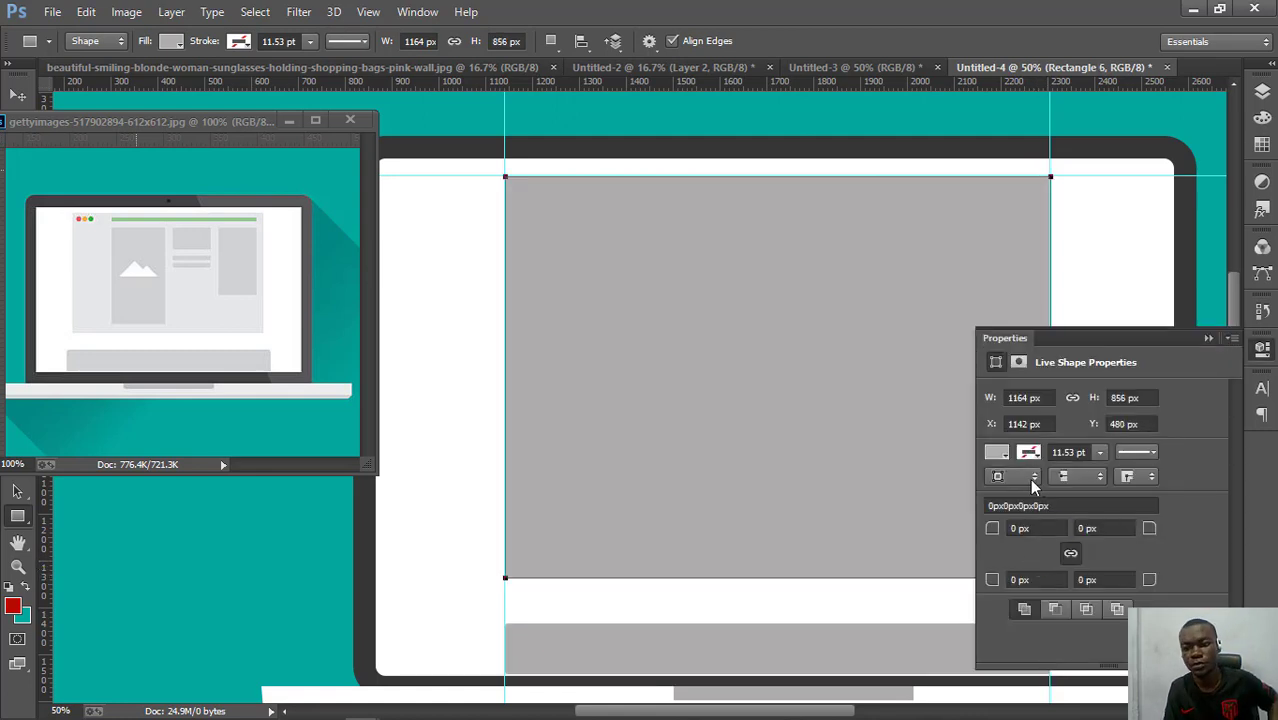
pyautogui.click(1001, 456)
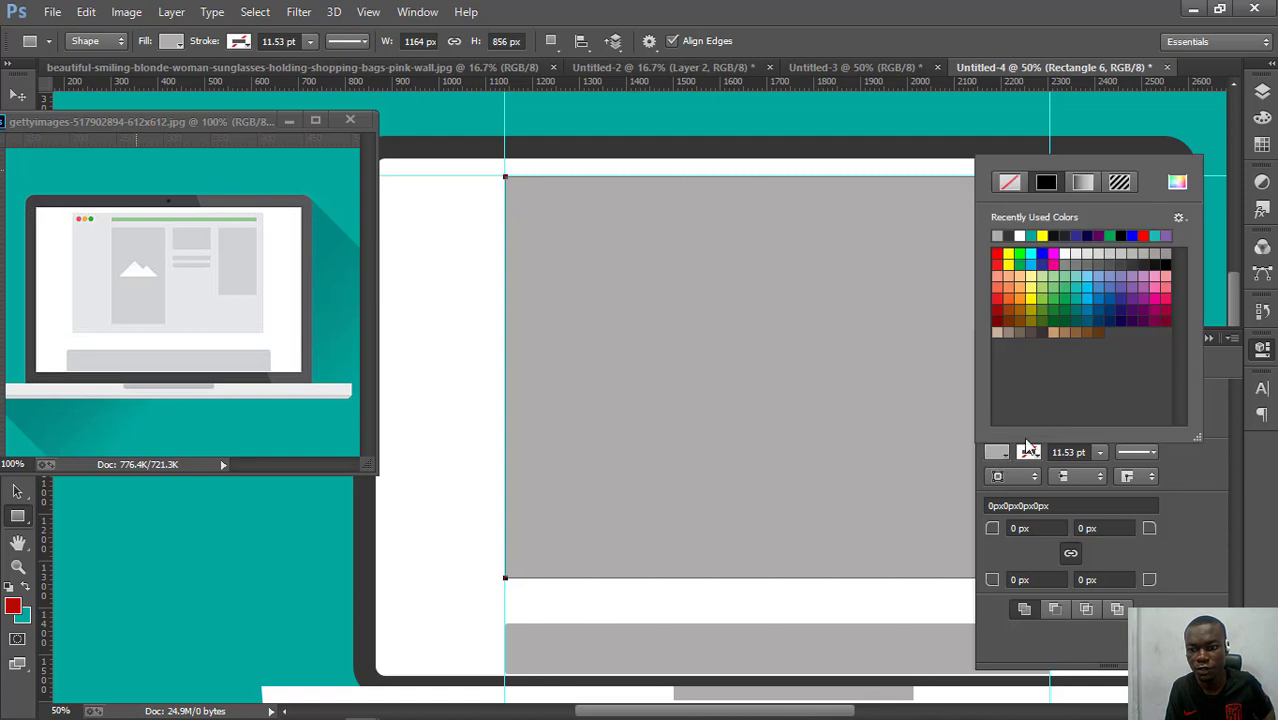
pyautogui.click(1063, 262)
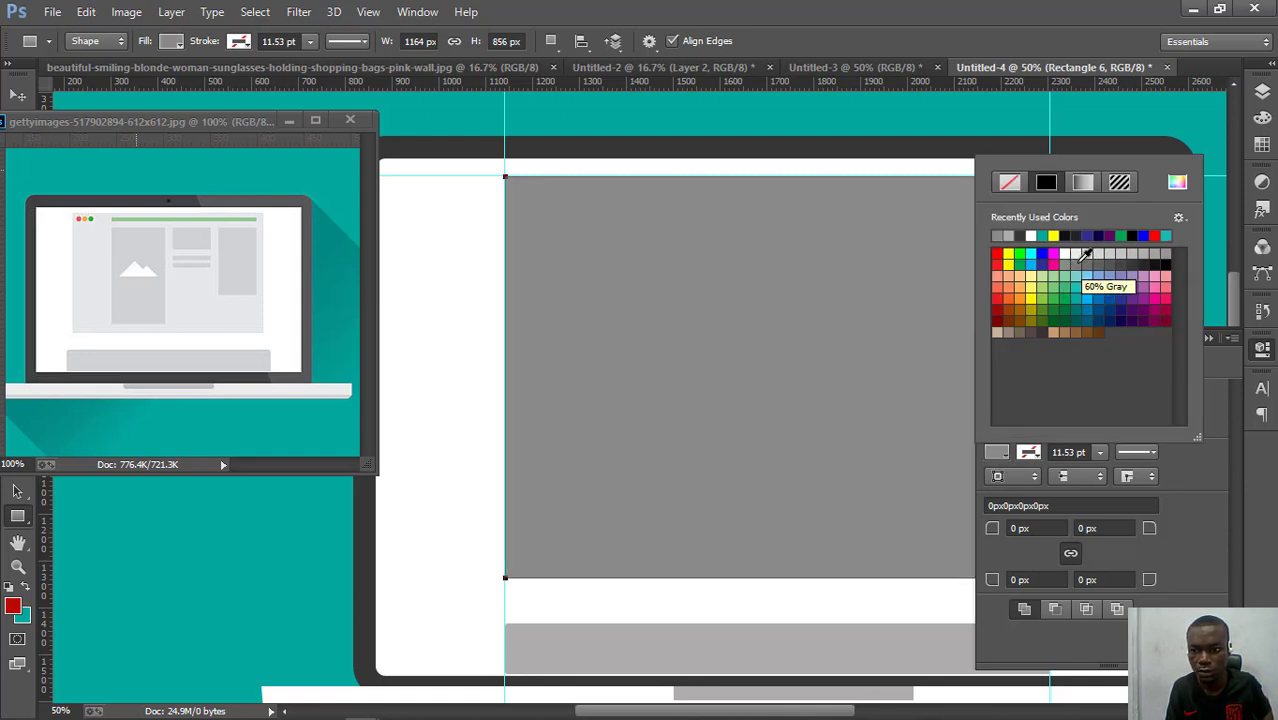
pyautogui.click(1152, 256)
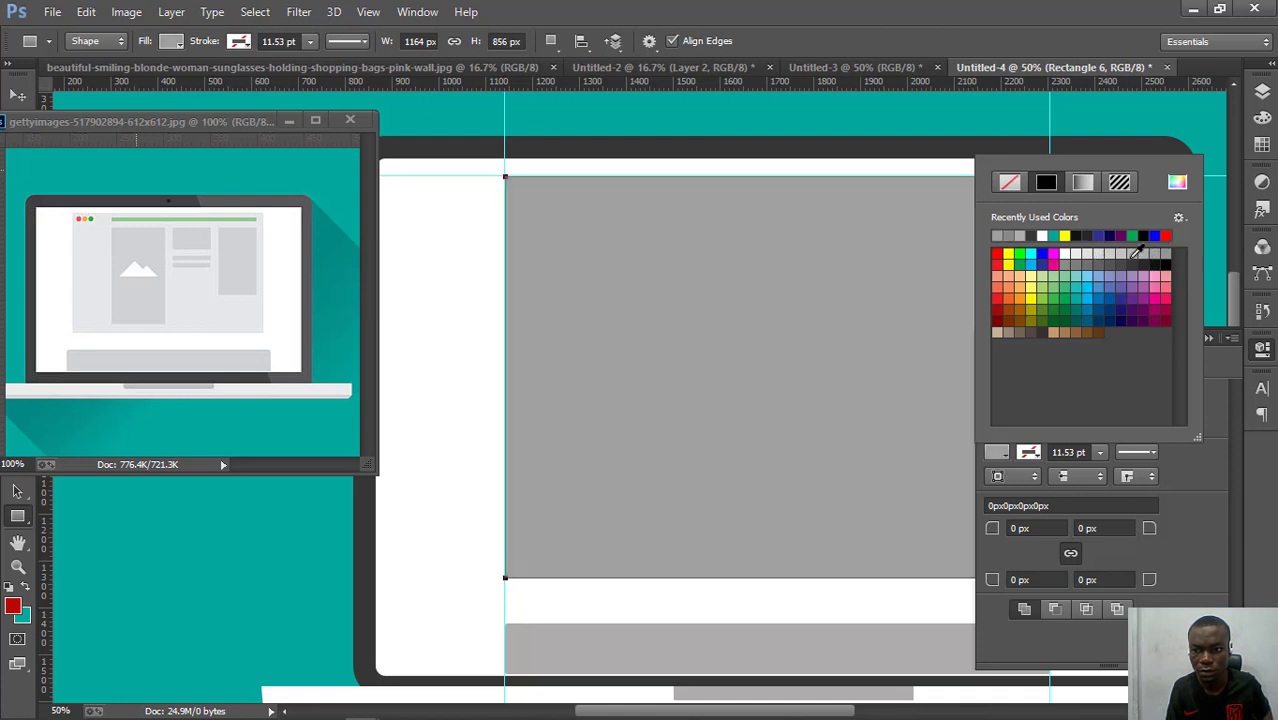
pyautogui.click(1118, 253)
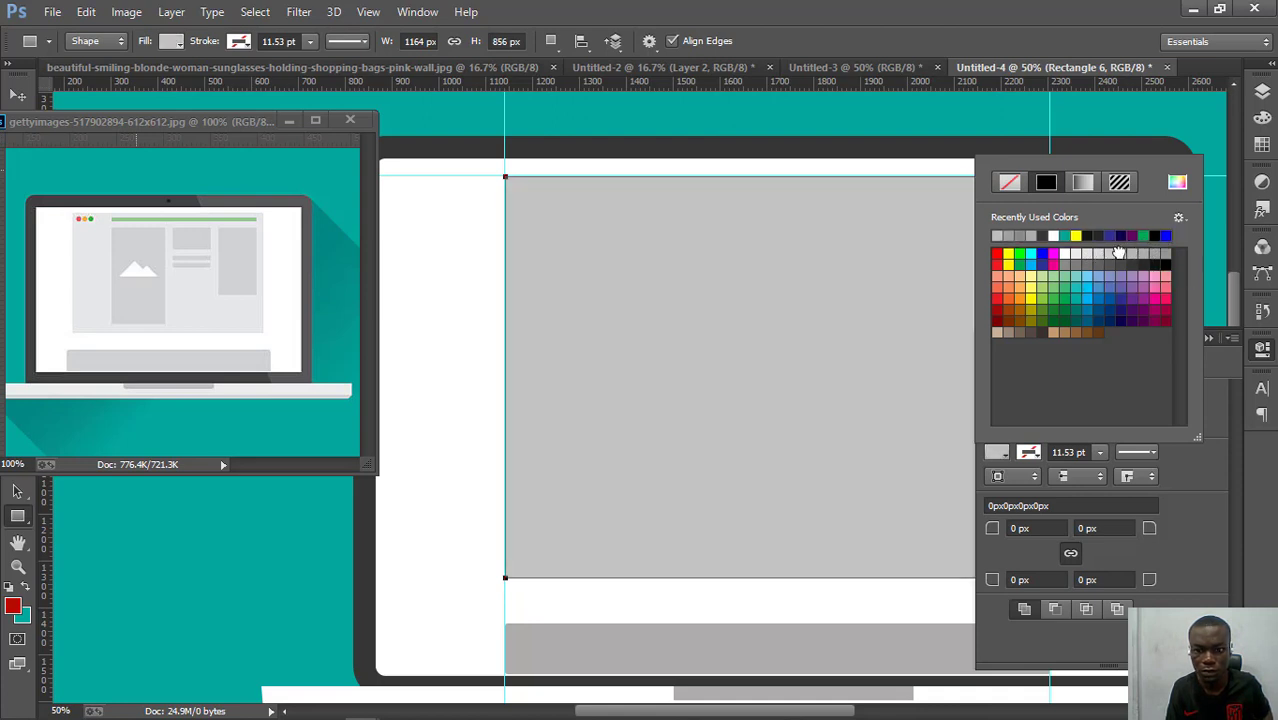
pyautogui.click(1110, 253)
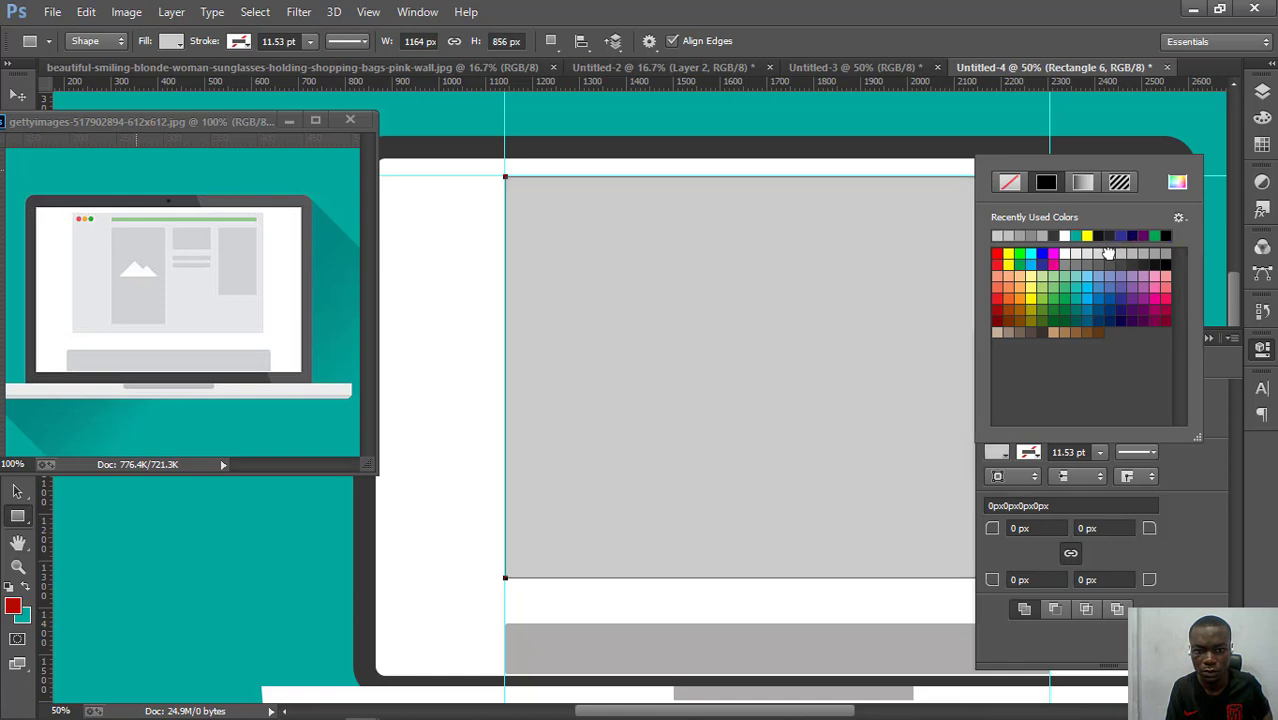
pyautogui.click(1100, 253)
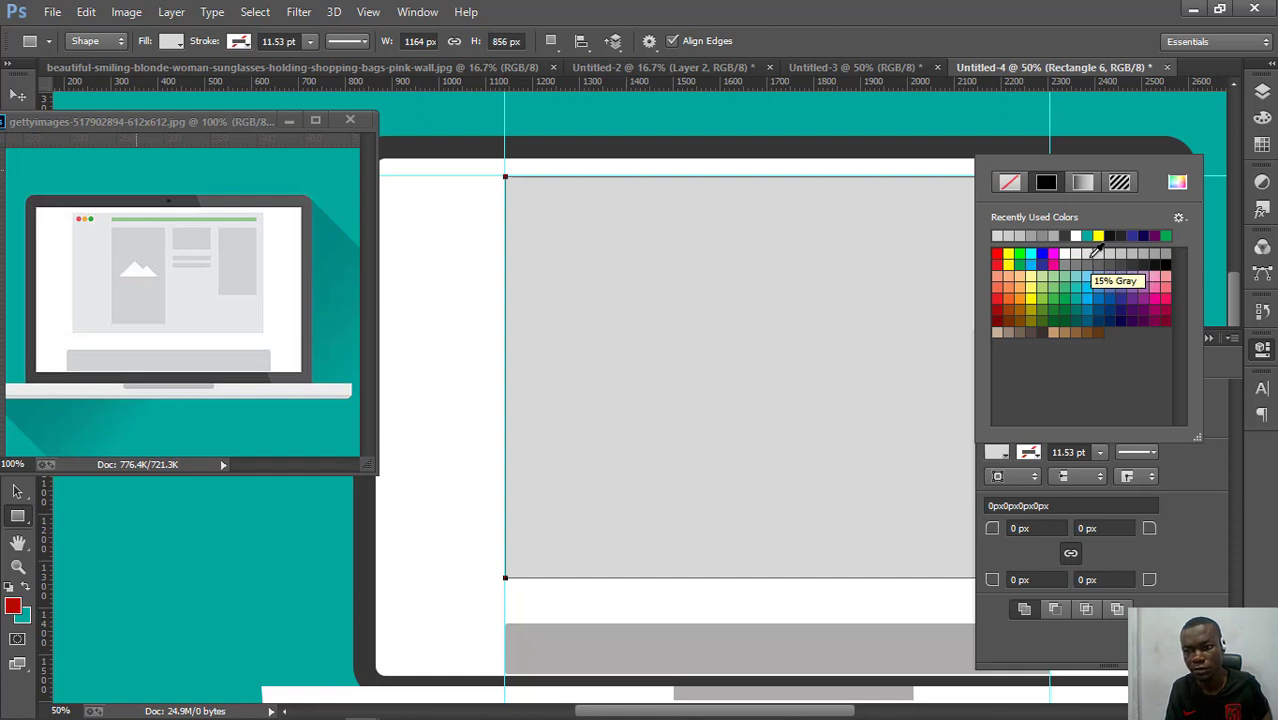
pyautogui.click(1094, 252)
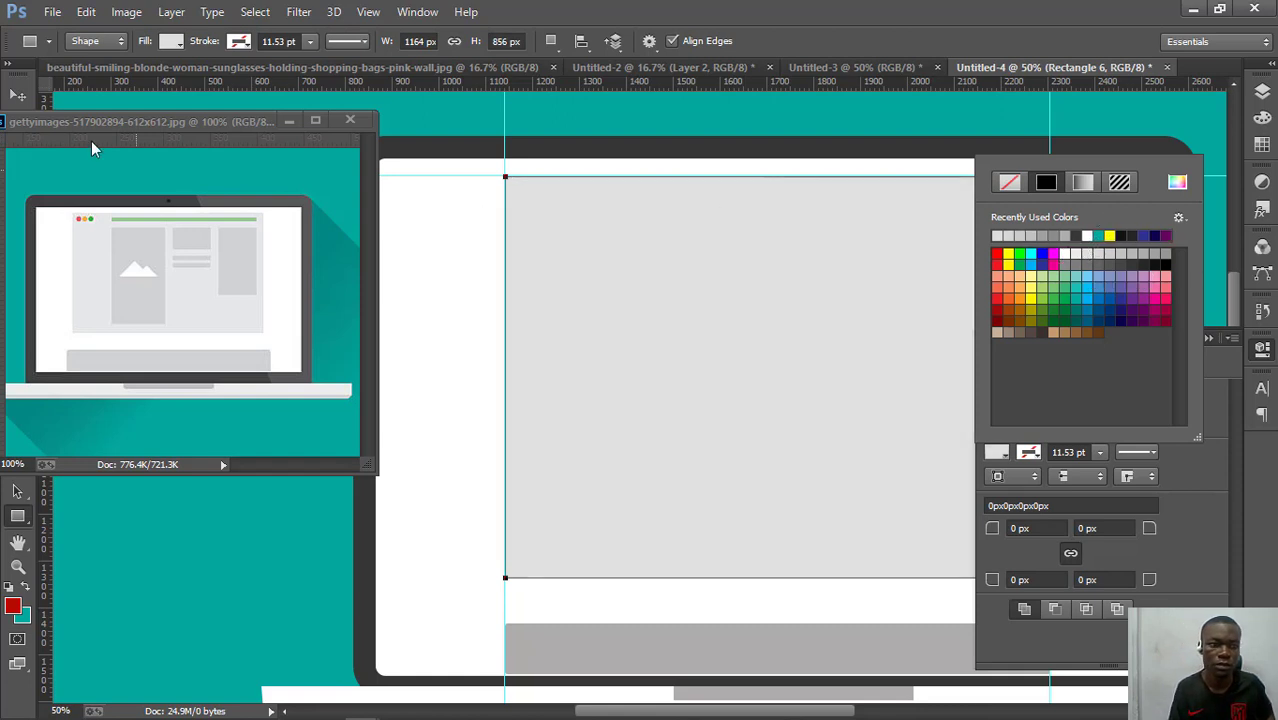
# - Darken the large page panel's fill slightly to 15% Gray
pyautogui.click(17, 95)
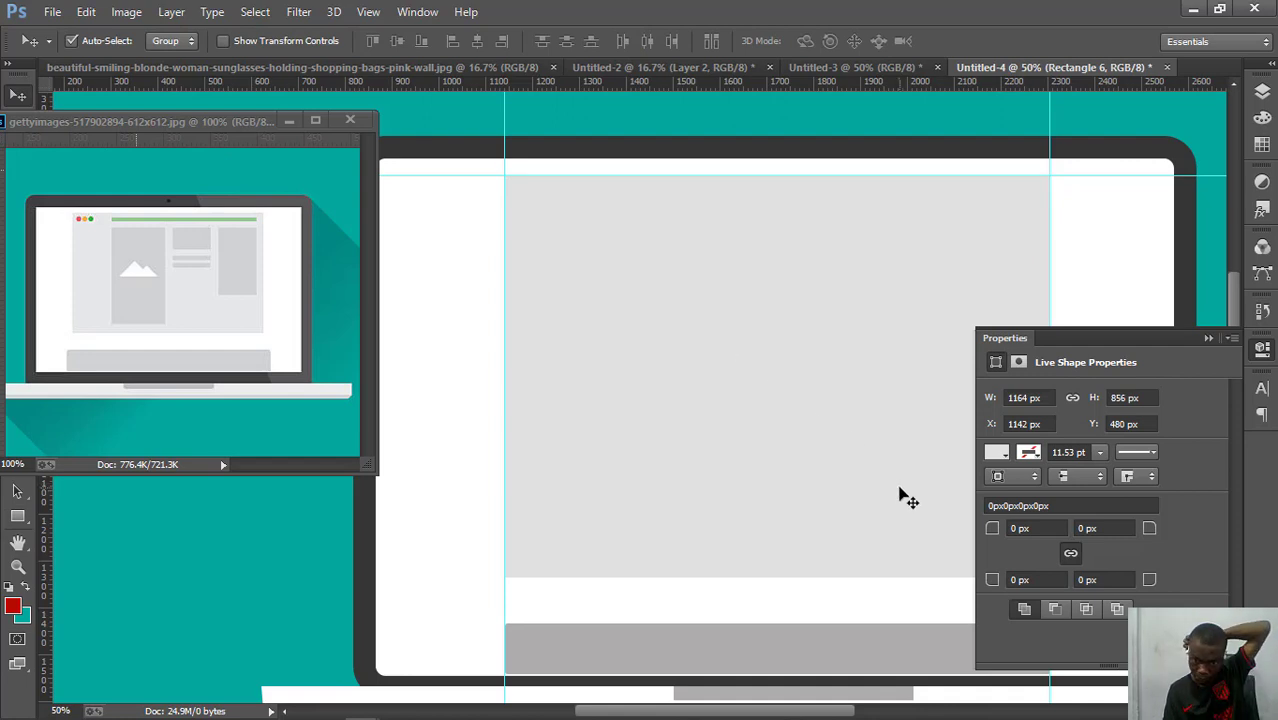
pyautogui.click(999, 455)
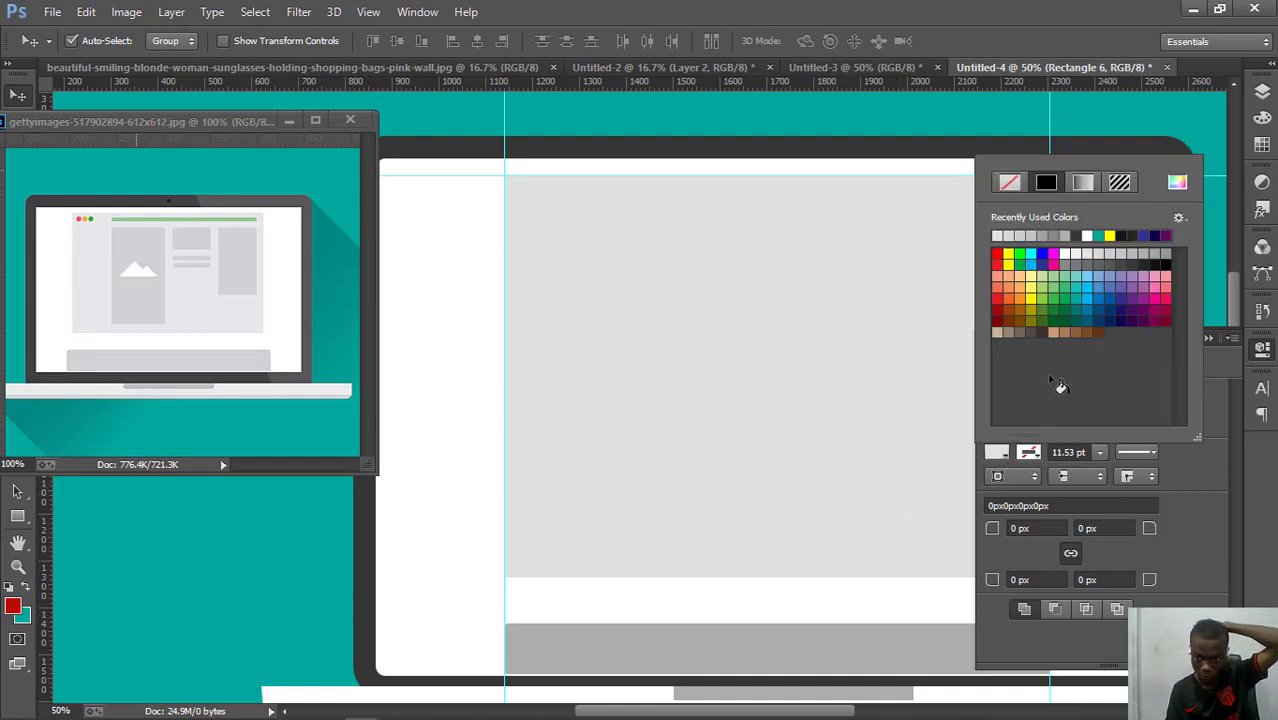
pyautogui.click(1103, 252)
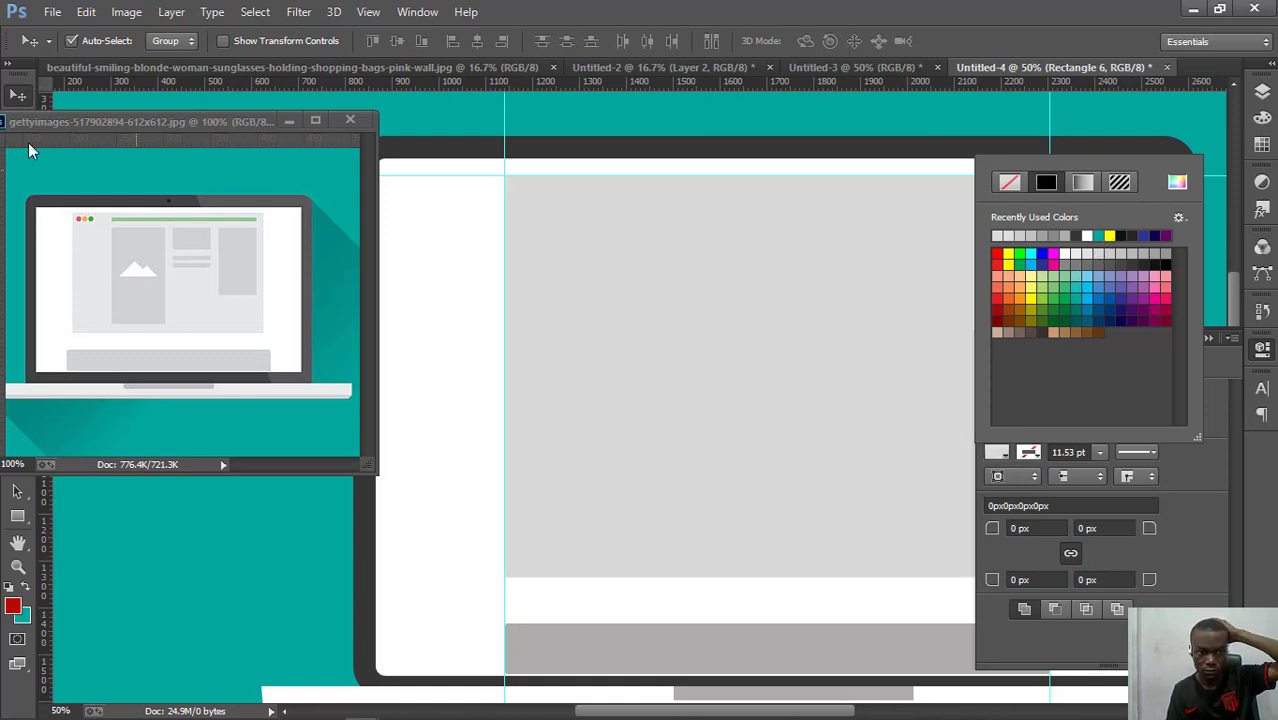
pyautogui.press('Escape')
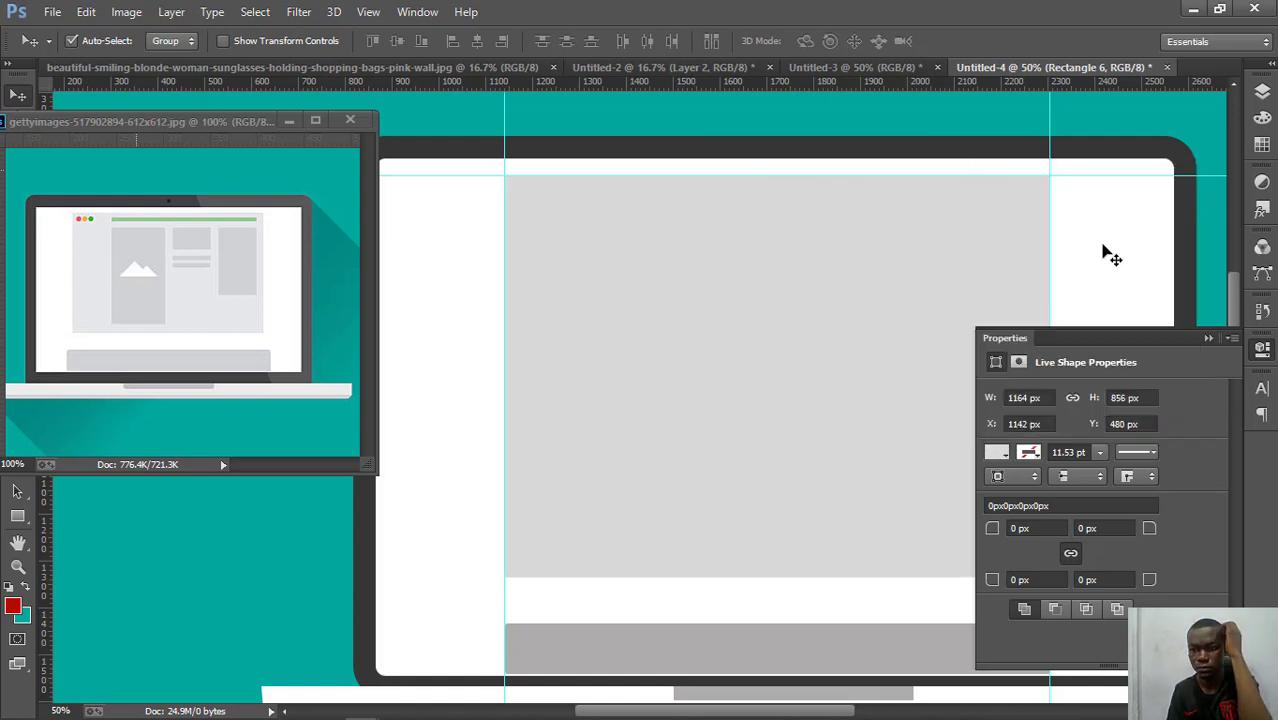
pyautogui.click(1207, 340)
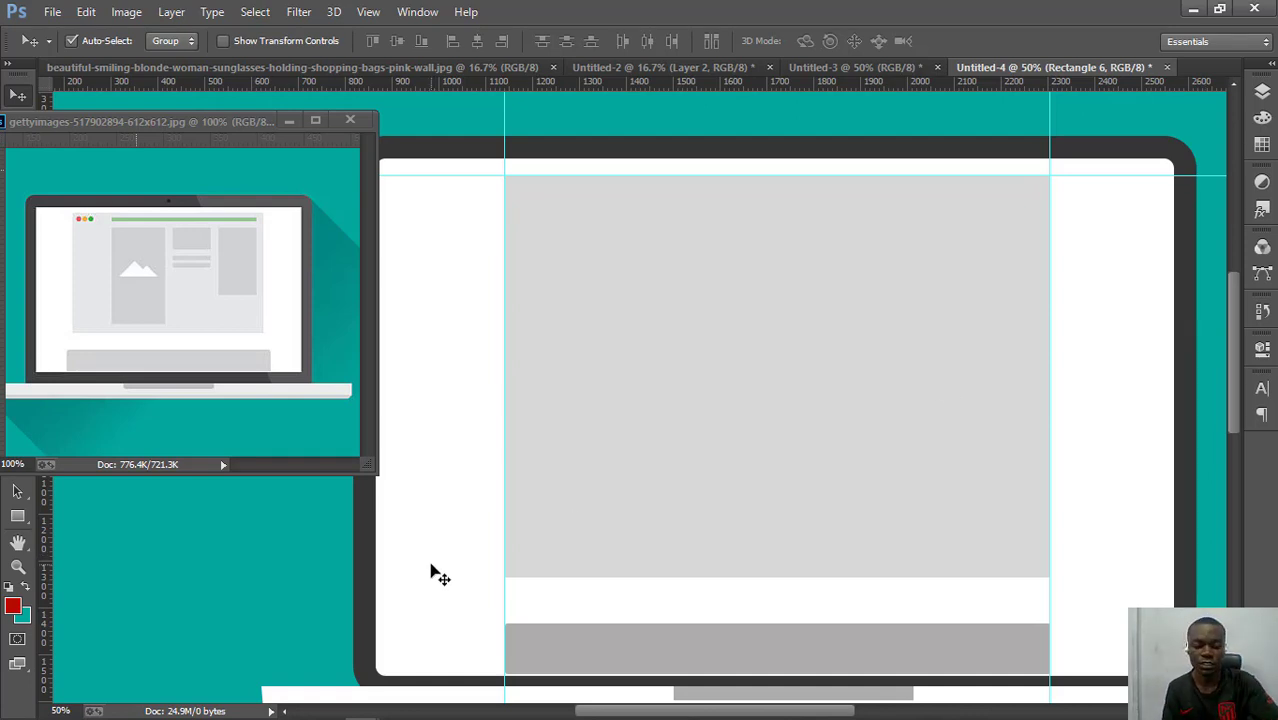
# - Draw a tall rectangle about 206 by 648 px in the left part of the page panel and fill it with a medium grey
pyautogui.press('u')
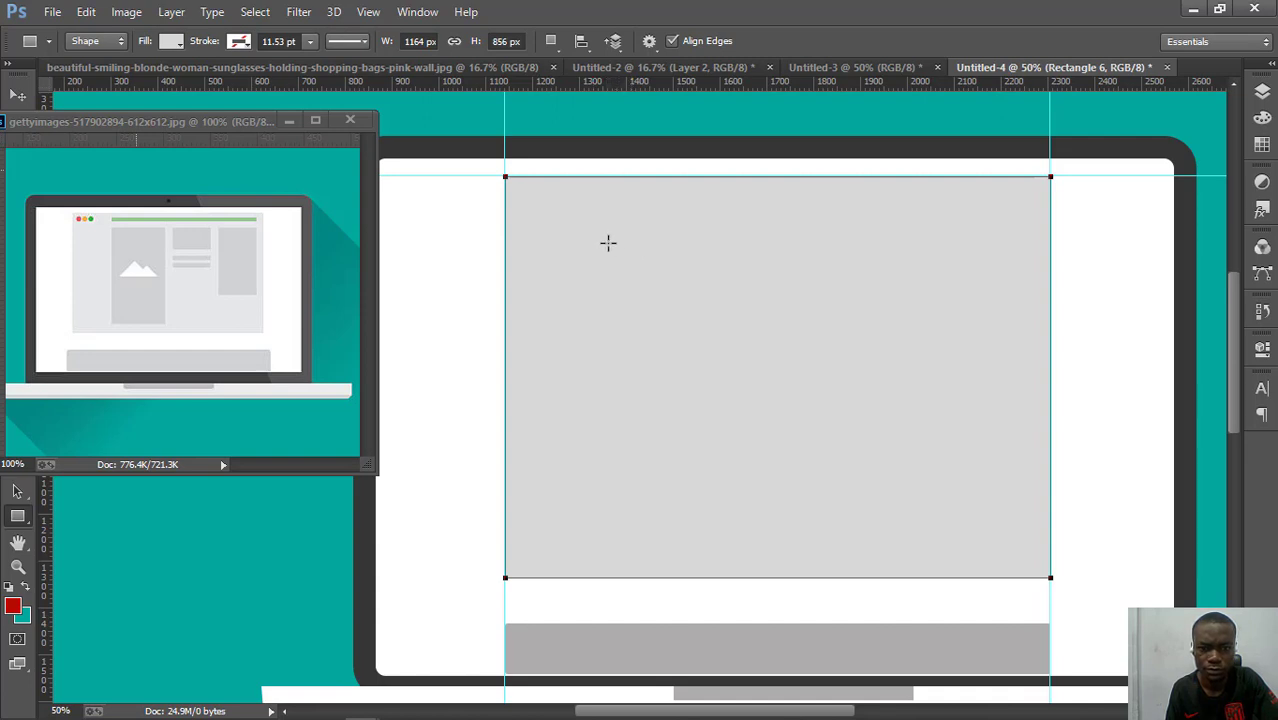
pyautogui.moveTo(608, 243); pyautogui.dragTo(704, 545)
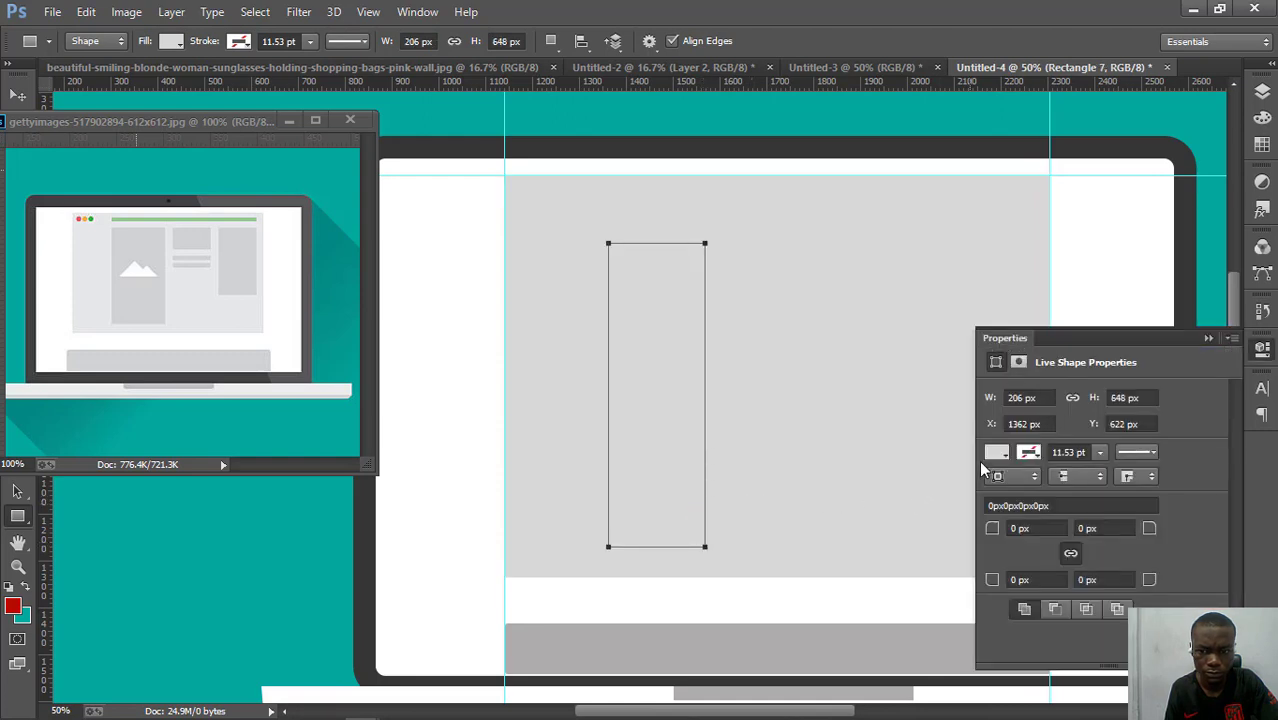
pyautogui.click(998, 453)
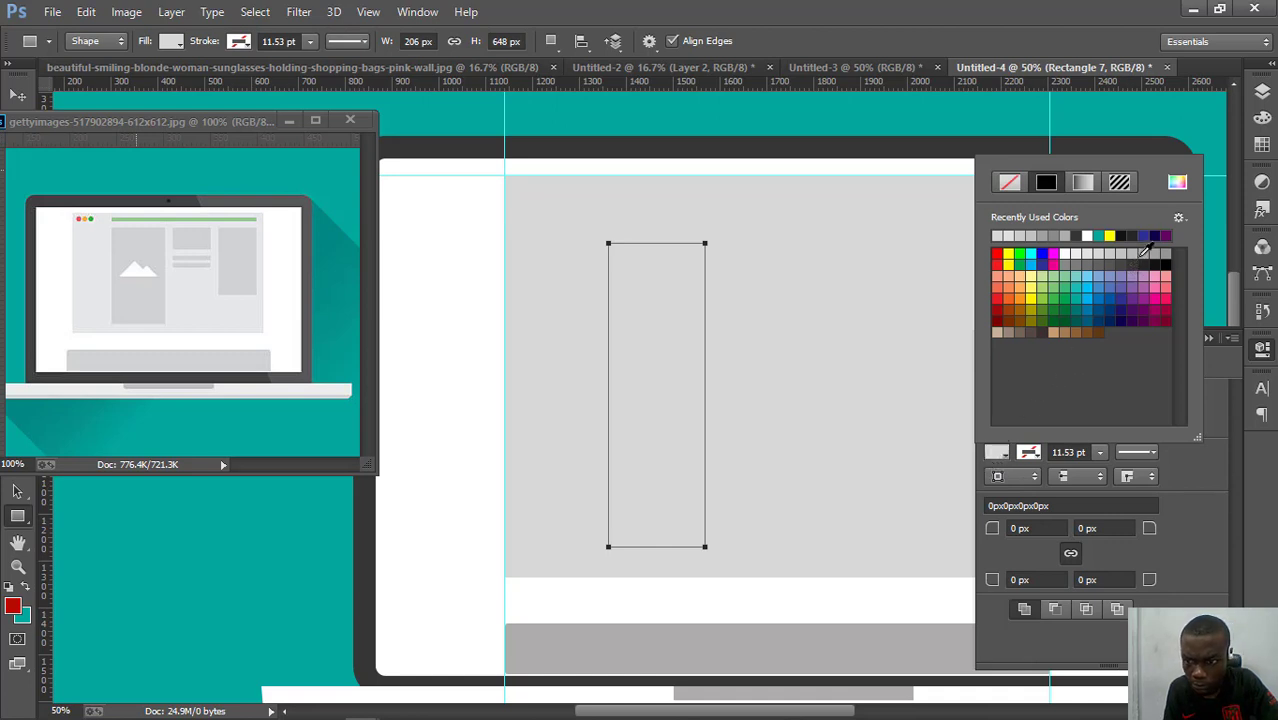
pyautogui.click(1147, 252)
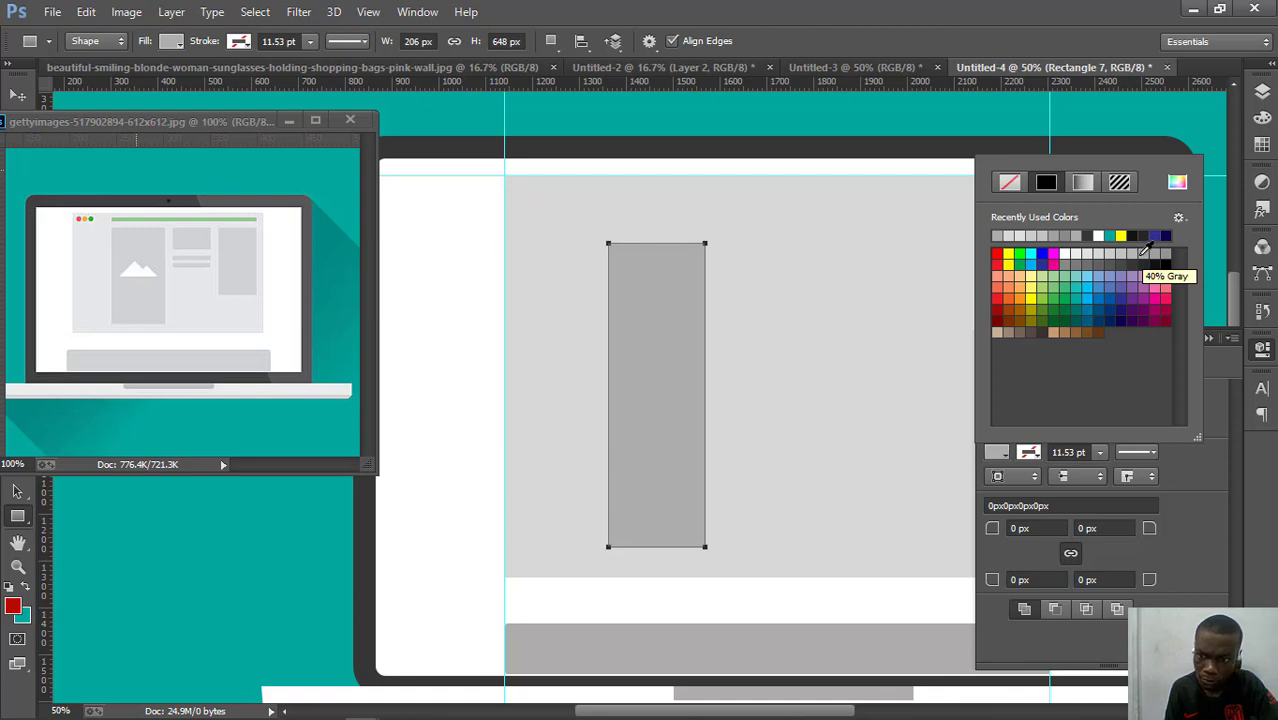
pyautogui.click(1130, 255)
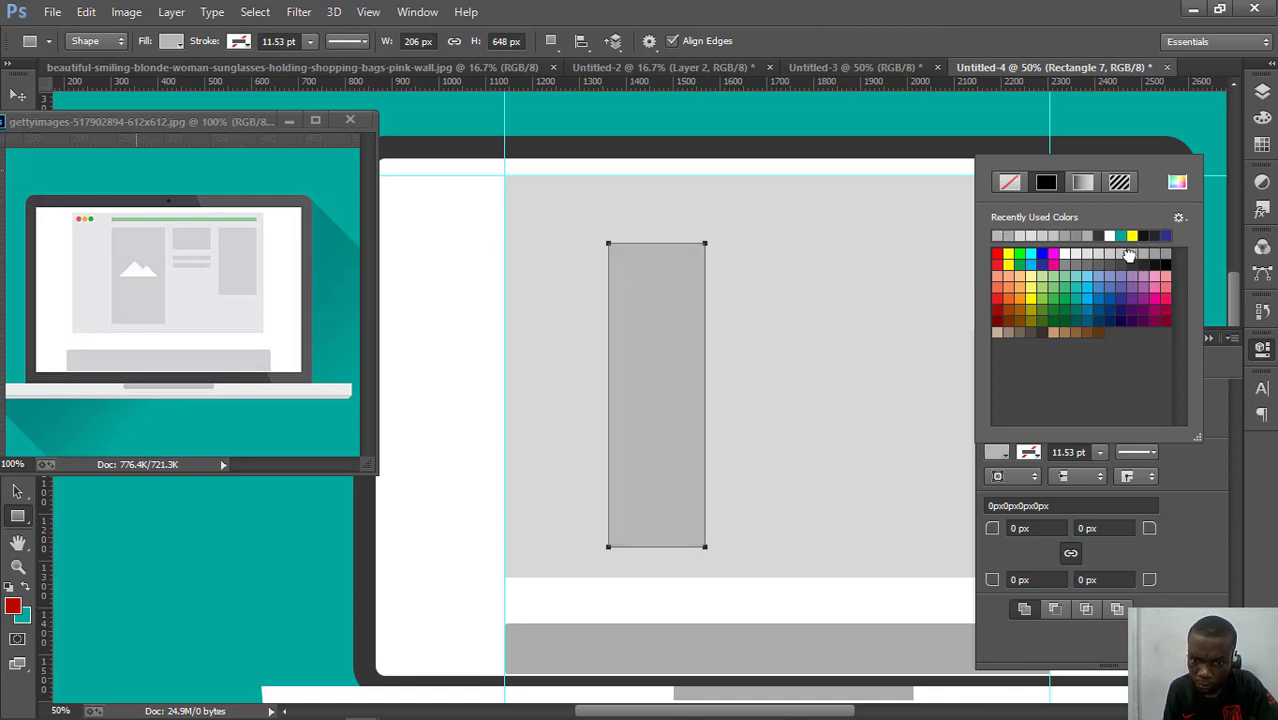
pyautogui.click(17, 95)
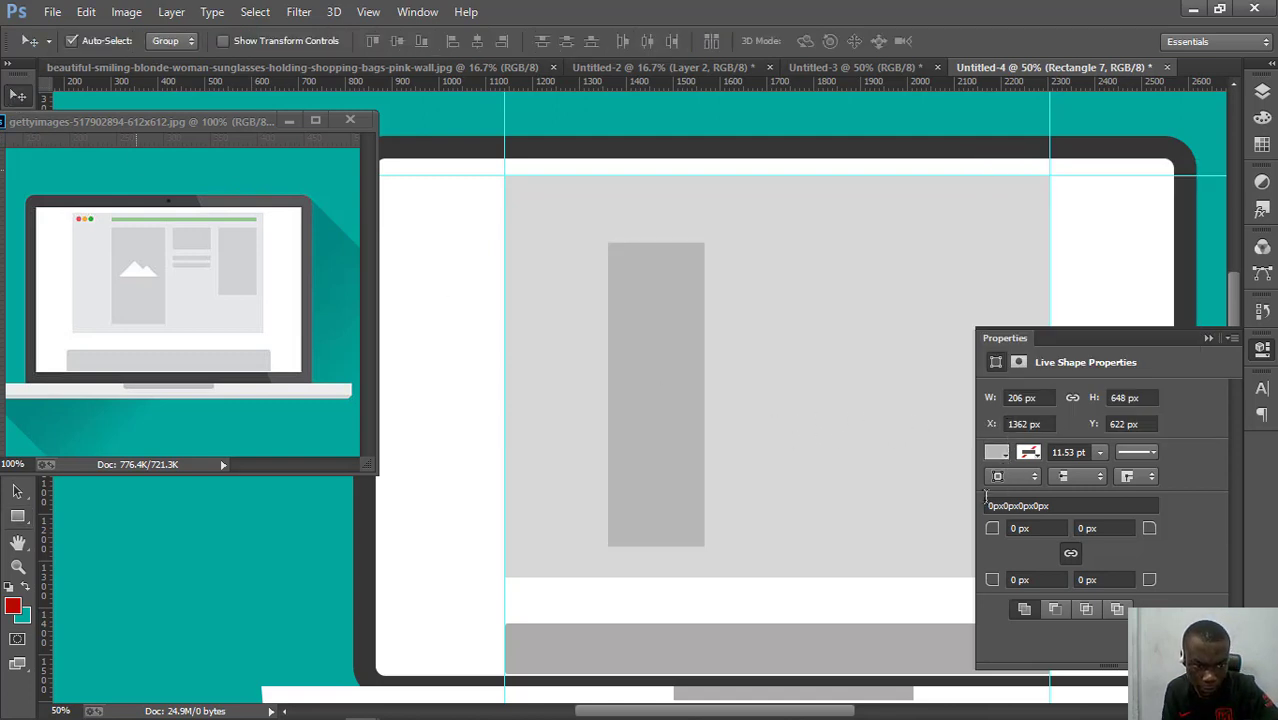
pyautogui.click(1207, 340)
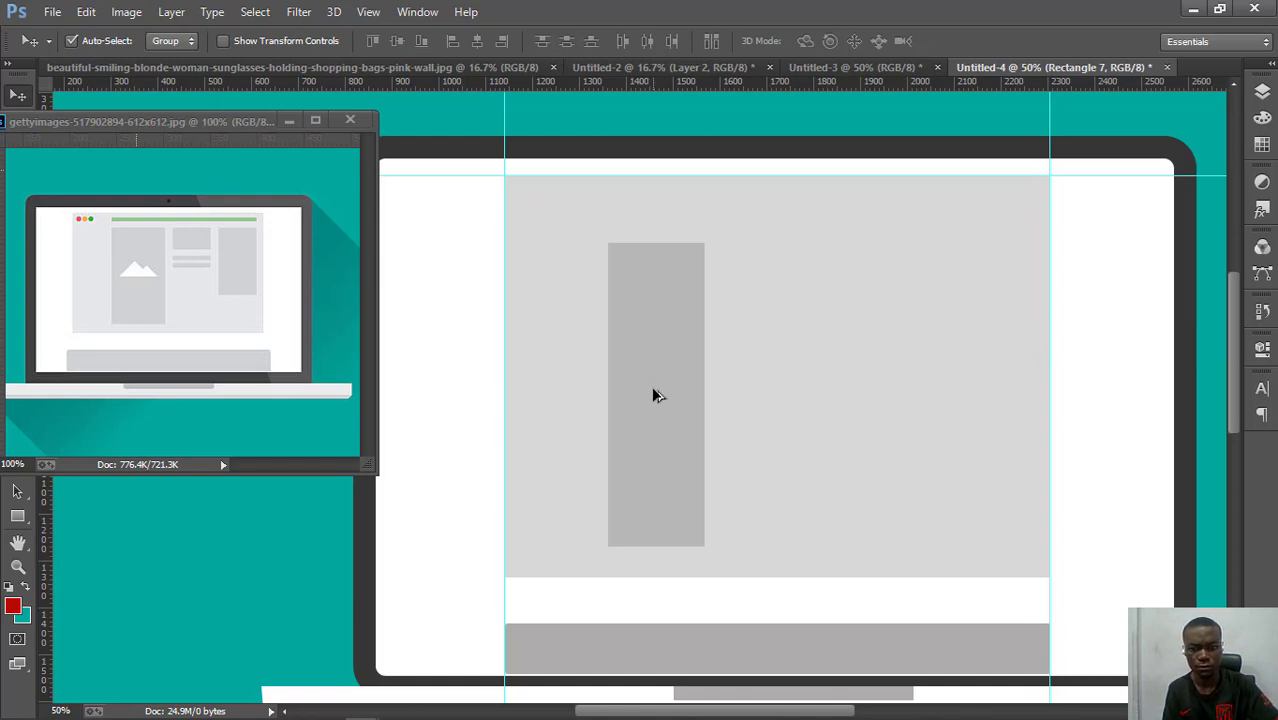
# - Duplicate the tall grey block near the page panel's right edge, shorten the copy to about 414 px and nudge it slightly down
pyautogui.moveTo(652, 392); pyautogui.dragTo(975, 399)
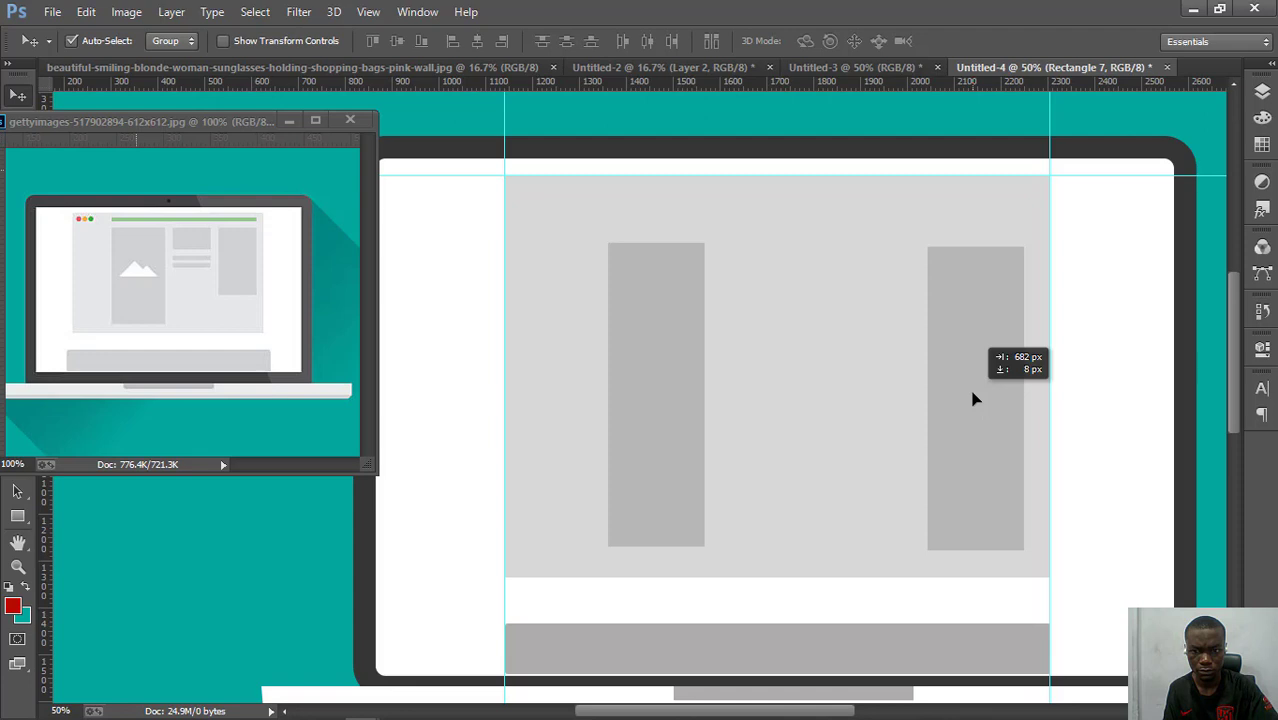
pyautogui.moveTo(975, 399); pyautogui.dragTo(975, 399)
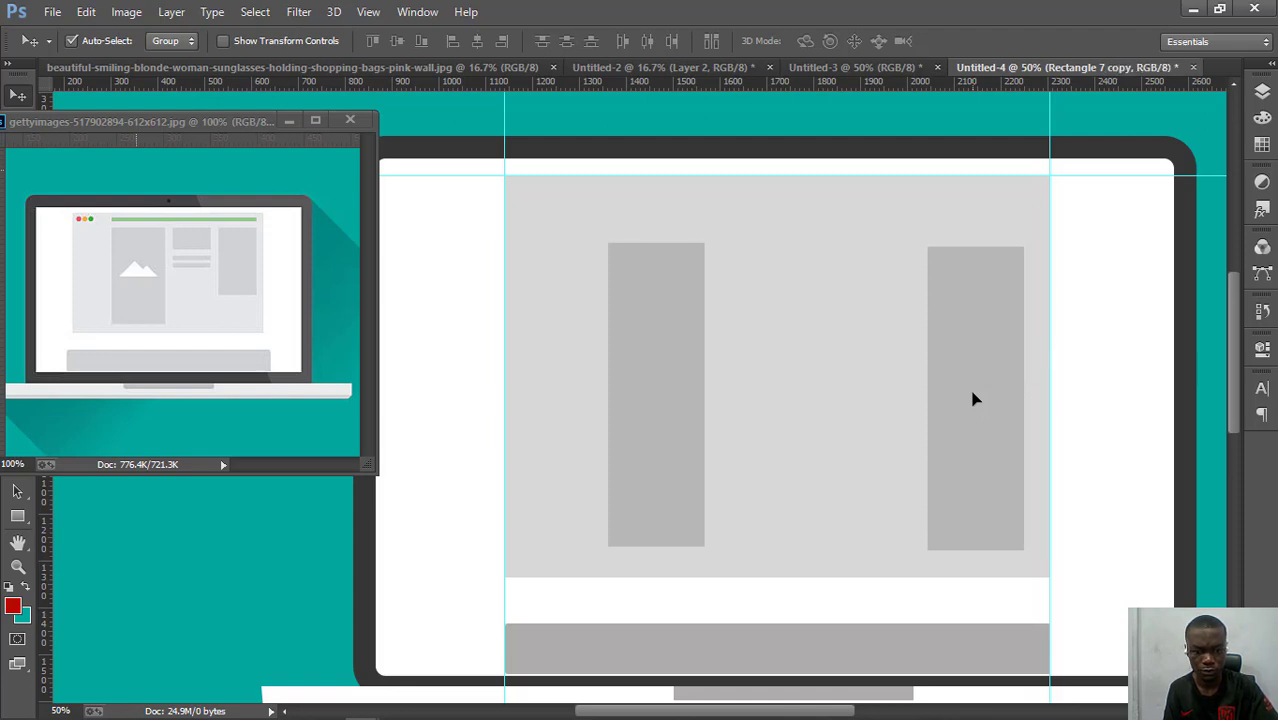
pyautogui.hotkey('ctrl', 't')
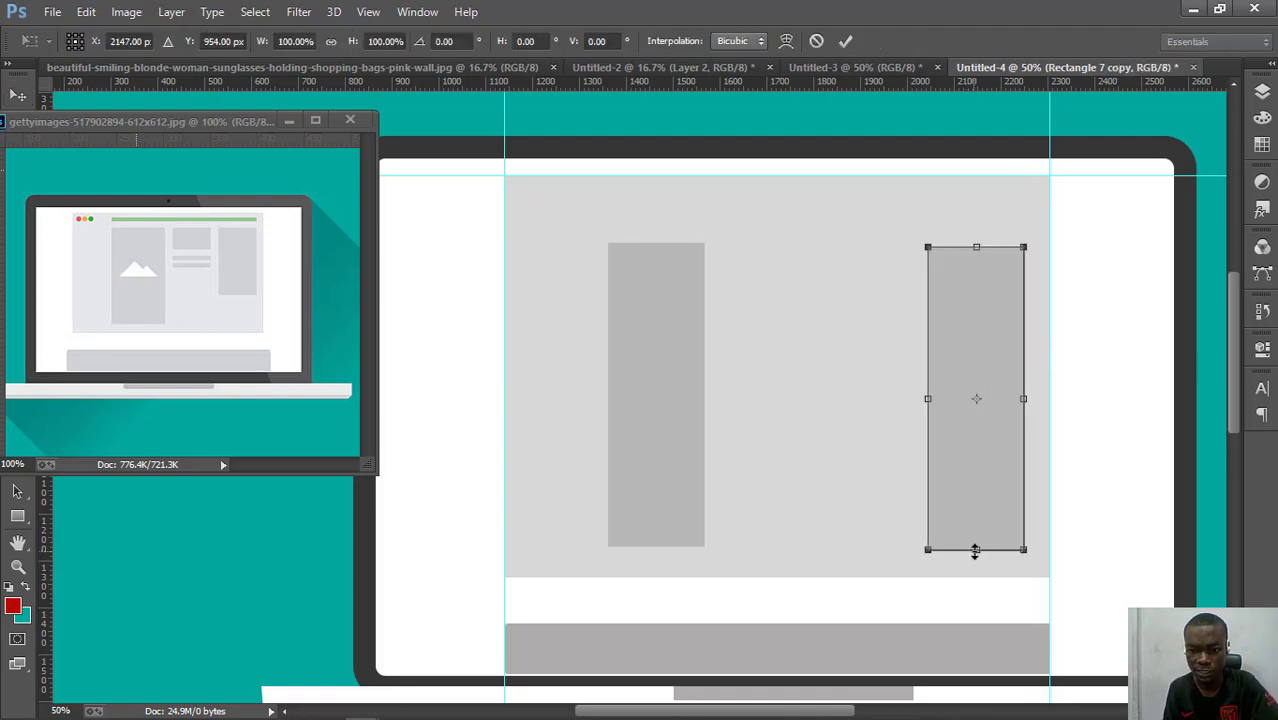
pyautogui.moveTo(975, 551); pyautogui.dragTo(976, 443)
pyautogui.press('Return')
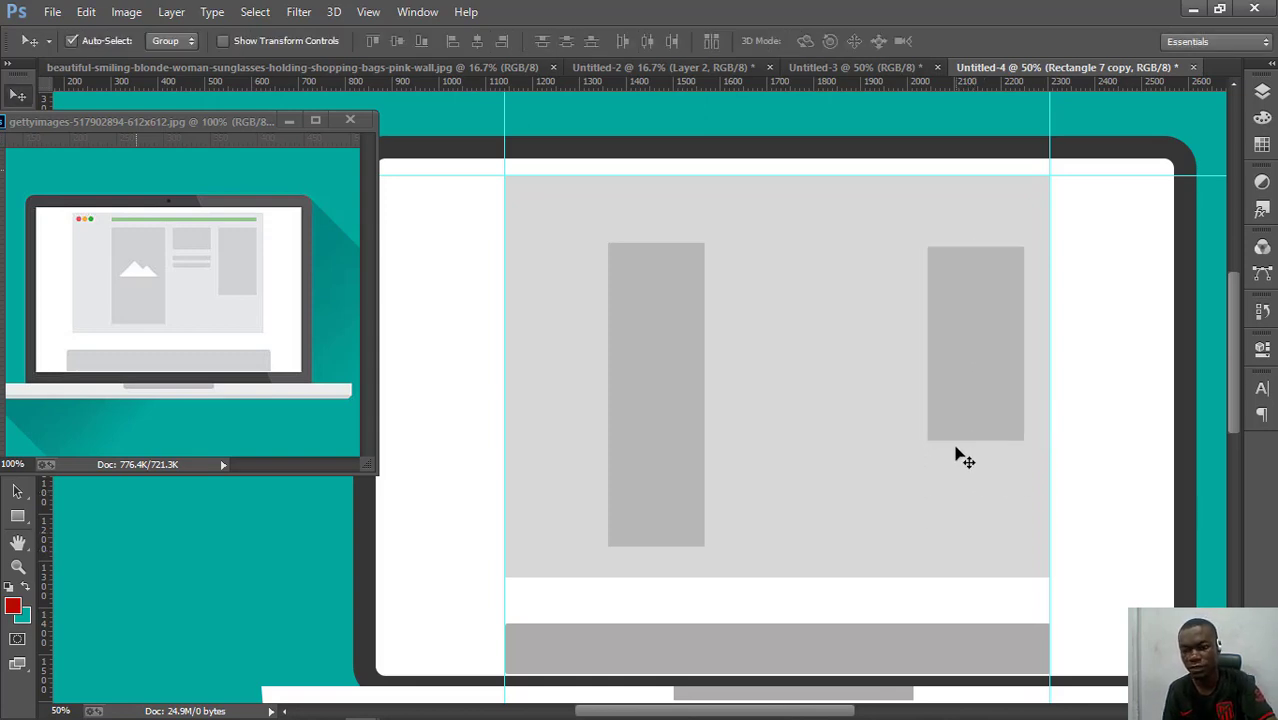
pyautogui.press('Down')
pyautogui.press('Down')
pyautogui.press('Down')
pyautogui.press('Down')
pyautogui.press('Down')
pyautogui.press('Down')
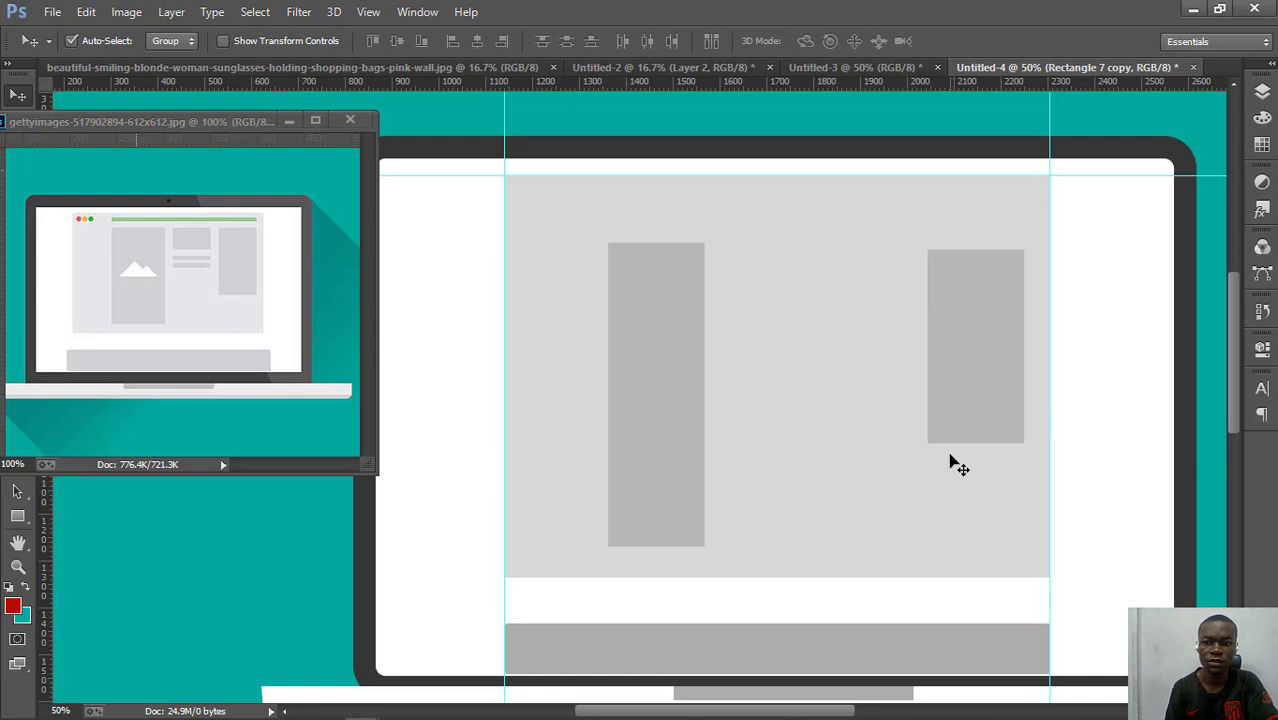
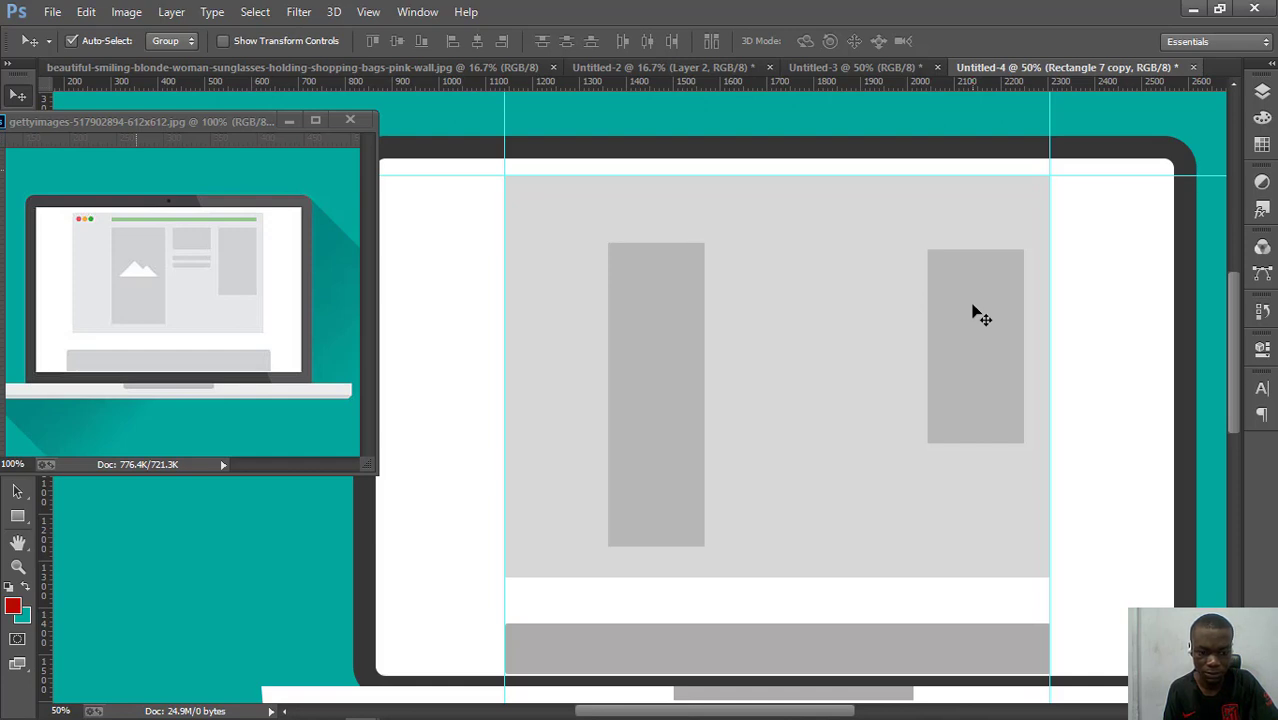
# - Draw a grey rectangle about 198 by 136 px between the two columns and nudge it up level with the right column's upper edge
pyautogui.press('u')
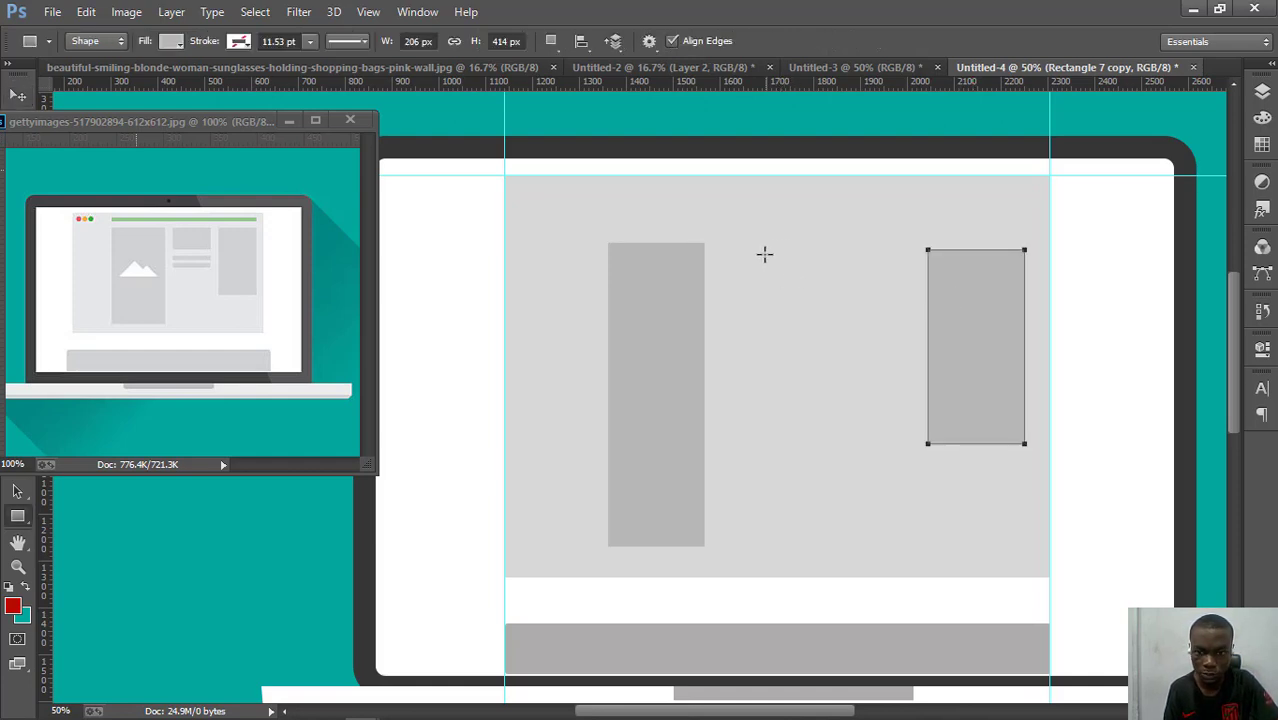
pyautogui.moveTo(766, 255); pyautogui.dragTo(856, 316)
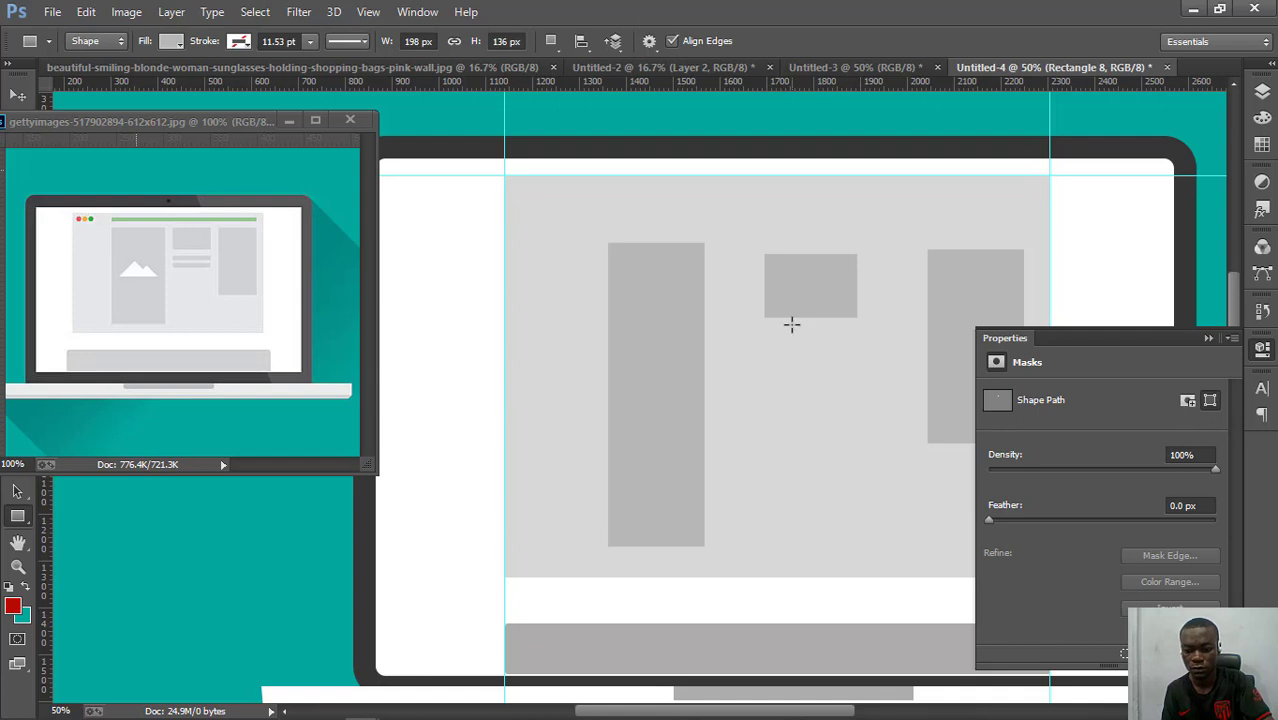
pyautogui.press('v')
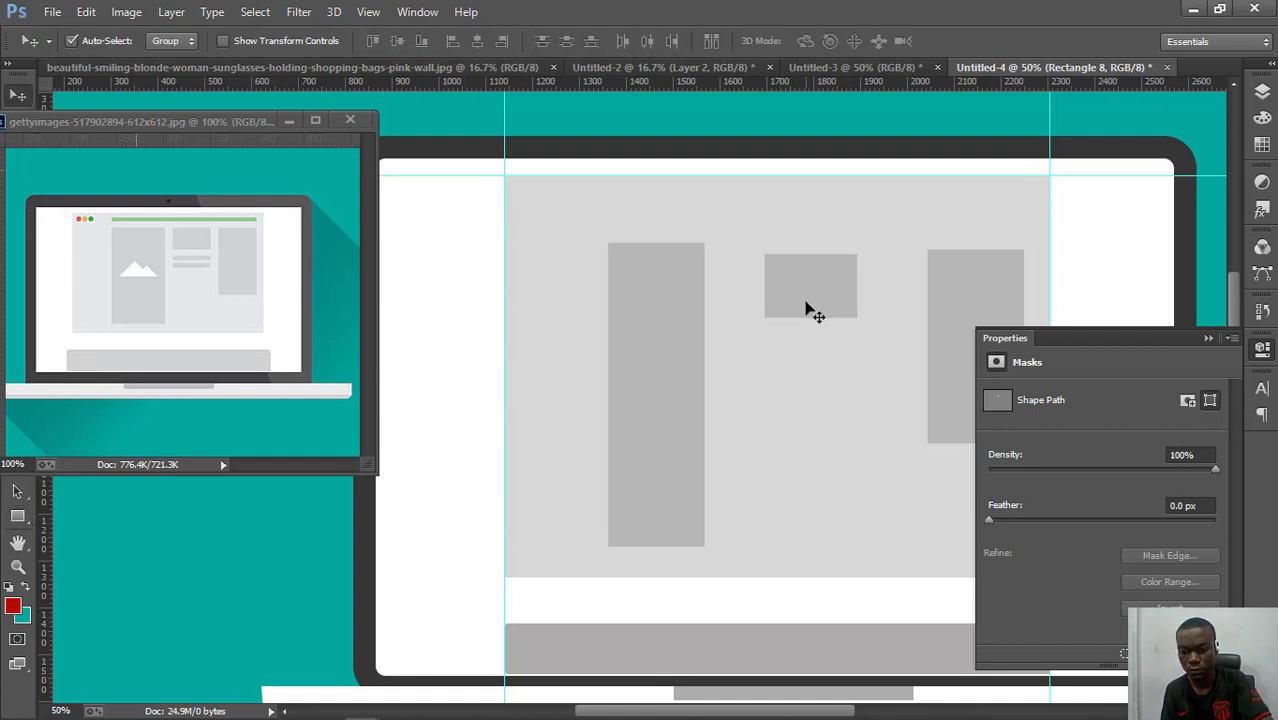
pyautogui.press('Up')
pyautogui.press('Up')
pyautogui.press('Up')
pyautogui.press('Up')
pyautogui.press('Up')
pyautogui.press('Up')
pyautogui.press('Up')
pyautogui.press('Up')
pyautogui.press('Up')
pyautogui.press('Up')
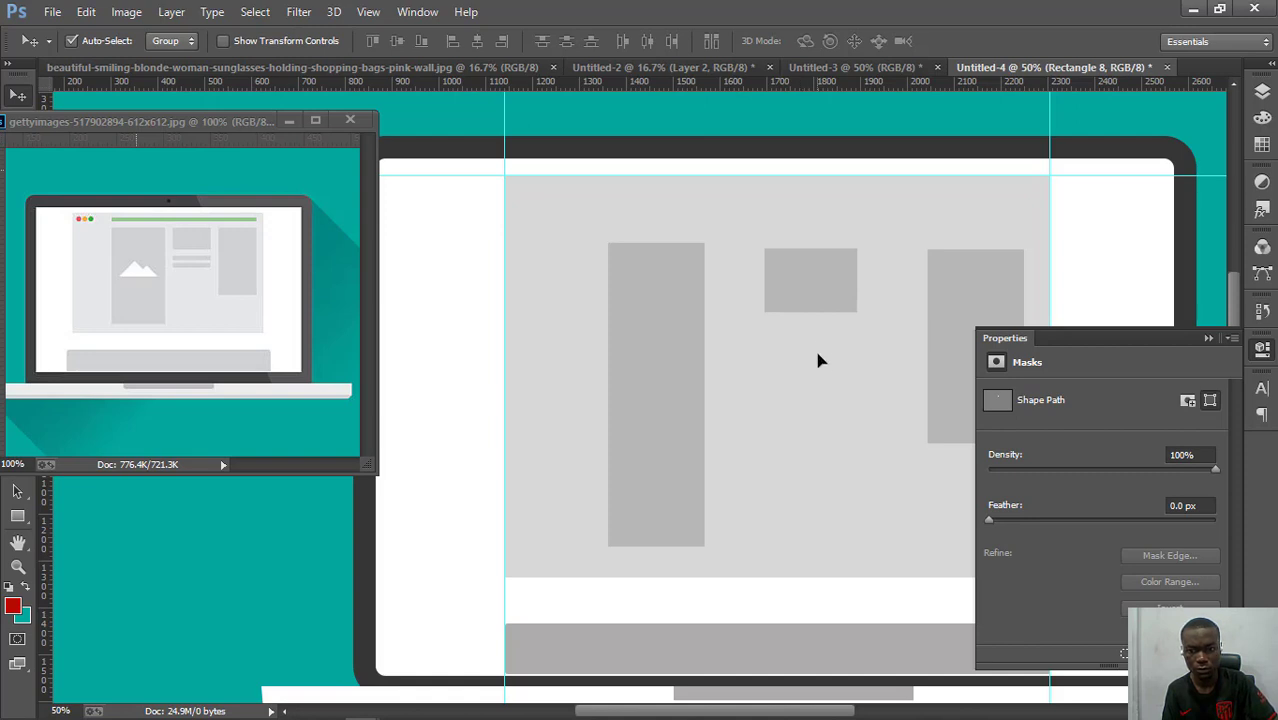
# - Duplicate the small middle rectangle below itself, flatten the copy into a bar about 26 px high and nudge it slightly up
pyautogui.moveTo(818, 361); pyautogui.dragTo(822, 428)
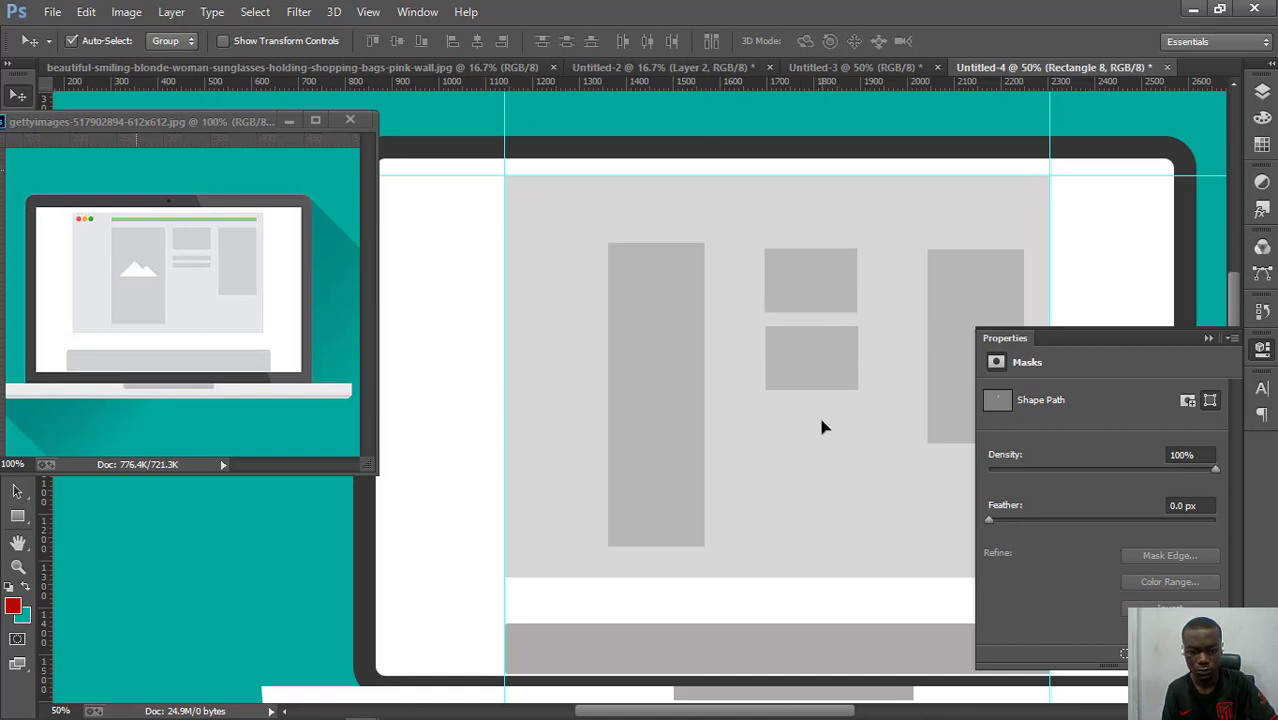
pyautogui.hotkey('ctrl', 't')
pyautogui.moveTo(816, 376); pyautogui.dragTo(814, 337)
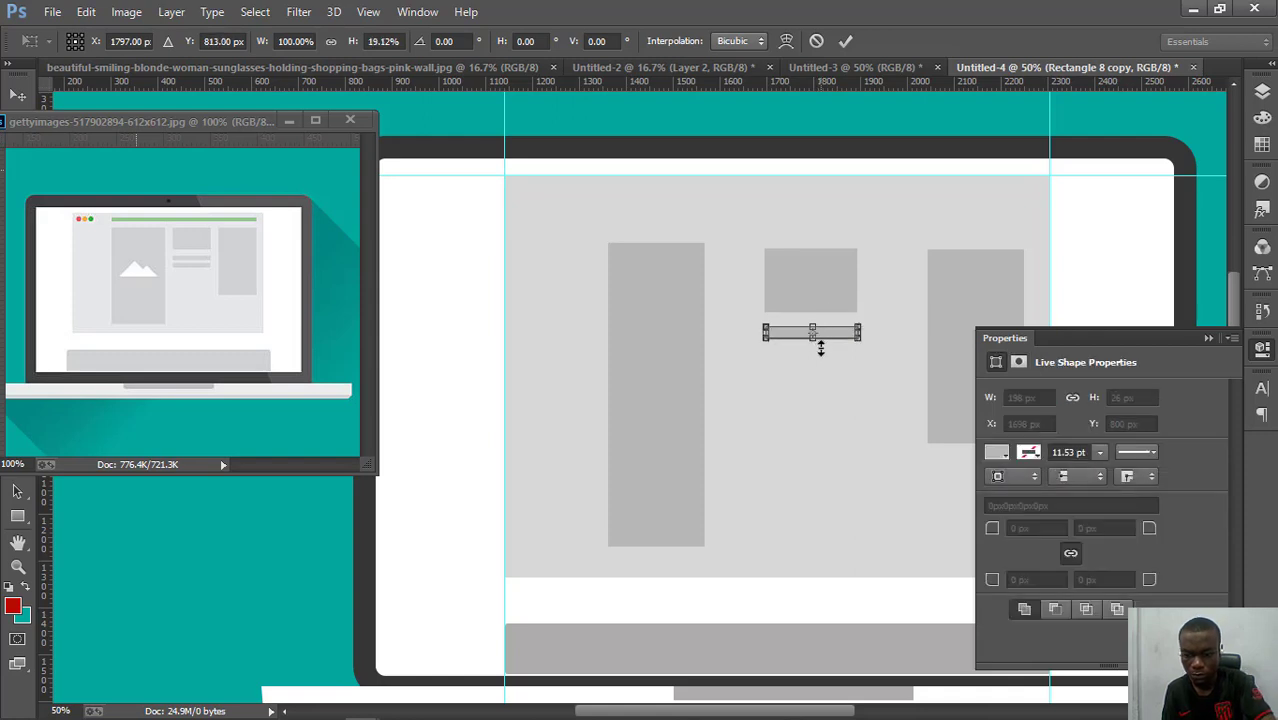
pyautogui.press('Return')
pyautogui.press('Up')
pyautogui.press('Up')
pyautogui.press('Up')
pyautogui.press('Up')
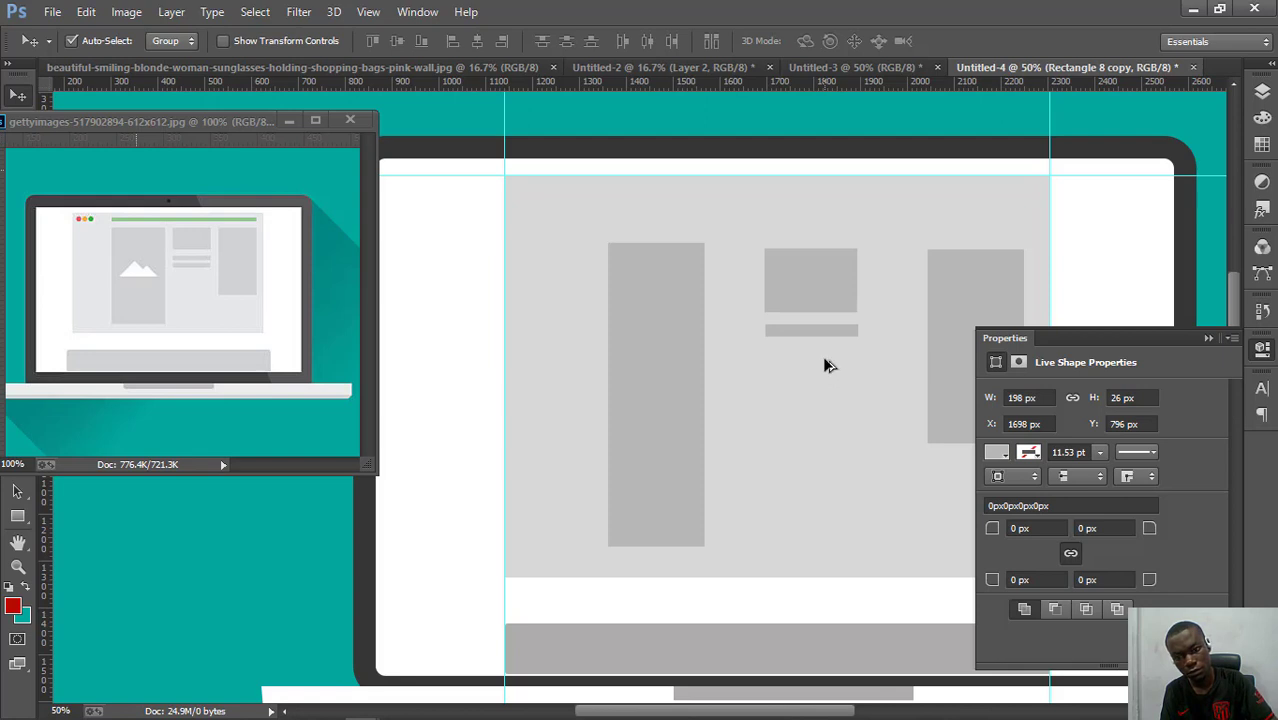
# - Duplicate the thin bar and move the copy about 36 px down to form a second text line
pyautogui.hotkey('ctrl', 'j')
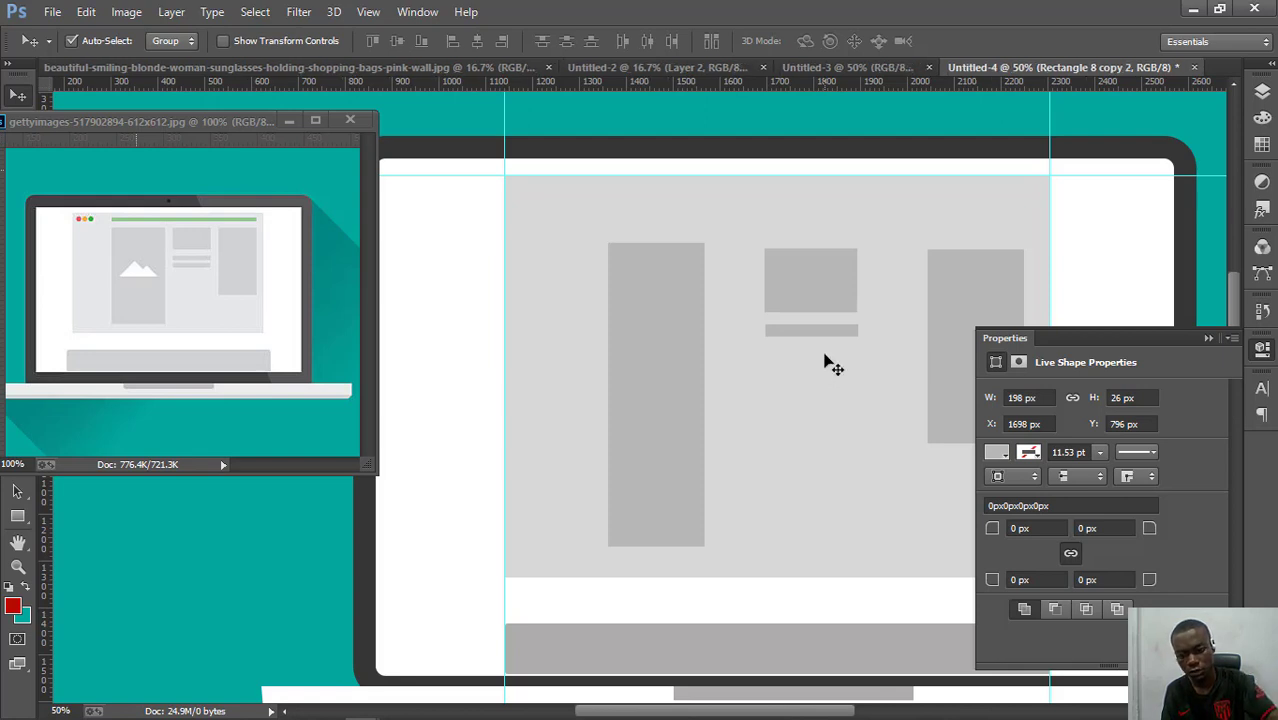
pyautogui.press('Down')
pyautogui.press('Down')
pyautogui.press('Down')
pyautogui.press('Down')
pyautogui.press('Down')
pyautogui.press('Down')
pyautogui.press('Down')
pyautogui.press('Down')
pyautogui.press('Down')
pyautogui.press('Down')
pyautogui.press('Down')
pyautogui.press('Down')
pyautogui.press('Down')
pyautogui.press('Down')
pyautogui.press('Down')
pyautogui.press('Down')
pyautogui.press('Down')
pyautogui.press('Down')
pyautogui.press('Down')
pyautogui.press('Down')
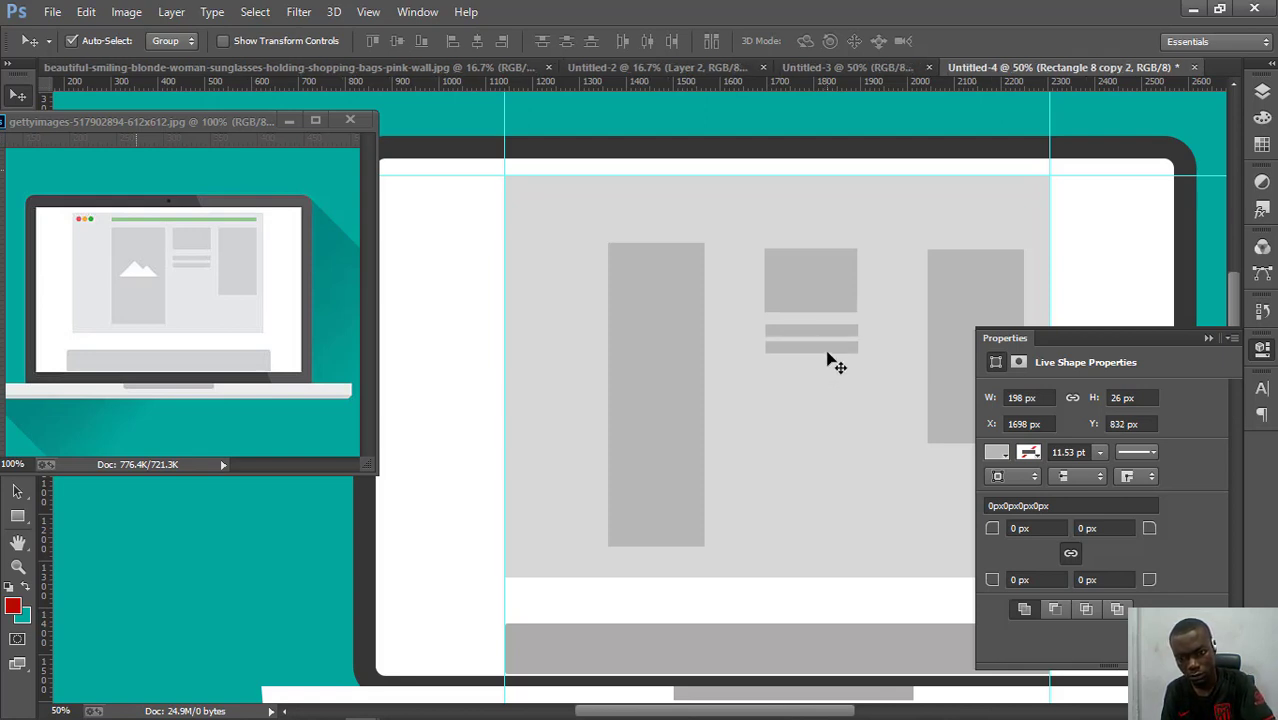
# - Draw a bar about 876 by 34 px along the page panel's upper edge, above the columns, and fill it with medium green
pyautogui.click(1207, 338)
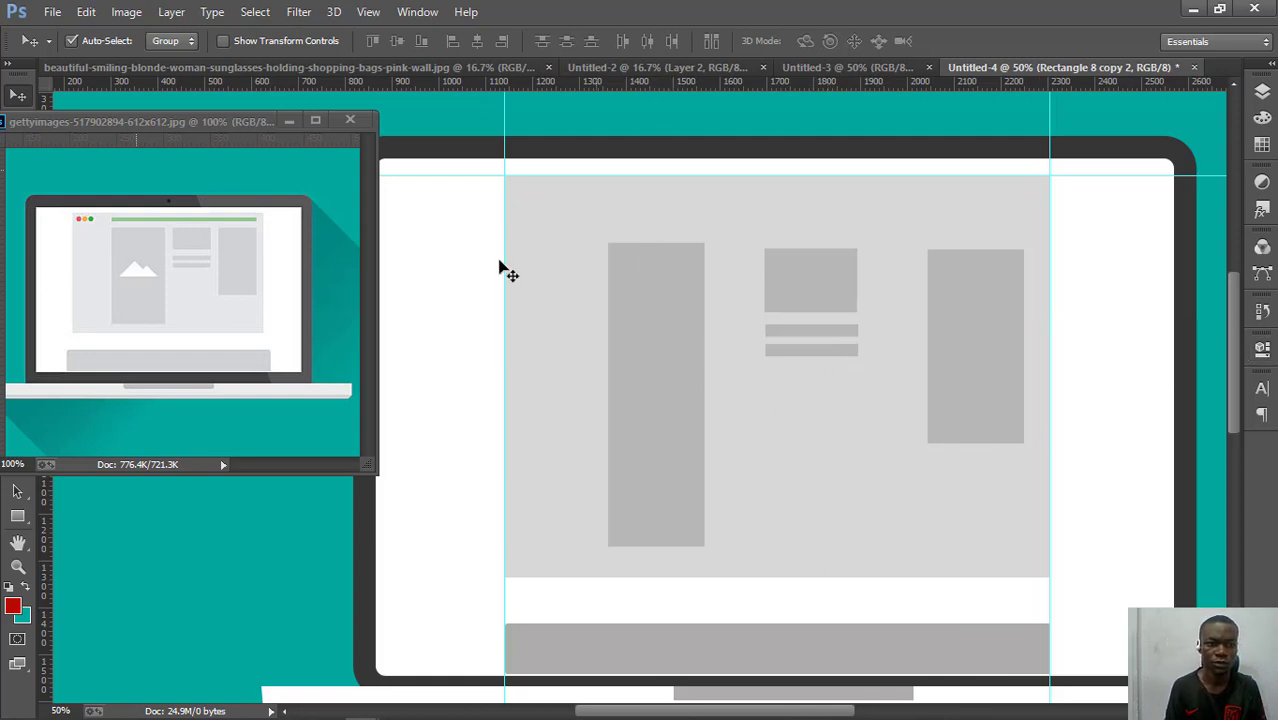
pyautogui.click(18, 516)
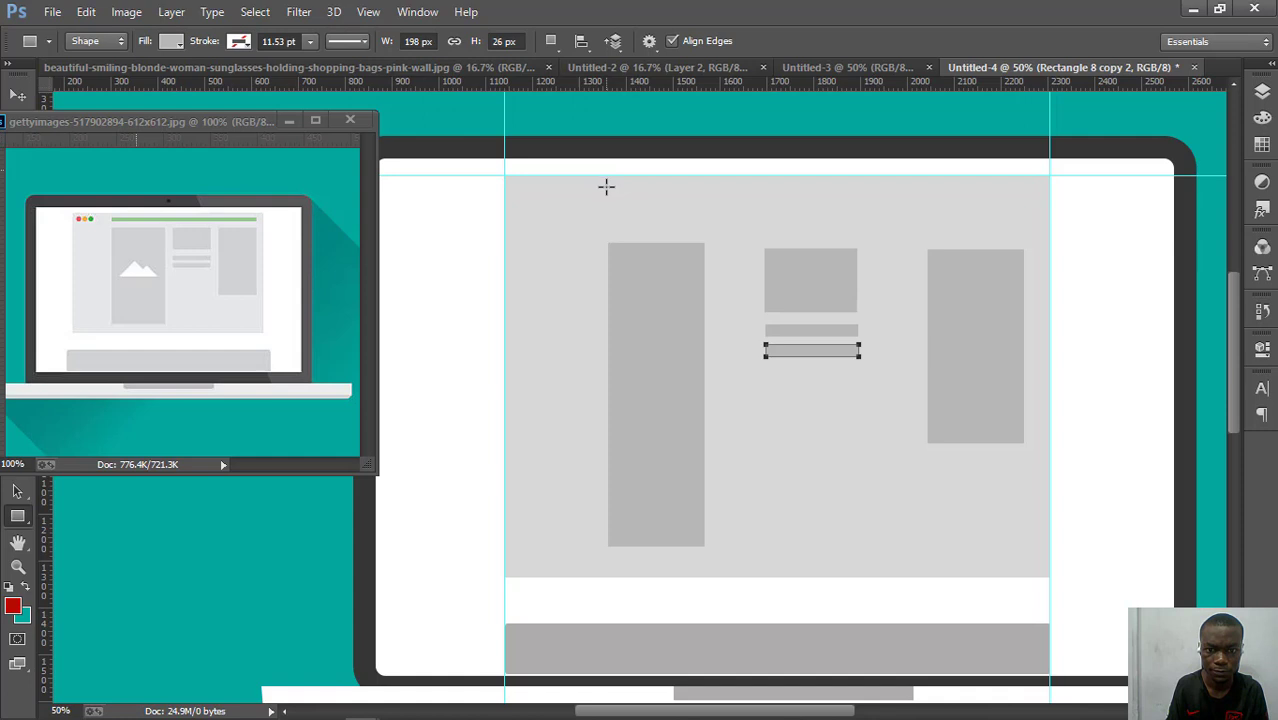
pyautogui.moveTo(610, 190); pyautogui.dragTo(1017, 196)
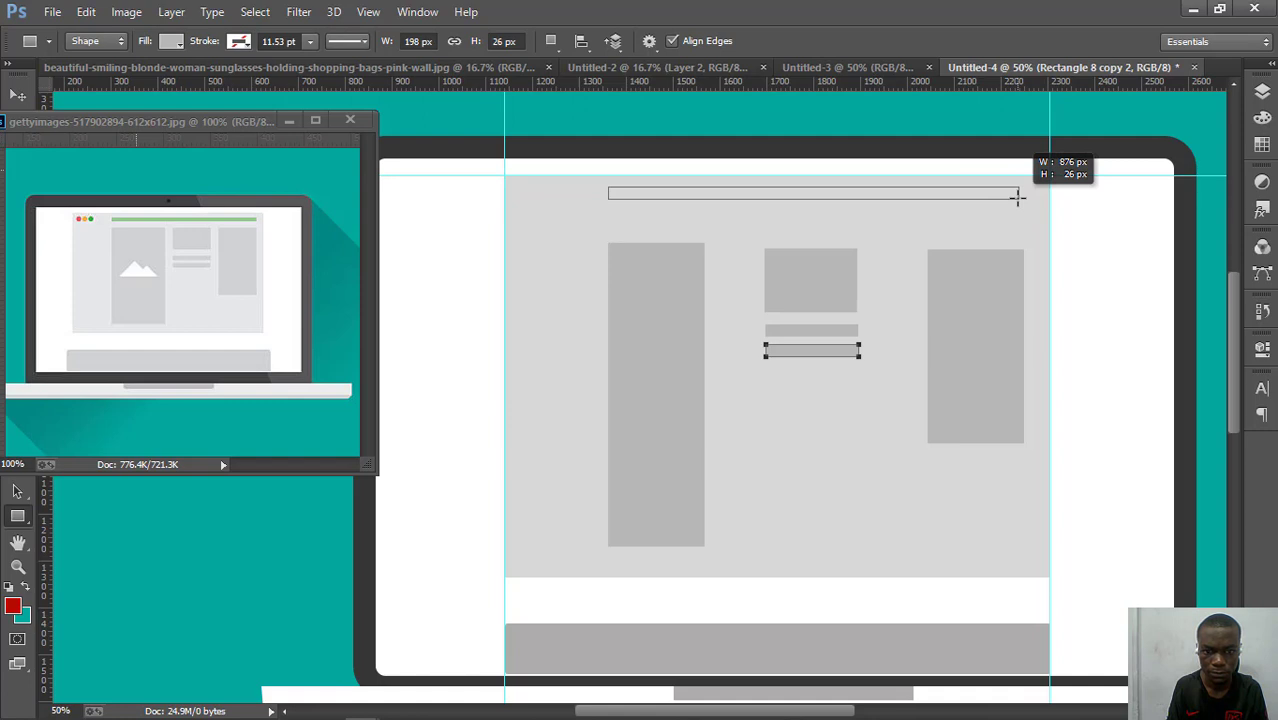
pyautogui.moveTo(1018, 196); pyautogui.dragTo(1018, 203)
pyautogui.click(998, 453)
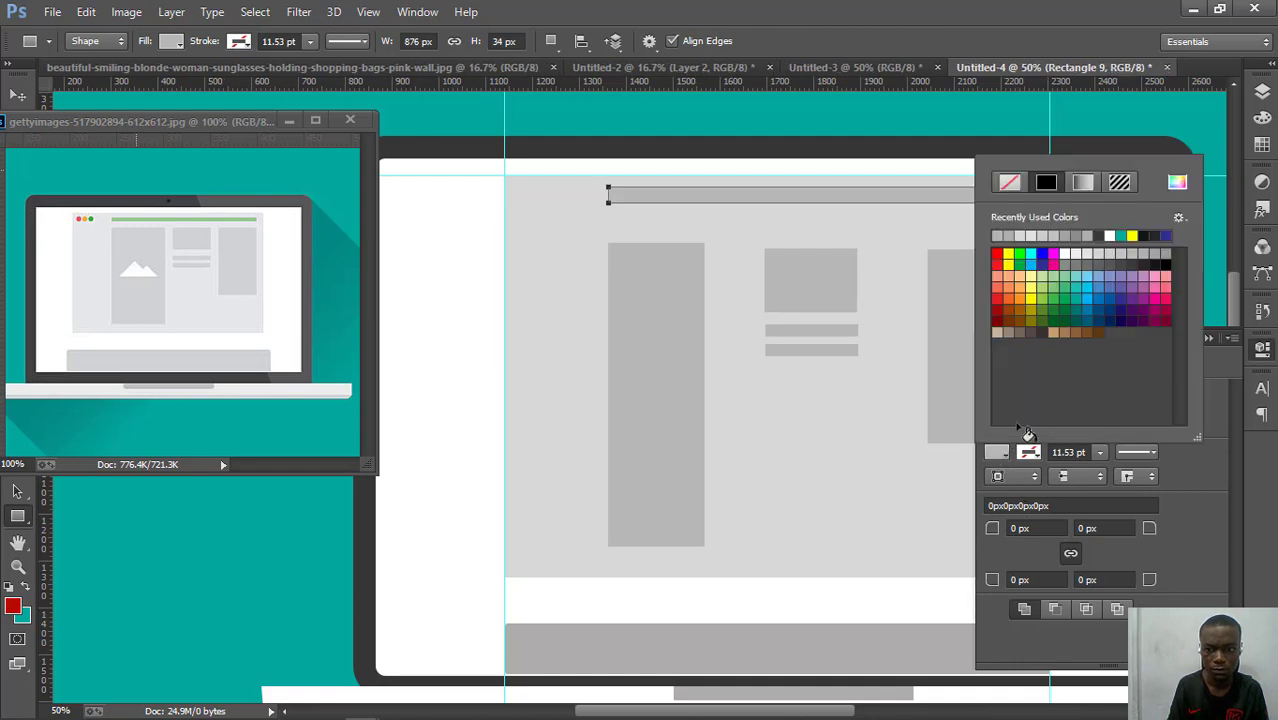
pyautogui.click(1020, 257)
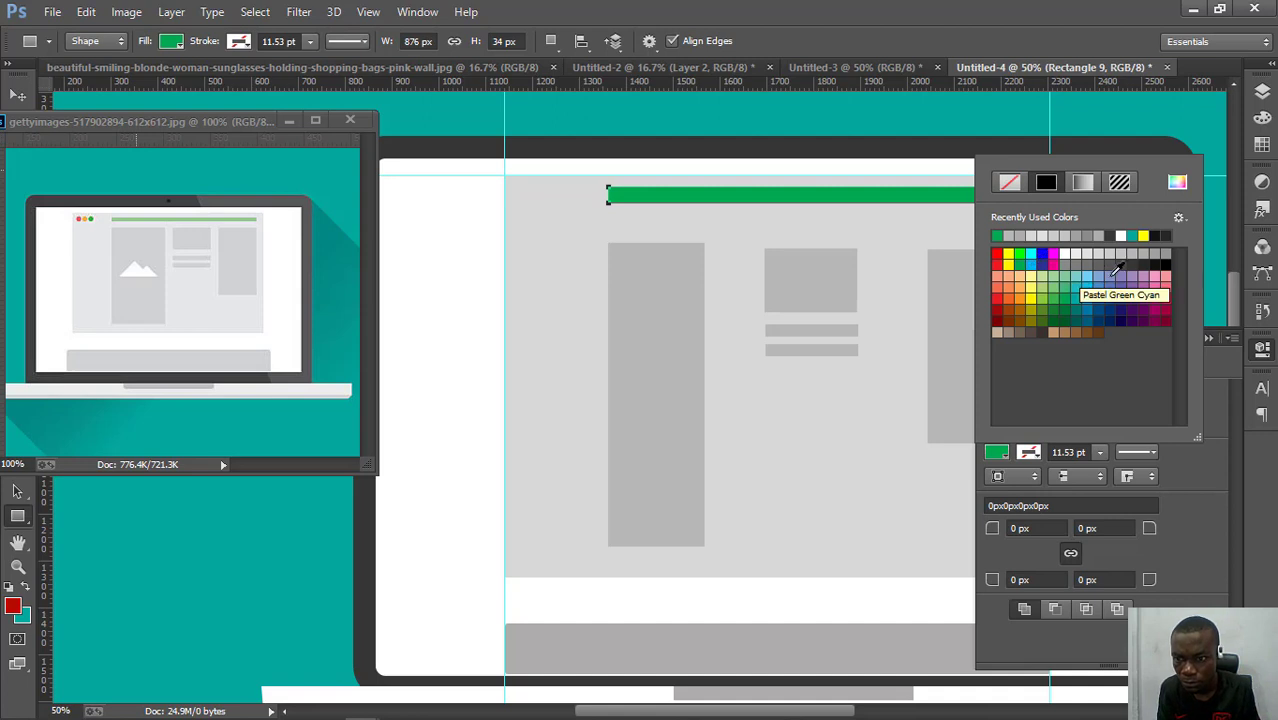
pyautogui.click(1051, 298)
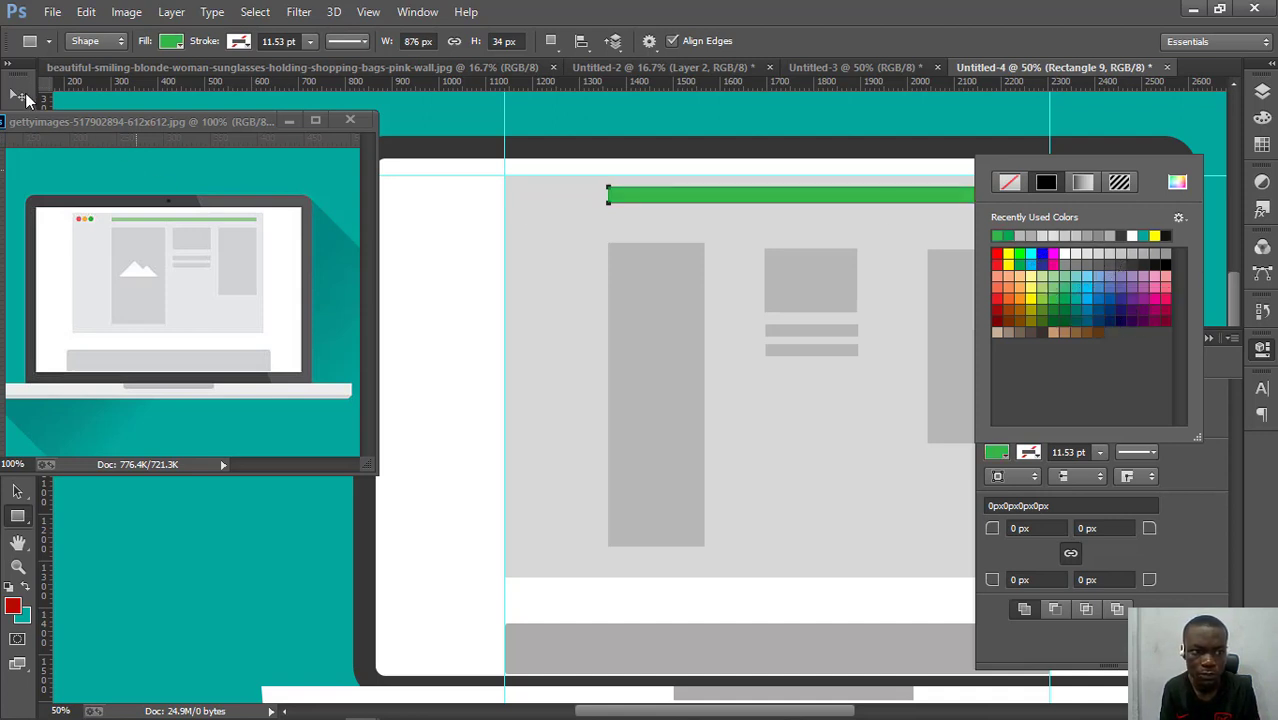
pyautogui.click(26, 97)
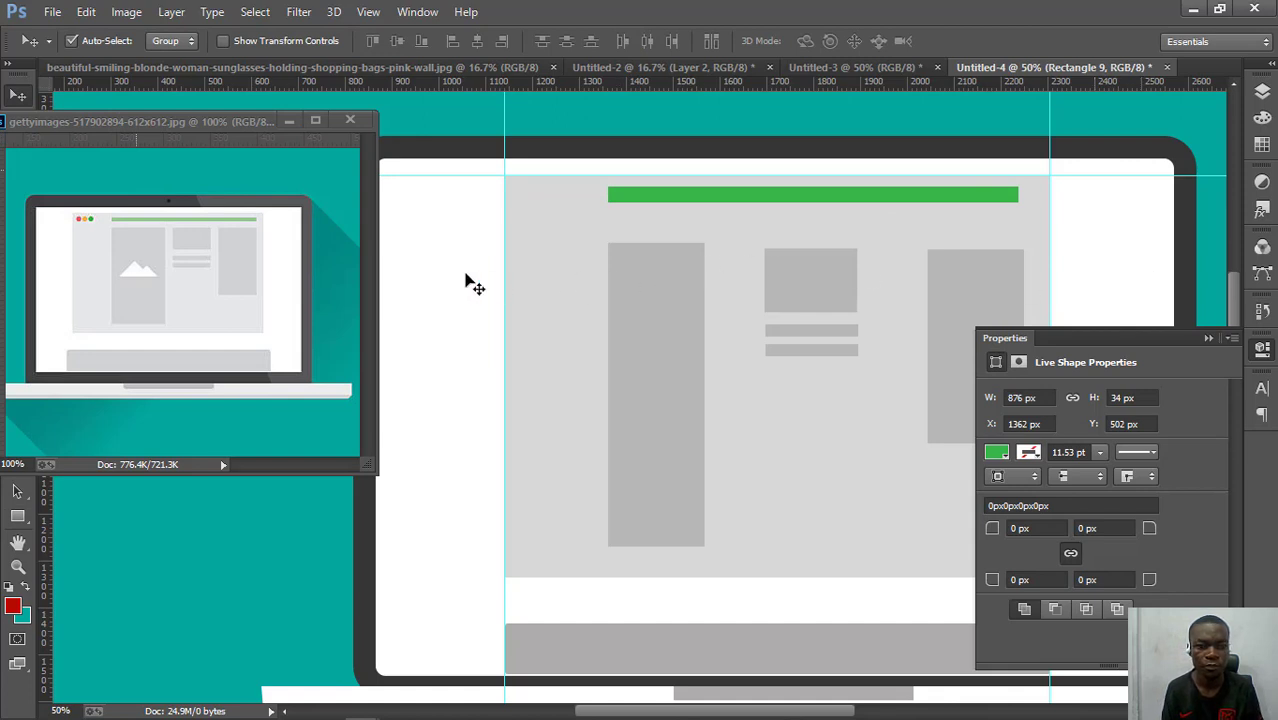
# - Draw a small circle about 19 by 20 px in the page panel's upper-left corner, level with the green bar, and fill it red
pyautogui.click(17, 516)
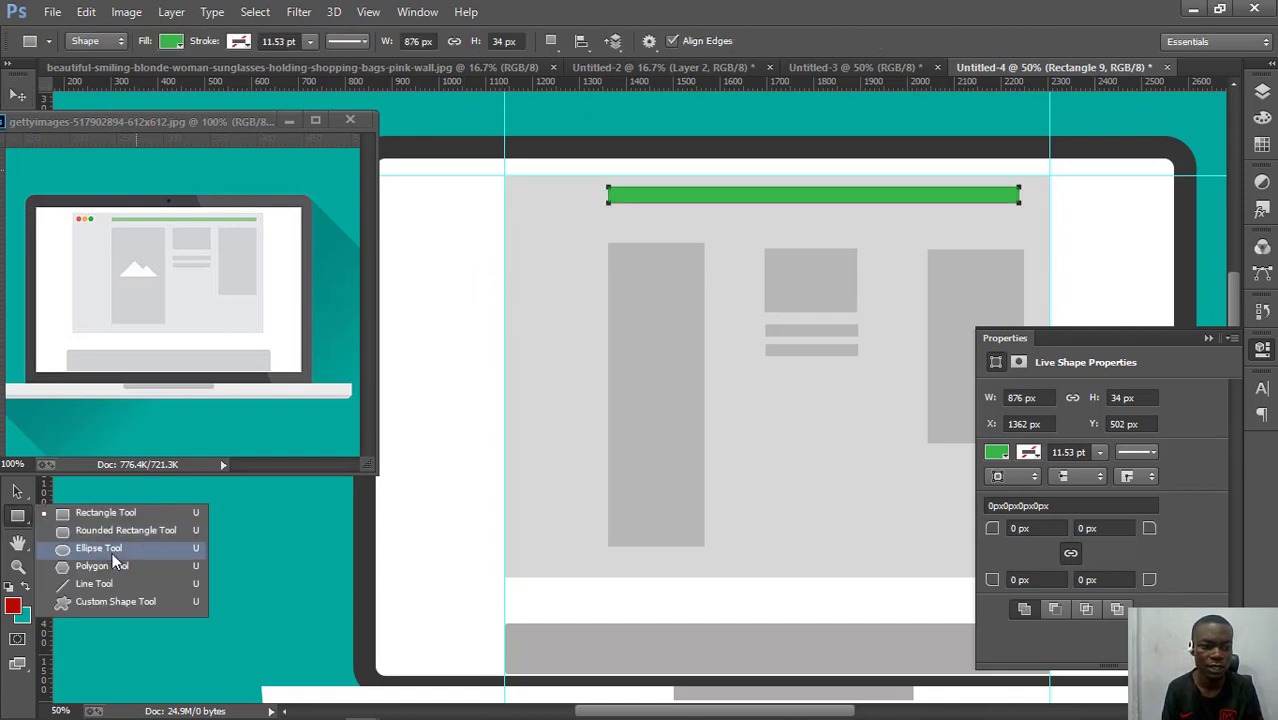
pyautogui.click(112, 555)
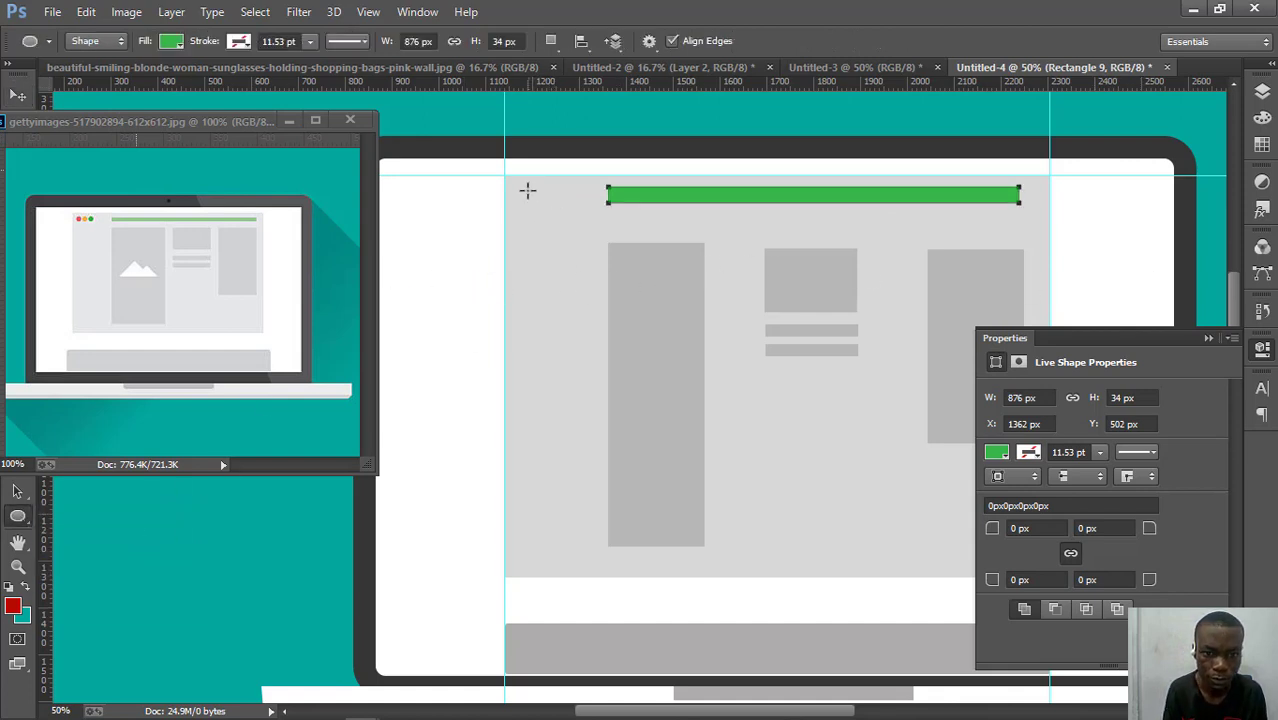
pyautogui.hotkey('ctrl', '+')
pyautogui.hotkey('ctrl', '+')
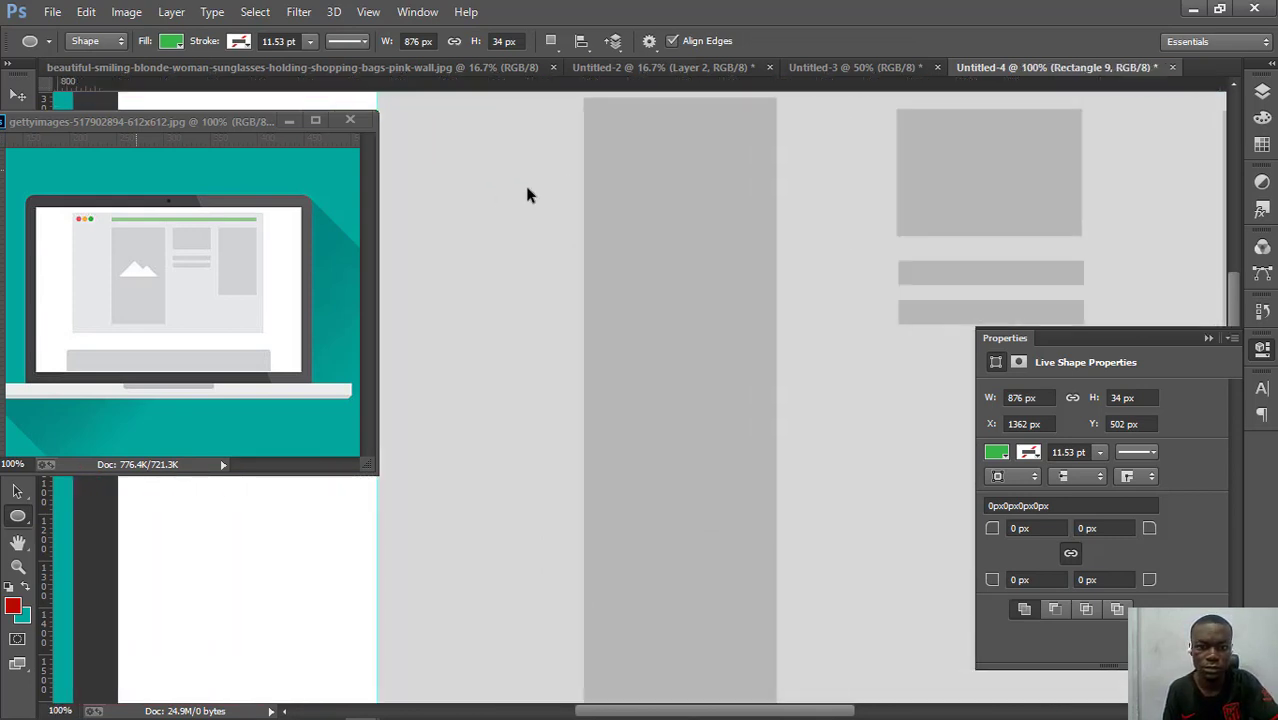
pyautogui.scroll(3, 528, 188)
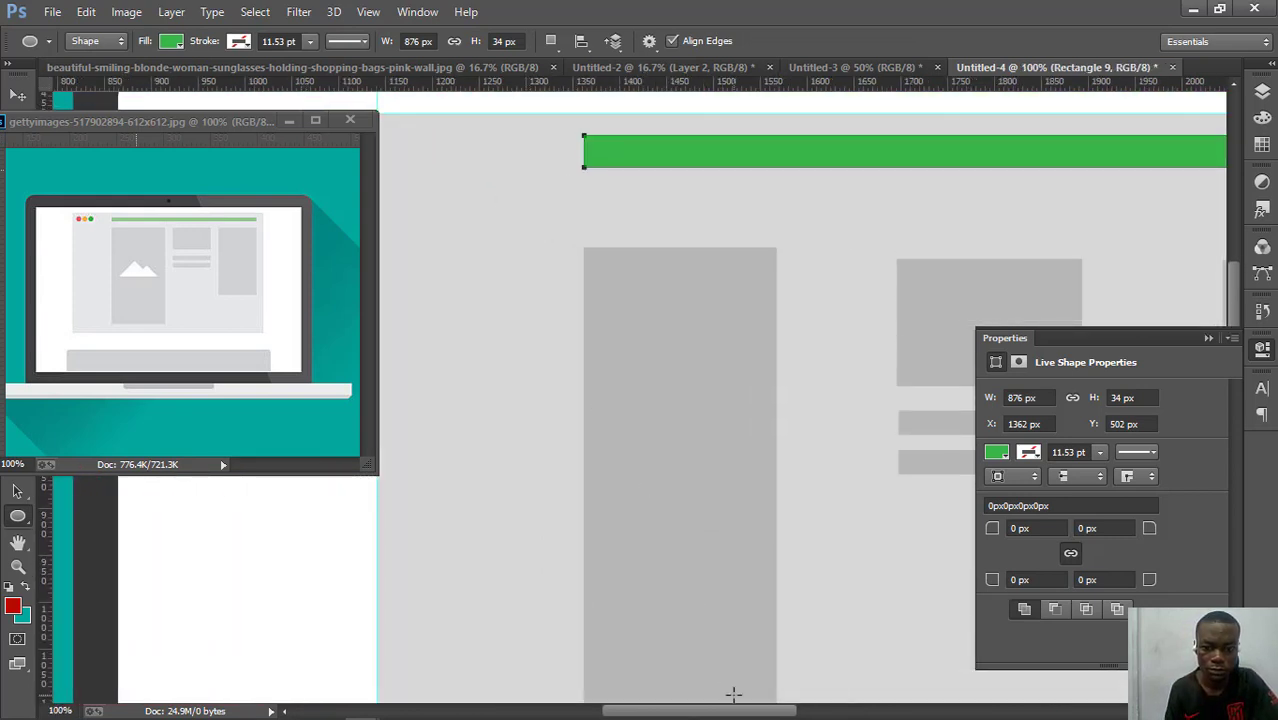
pyautogui.moveTo(739, 716); pyautogui.dragTo(725, 713)
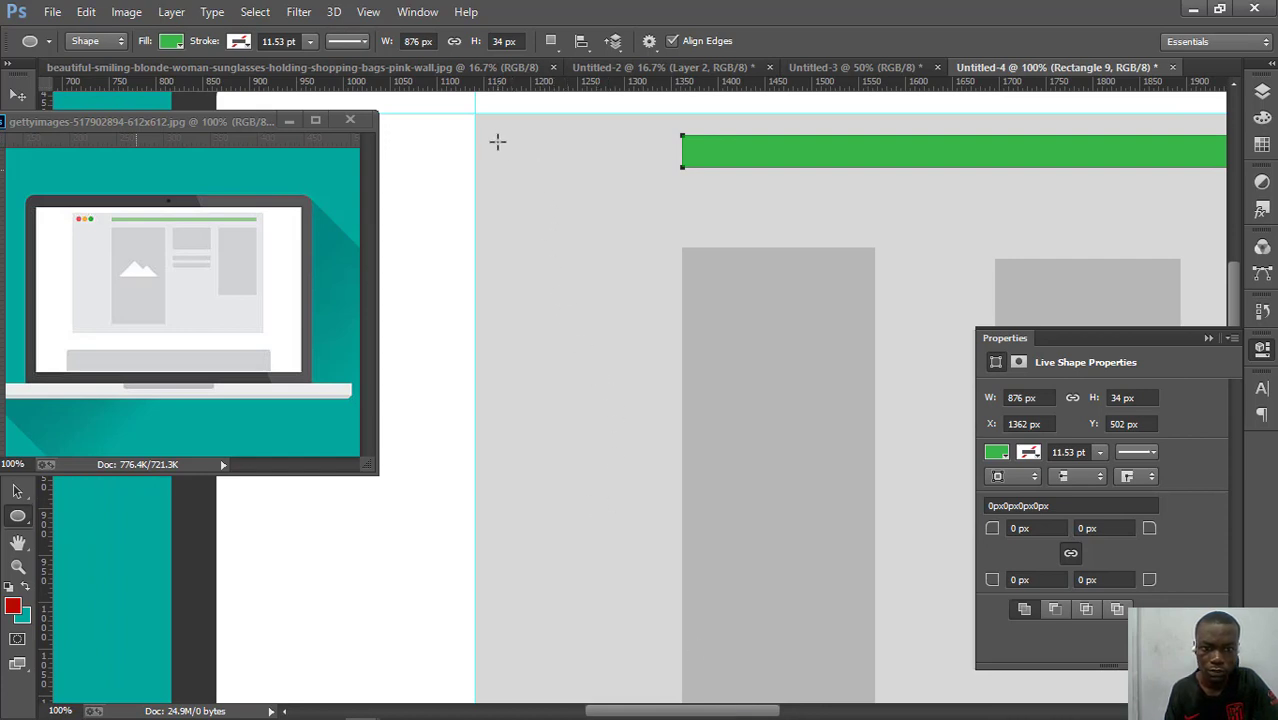
pyautogui.moveTo(497, 141); pyautogui.dragTo(514, 158)
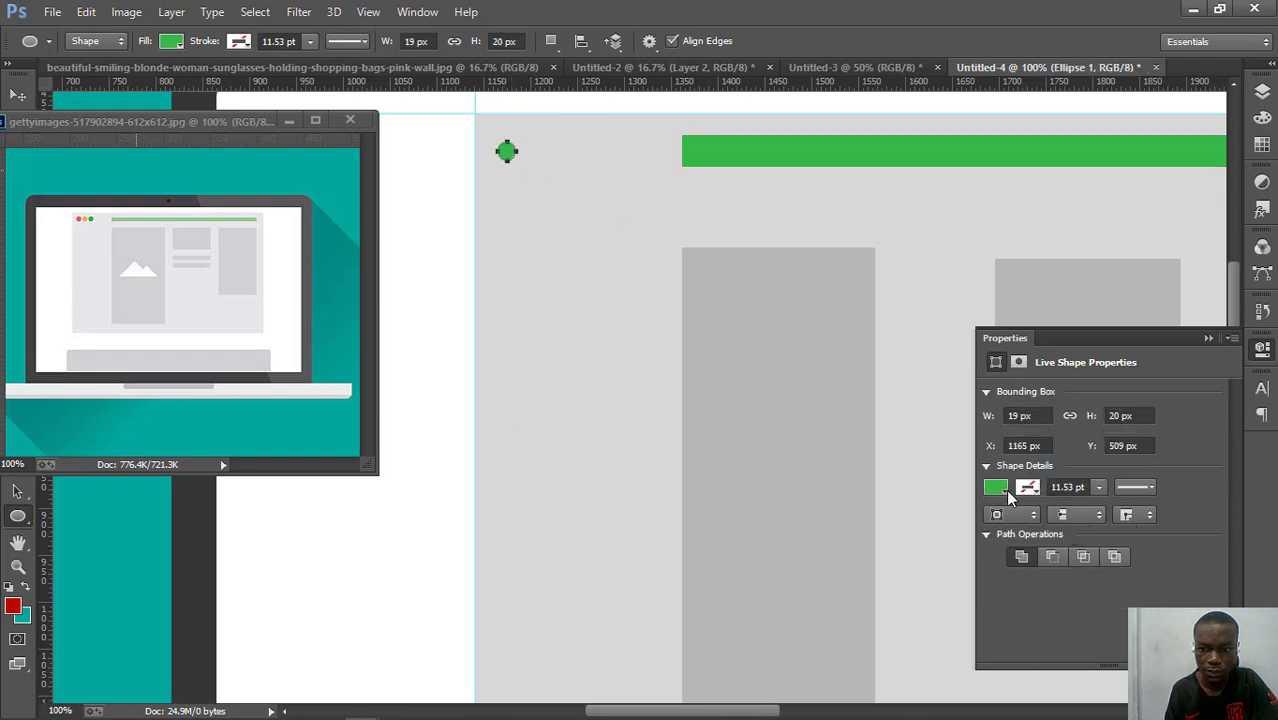
pyautogui.click(996, 489)
pyautogui.click(997, 290)
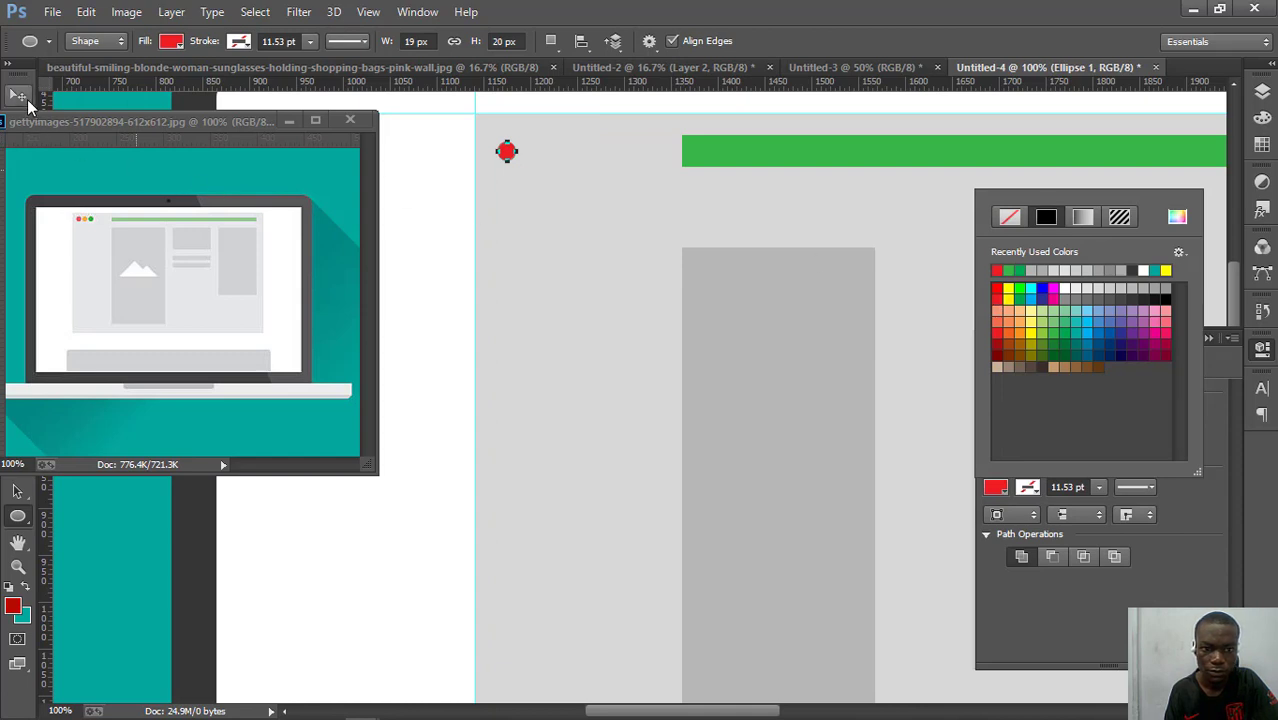
pyautogui.click(17, 95)
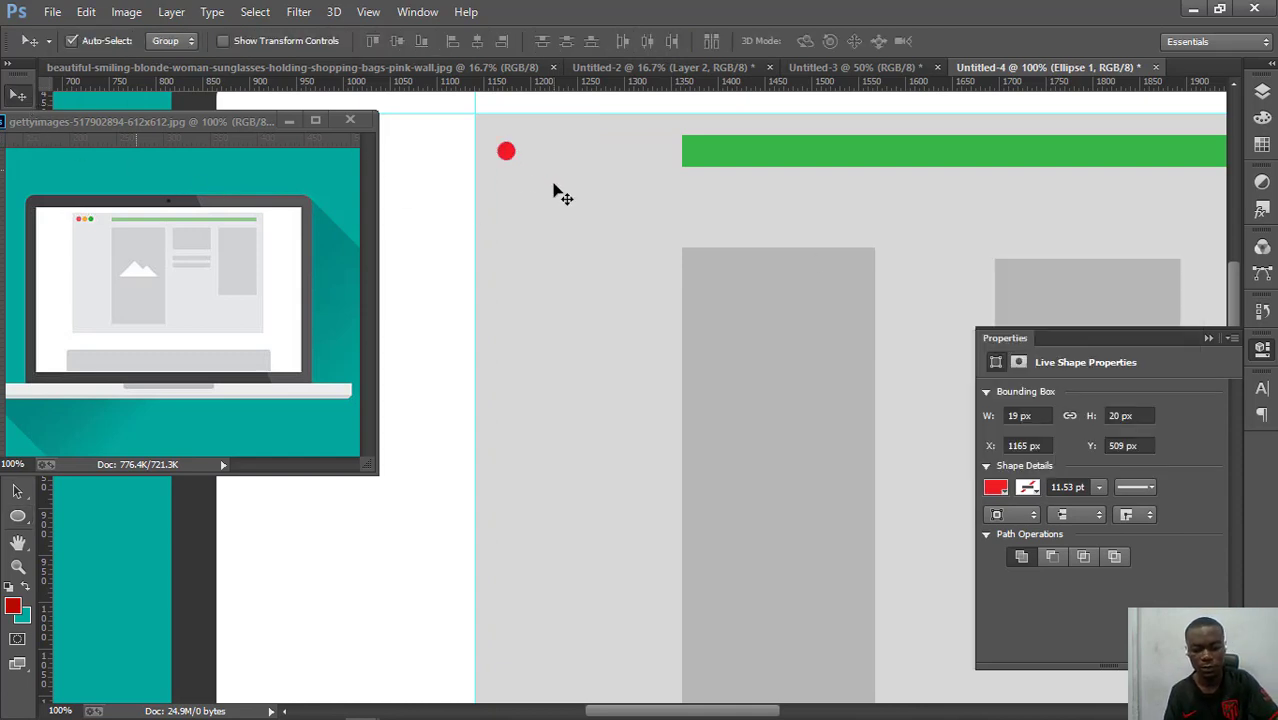
# - Duplicate the red circle, move the copy 25 px to the right and fill it orange
pyautogui.hotkey('alt', 'Right')
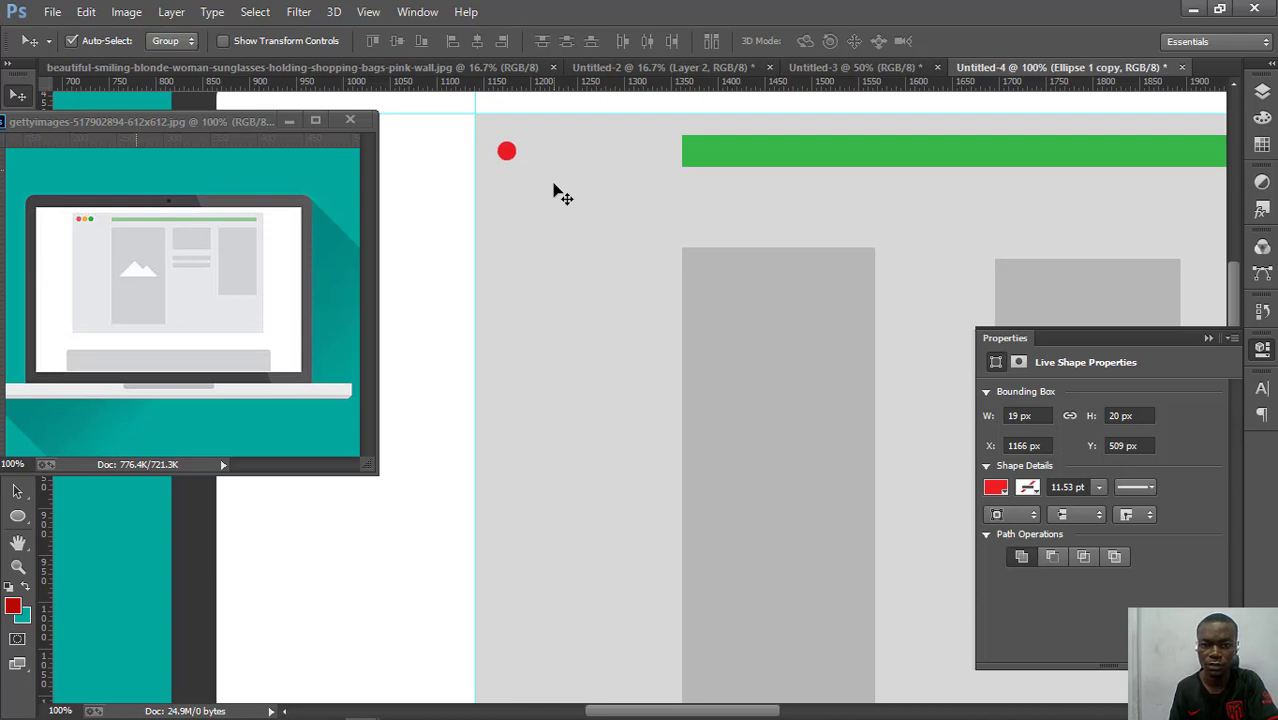
pyautogui.hotkey('shift', 'Right')
pyautogui.press('Right')
pyautogui.press('Right')
pyautogui.press('Right')
pyautogui.press('Right')
pyautogui.press('Right')
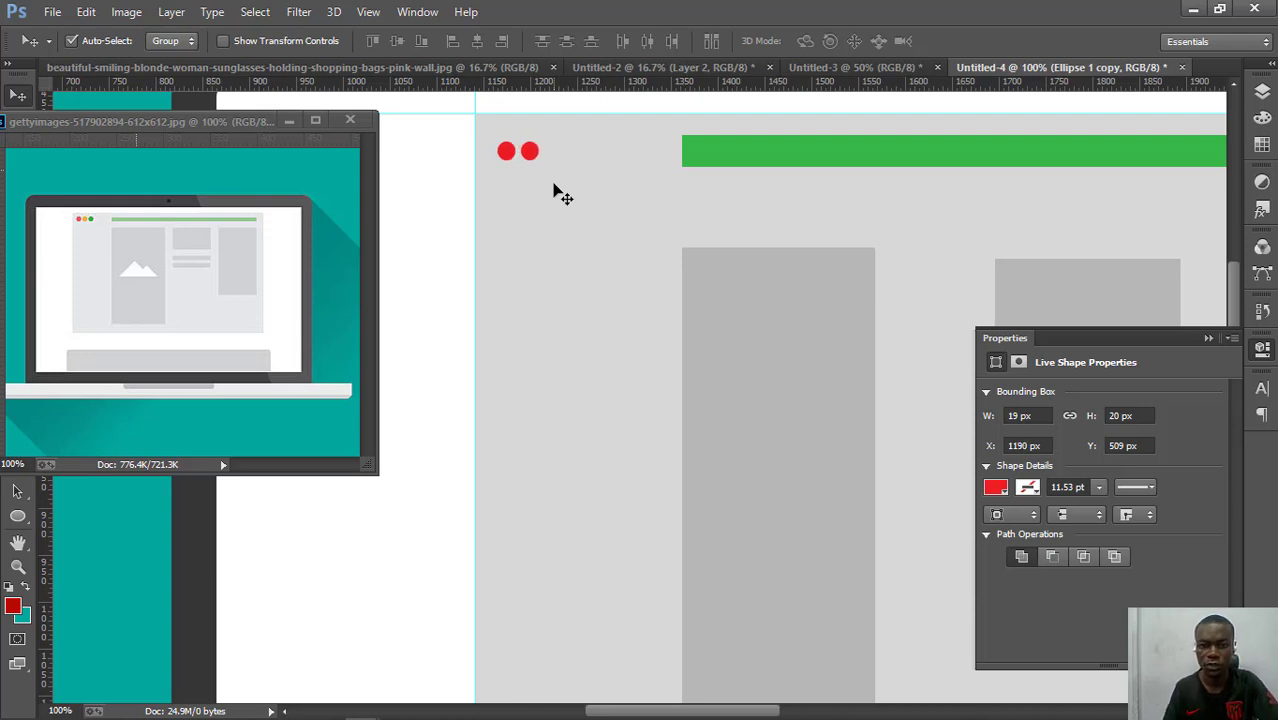
pyautogui.click(1003, 486)
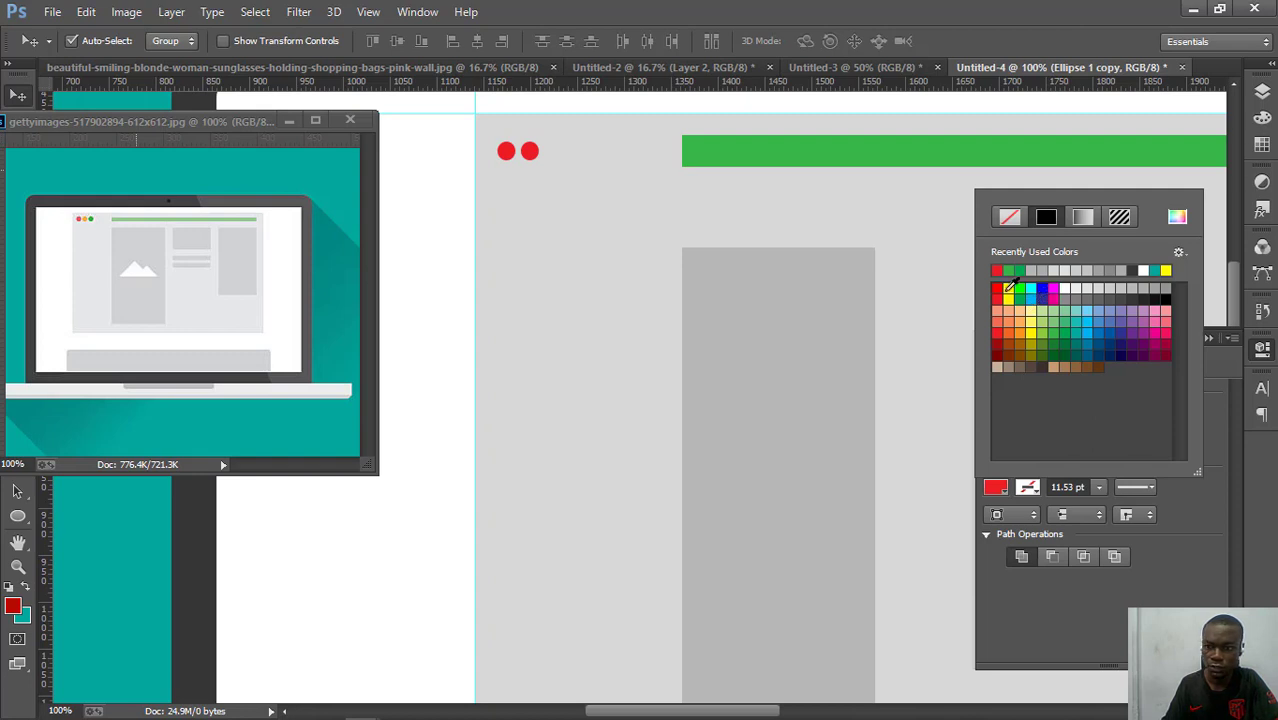
pyautogui.click(1022, 331)
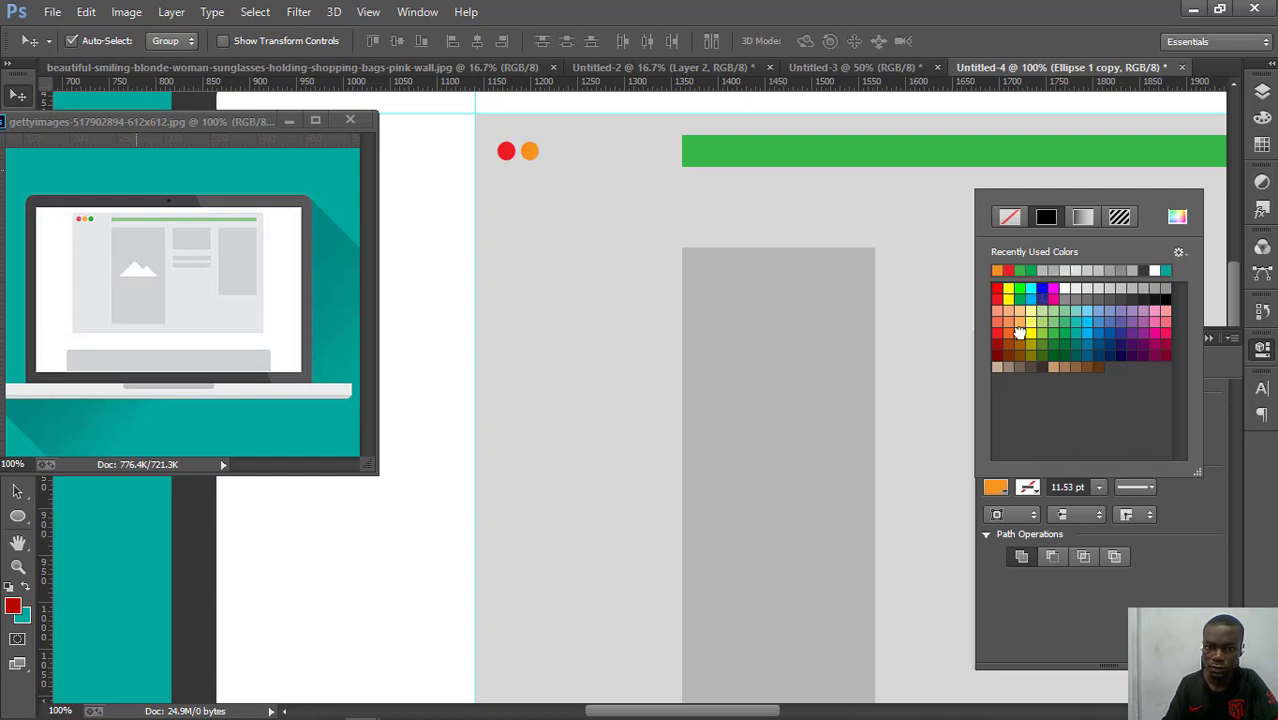
pyautogui.click(30, 100)
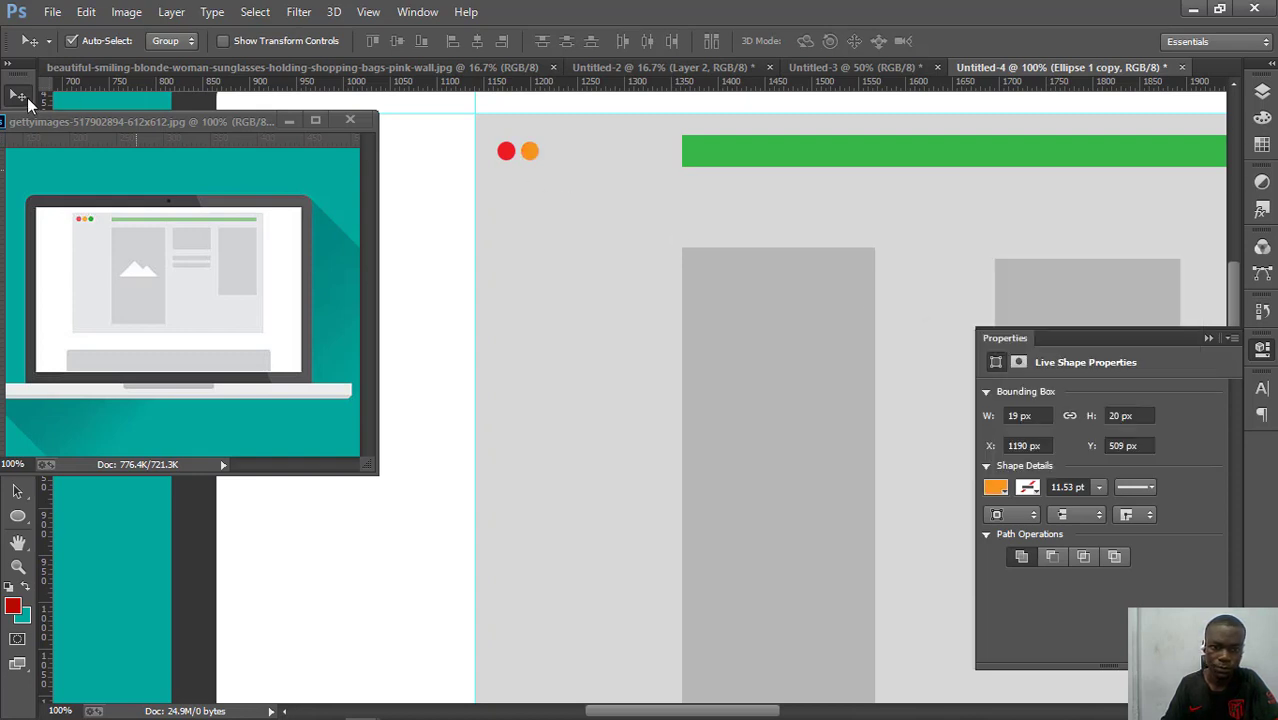
# - Duplicate the orange circle, move the copy 25 px to the right and fill it with CMYK Green
pyautogui.keyDown('alt'); pyautogui.click(530, 155); pyautogui.keyUp('alt')
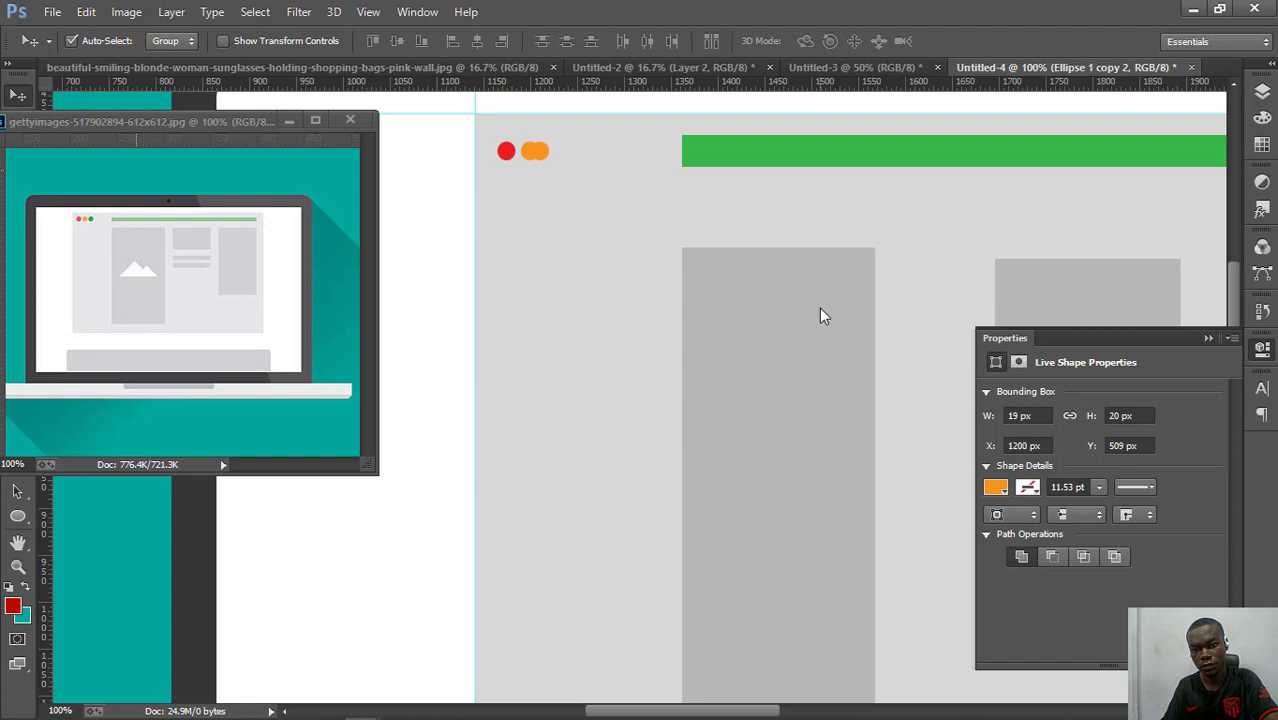
pyautogui.press('Left')
pyautogui.press('Left')
pyautogui.press('Left')
pyautogui.press('Left')
pyautogui.press('Left')
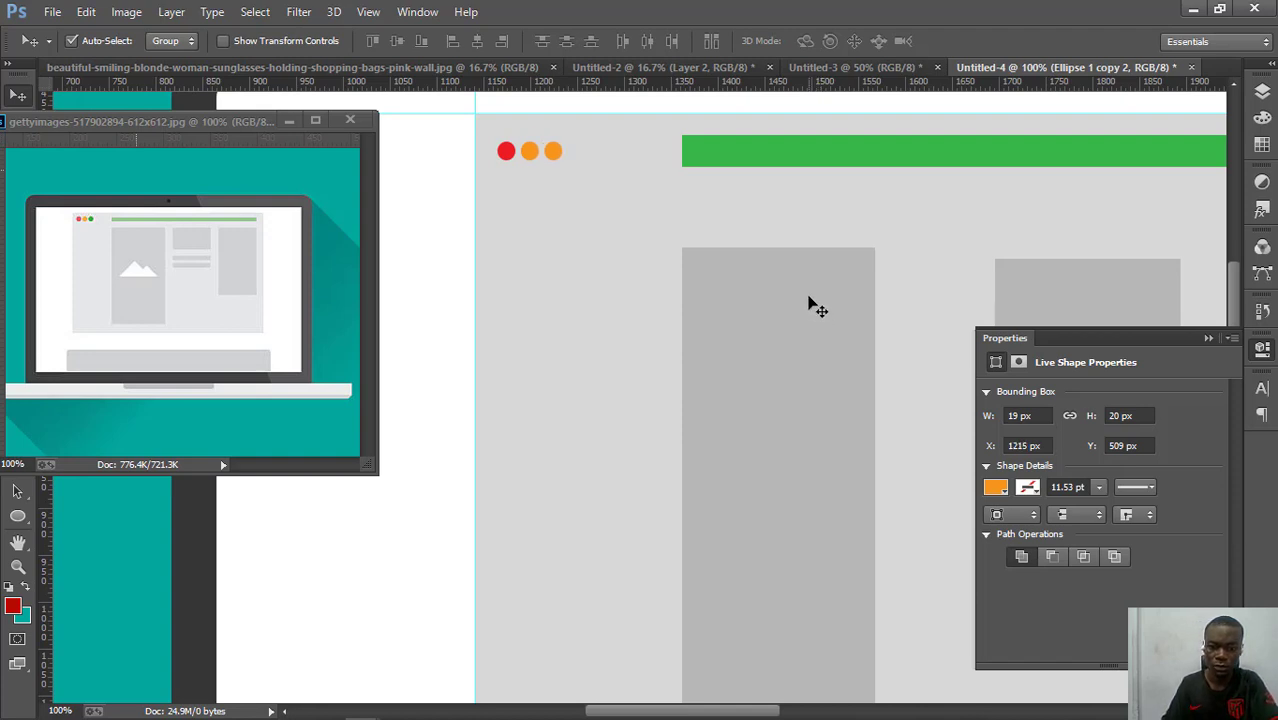
pyautogui.click(995, 492)
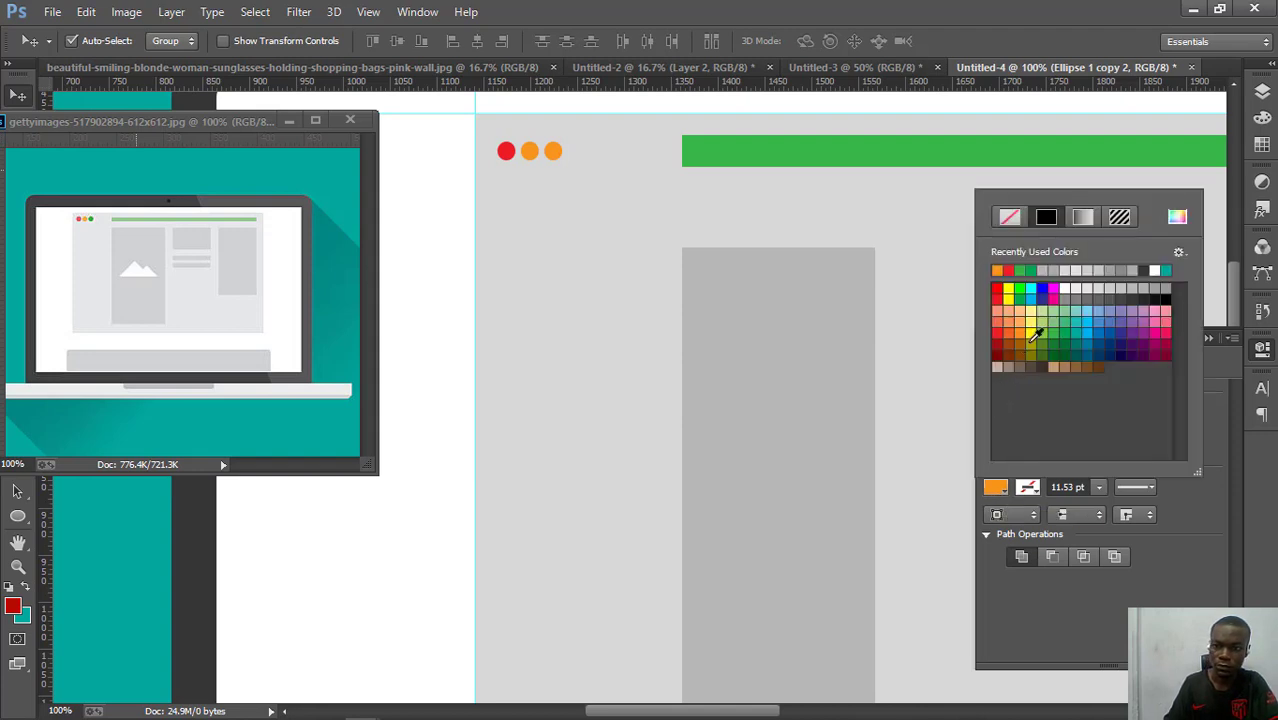
pyautogui.click(1020, 291)
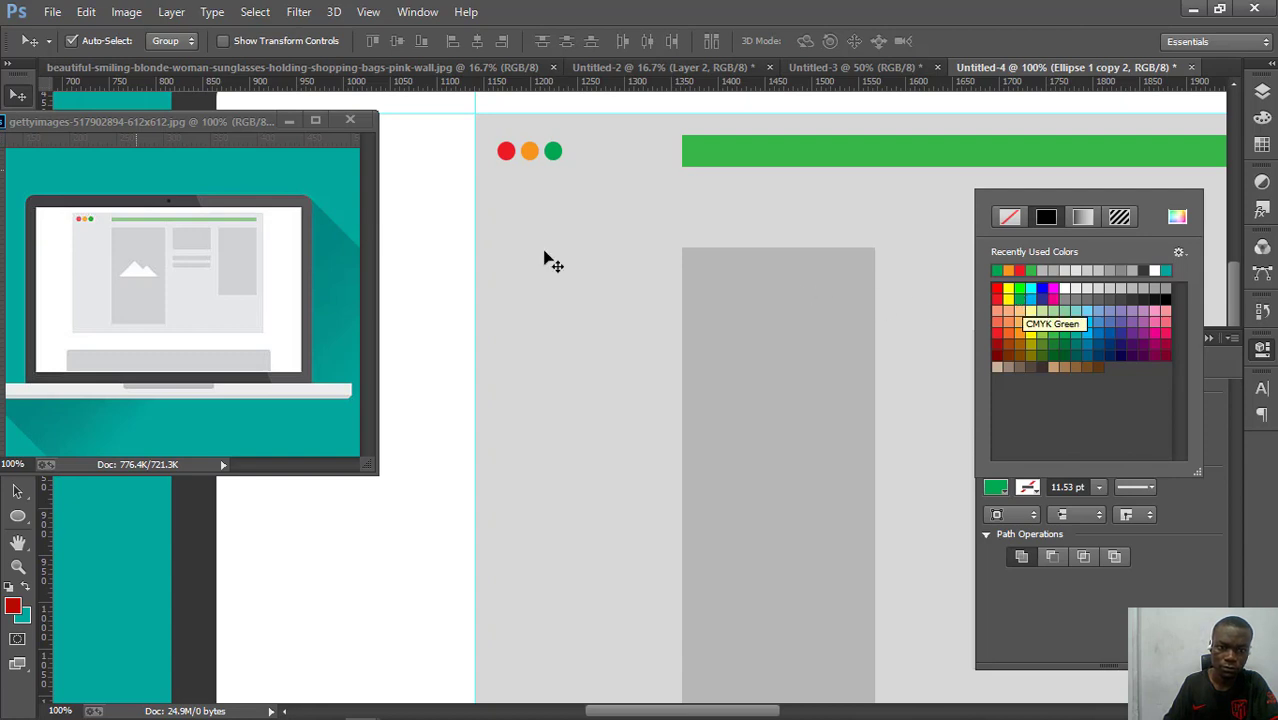
pyautogui.click(20, 95)
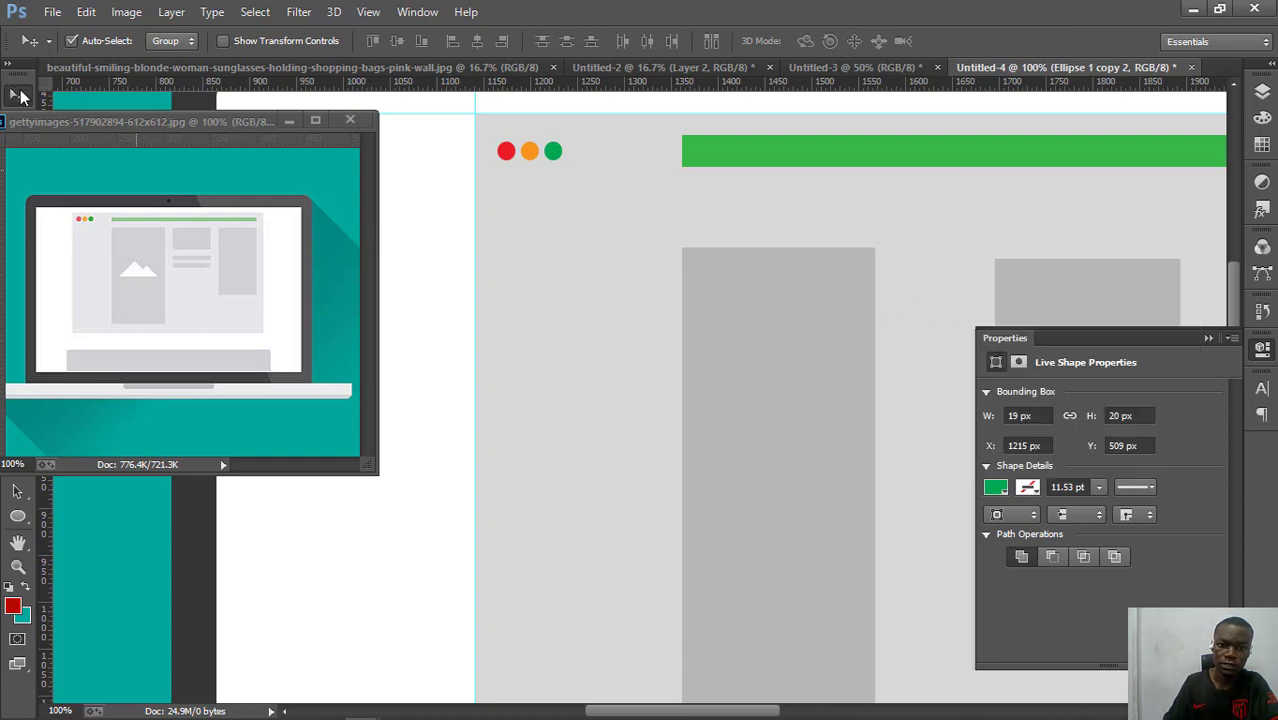
pyautogui.click(1205, 338)
# - Create a new empty layer above all the shape layers
pyautogui.scroll(-2, 912, 404)
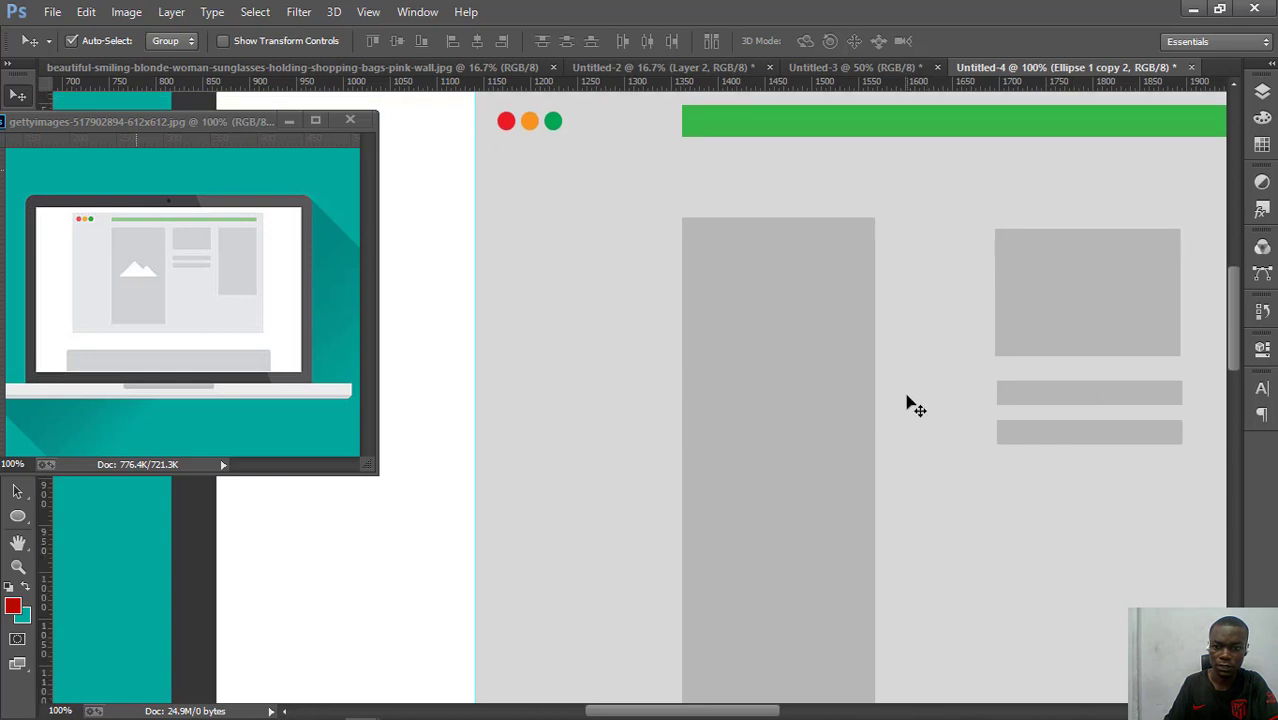
pyautogui.scroll(-3, 912, 404)
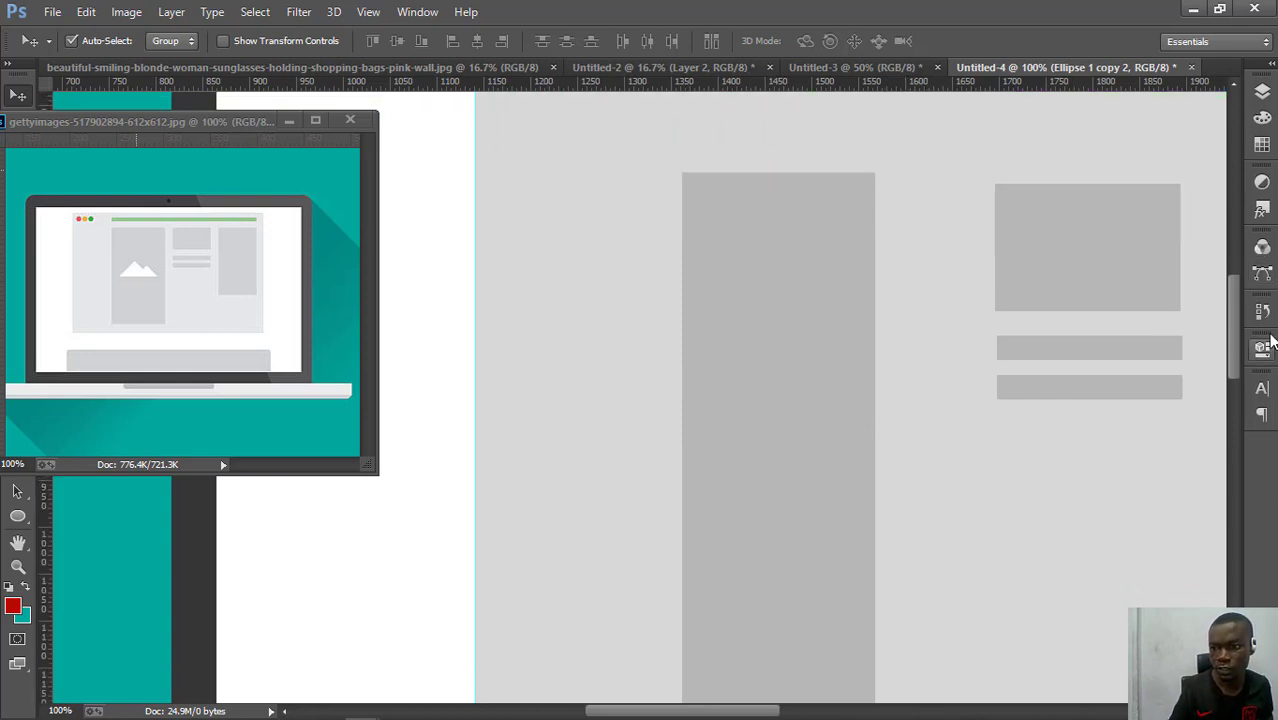
pyautogui.click(1262, 91)
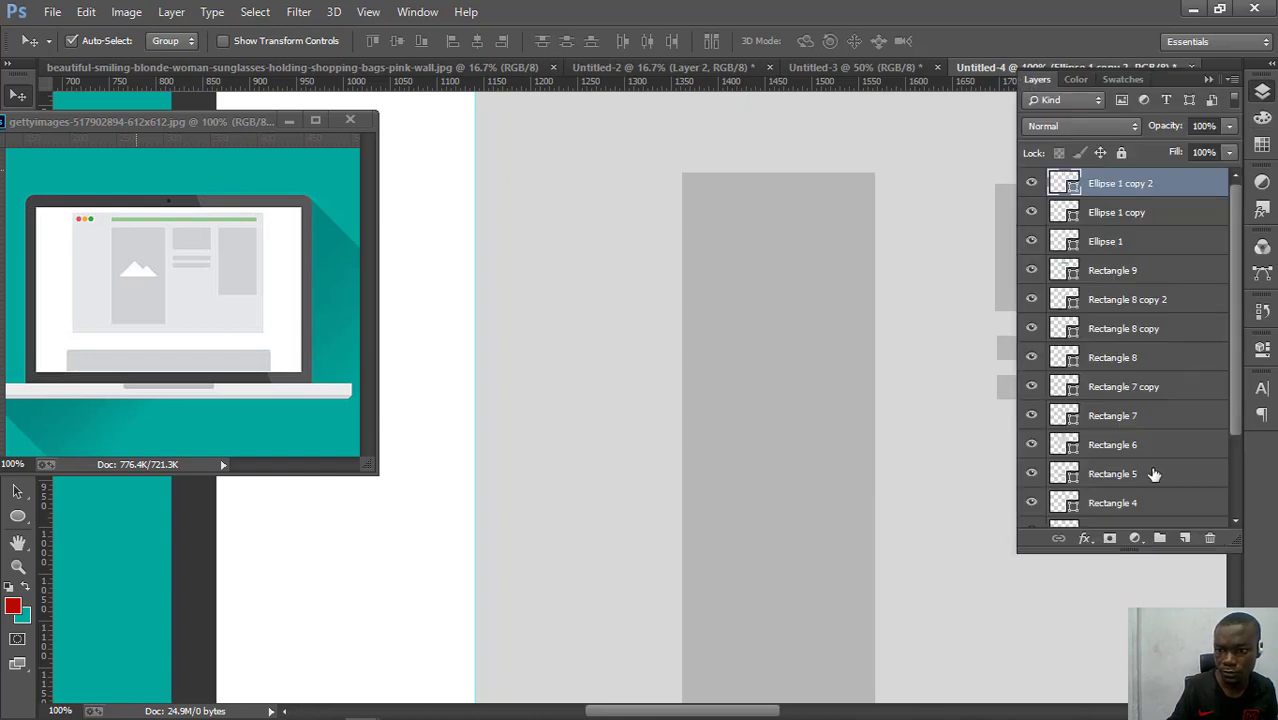
pyautogui.click(1186, 538)
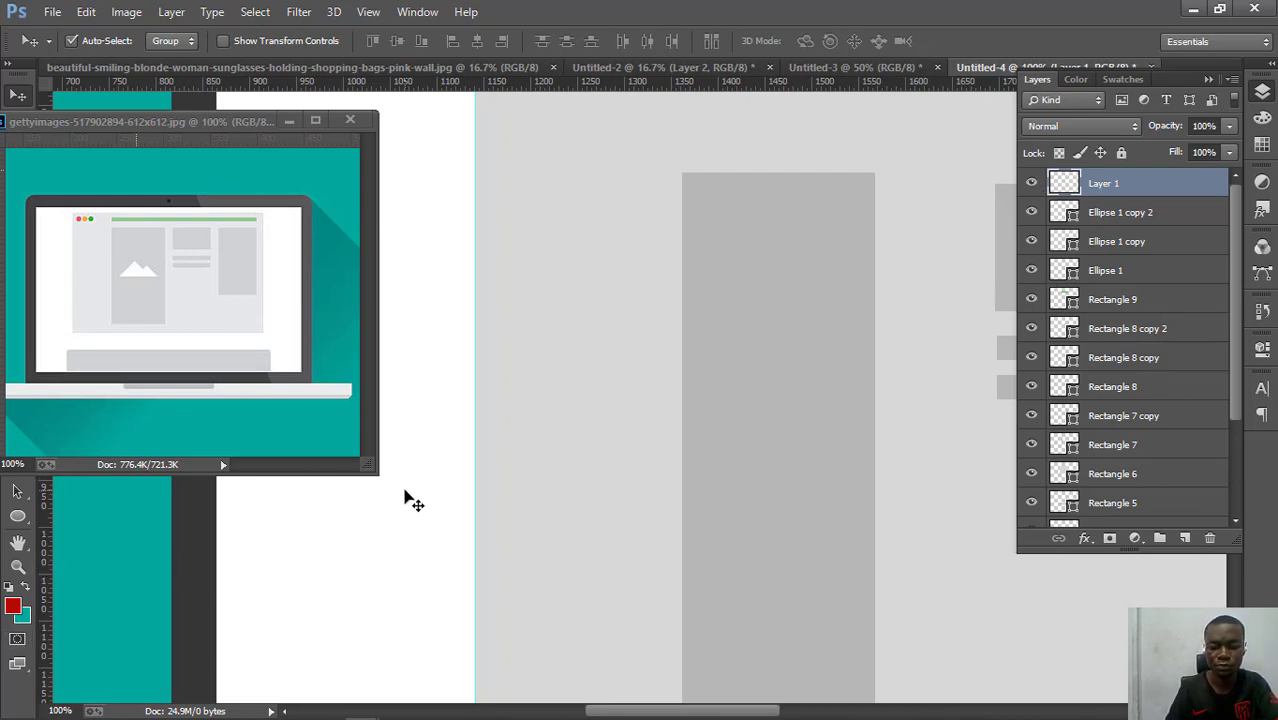
# - Set the background colour to near-white for the mountain icon in the left grey column of the page panel
pyautogui.press('l')
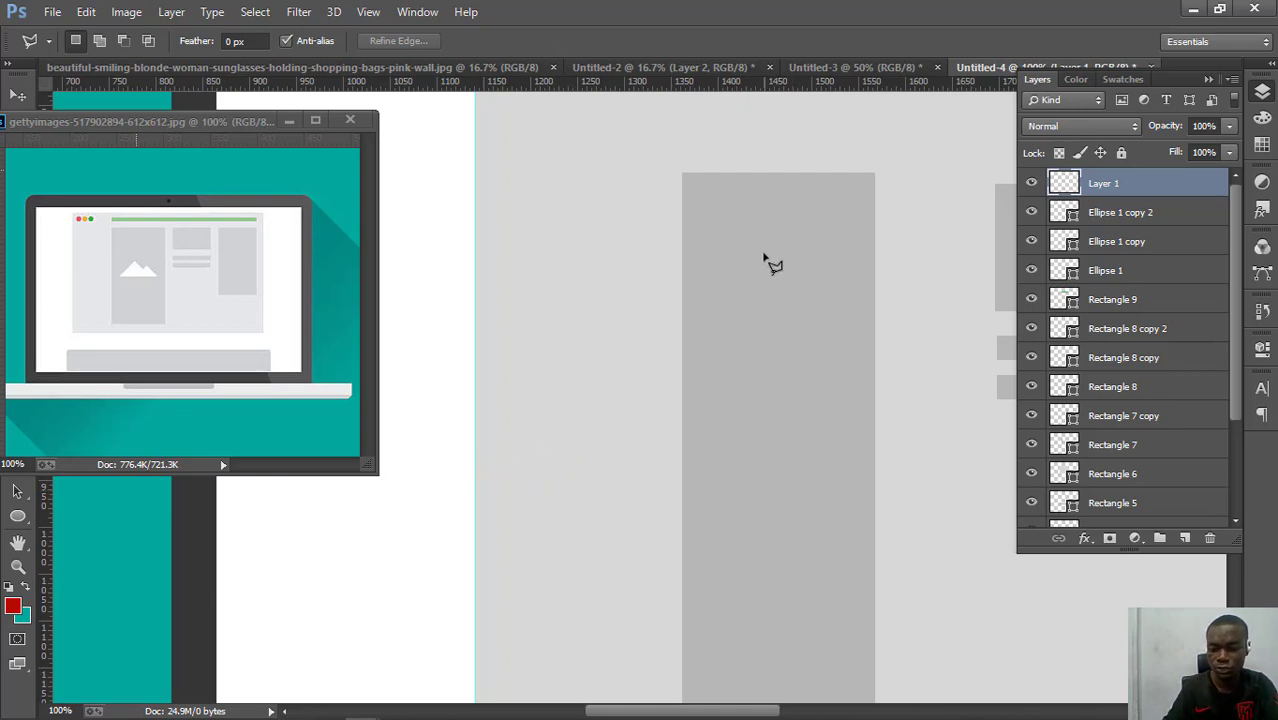
pyautogui.hscroll(5, 785, 265)
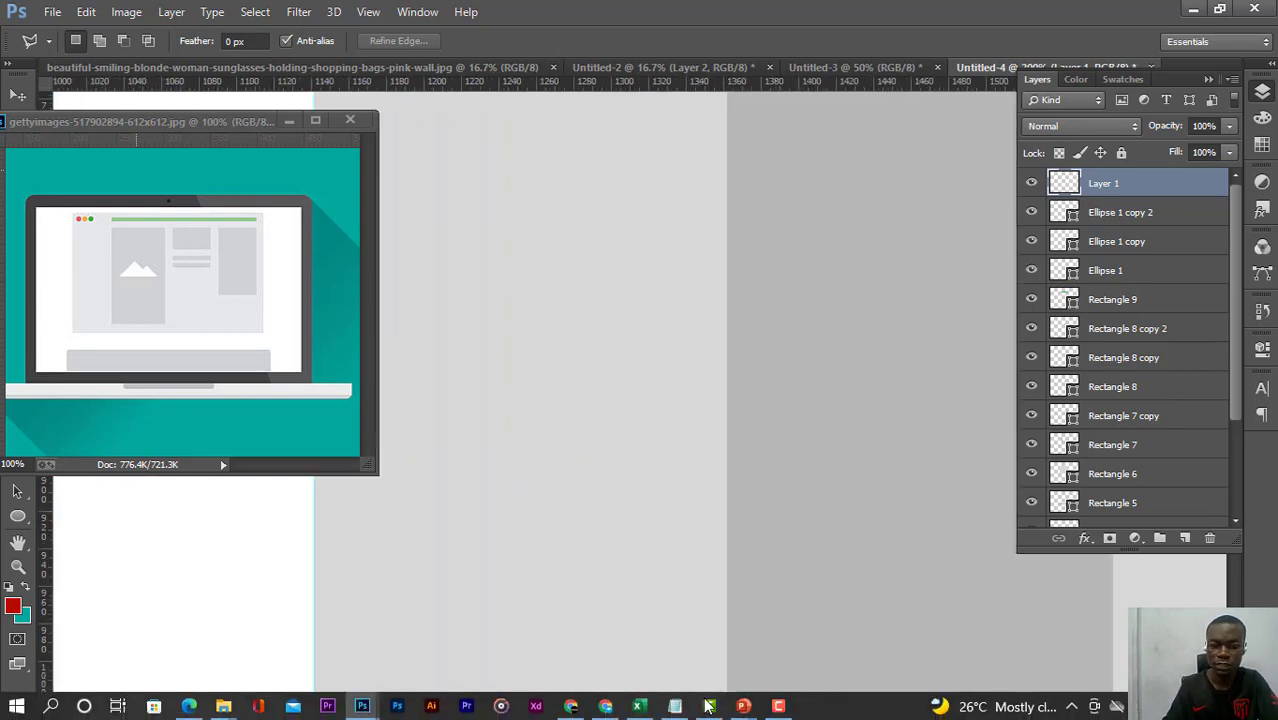
pyautogui.hscroll(3, 680, 697)
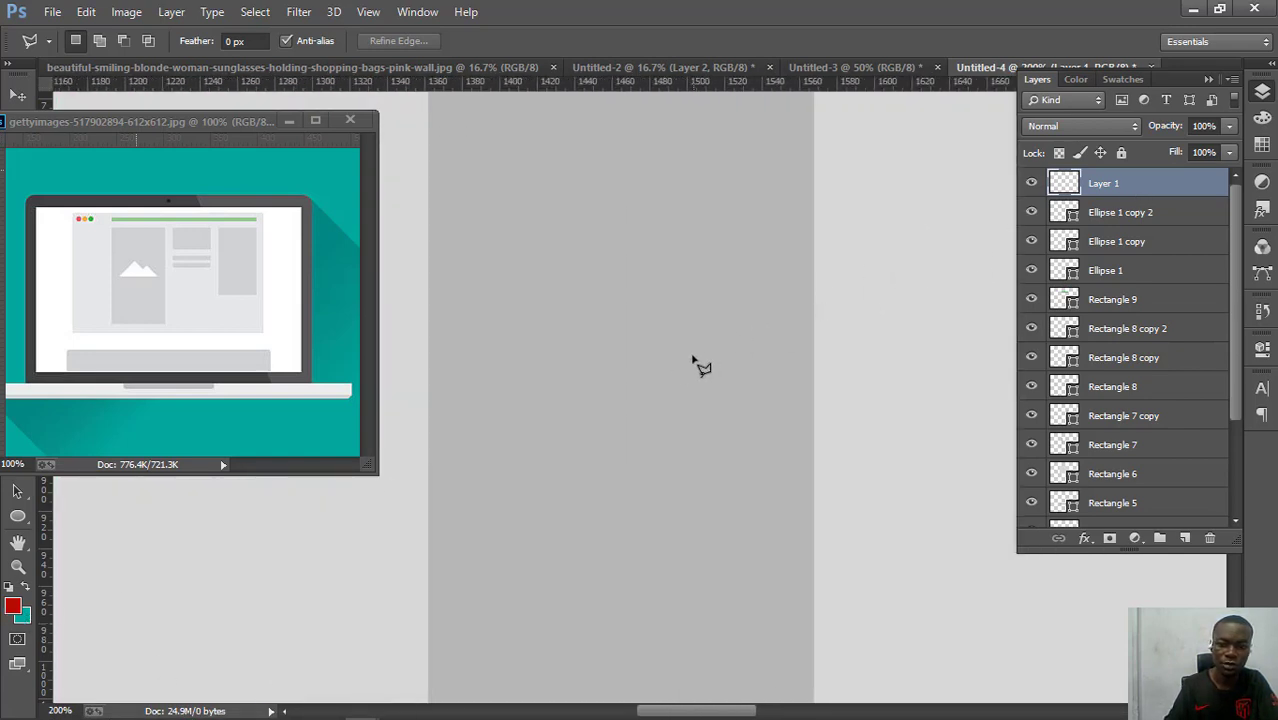
pyautogui.click(21, 619)
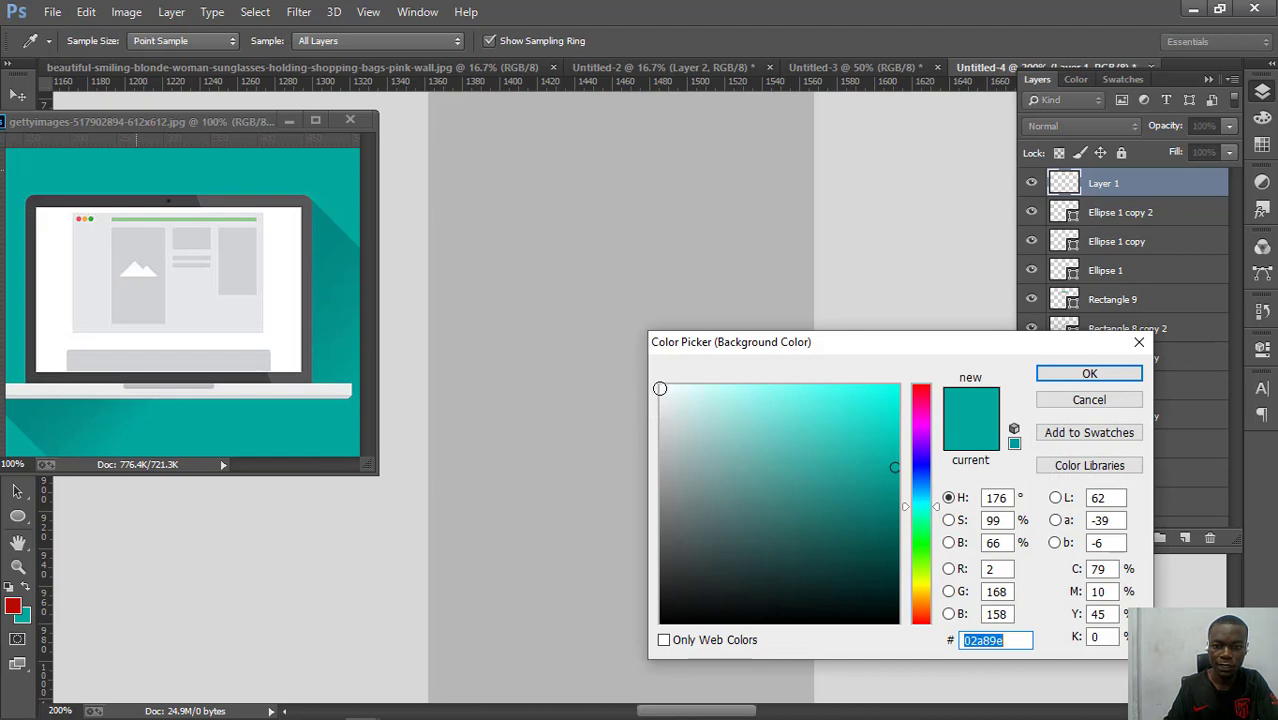
pyautogui.click(660, 388)
pyautogui.click(1104, 376)
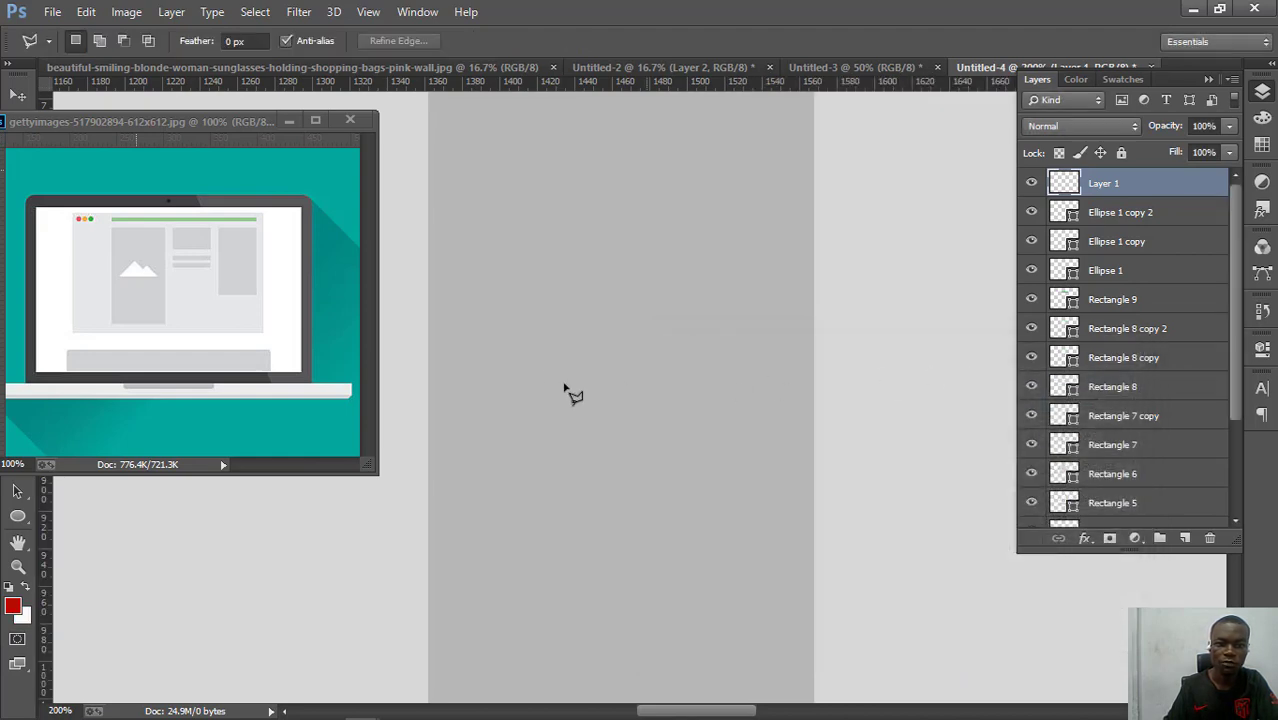
# - Outline a two-peaked mountain about 175 px wide and 110 px tall in the left grey column and fill it with the near-white background colour
pyautogui.click(598, 244)
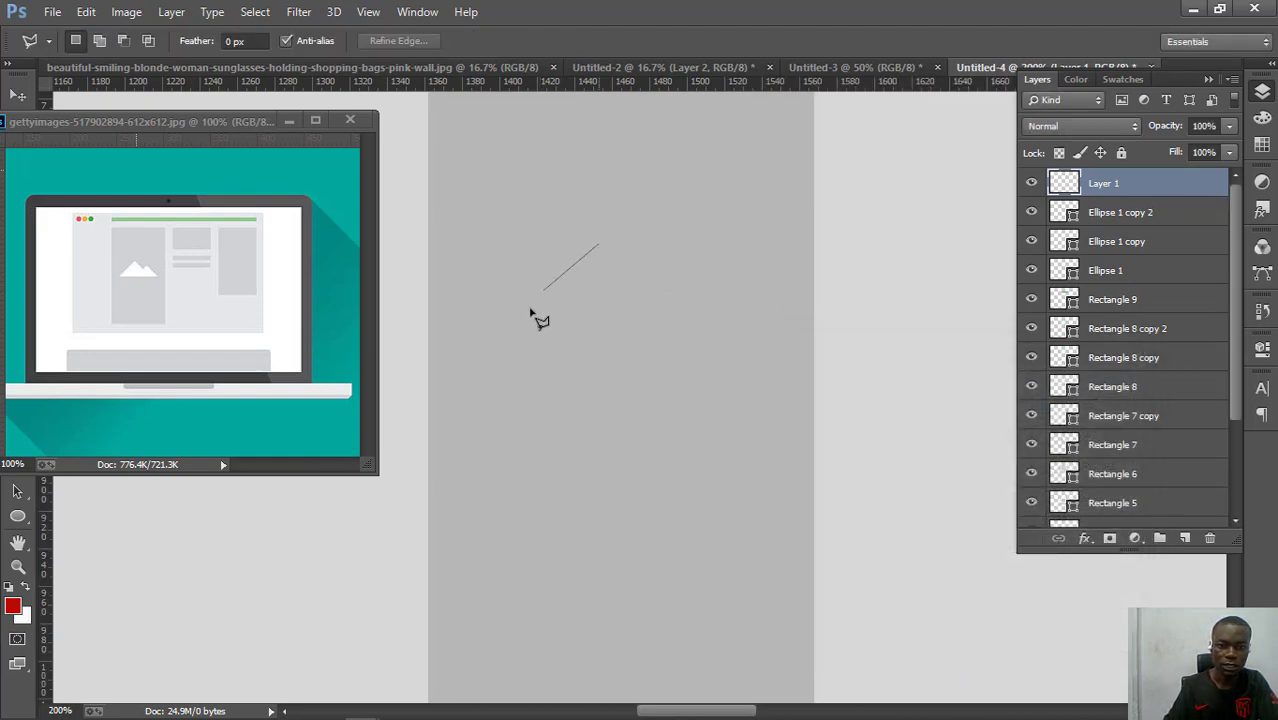
pyautogui.click(447, 443)
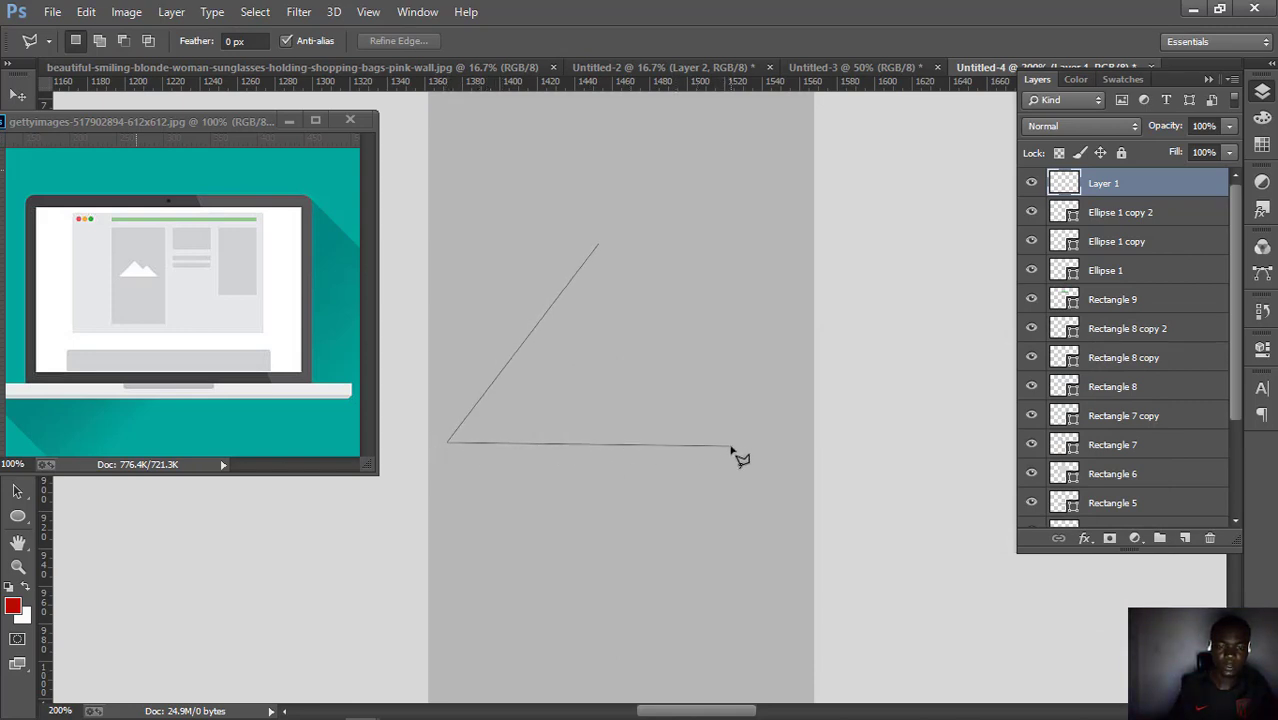
pyautogui.click(775, 450)
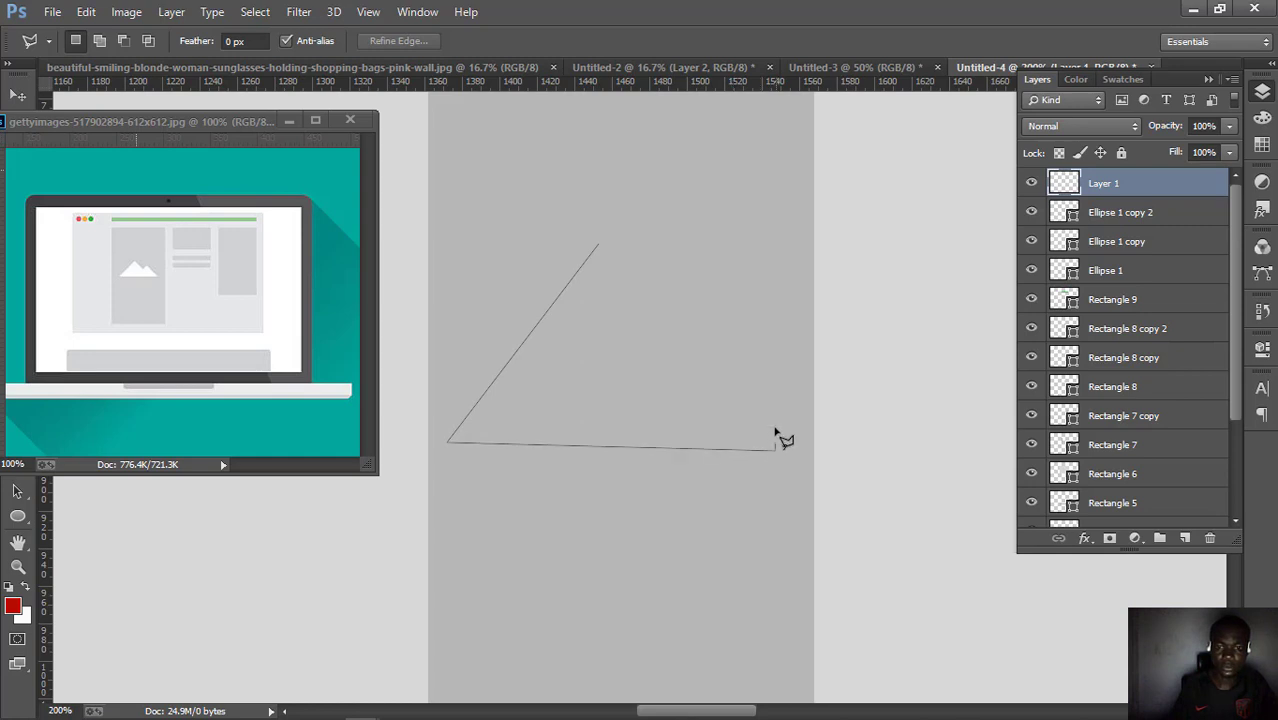
pyautogui.click(720, 340)
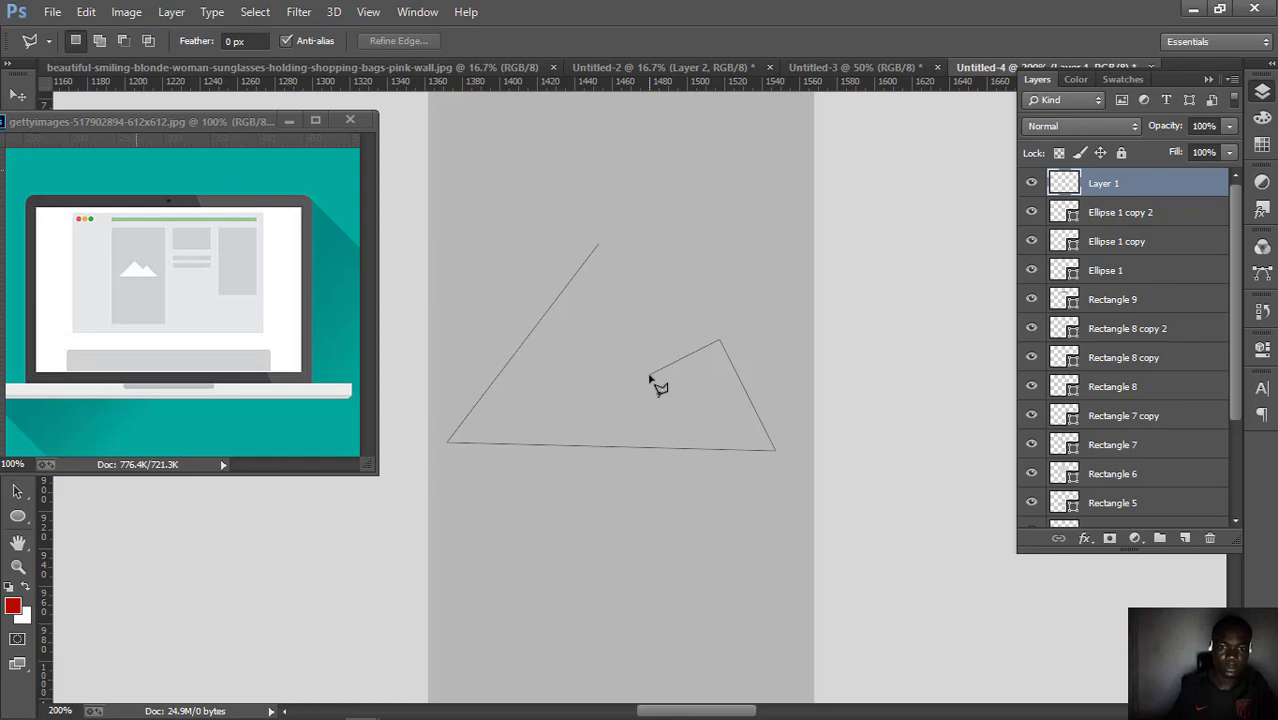
pyautogui.click(649, 373)
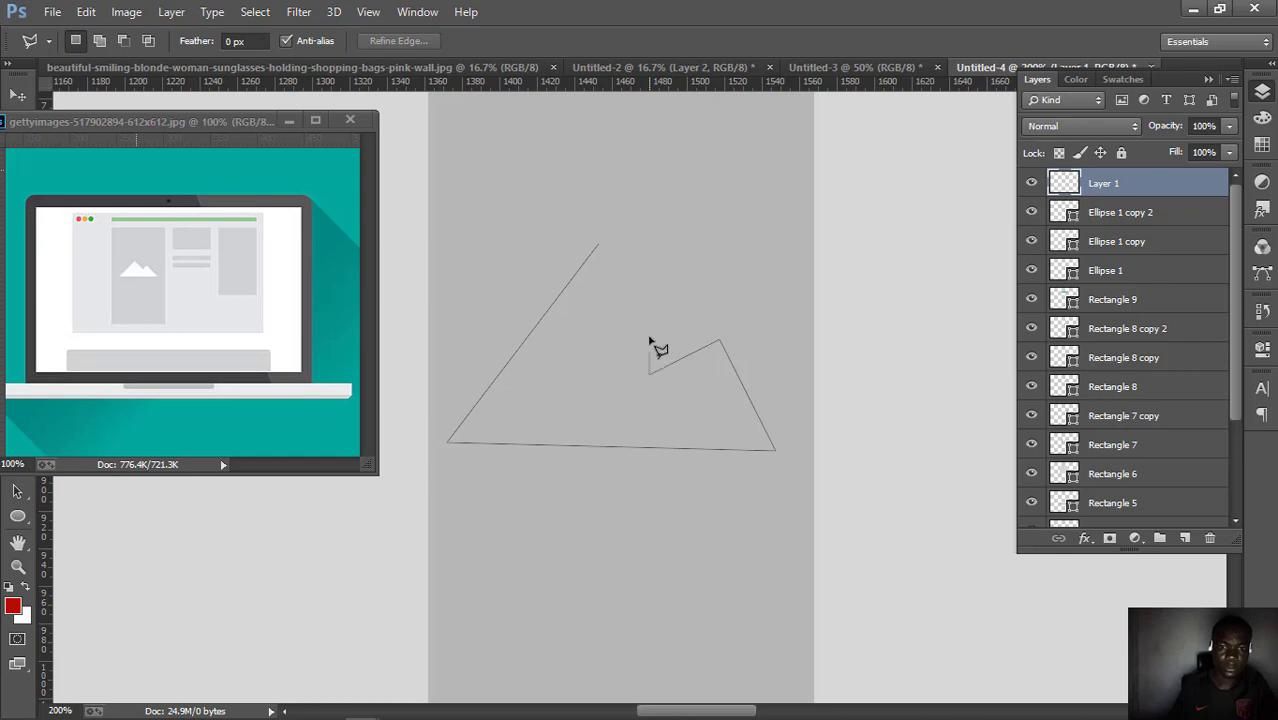
pyautogui.click(600, 250)
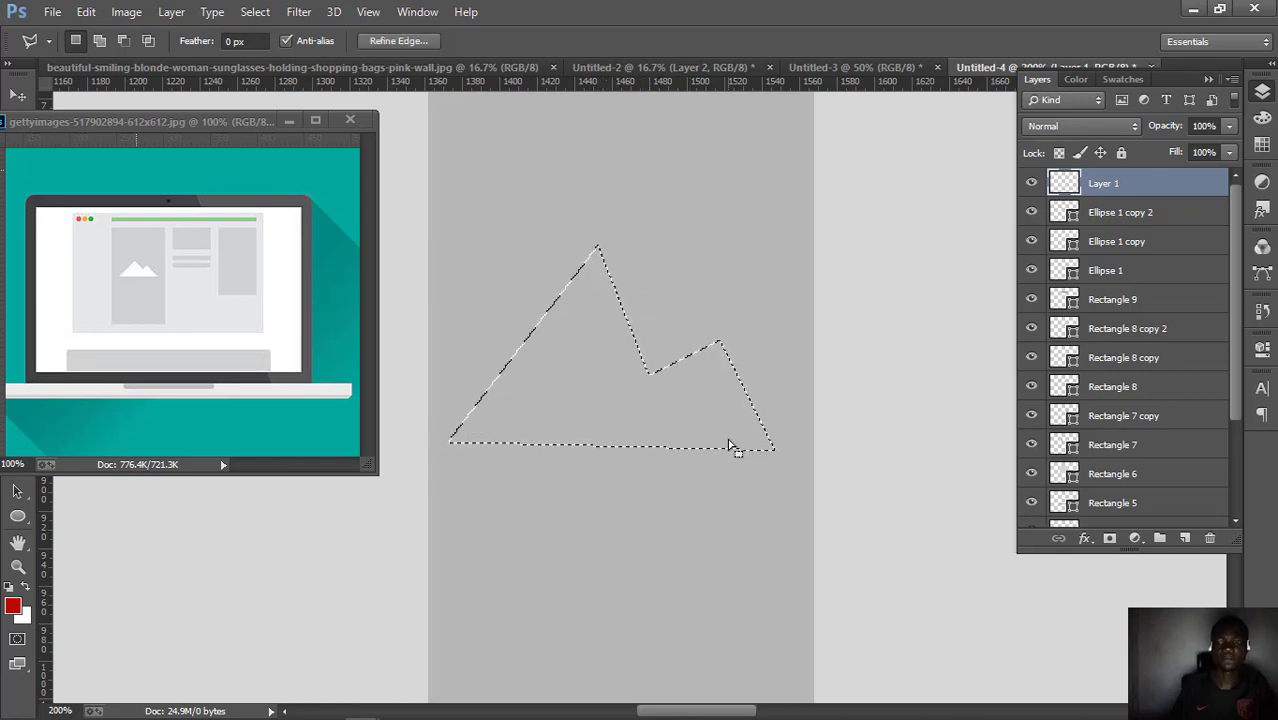
pyautogui.hotkey('ctrl', 'BackSpace')
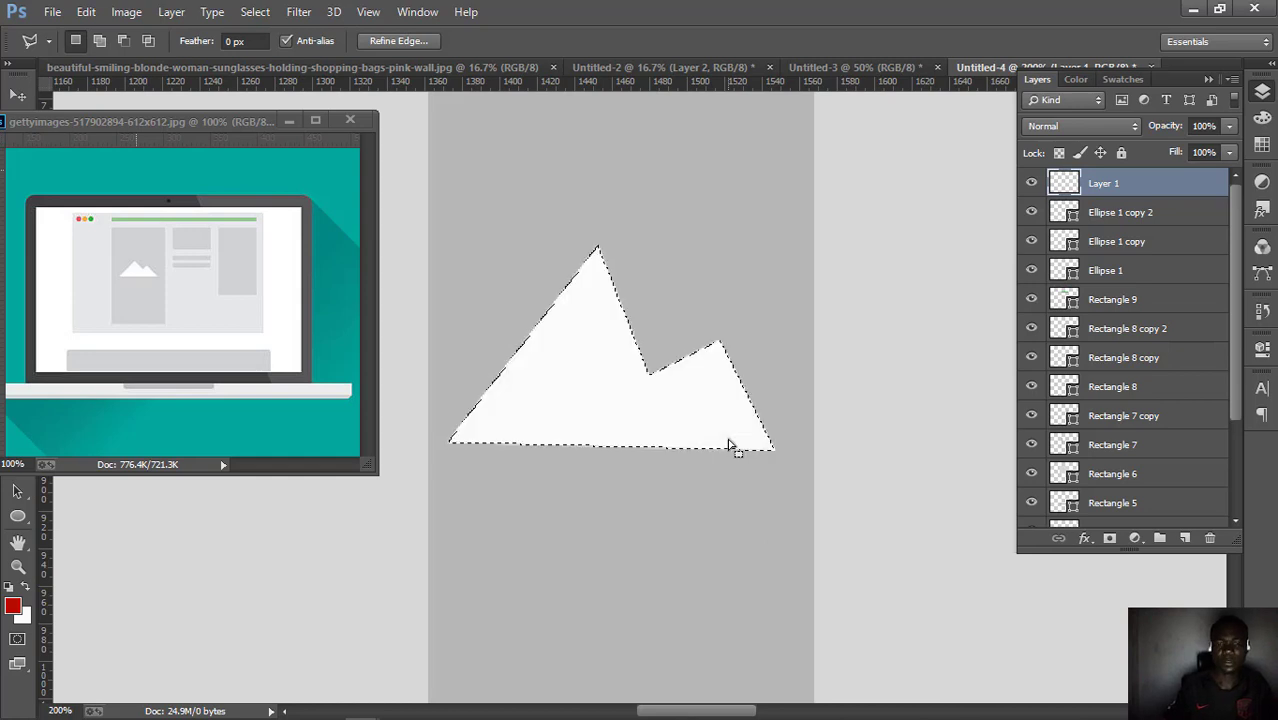
pyautogui.hotkey('ctrl', 'd')
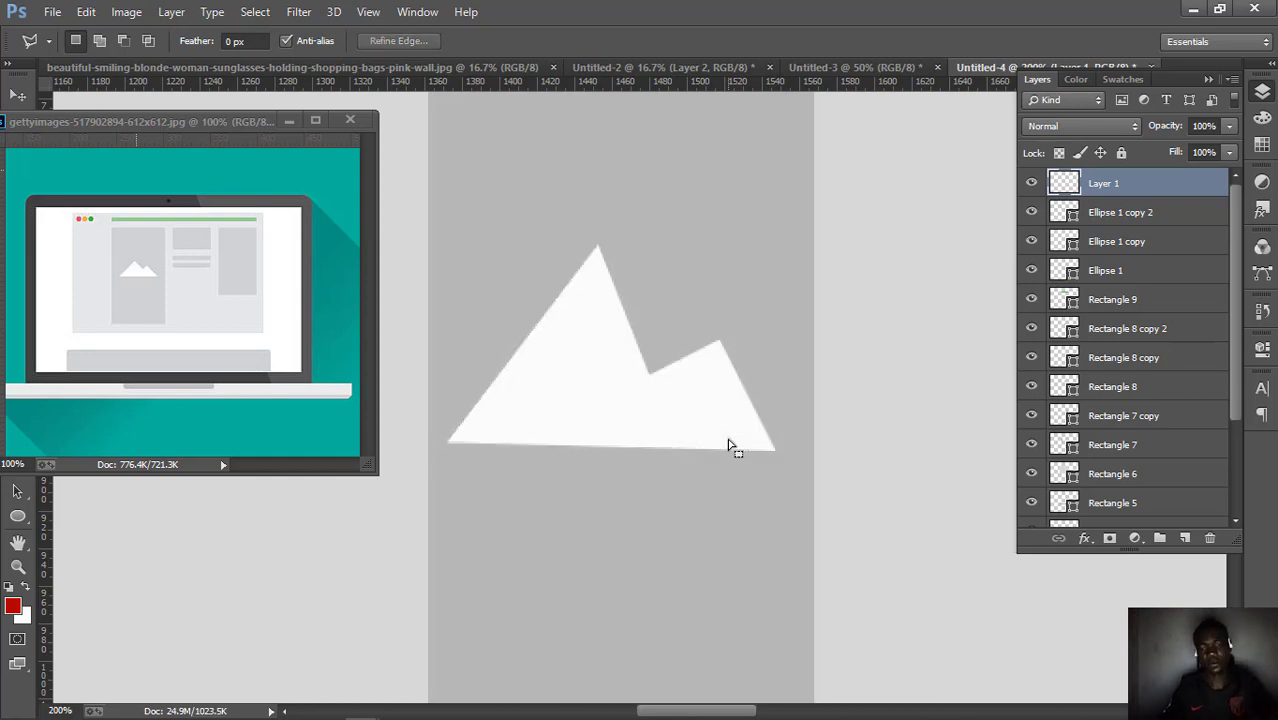
# - Create a new empty layer above the mountain layer
pyautogui.press('v')
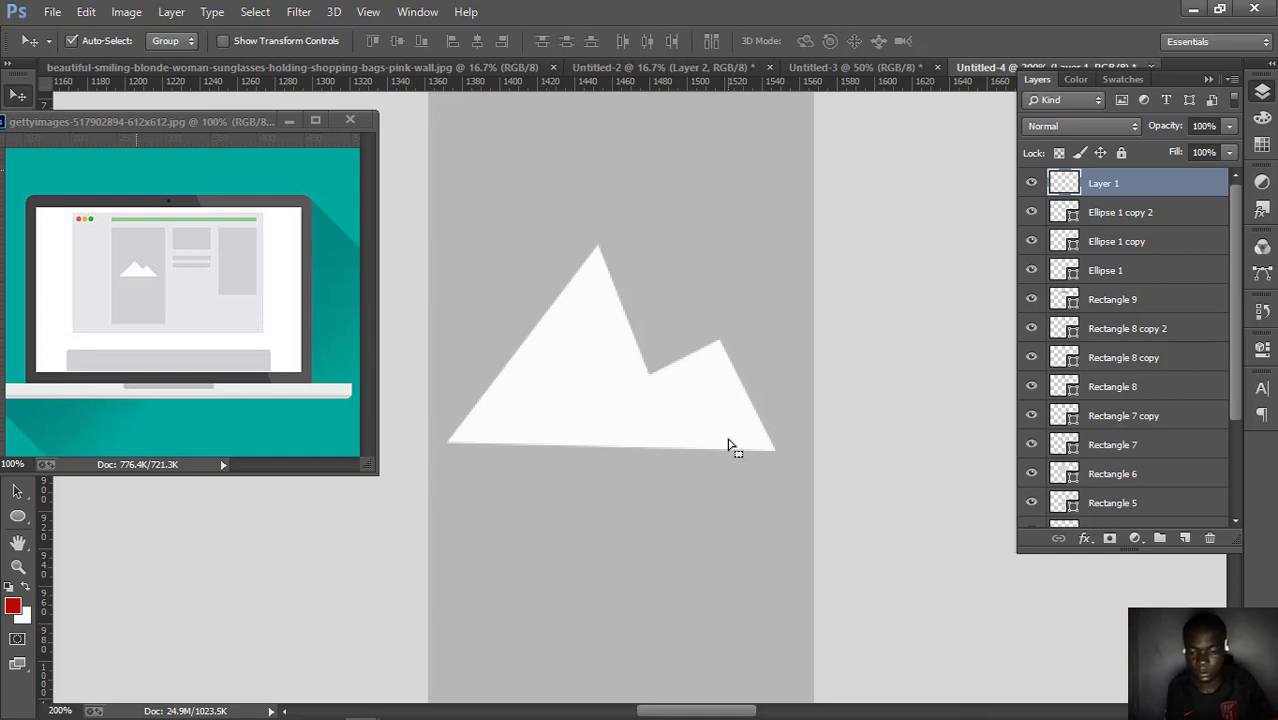
pyautogui.hotkey('ctrl', '-')
pyautogui.hotkey('ctrl', '-')
pyautogui.hotkey('ctrl', '-')
pyautogui.hotkey('ctrl', '-')
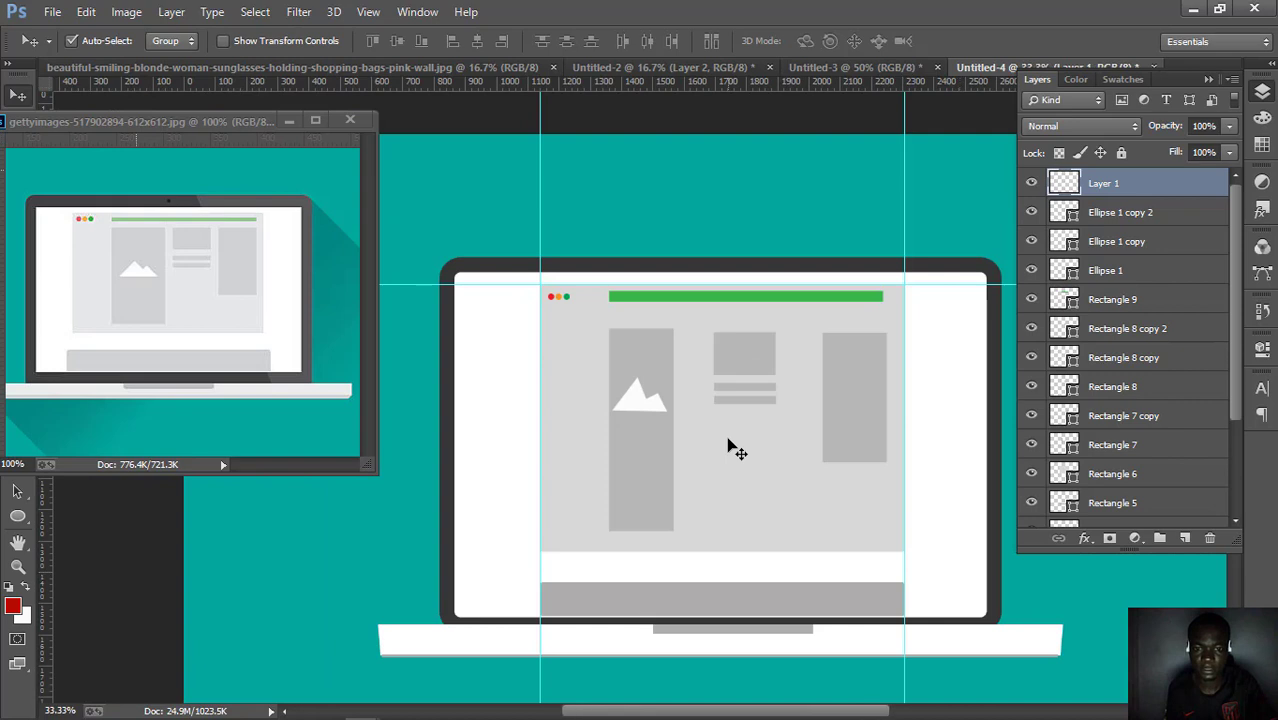
pyautogui.hotkey('ctrl', '-')
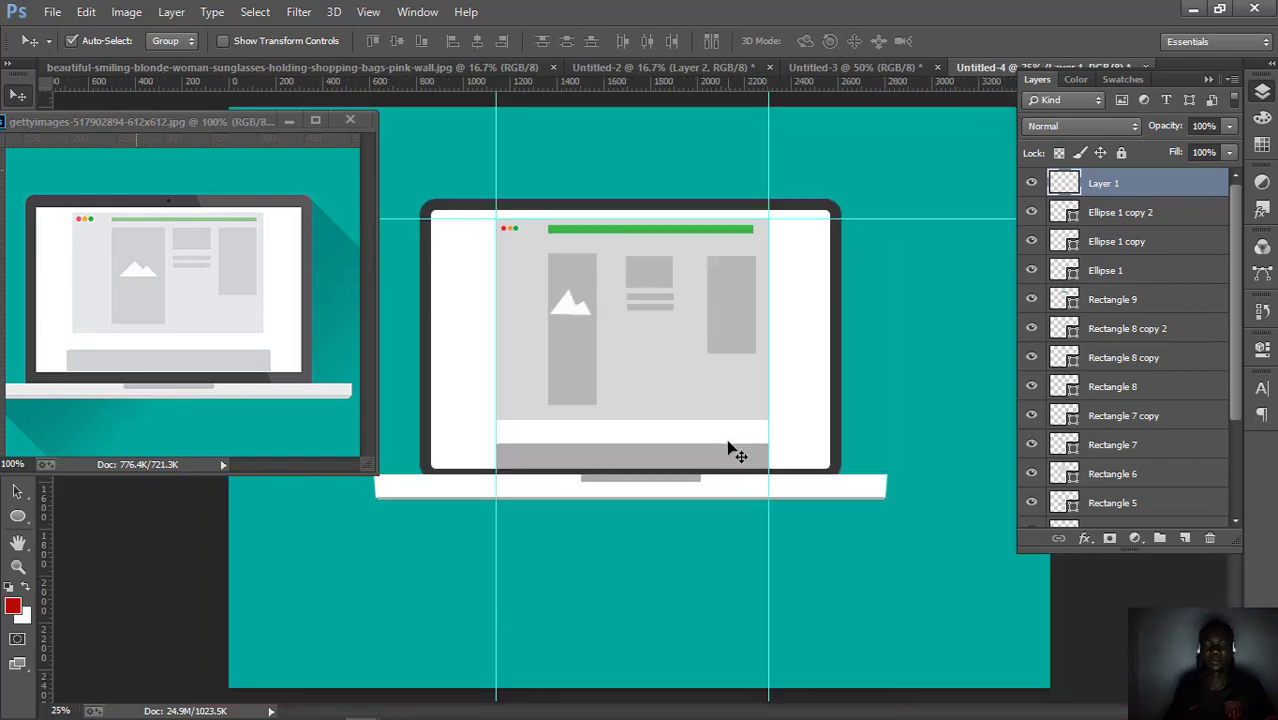
pyautogui.click(1208, 82)
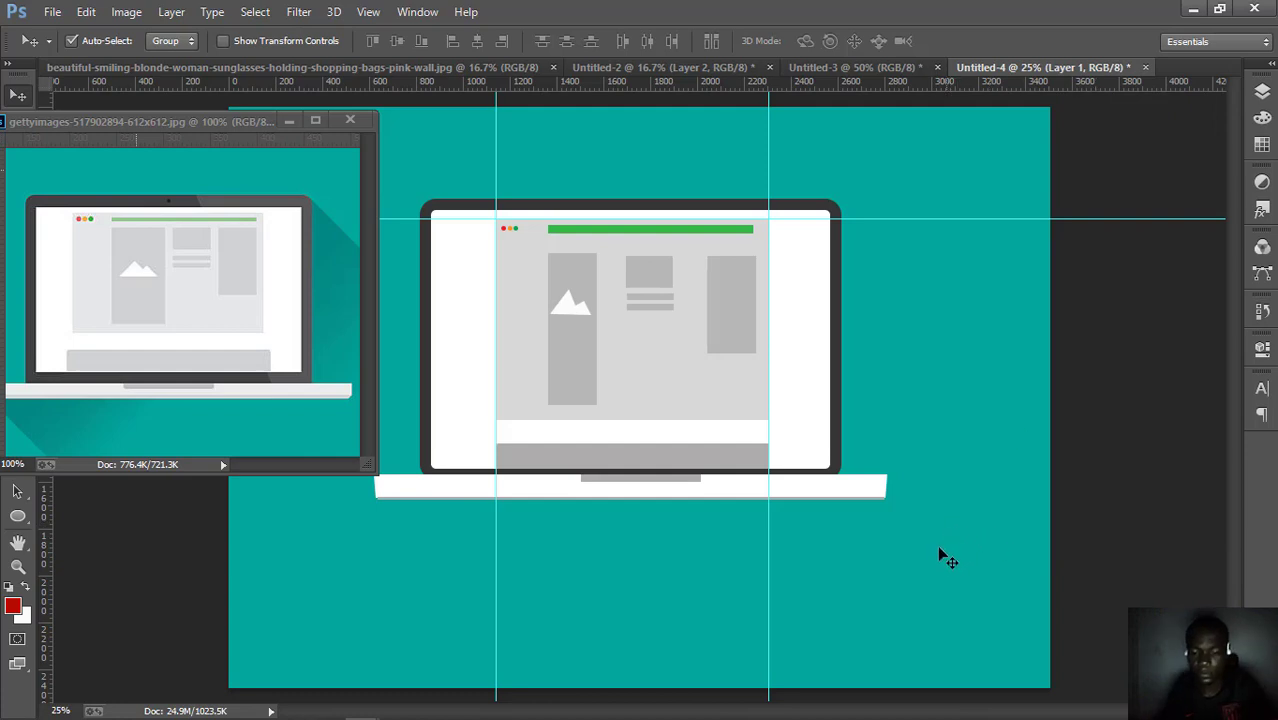
pyautogui.hotkey('ctrl', '-')
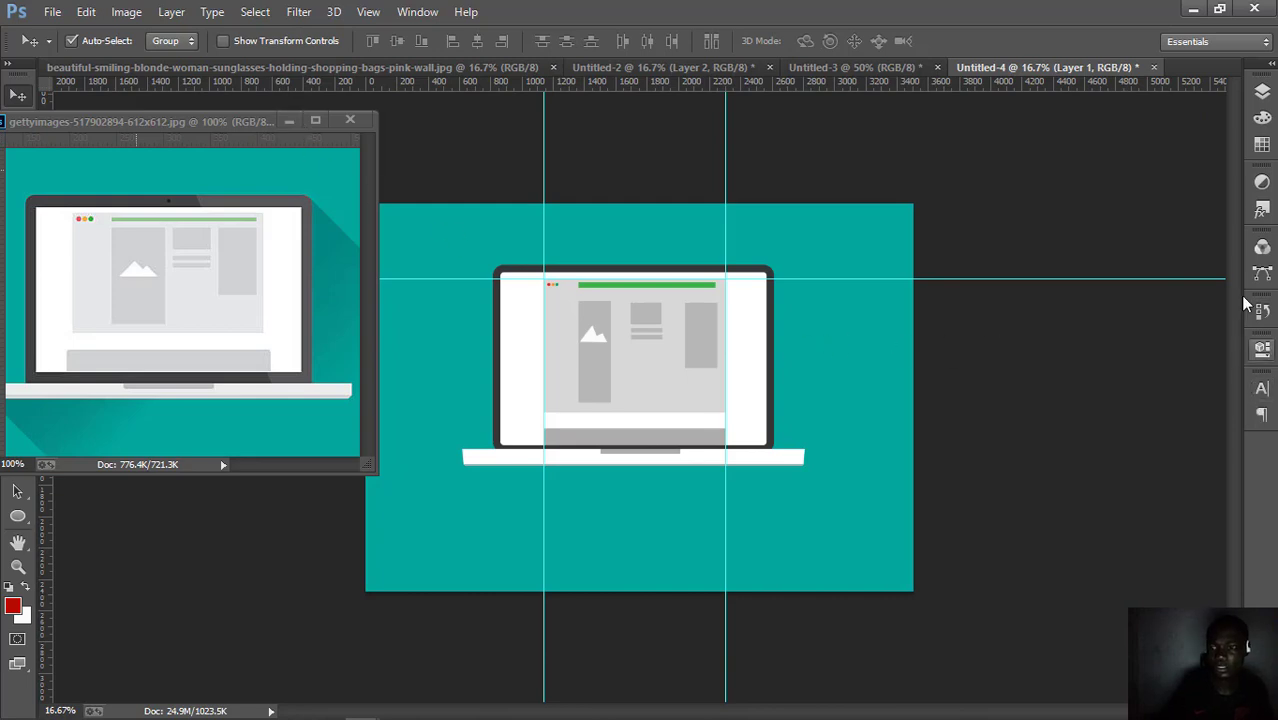
pyautogui.click(1262, 91)
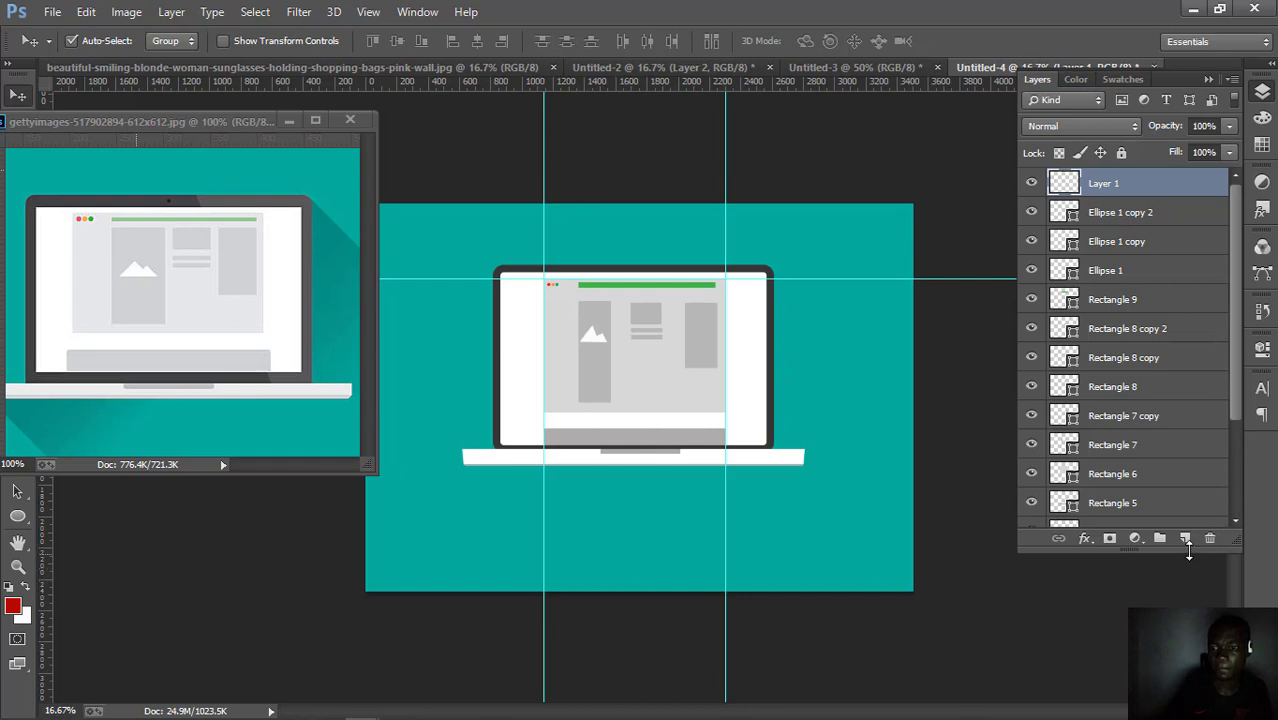
pyautogui.click(1185, 540)
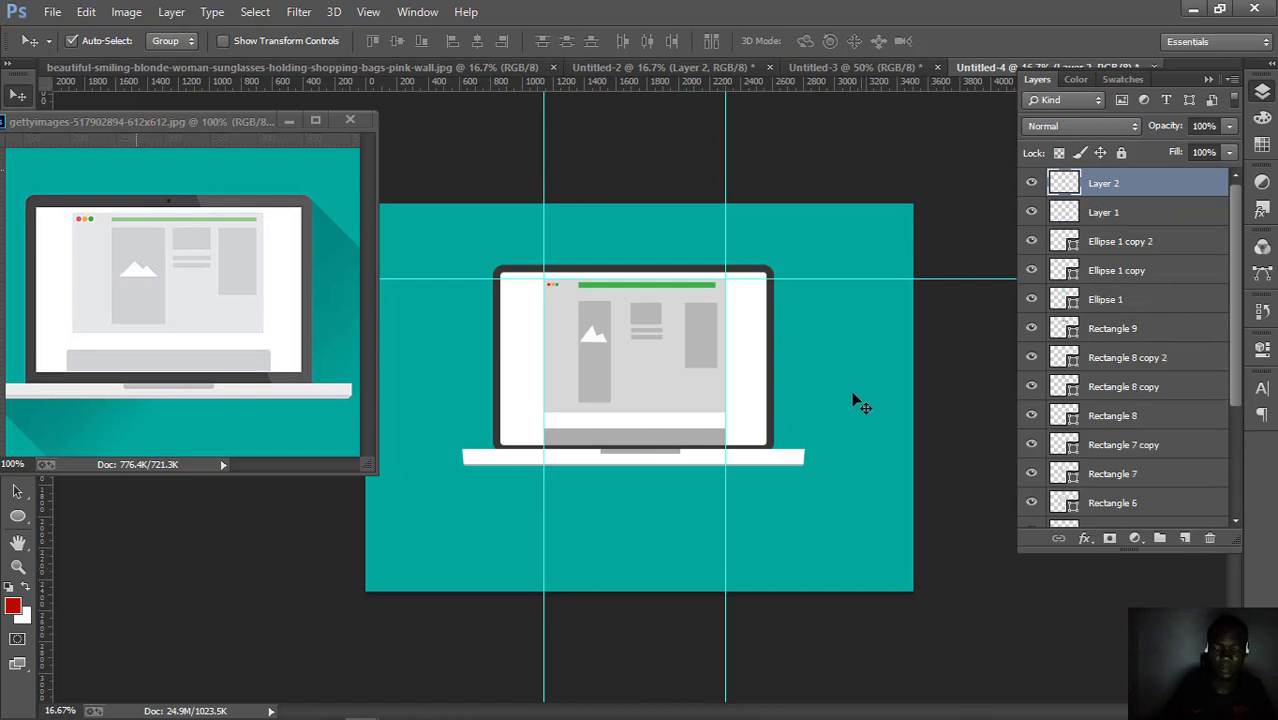
# - Set the background colour to near-black for the laptop's long shadow
pyautogui.press('l')
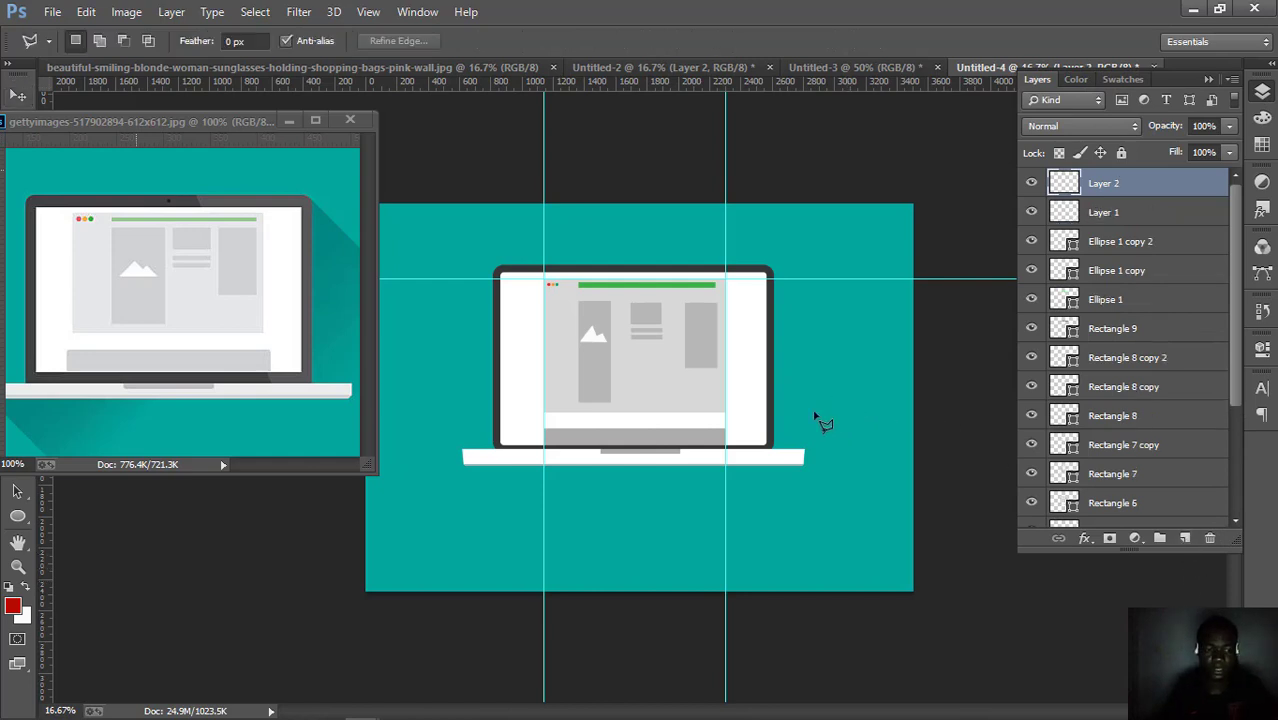
pyautogui.click(17, 622)
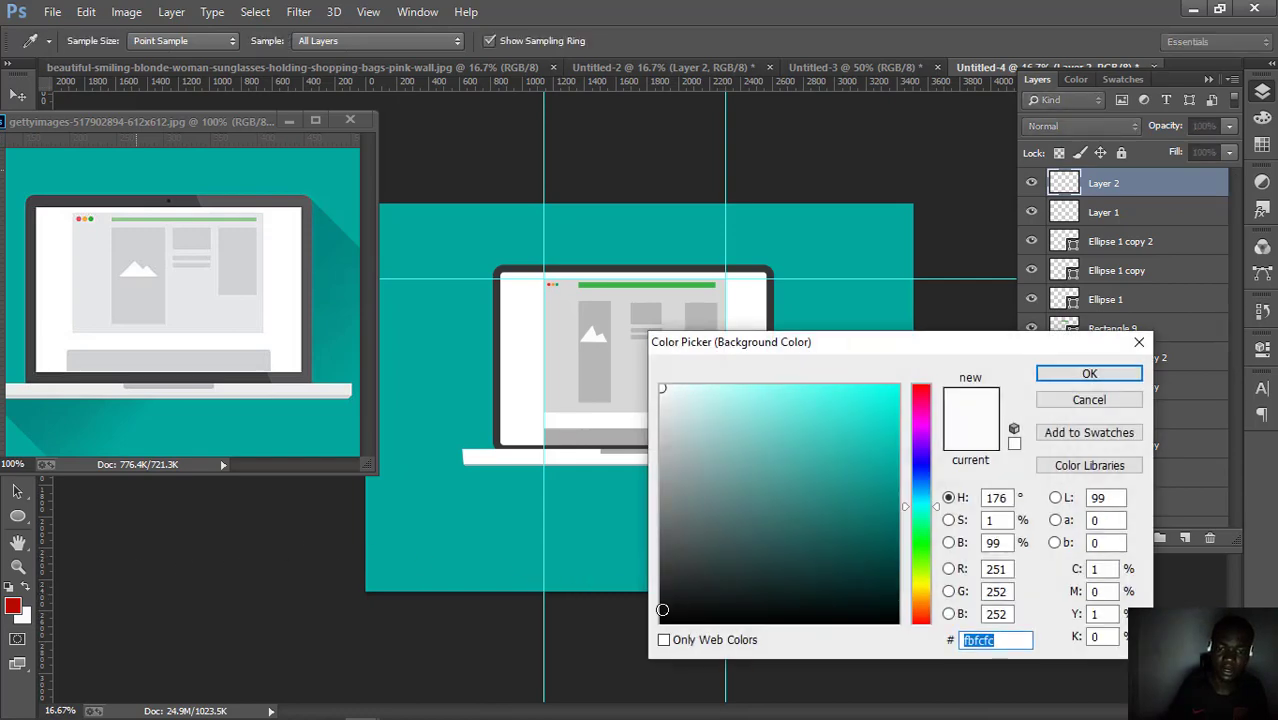
pyautogui.click(662, 610)
pyautogui.click(1089, 373)
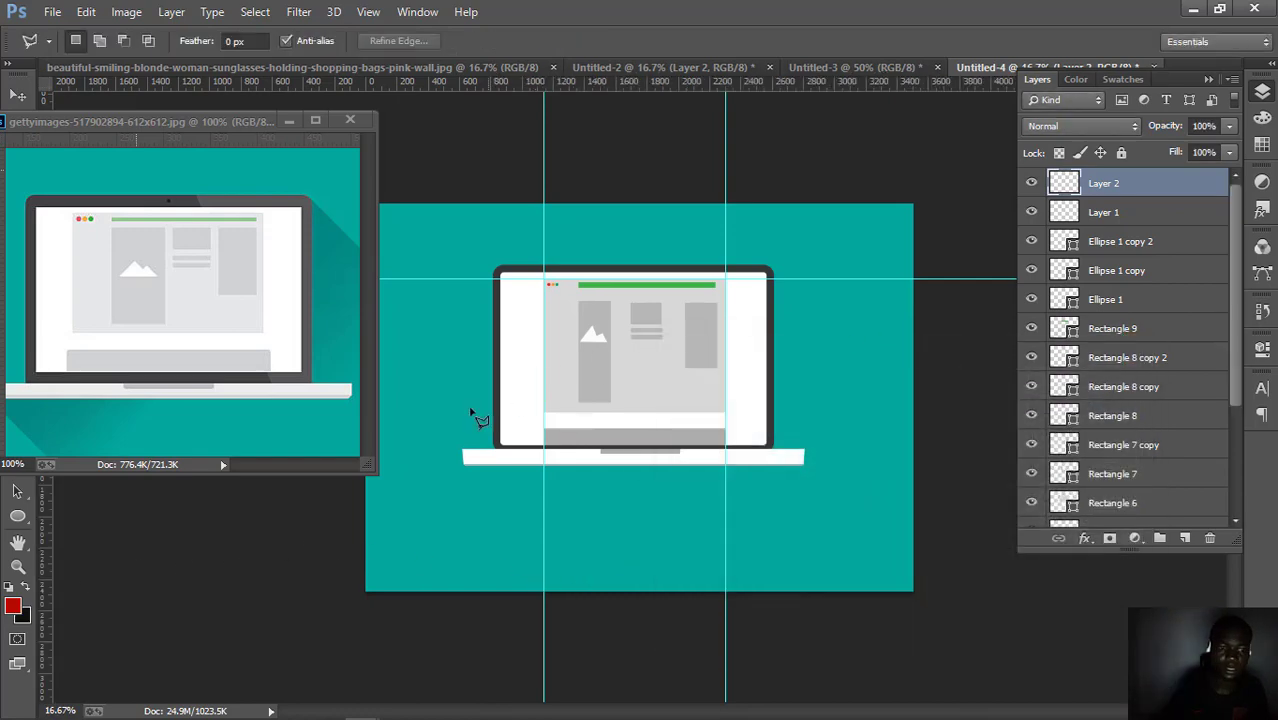
# - Outline a long shadow from the base's lower-left corner past the canvas's lower-right area to the lid's upper-right corner and fill it near-black
pyautogui.click(345, 419)
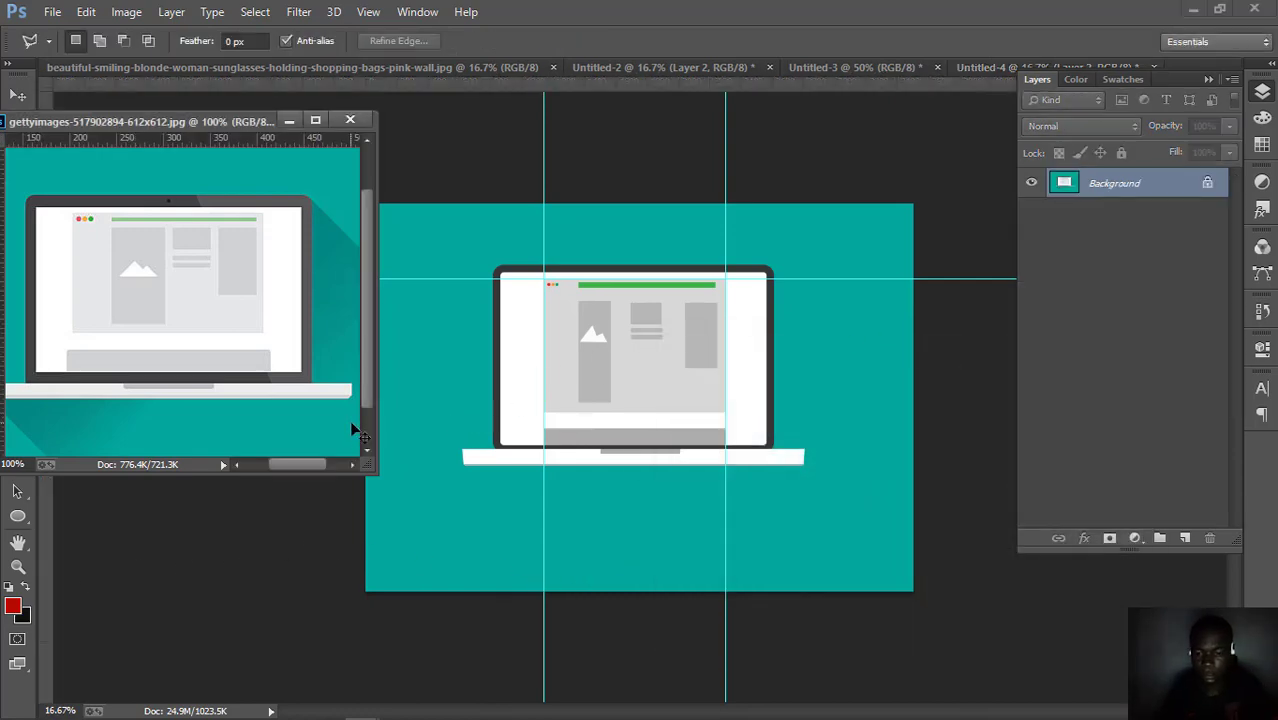
pyautogui.hotkey('ctrl', '-')
pyautogui.click(680, 420)
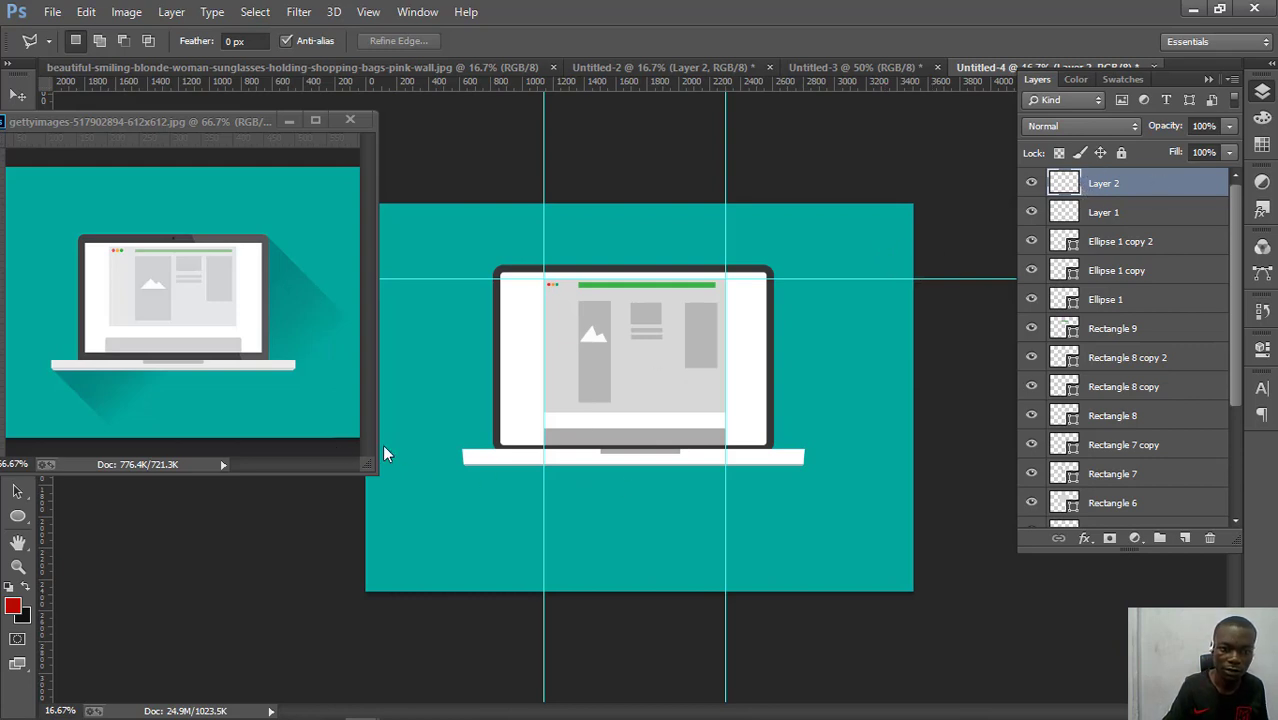
pyautogui.click(464, 466)
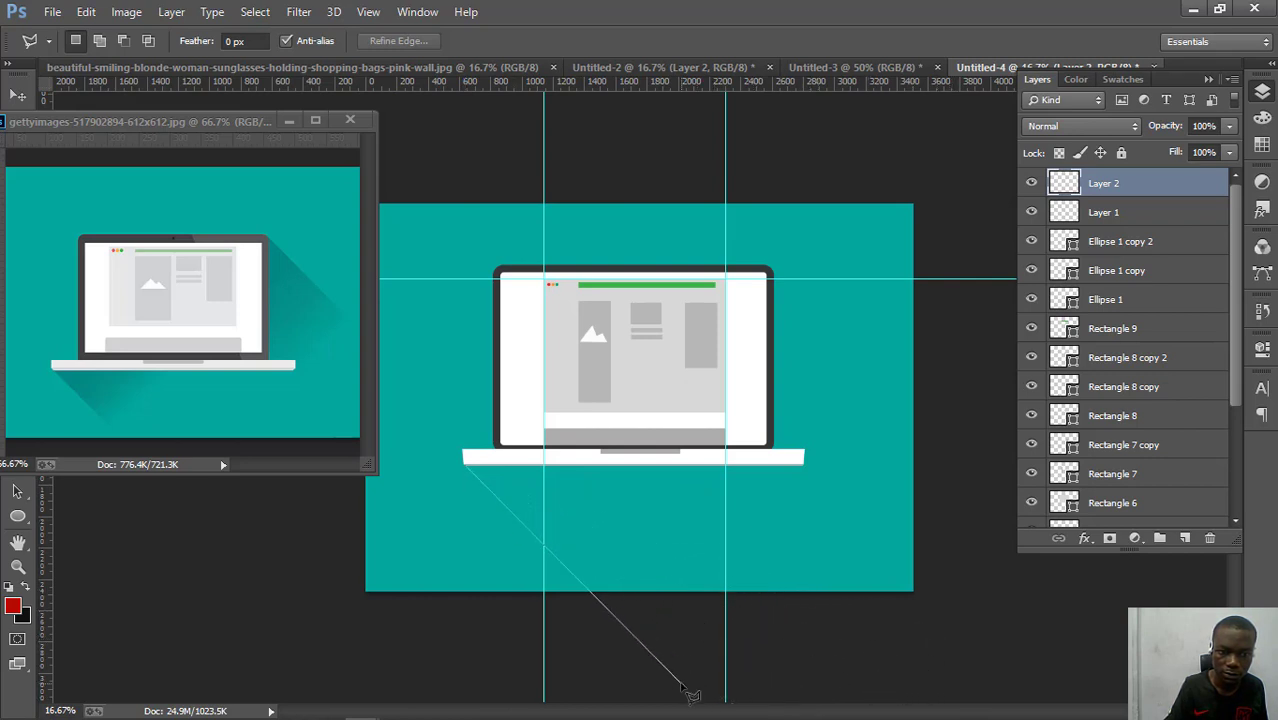
pyautogui.click(762, 690)
pyautogui.click(1007, 614)
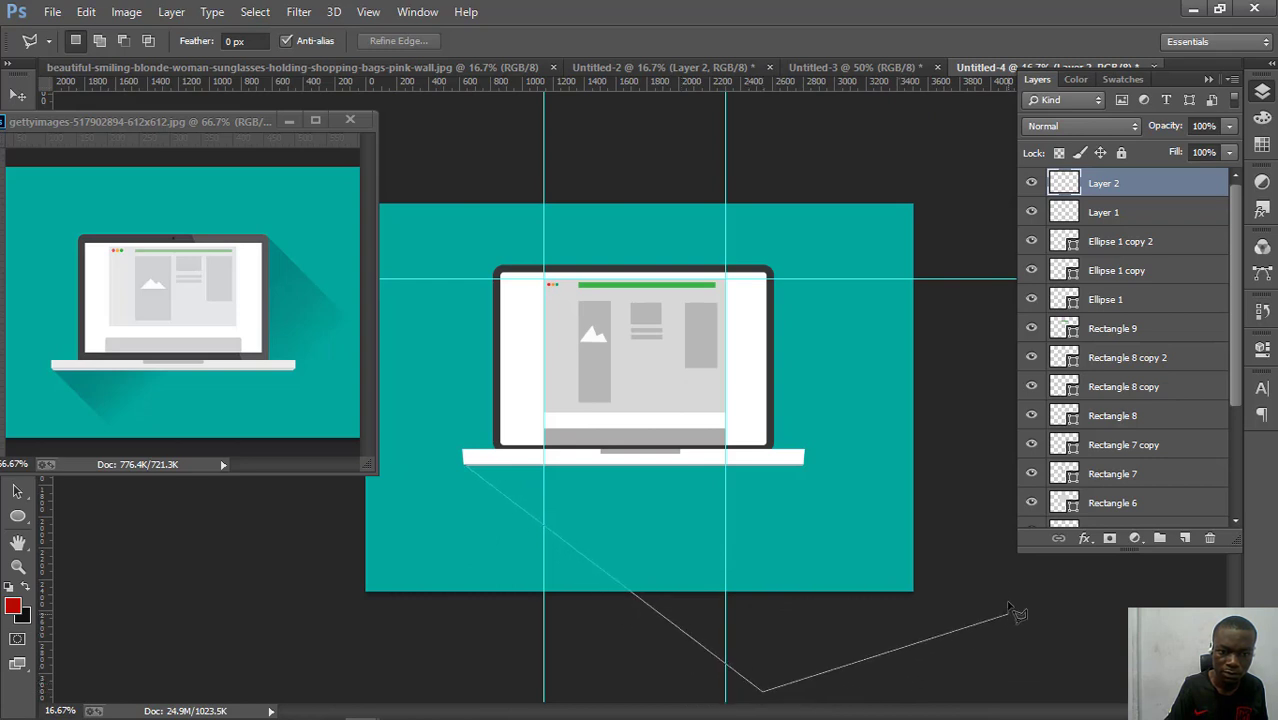
pyautogui.click(995, 482)
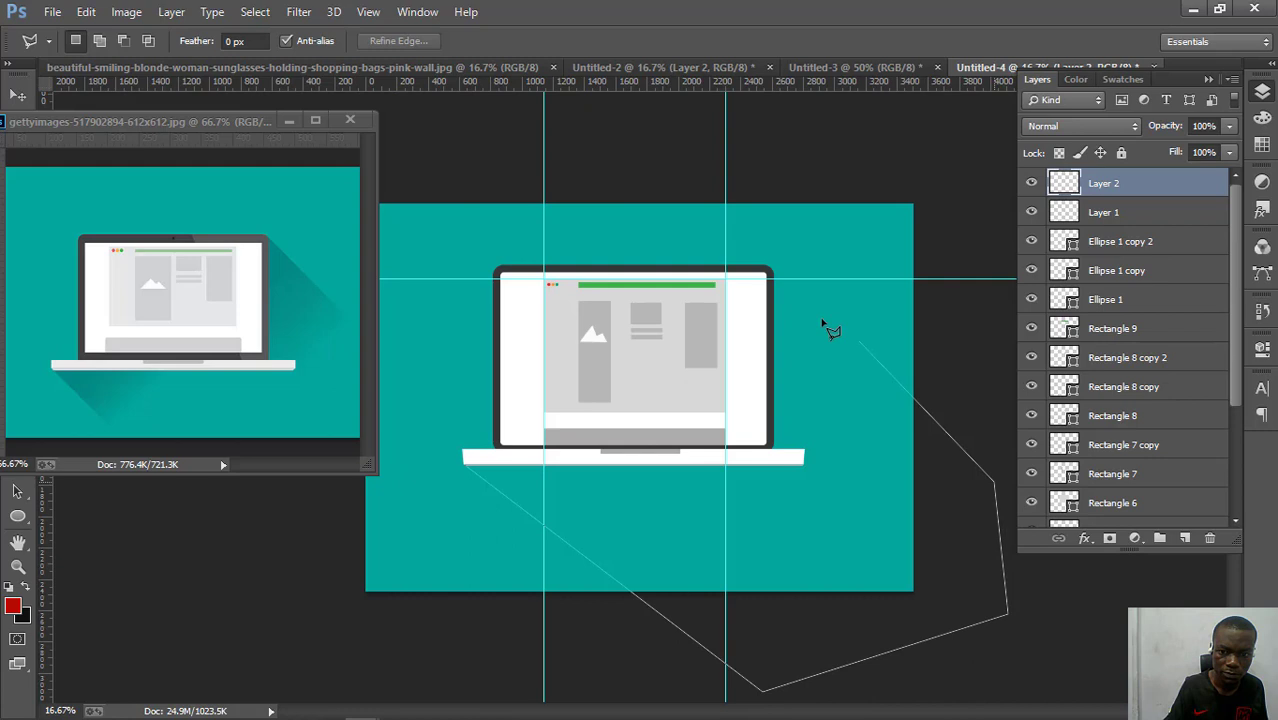
pyautogui.click(768, 272)
pyautogui.click(466, 465)
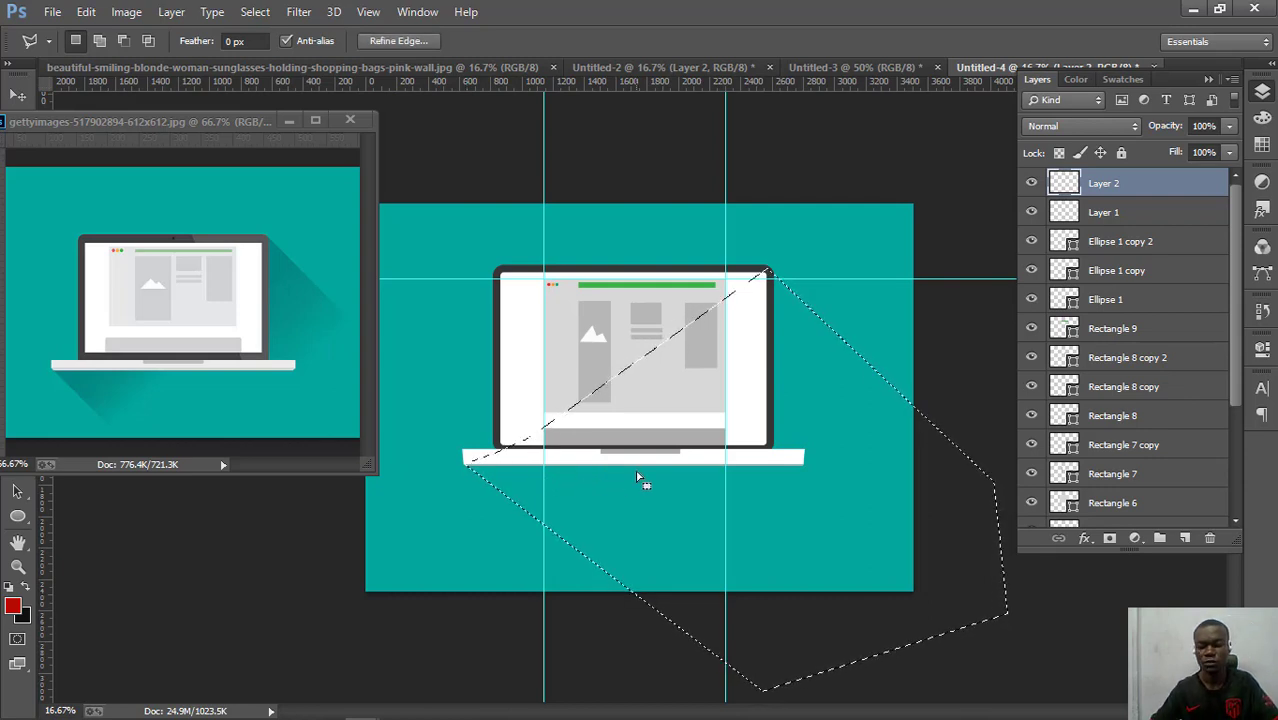
pyautogui.hotkey('ctrl', 'BackSpace')
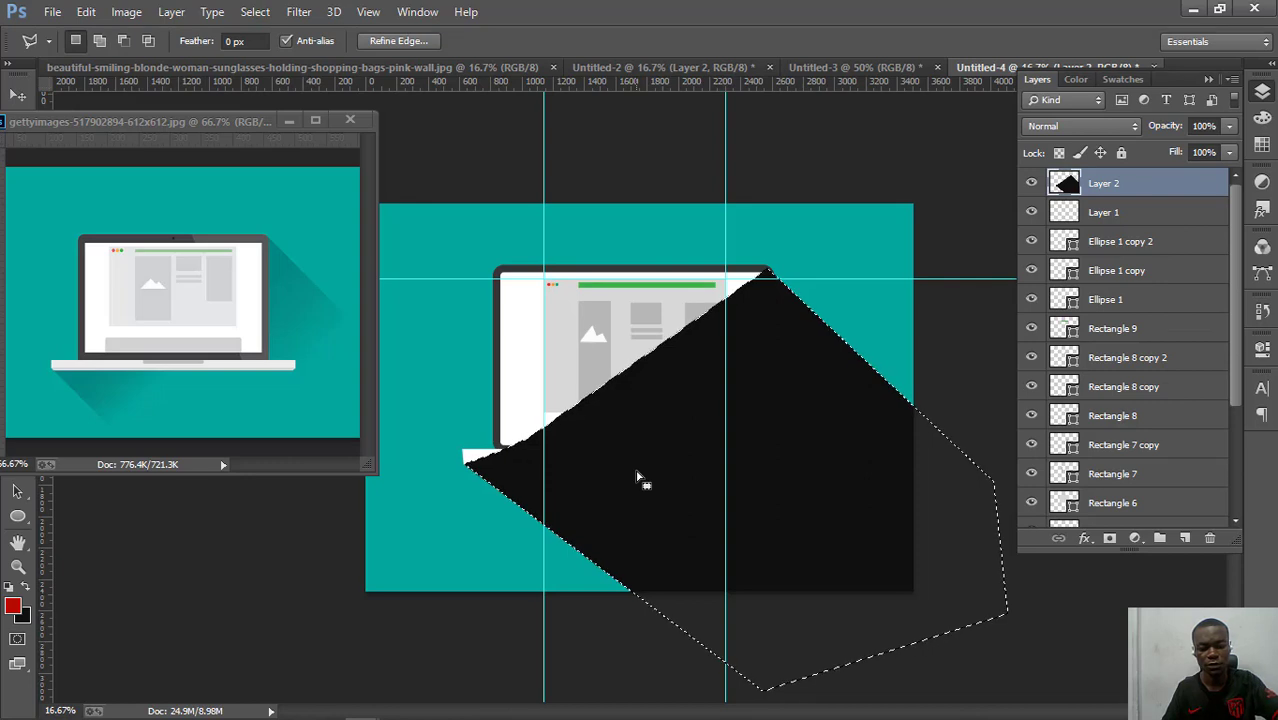
pyautogui.hotkey('ctrl', 'd')
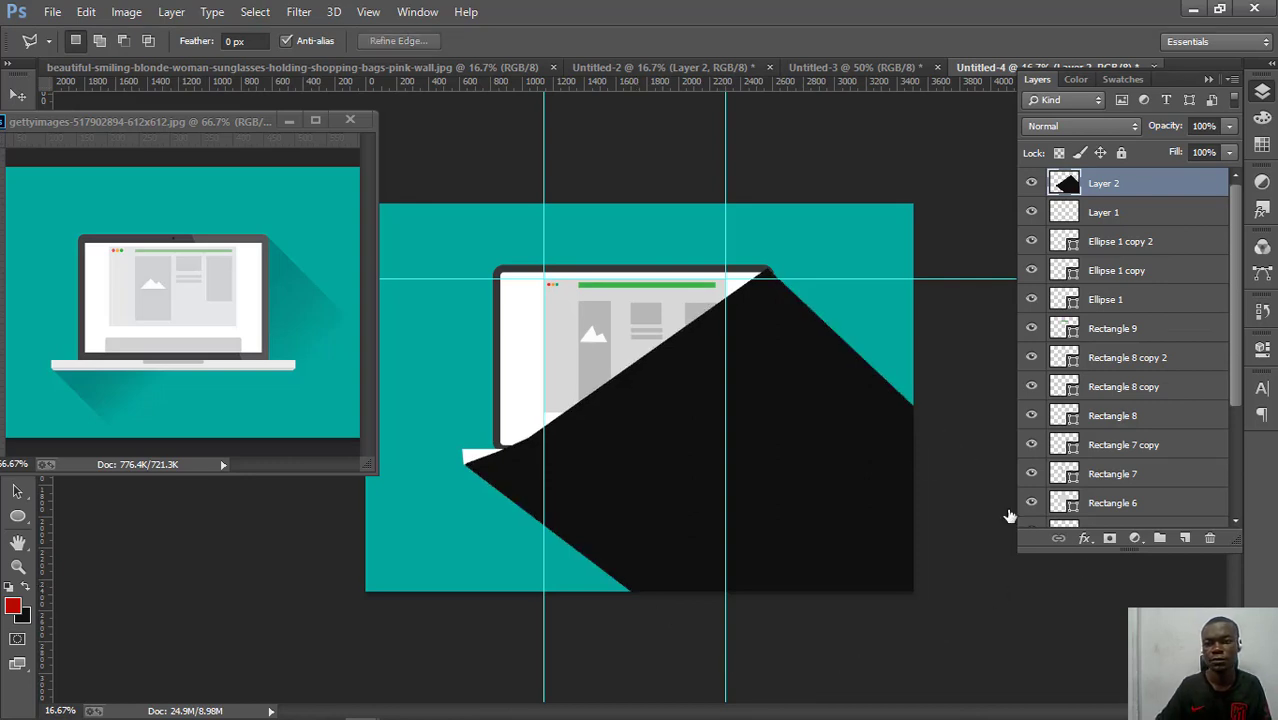
# - Move the shadow layer directly above the Background layer and reduce its opacity to 12%
pyautogui.click(18, 95)
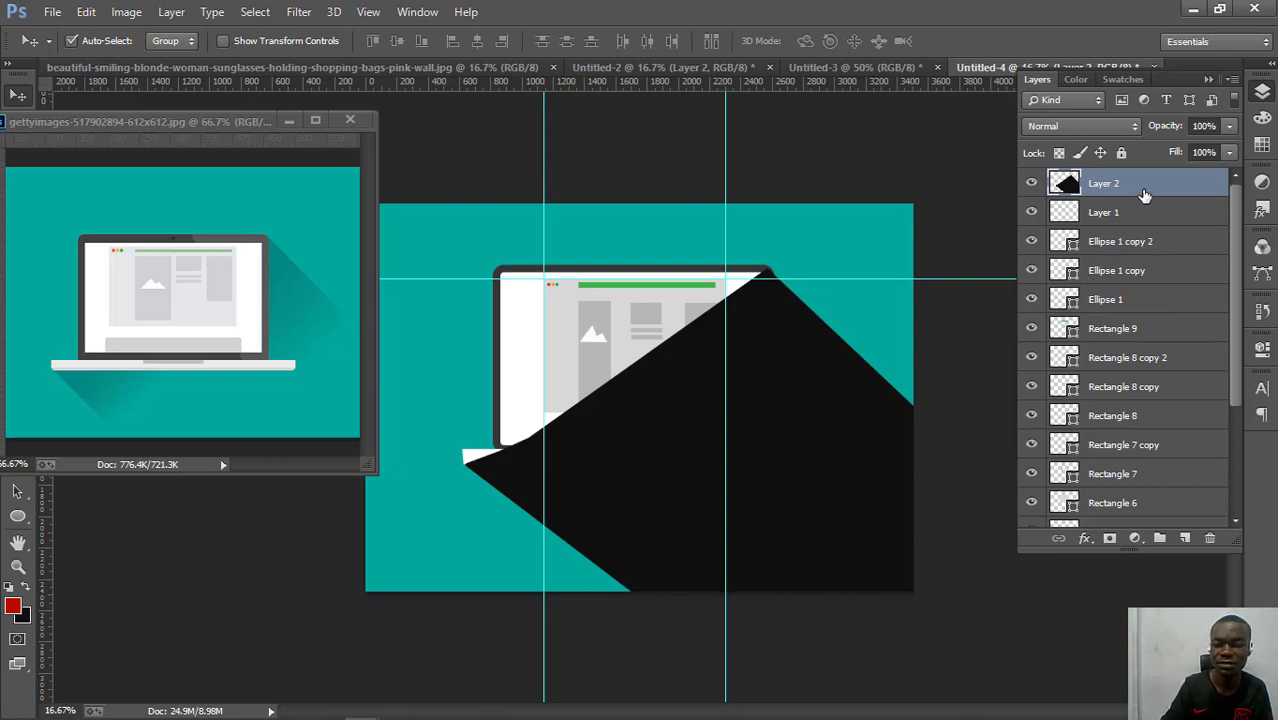
pyautogui.moveTo(1144, 195); pyautogui.dragTo(1124, 490)
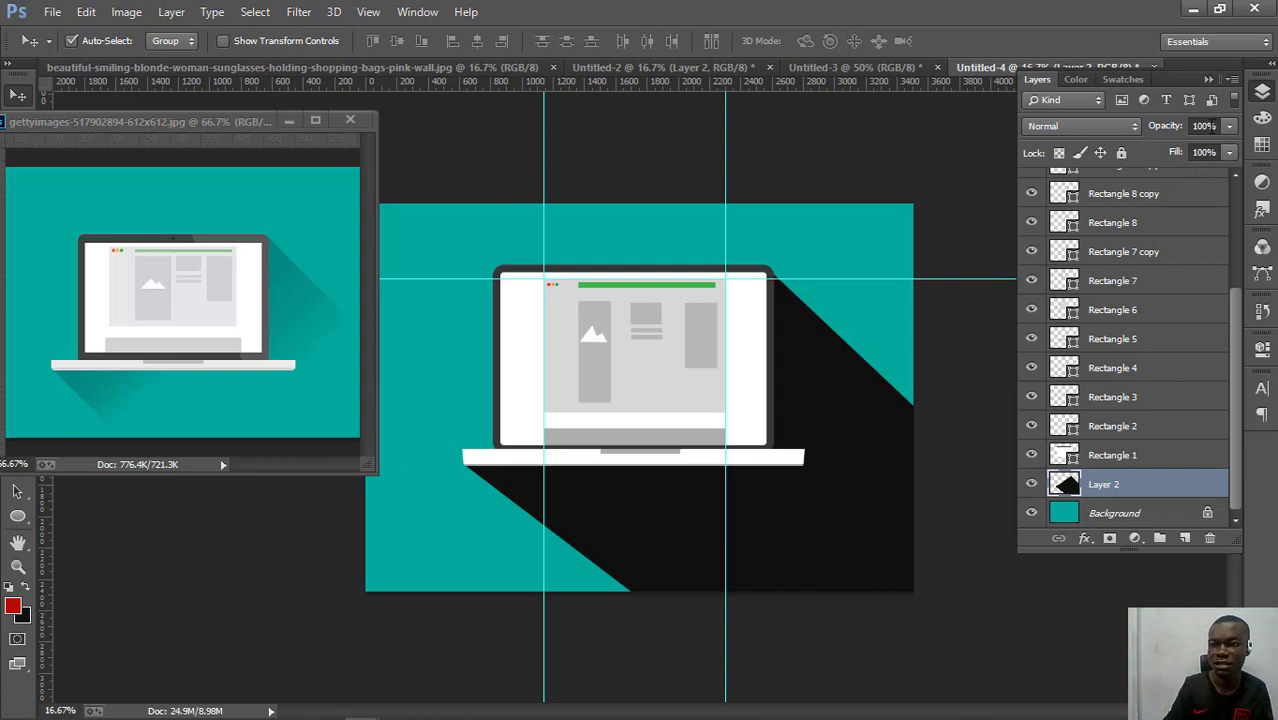
pyautogui.click(1230, 127)
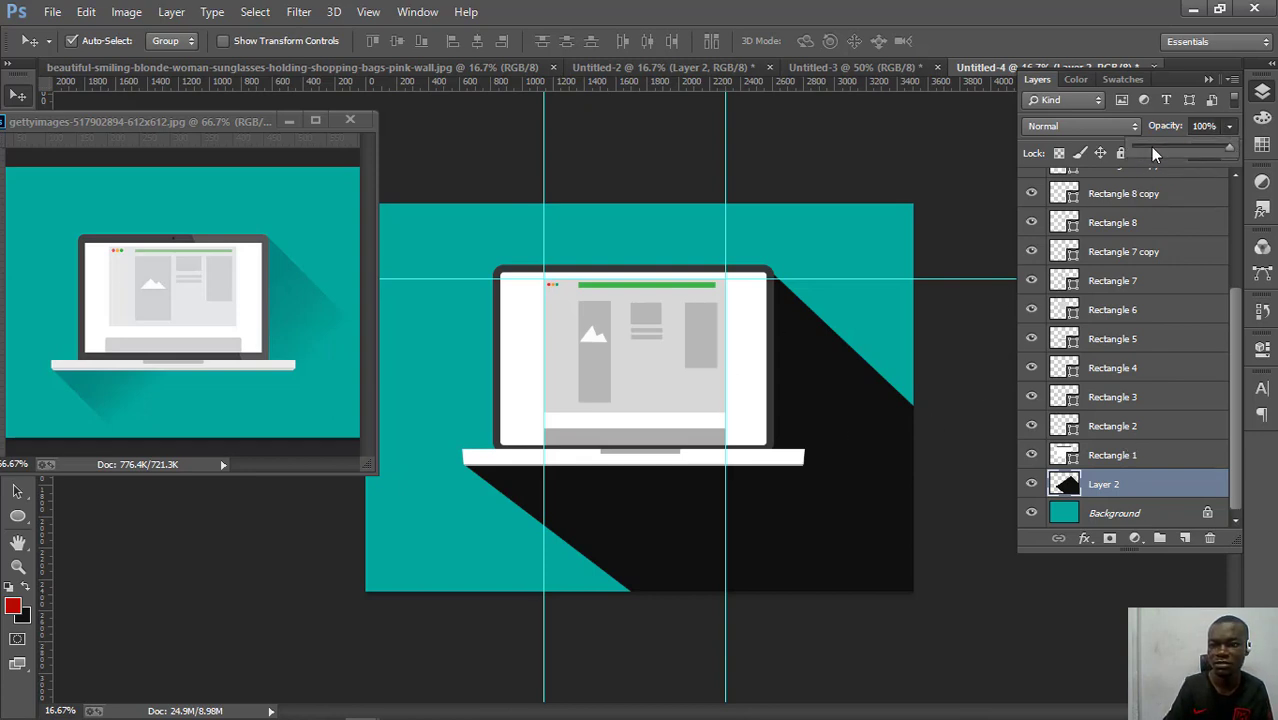
pyautogui.moveTo(1151, 148); pyautogui.dragTo(1145, 148)
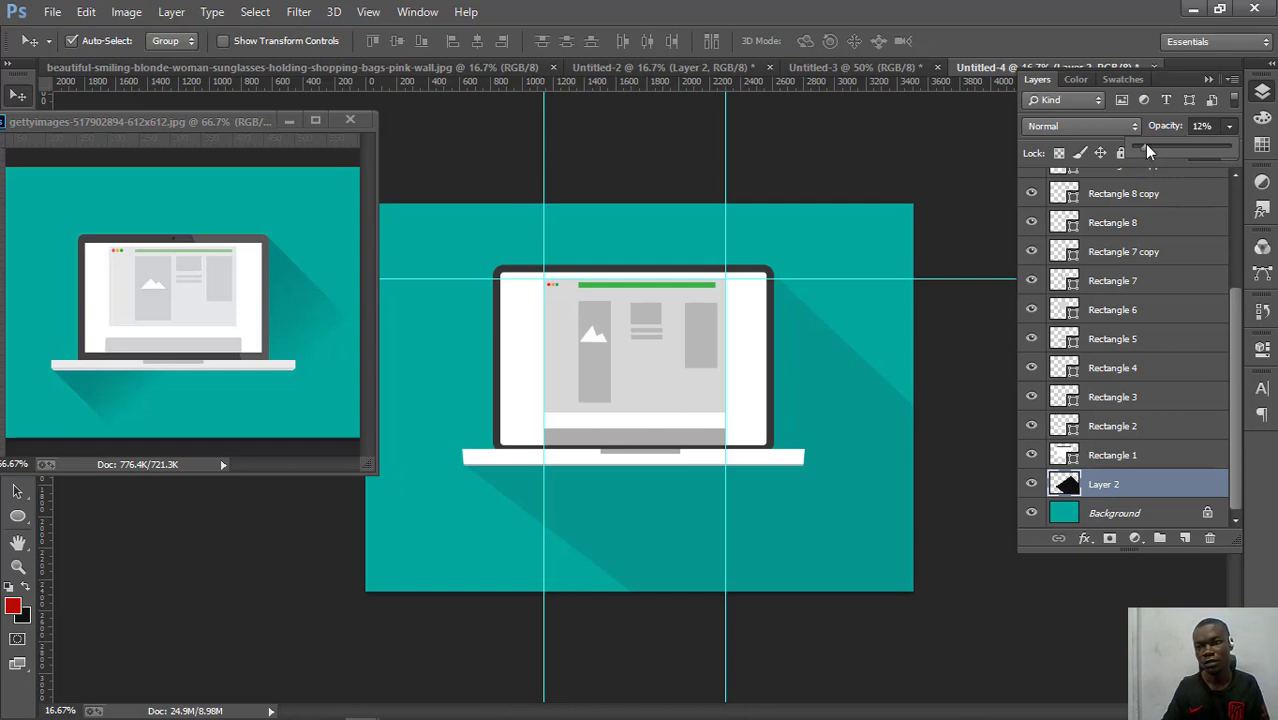
# - Reduce the shadow layer's opacity to 8%
pyautogui.moveTo(1146, 145); pyautogui.dragTo(1142, 146)
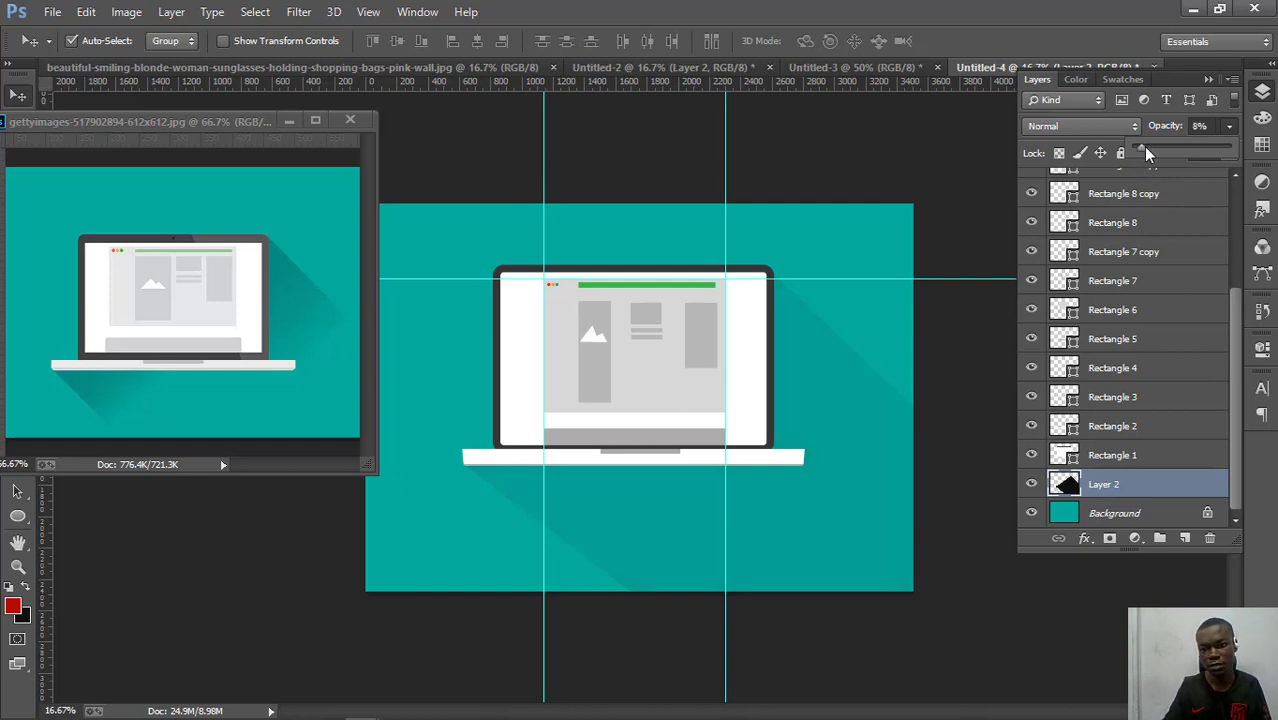
pyautogui.click(1024, 212)
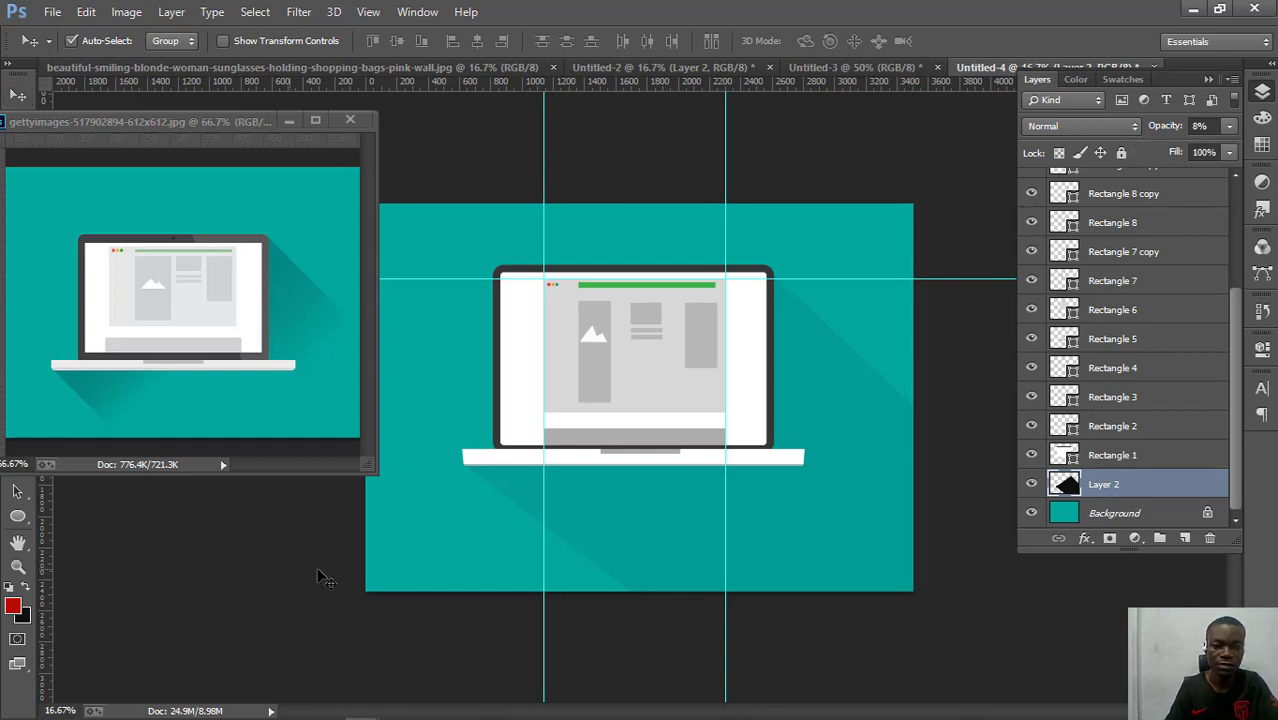
# - Minimize the floating reference image window and choose the Eraser tool for the shadow layer
pyautogui.press('e')
pyautogui.click(288, 120)
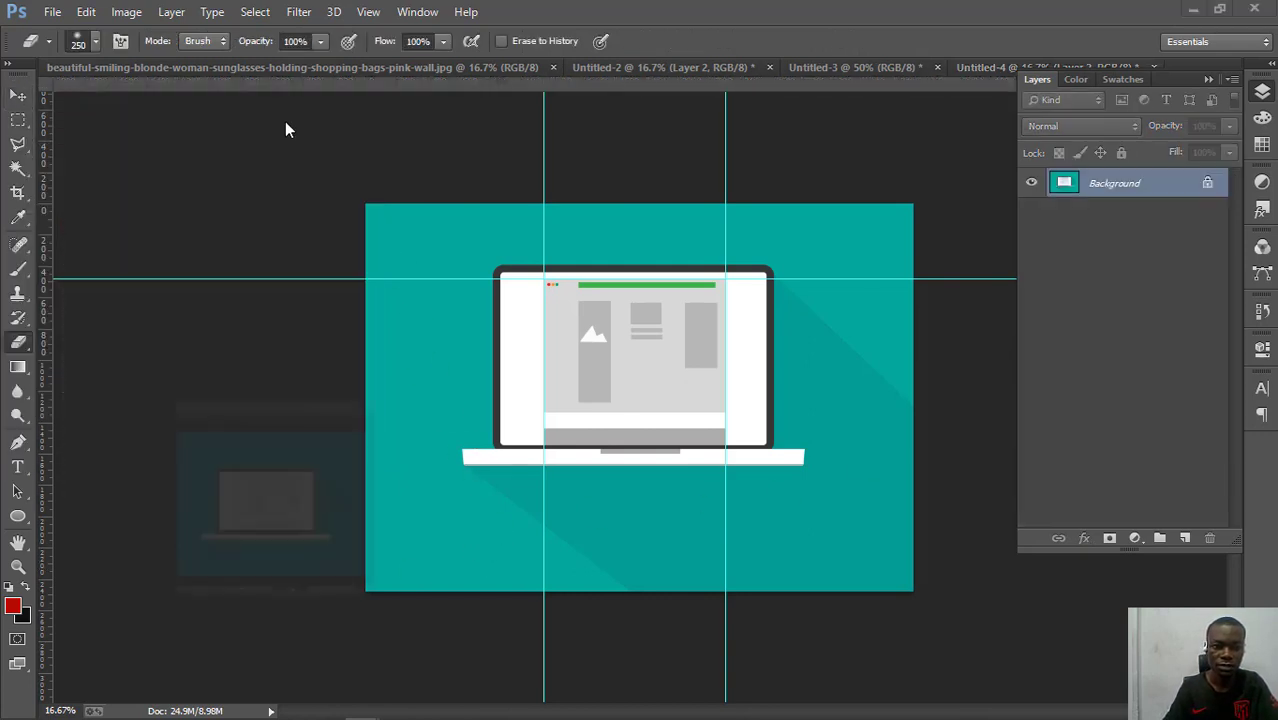
pyautogui.rightClick(24, 349)
pyautogui.click(105, 342)
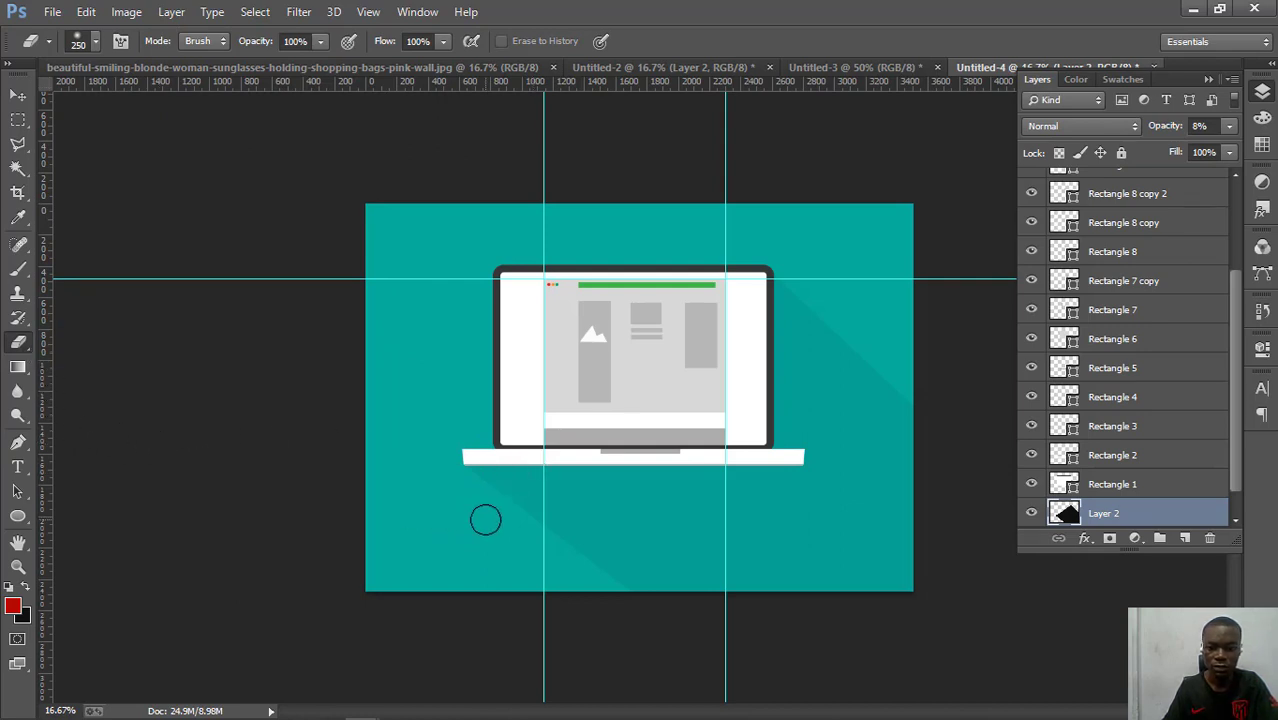
# - Fade the outer lower-right part of the laptop's long shadow with a 900 px Soft Round eraser at 0% hardness
pyautogui.press(']')
pyautogui.press(']')
pyautogui.press(']')
pyautogui.press(']')
pyautogui.press(']')
pyautogui.press(']')
pyautogui.press(']')
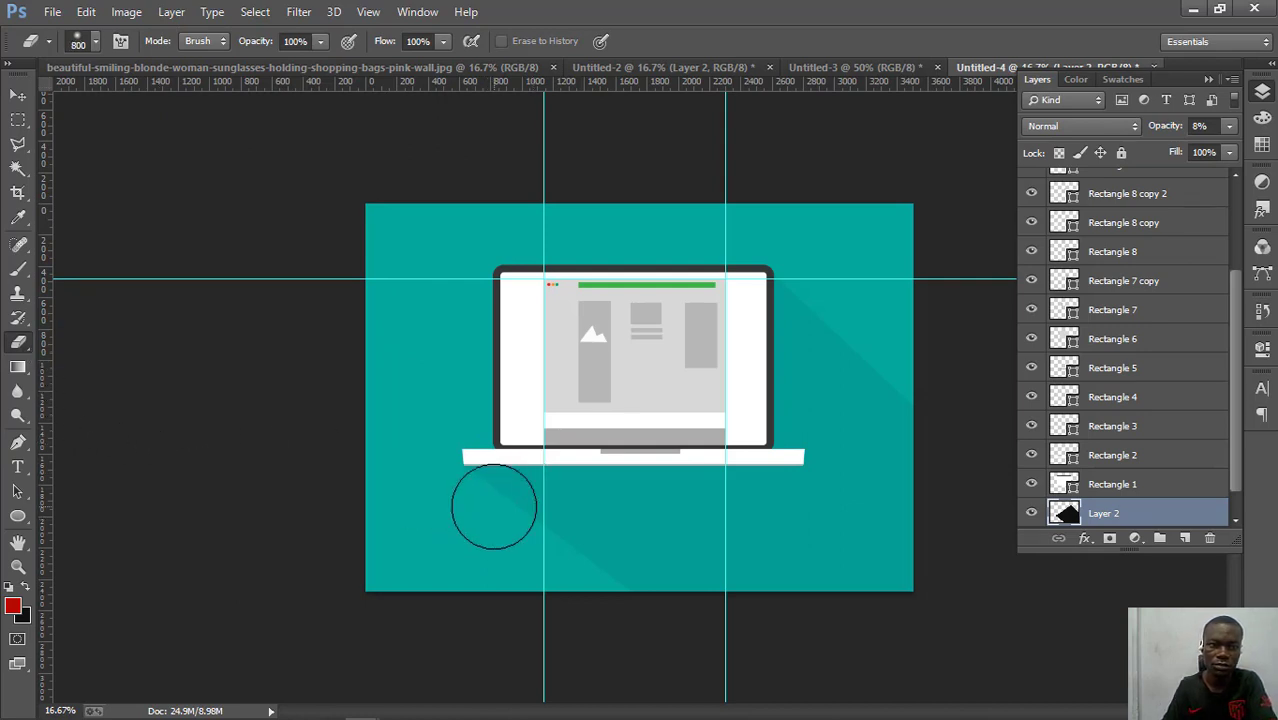
pyautogui.click(93, 45)
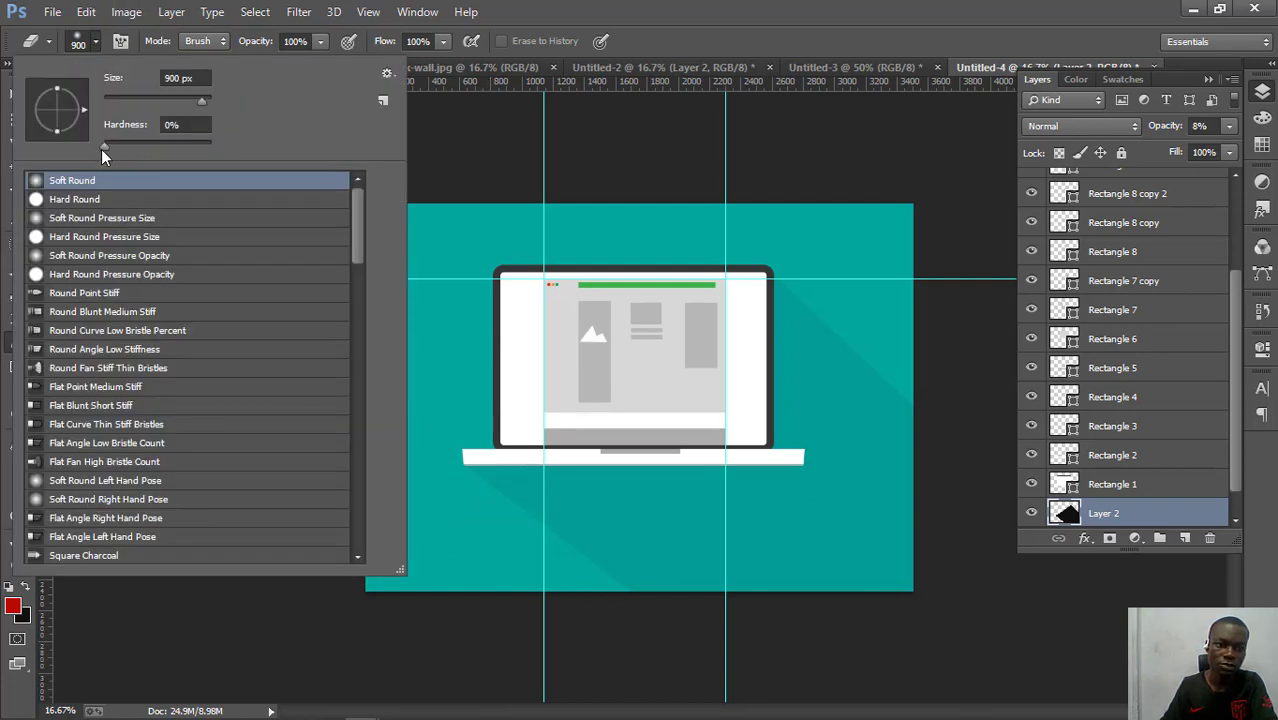
pyautogui.moveTo(101, 149); pyautogui.dragTo(38, 142)
pyautogui.press('Return')
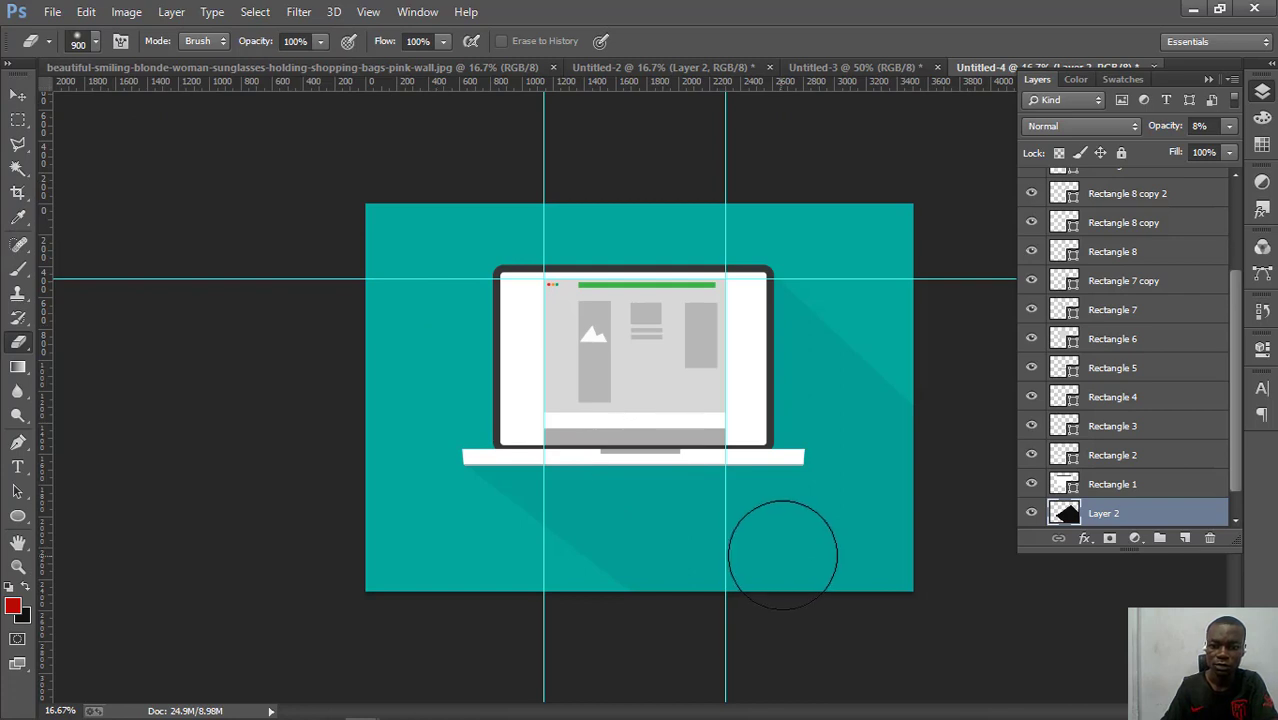
pyautogui.moveTo(880, 519)
pyautogui.mouseDown()
pyautogui.moveTo(894, 449)
pyautogui.moveTo(860, 550)
pyautogui.moveTo(835, 573)
pyautogui.moveTo(717, 553)
pyautogui.moveTo(624, 515)
pyautogui.moveTo(624, 550)
pyautogui.moveTo(792, 585)
pyautogui.moveTo(956, 478)
pyautogui.moveTo(916, 442)
pyautogui.moveTo(879, 433)
pyautogui.moveTo(835, 381)
pyautogui.moveTo(841, 507)
pyautogui.moveTo(861, 558)
pyautogui.moveTo(886, 577)
pyautogui.moveTo(586, 529)
pyautogui.mouseUp()
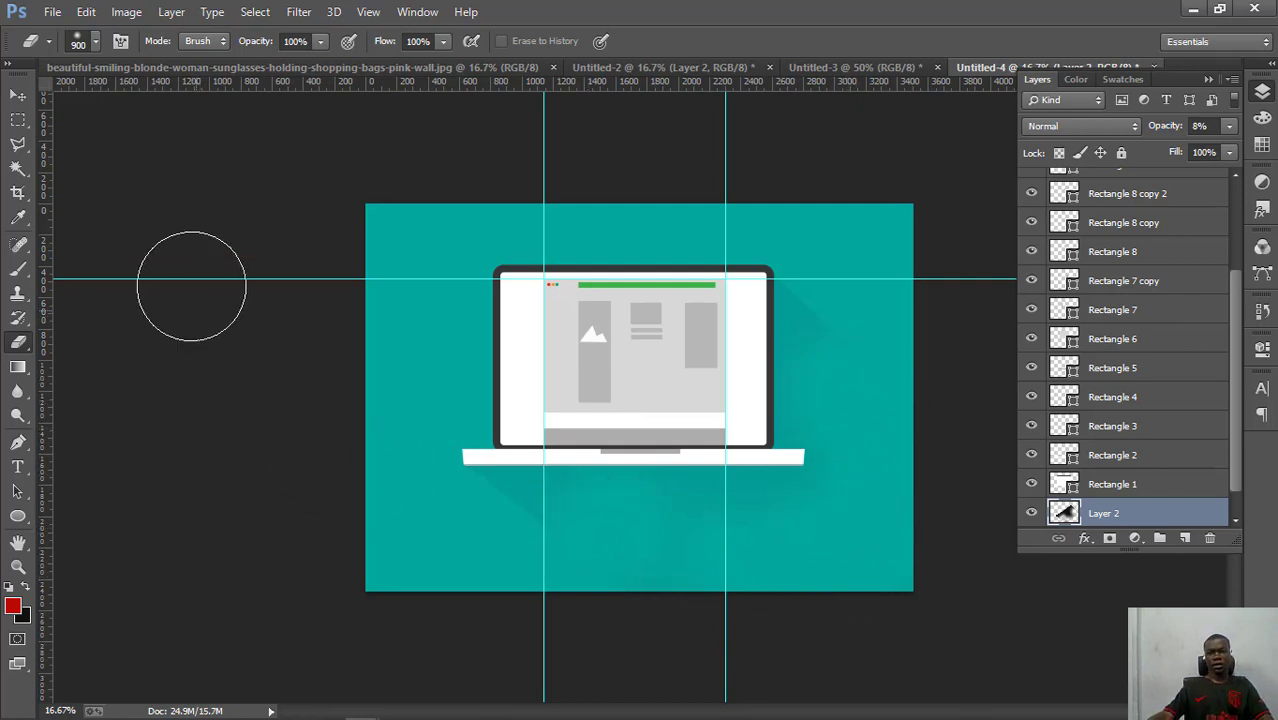
# - Raise the faded shadow layer's opacity to 18% with the Move tool active
pyautogui.click(17, 94)
pyautogui.click(1227, 128)
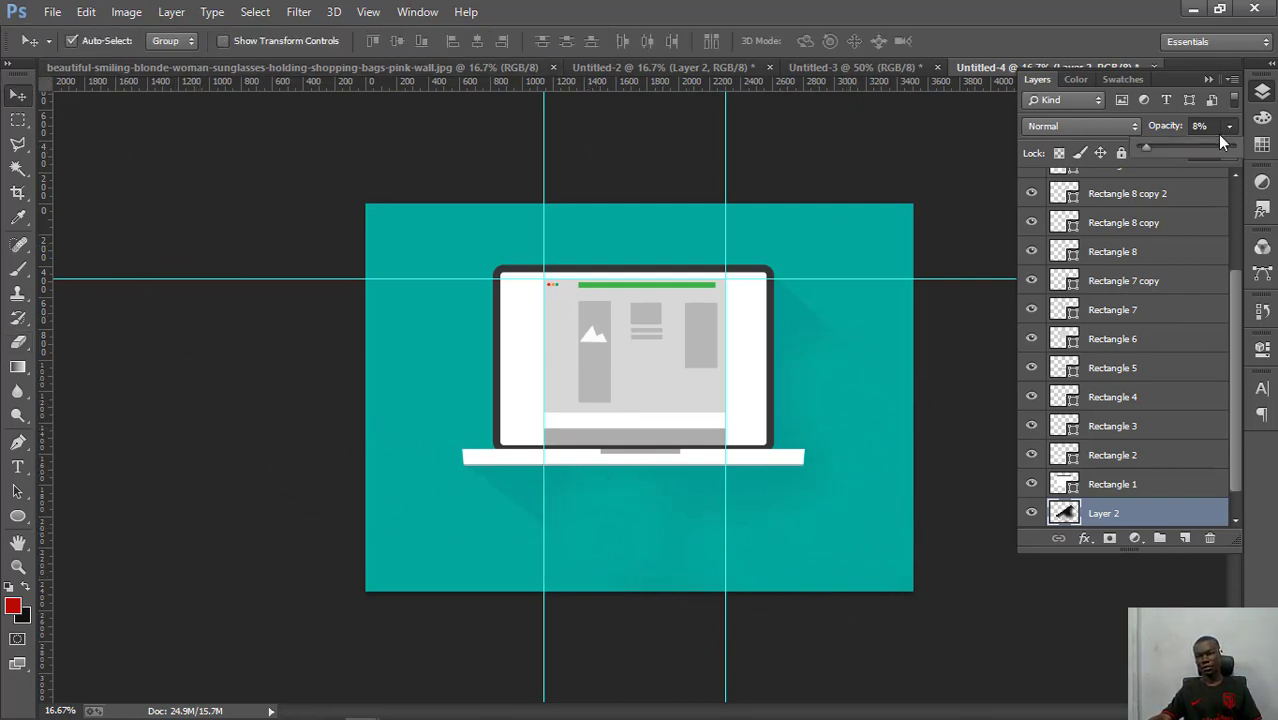
pyautogui.click(1155, 146)
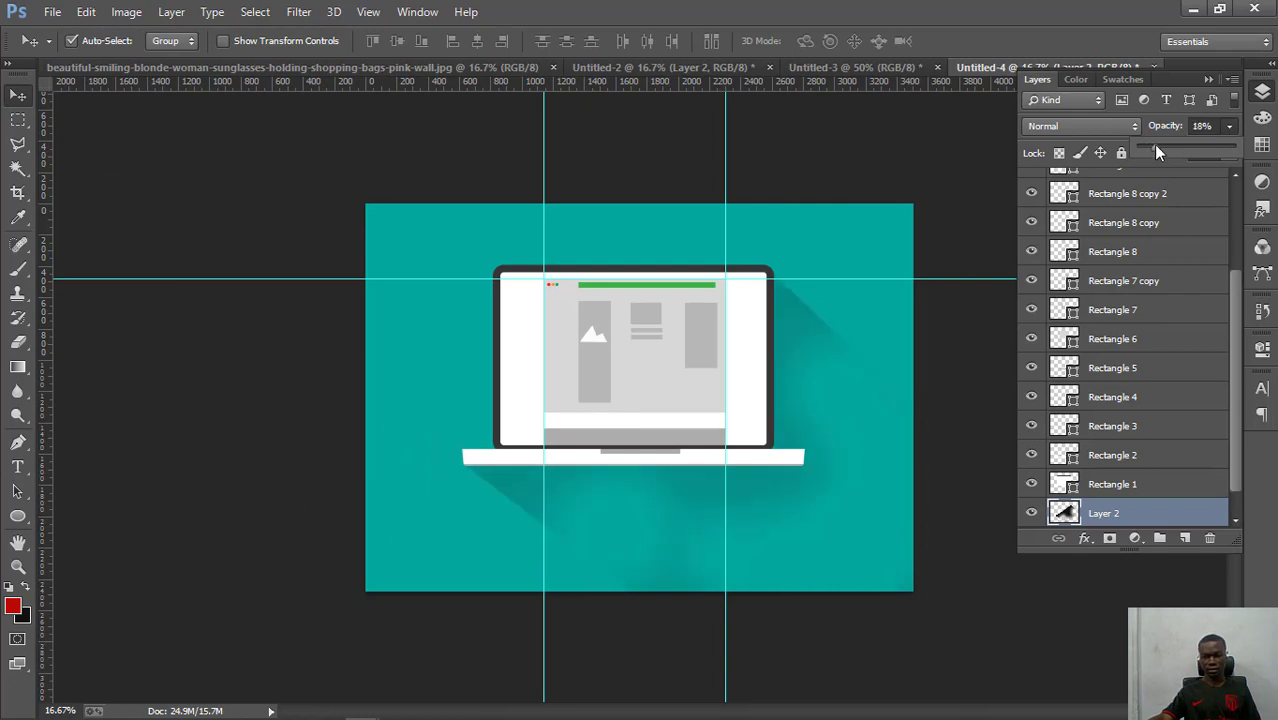
pyautogui.click(22, 104)
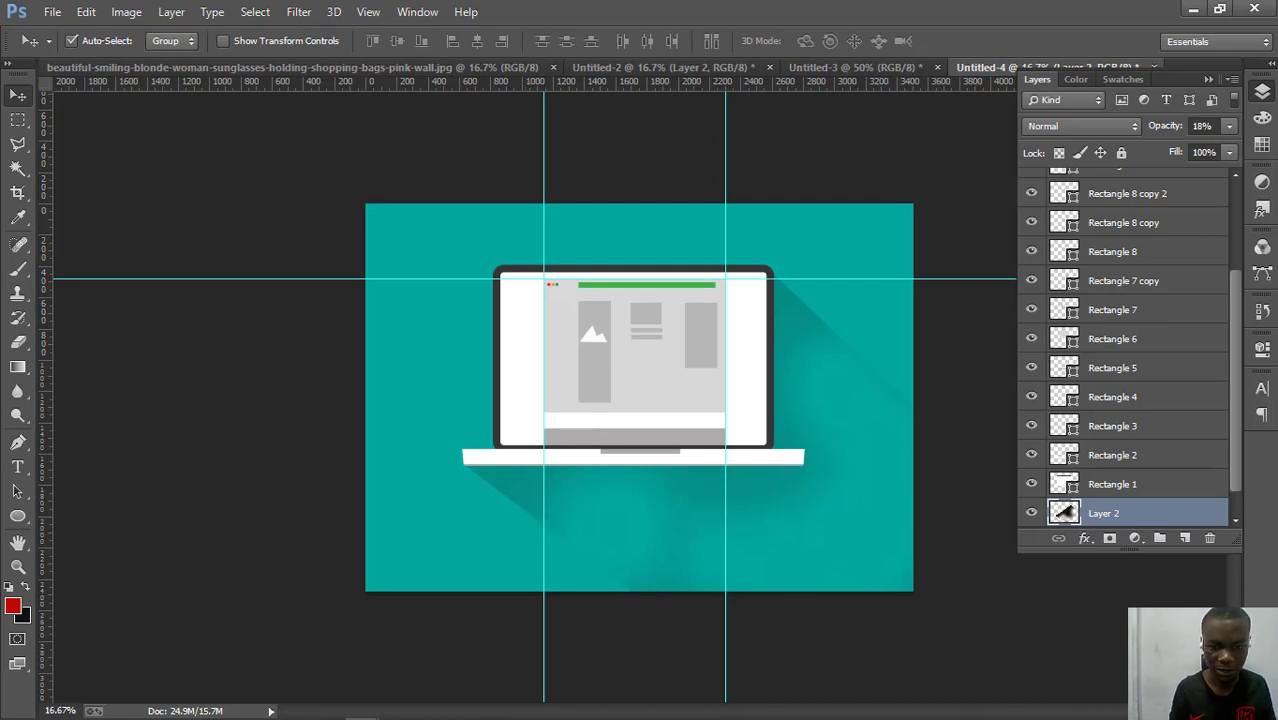
pyautogui.moveTo(465, 712)
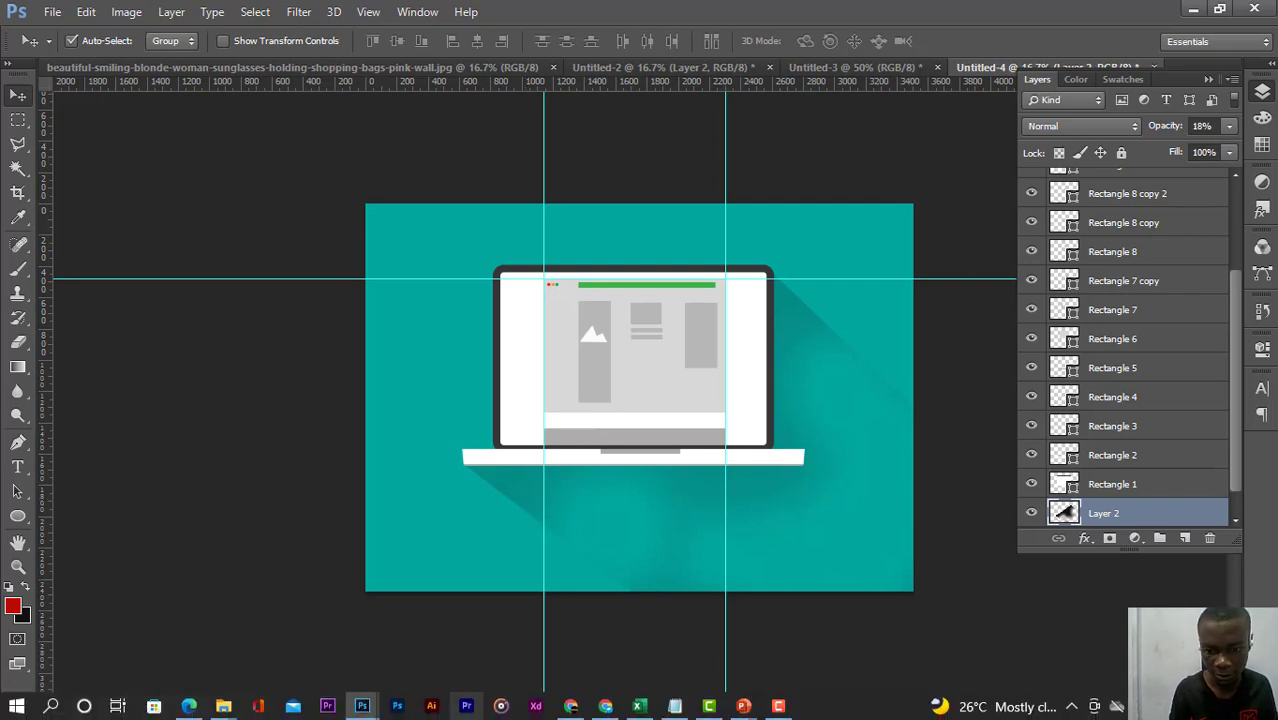
pyautogui.click(790, 706)
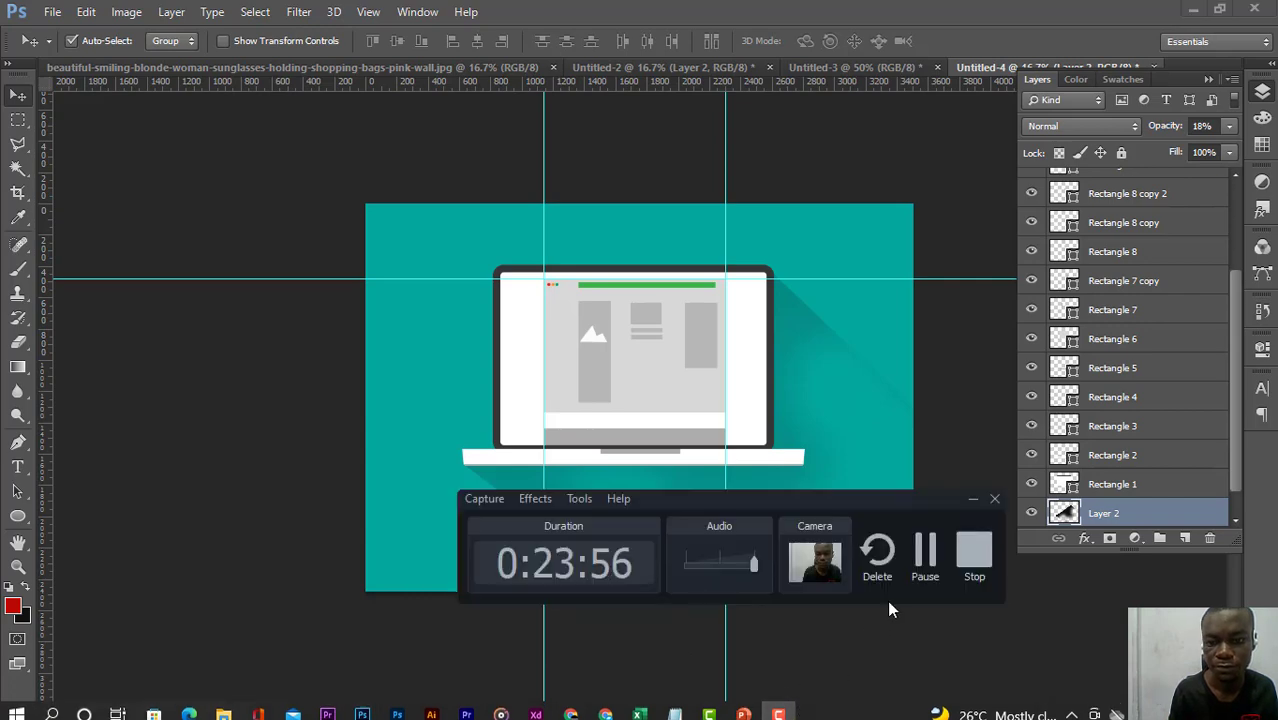